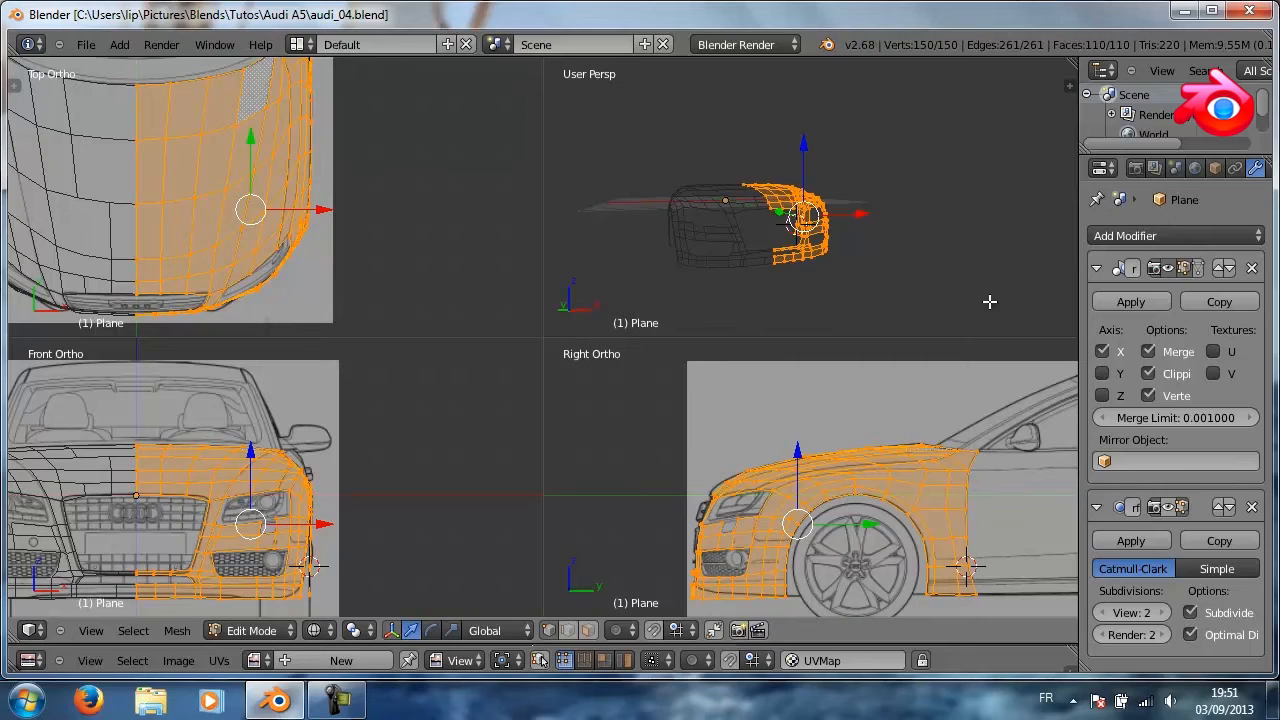
Display the car body mesh in solid shading and view it from the side in the perspective viewport
{"action": "scroll", "coordinate": [740, 300], "scroll_direction": "down", "scroll_amount": 1}
{"action": "scroll", "coordinate": [348, 216], "scroll_direction": "down", "scroll_amount": 2}
{"action": "scroll", "coordinate": [348, 216], "scroll_direction": "up", "scroll_amount": 2}
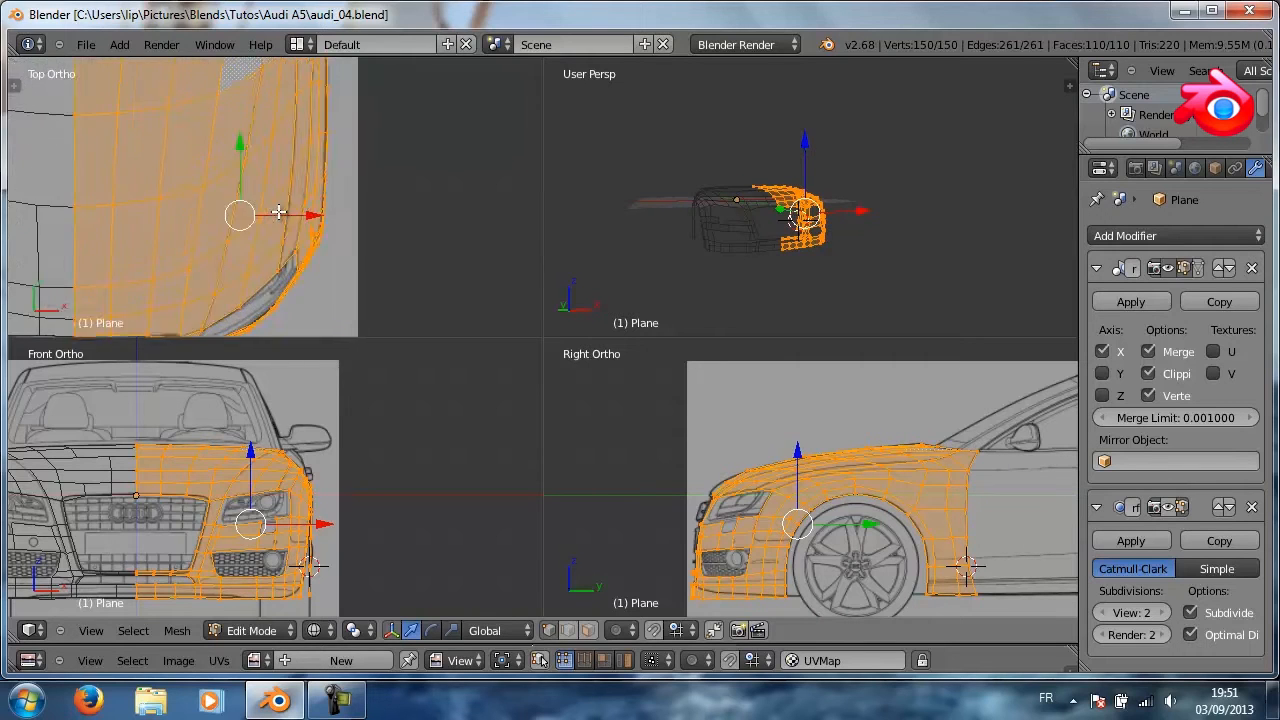
{"action": "scroll", "coordinate": [348, 216], "scroll_direction": "down", "scroll_amount": 2}
{"action": "middle_click_drag", "start_coordinate": [828, 271], "coordinate": [600, 276]}
{"action": "key", "text": "z"}
{"action": "scroll", "coordinate": [837, 240], "scroll_direction": "up", "scroll_amount": 5}
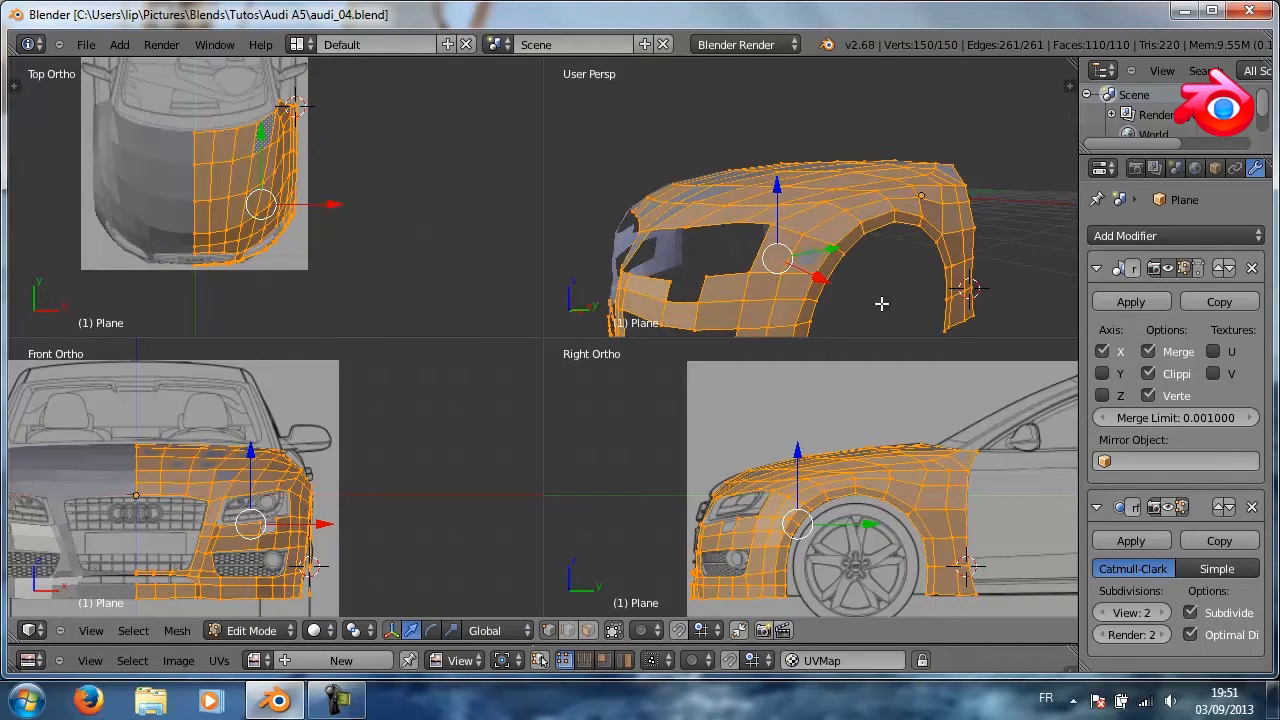
{"action": "scroll", "coordinate": [873, 280], "scroll_direction": "down", "scroll_amount": 3}
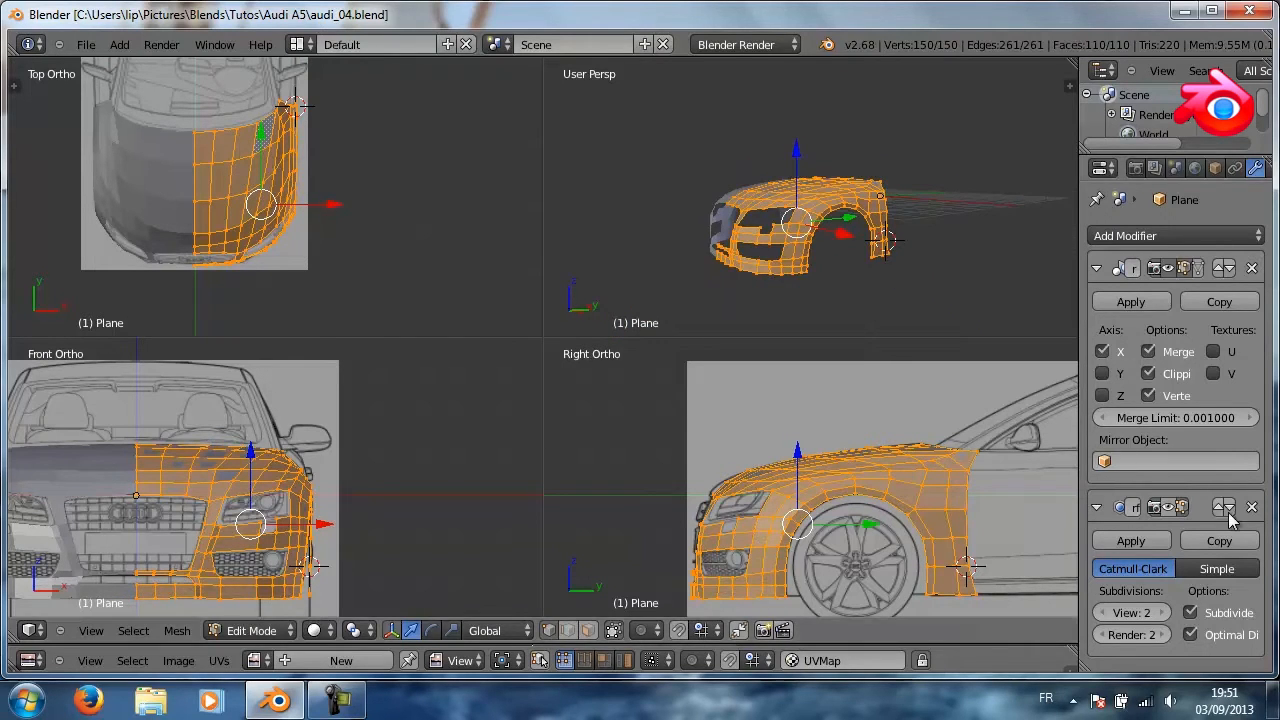
Enable the Subdivision Surface modifier's viewport display and examine the smoothed body front in Object Mode
{"action": "left_click", "coordinate": [1162, 507]}
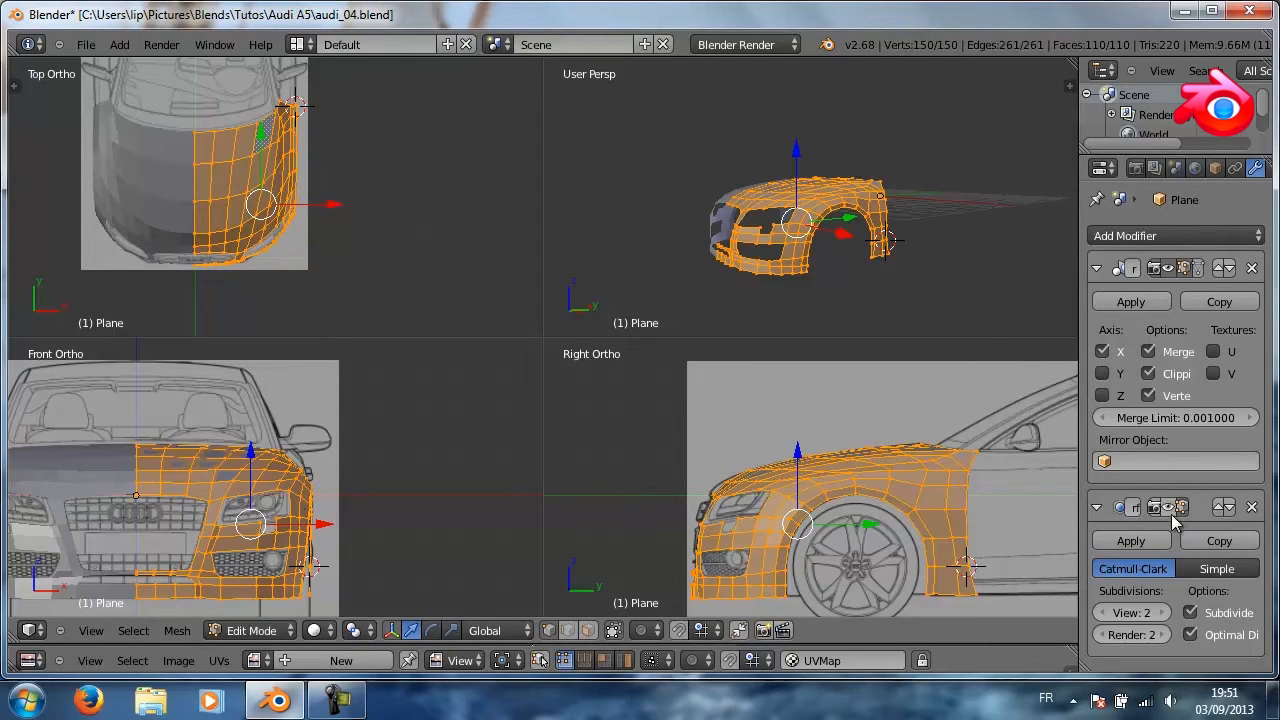
{"action": "left_click", "coordinate": [1168, 510]}
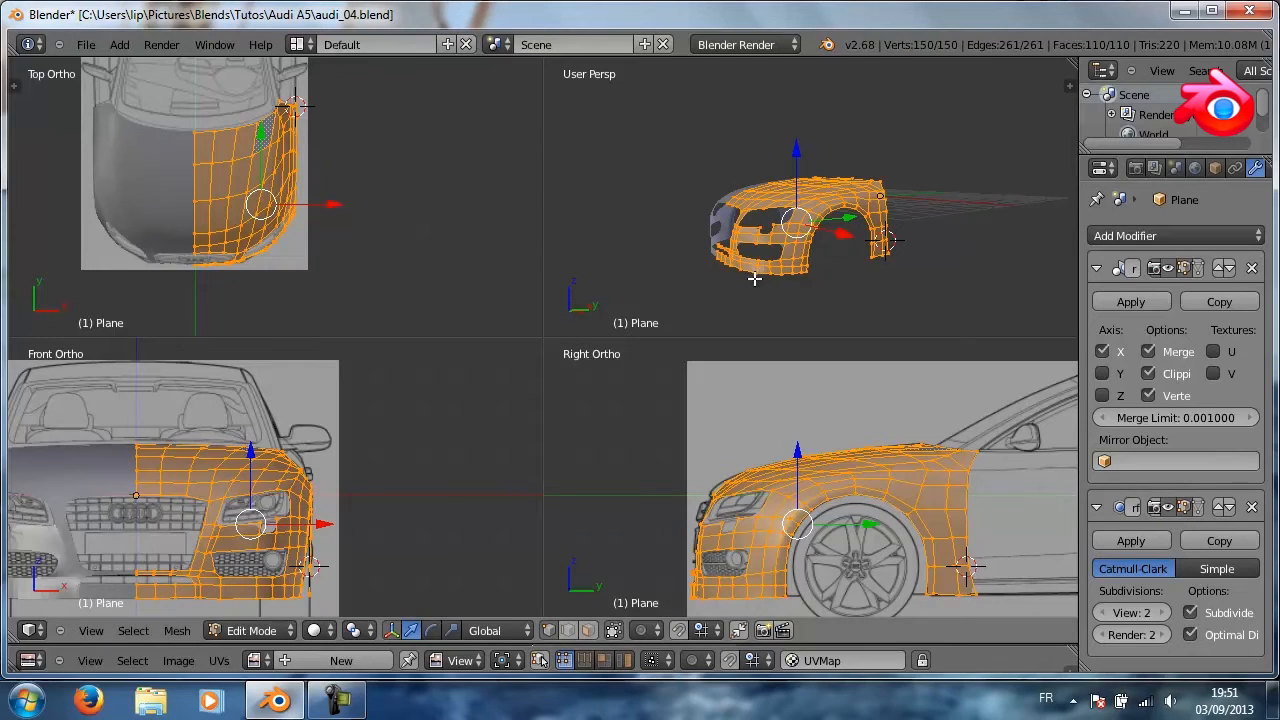
{"action": "key", "text": "a"}
{"action": "key", "text": "z"}
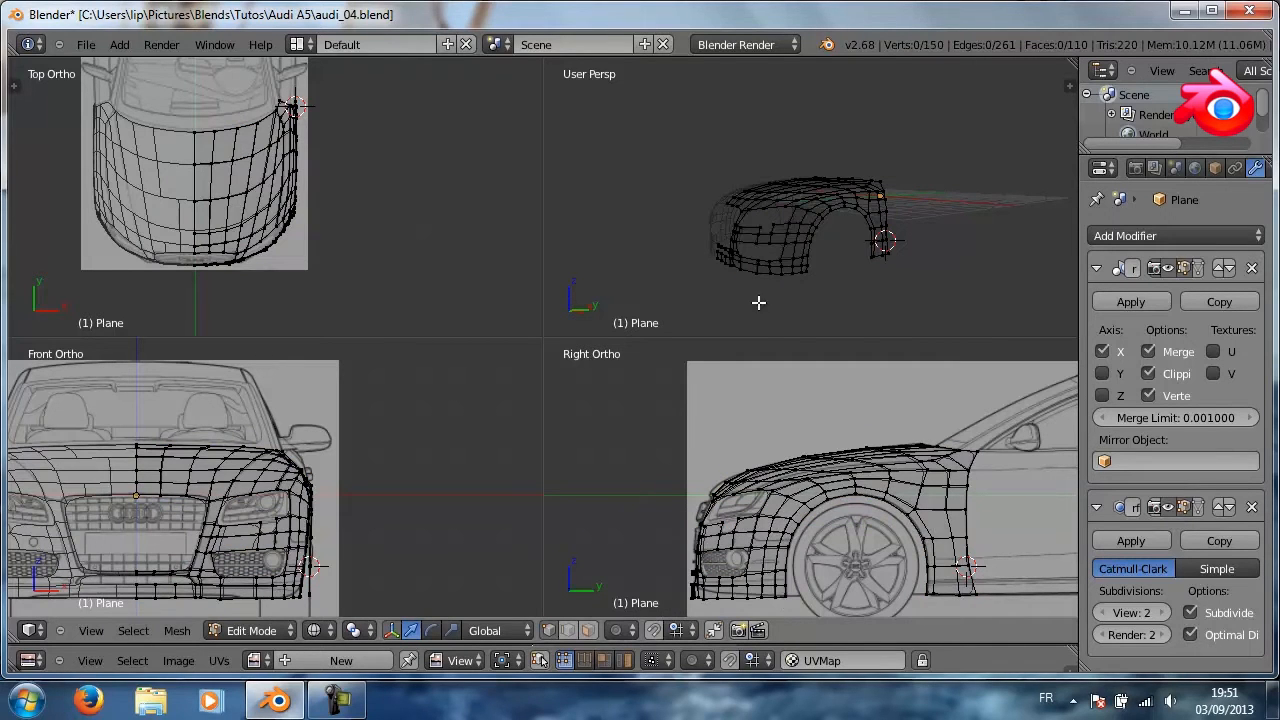
{"action": "key", "text": "z"}
{"action": "key", "text": "z"}
{"action": "key", "text": "z"}
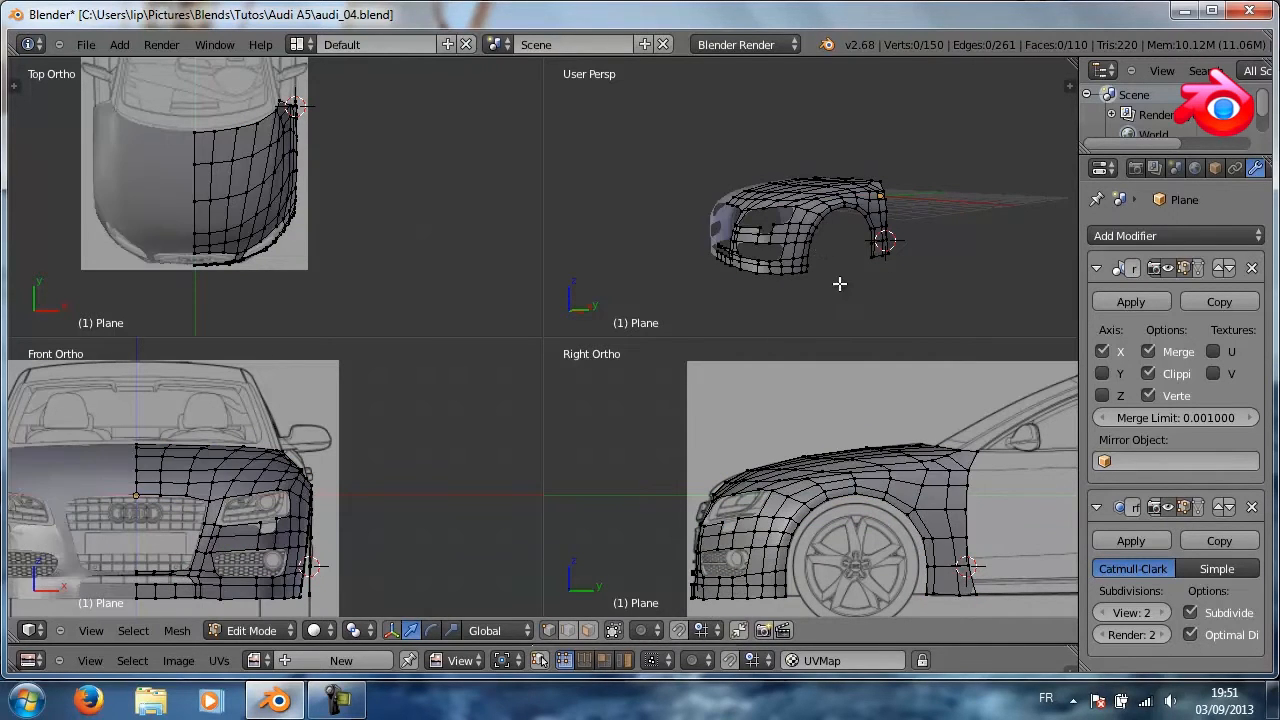
{"action": "key", "text": "Tab"}
{"action": "scroll", "coordinate": [778, 263], "scroll_direction": "up", "scroll_amount": 1}
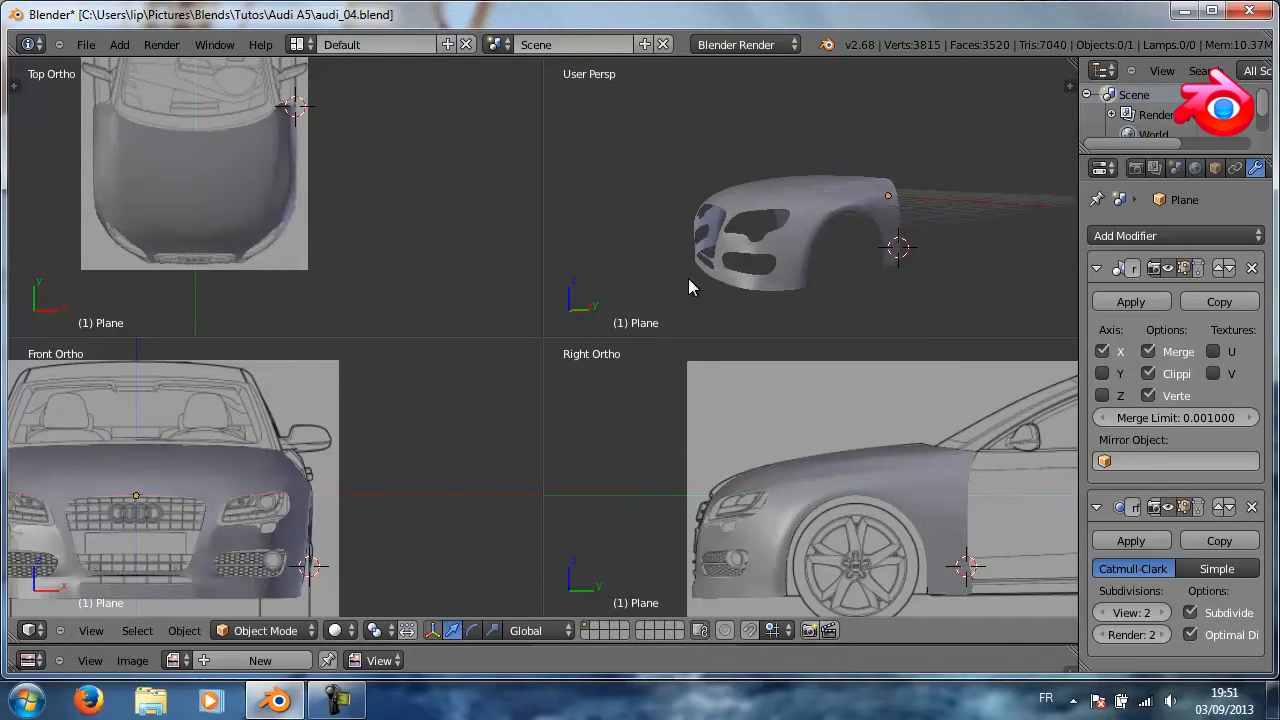
{"action": "middle_click_drag", "start_coordinate": [762, 281], "coordinate": [880, 268]}
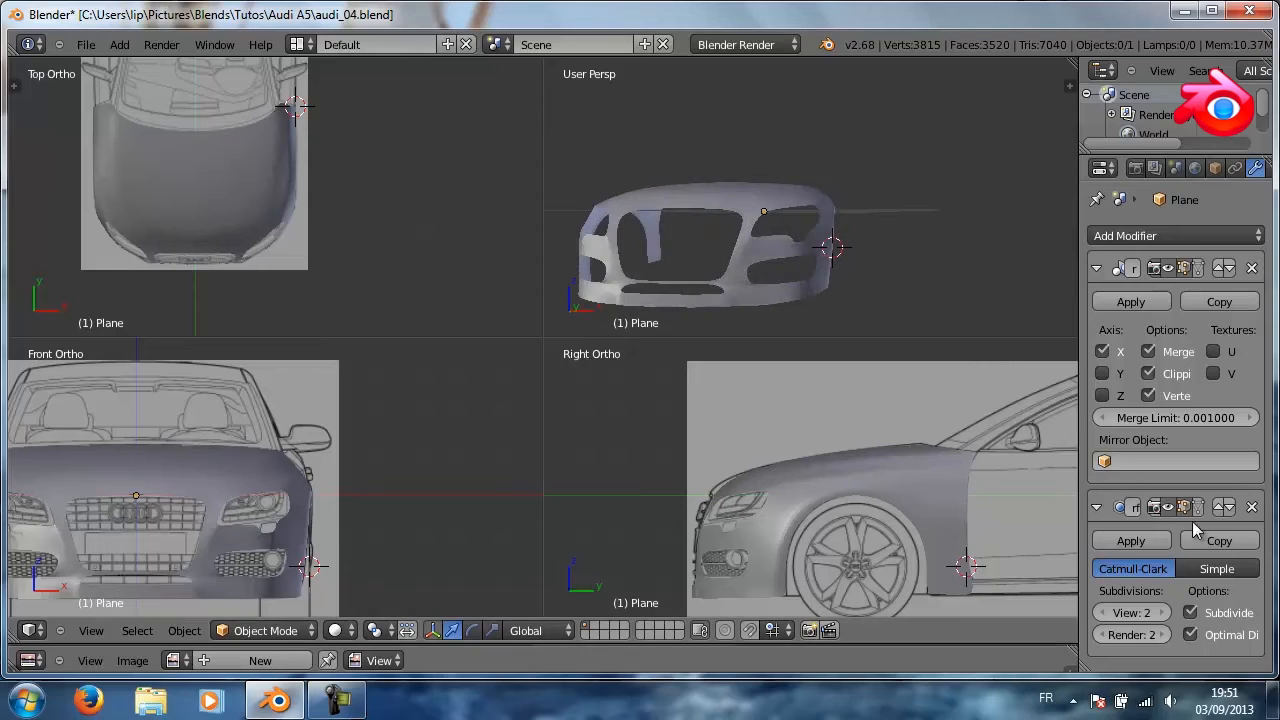
Turn off the Subdivision Surface modifier's viewport display and show only the right orthographic view in wireframe
{"action": "left_click", "coordinate": [1168, 506]}
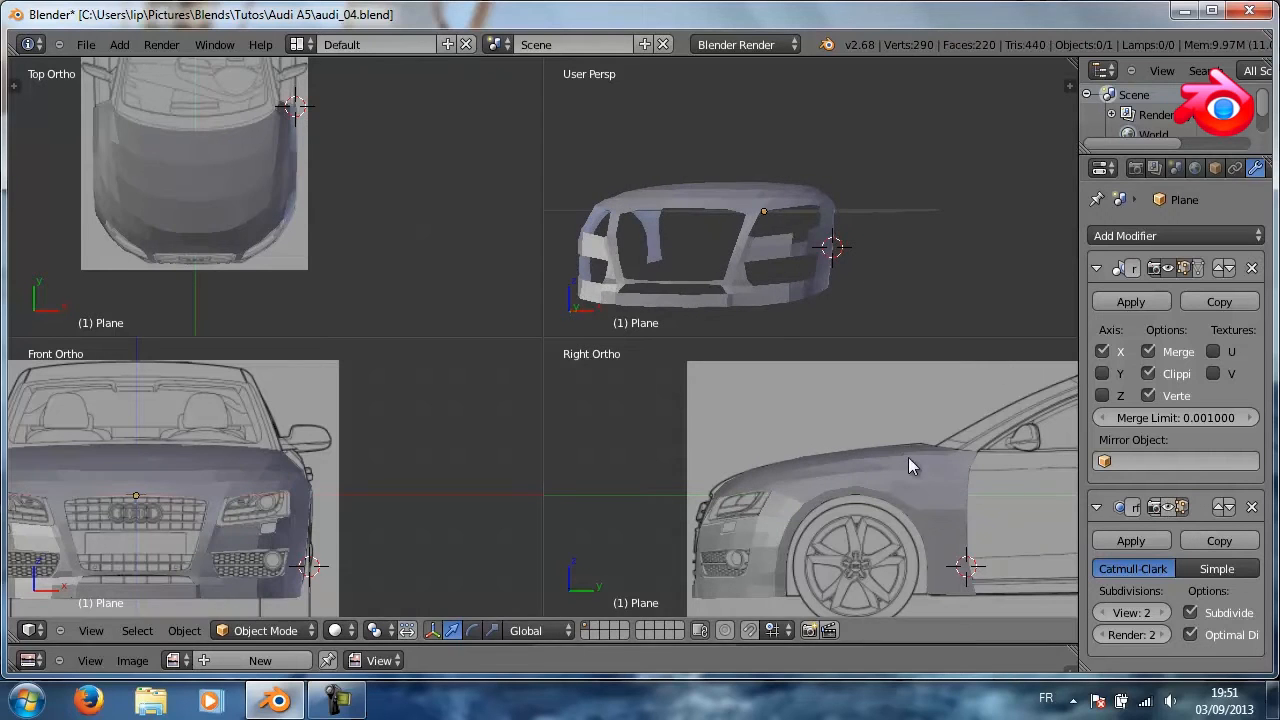
{"action": "key", "text": "ctrl+alt+q"}
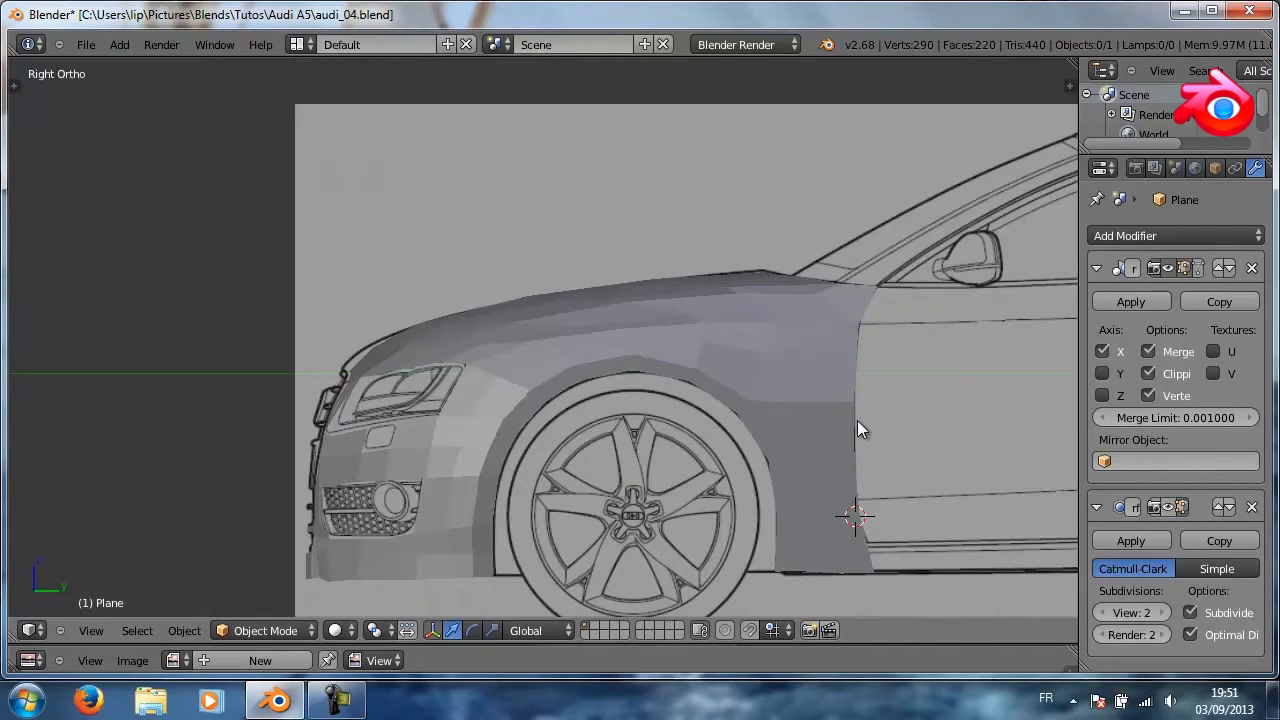
{"action": "key", "text": "z"}
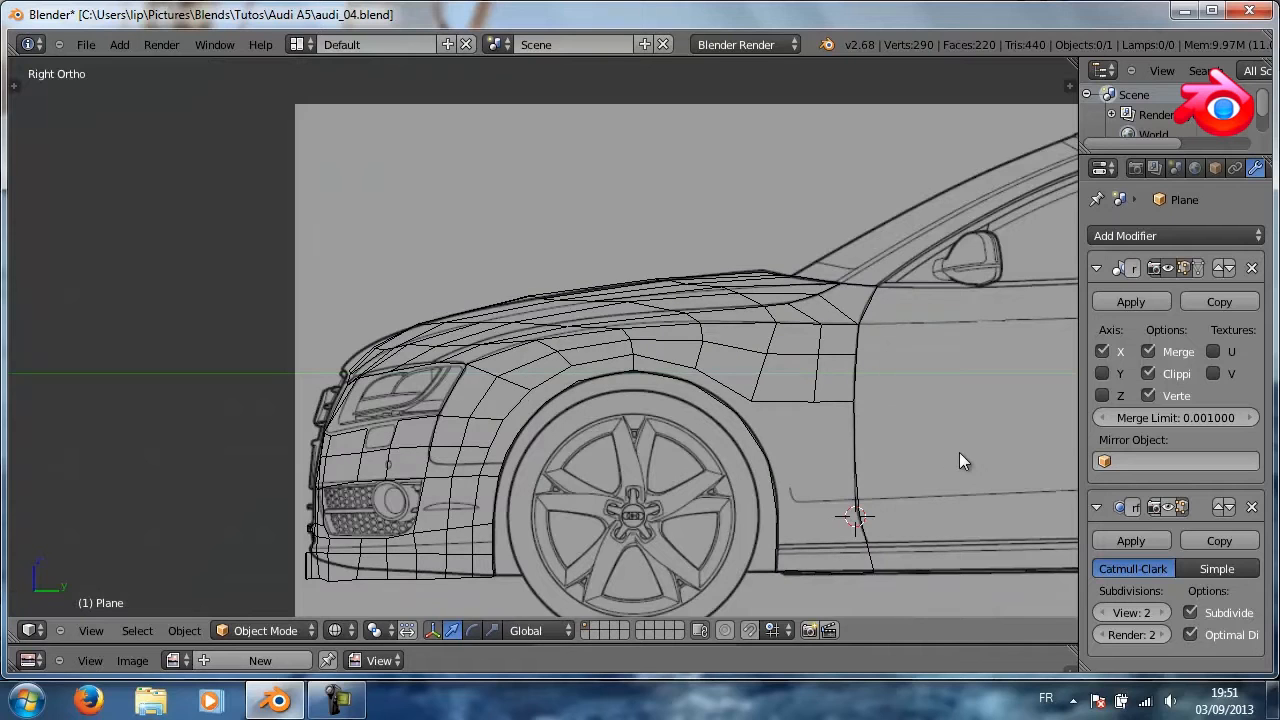
Start the Screencast Keys display and enter Edit Mode on the car body mesh
{"action": "key", "text": "t"}
{"action": "key", "text": "t"}
{"action": "key", "text": "n"}
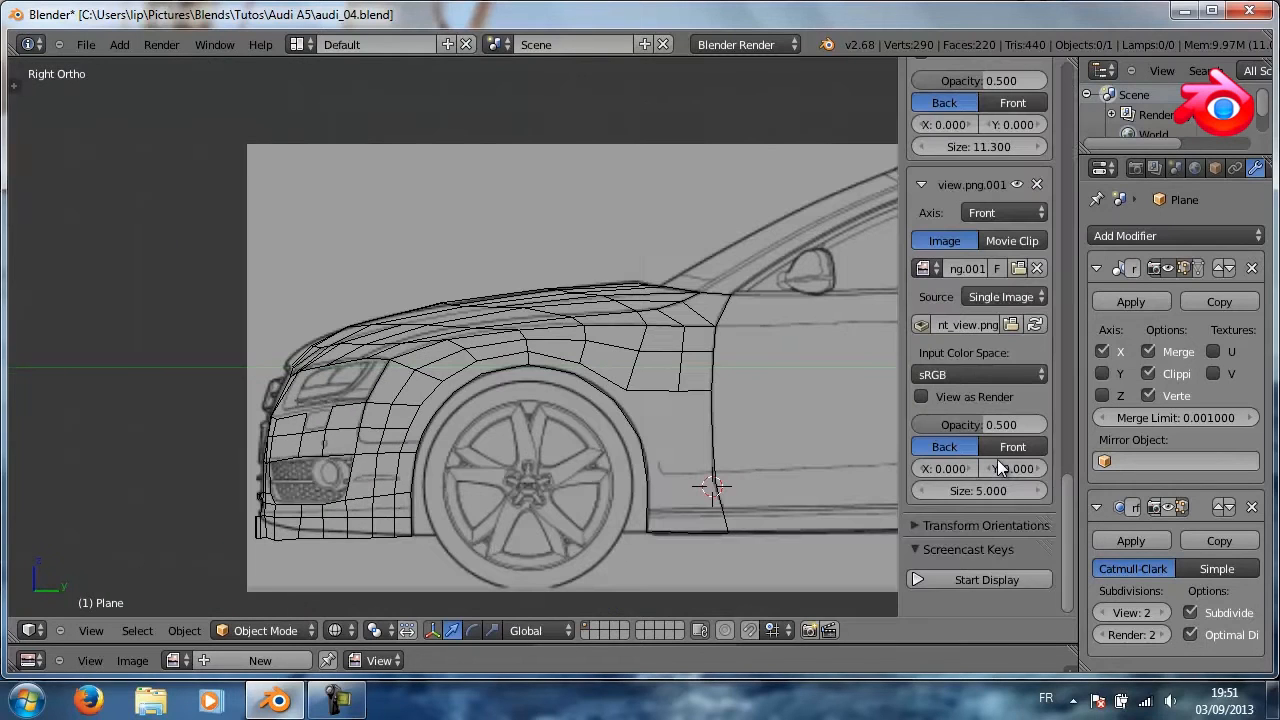
{"action": "left_click", "coordinate": [970, 578]}
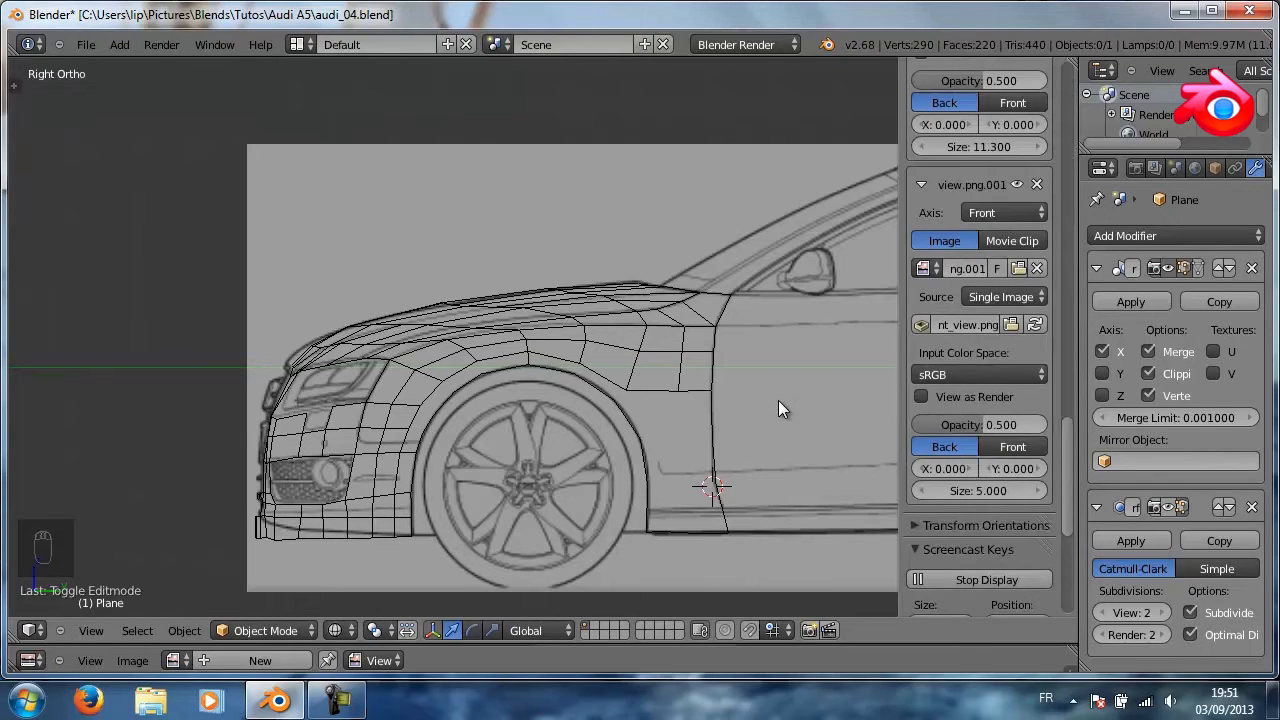
{"action": "key", "text": "n"}
{"action": "key", "text": "Tab"}
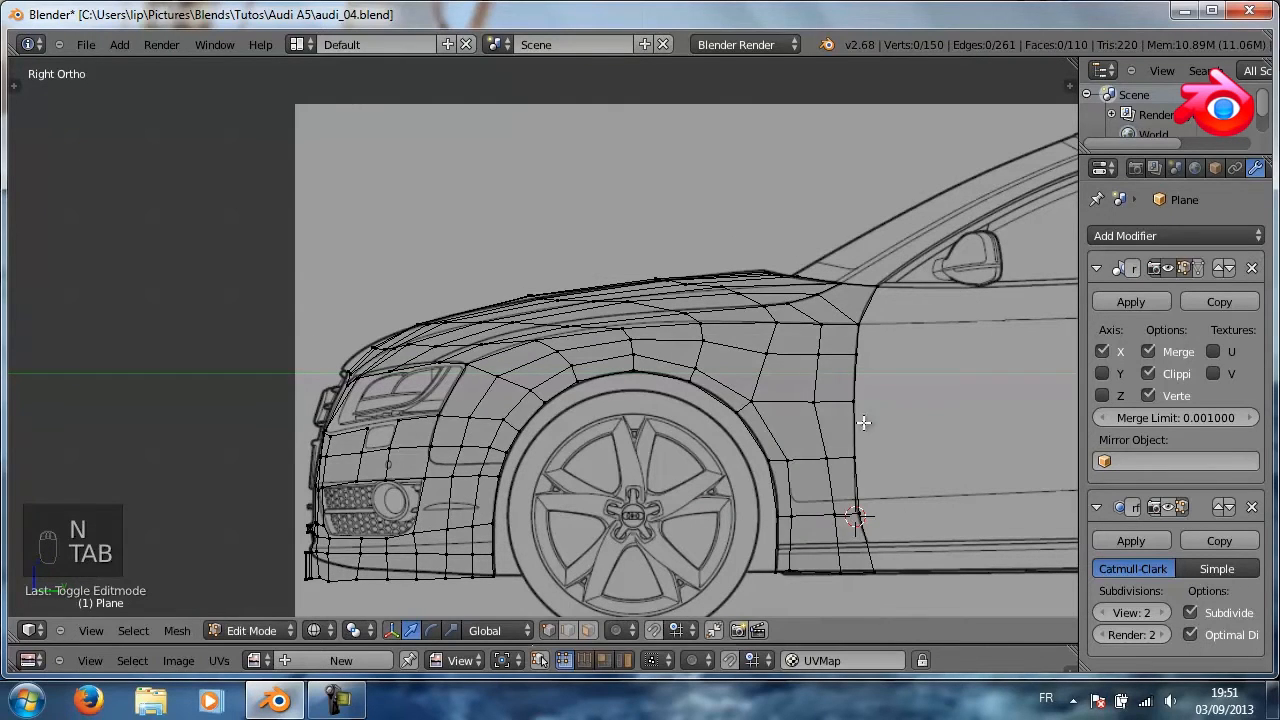
Select the vertices along the front fender's rear edge one by one, and clear the selection
{"action": "right_click", "coordinate": [858, 322]}
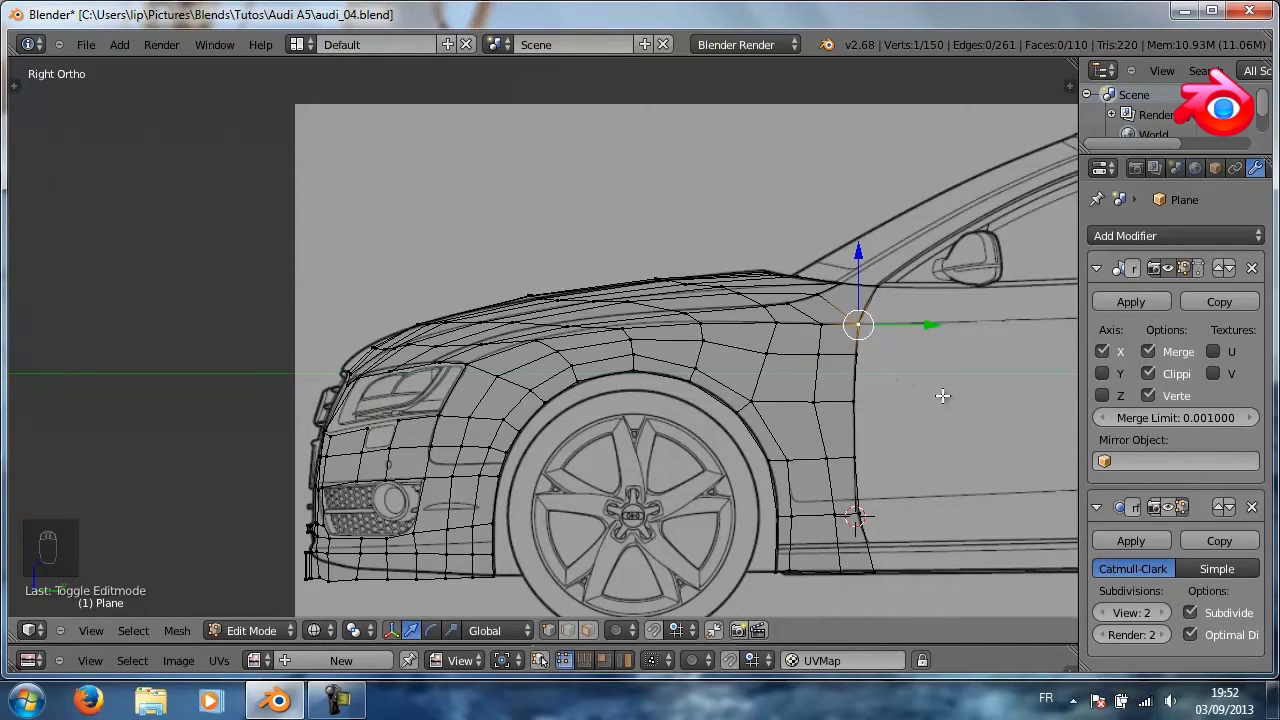
{"action": "scroll", "coordinate": [983, 372], "scroll_direction": "down", "scroll_amount": 4, "text": "shift"}
{"action": "scroll", "coordinate": [955, 365], "scroll_direction": "up", "scroll_amount": 3, "text": "ctrl"}
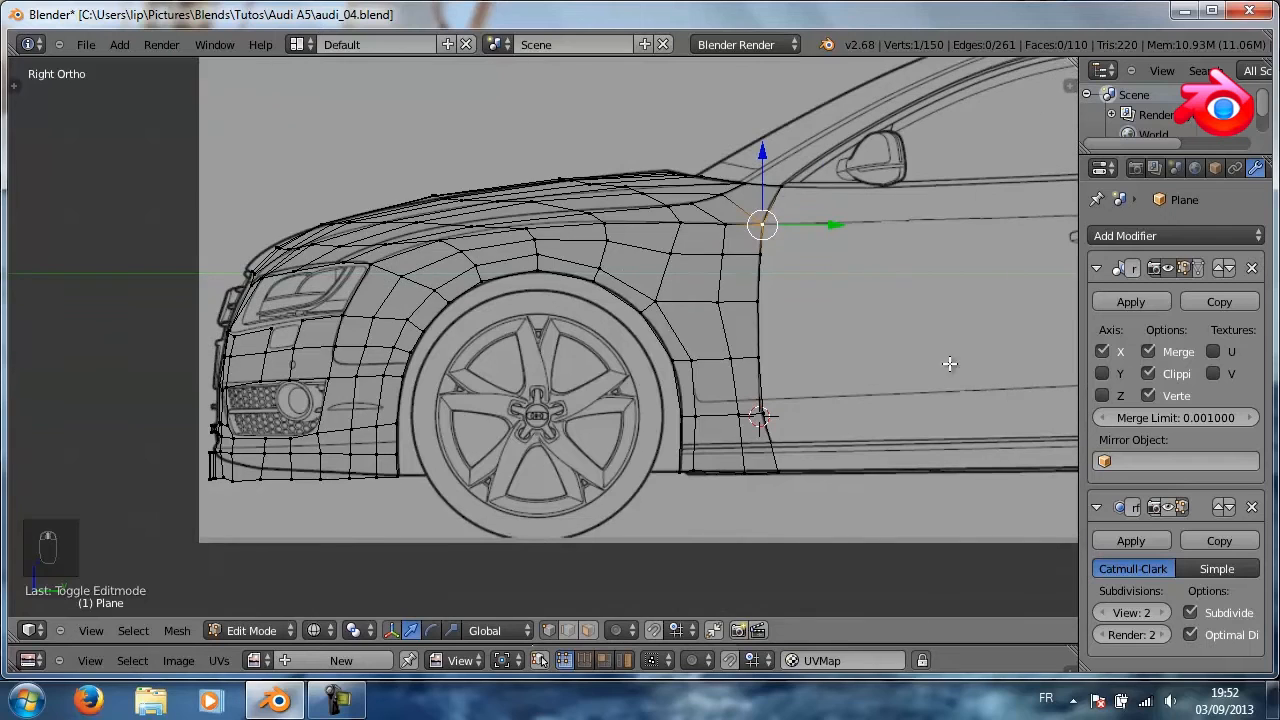
{"action": "scroll", "coordinate": [950, 363], "scroll_direction": "up", "scroll_amount": 13, "text": "ctrl"}
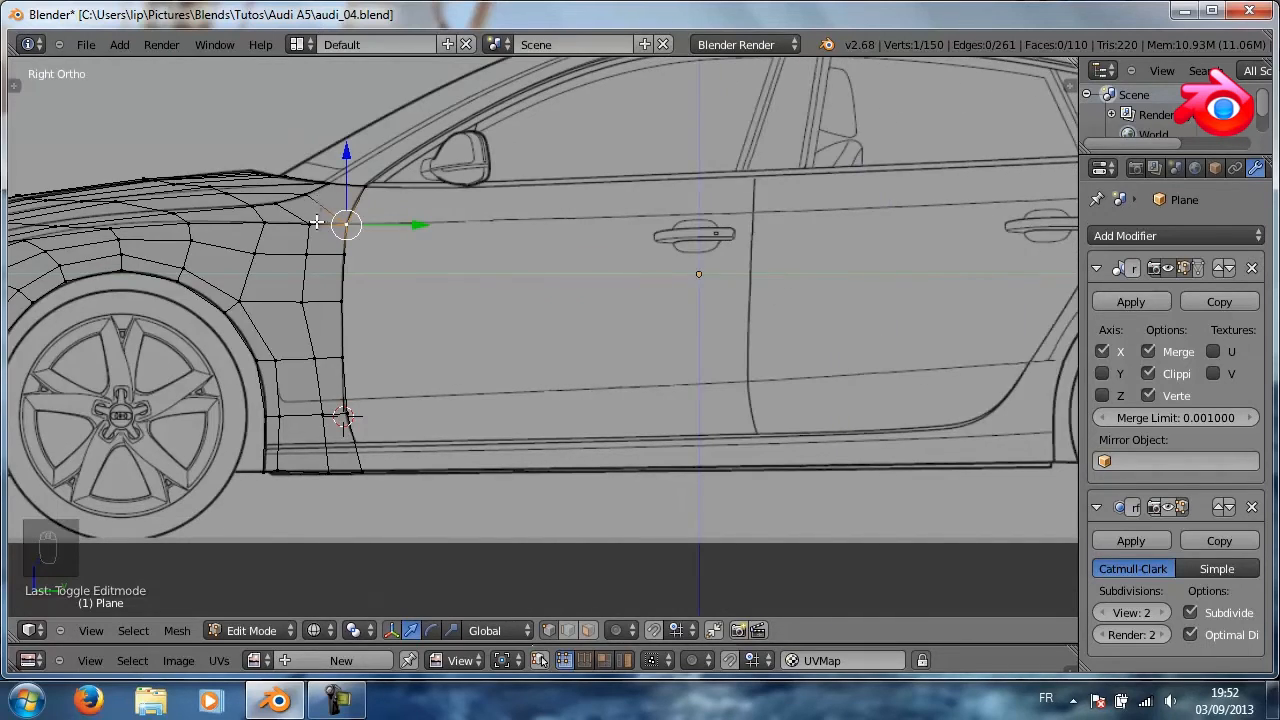
{"action": "right_click", "coordinate": [364, 187]}
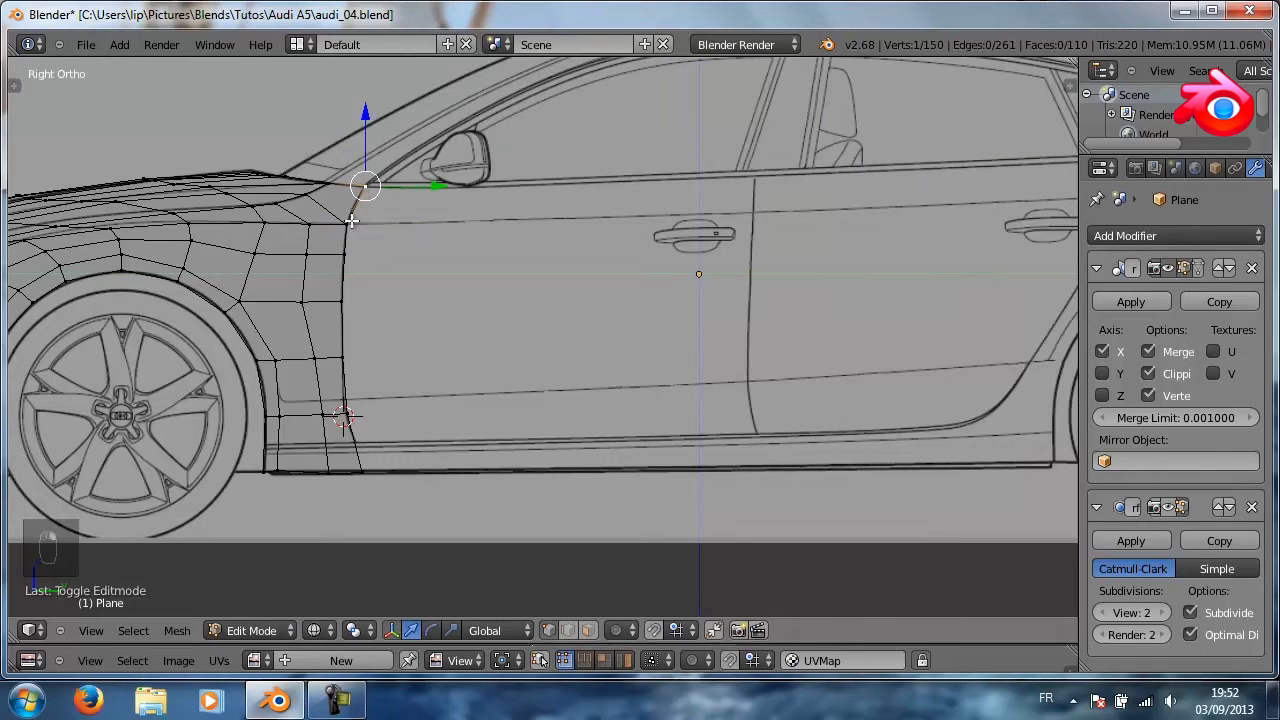
{"action": "right_click", "coordinate": [346, 225], "text": "shift"}
{"action": "right_click", "coordinate": [345, 262], "text": "shift"}
{"action": "right_click", "coordinate": [342, 301], "text": "shift"}
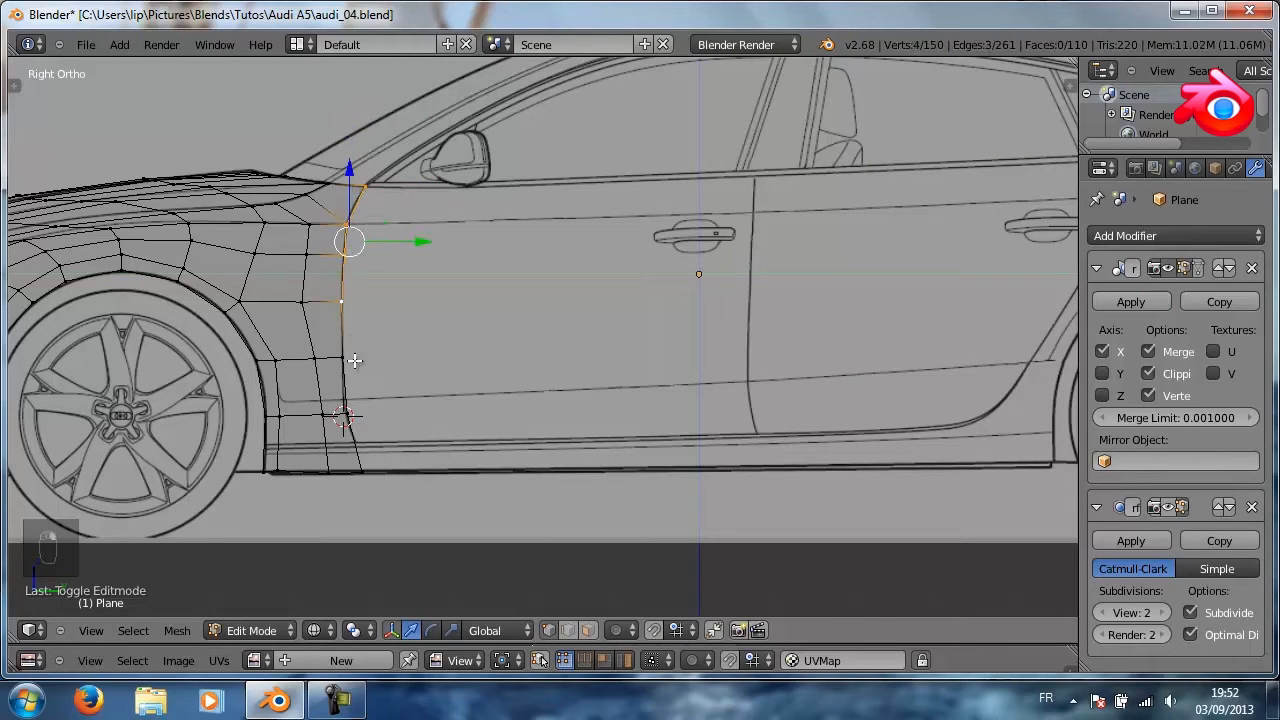
{"action": "right_click", "coordinate": [354, 360], "text": "shift"}
{"action": "right_click", "coordinate": [352, 422], "text": "shift"}
{"action": "right_click", "coordinate": [362, 456], "text": "shift"}
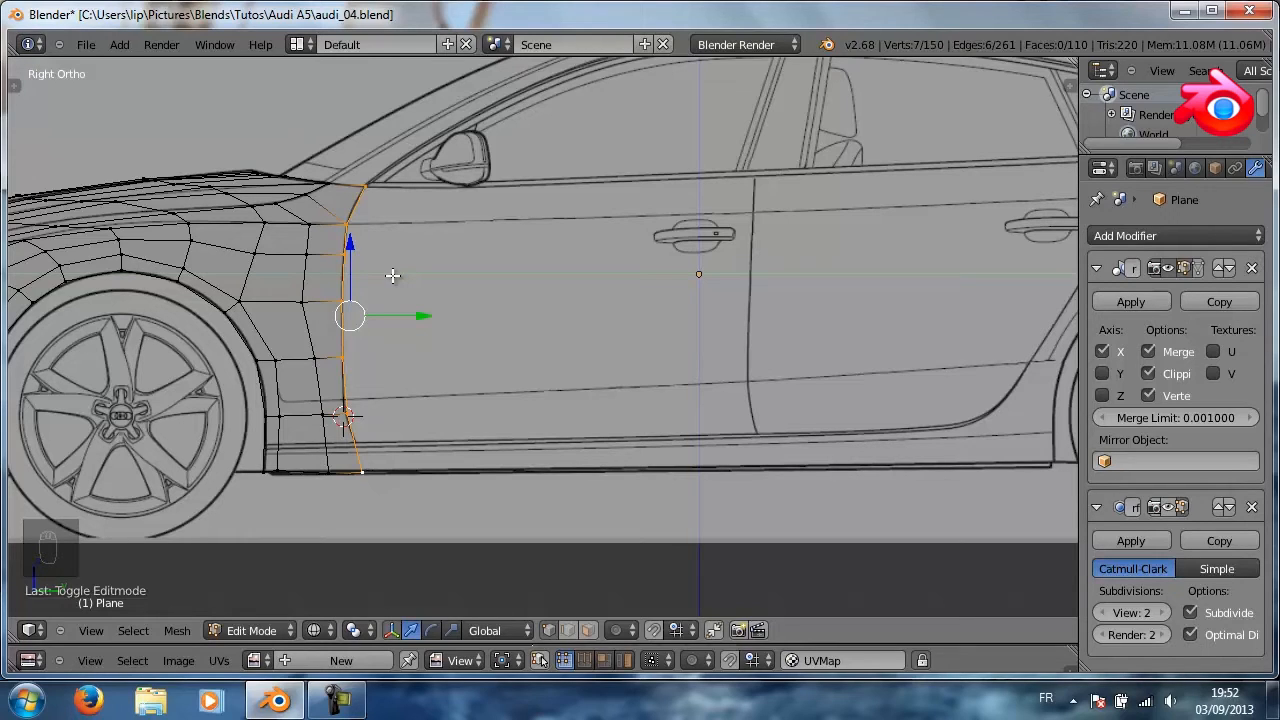
{"action": "key", "text": "a"}
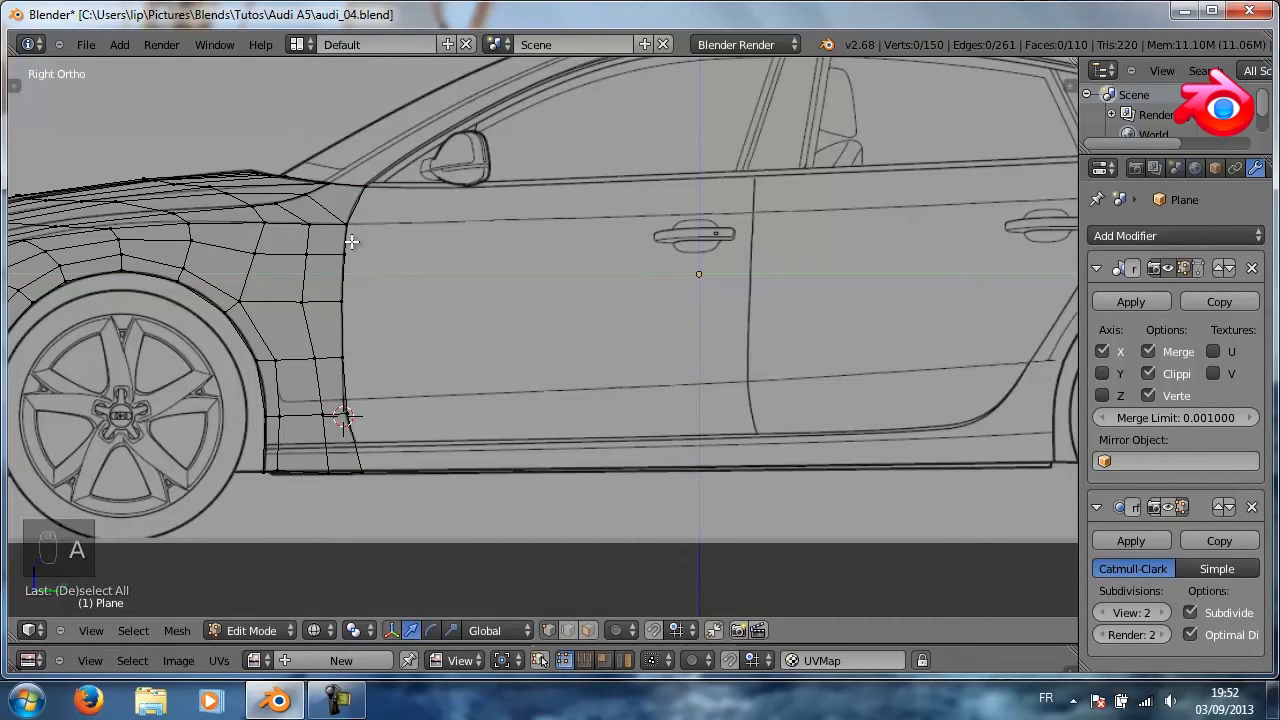
Extrude the front fender's rear edge loop about 4.82 along Y and 0.1 along Z to the front door's rear seam
{"action": "right_click", "coordinate": [346, 241], "text": "alt"}
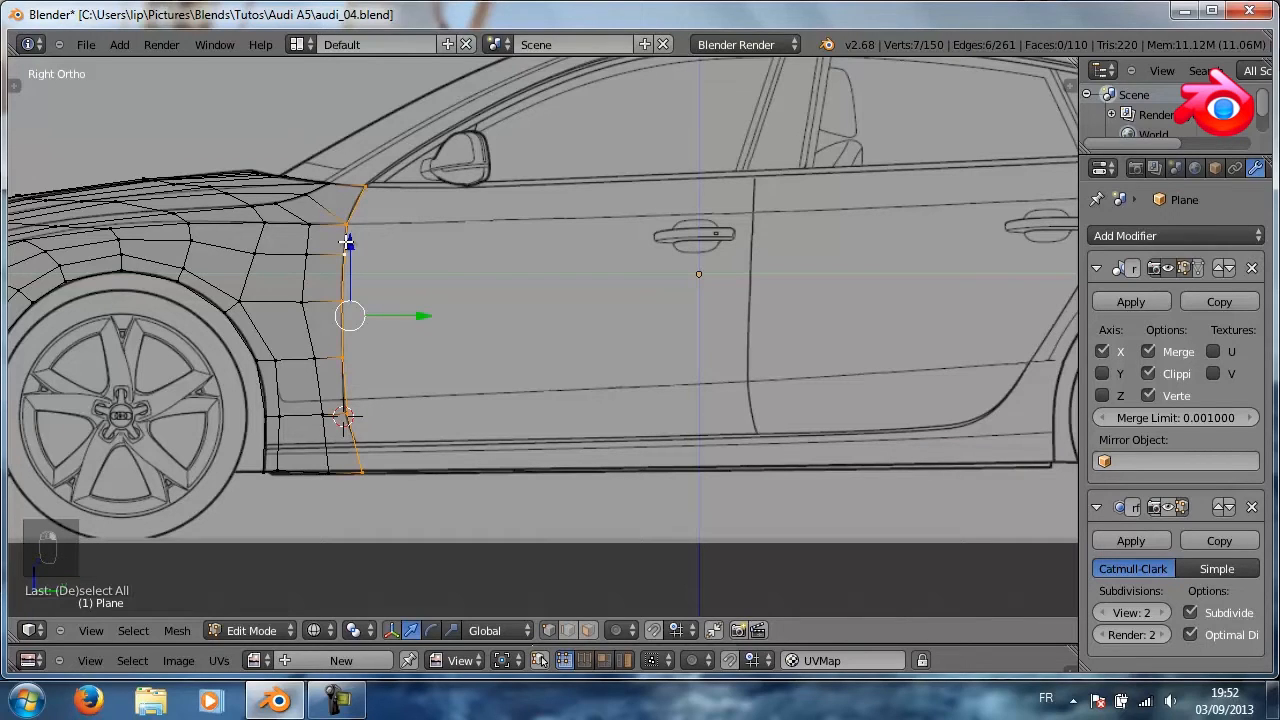
{"action": "key", "text": "e"}
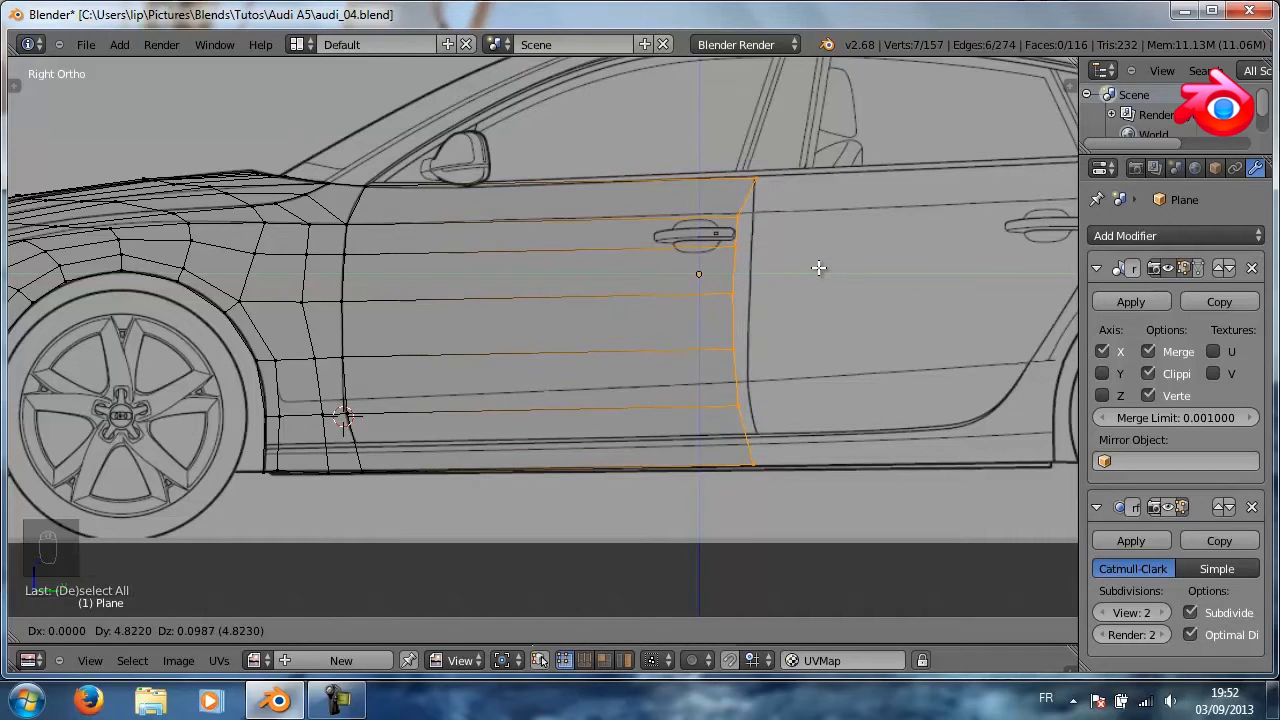
{"action": "left_click", "coordinate": [817, 266]}
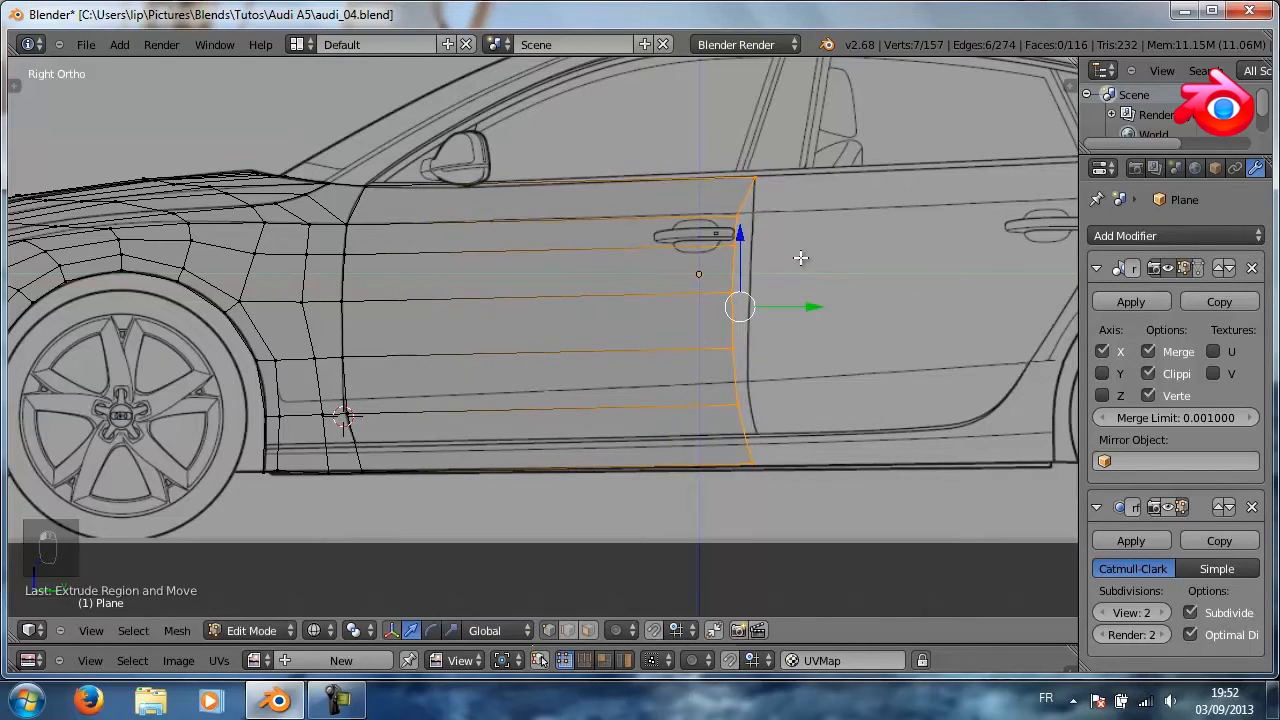
Move the second, third and fourth vertices from the top of the extruded edge along Y onto the front door's rear seam
{"action": "right_click", "coordinate": [737, 217]}
{"action": "key", "text": "g"}
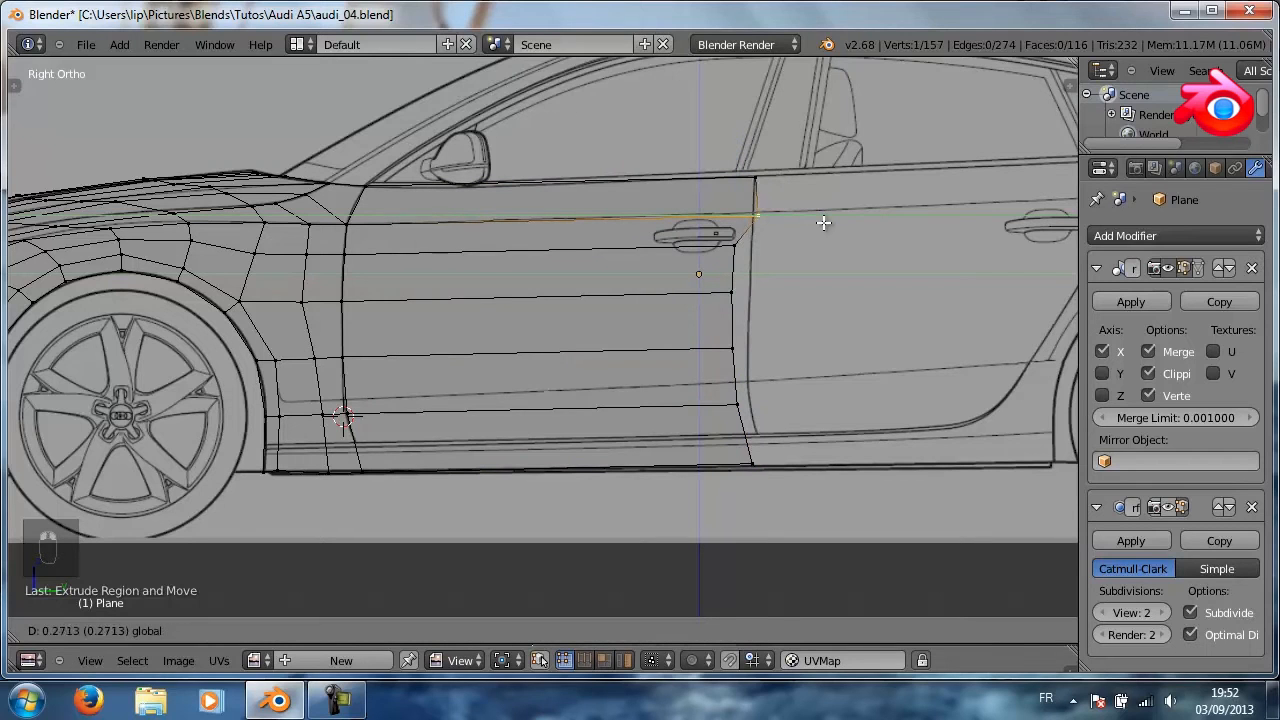
{"action": "left_click", "coordinate": [816, 220]}
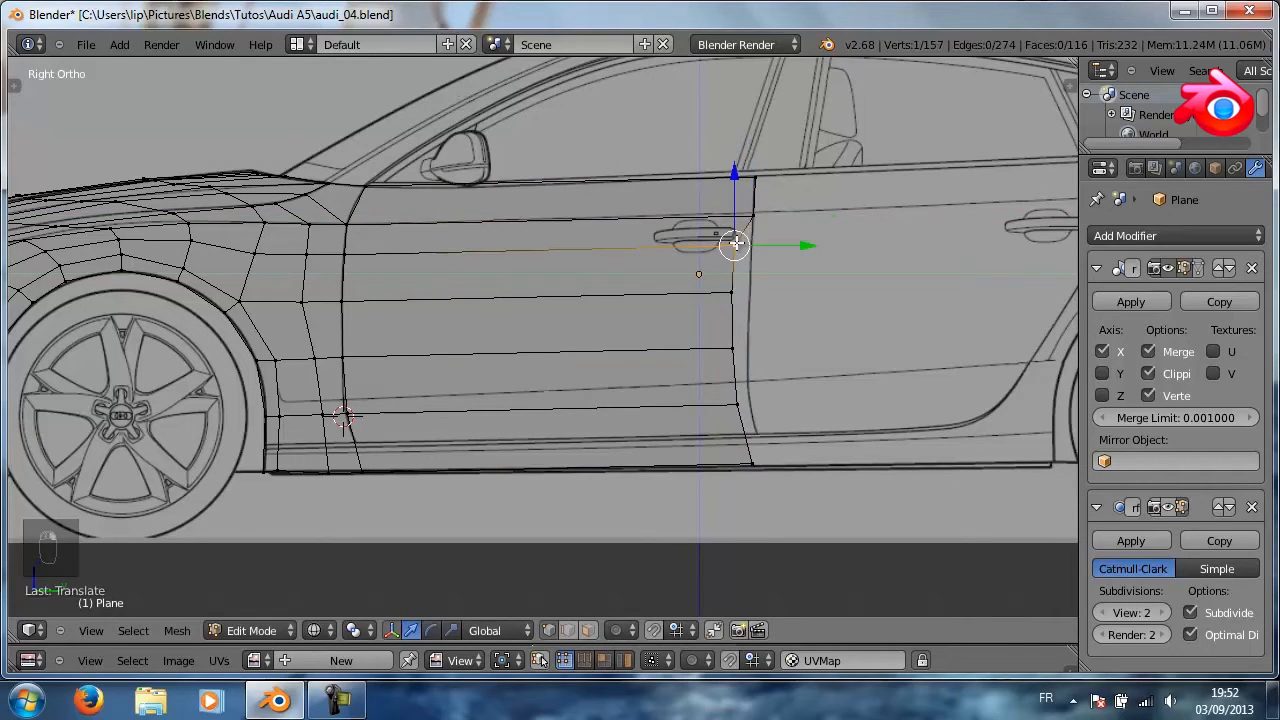
{"action": "key", "text": "g"}
{"action": "key", "text": "z"}
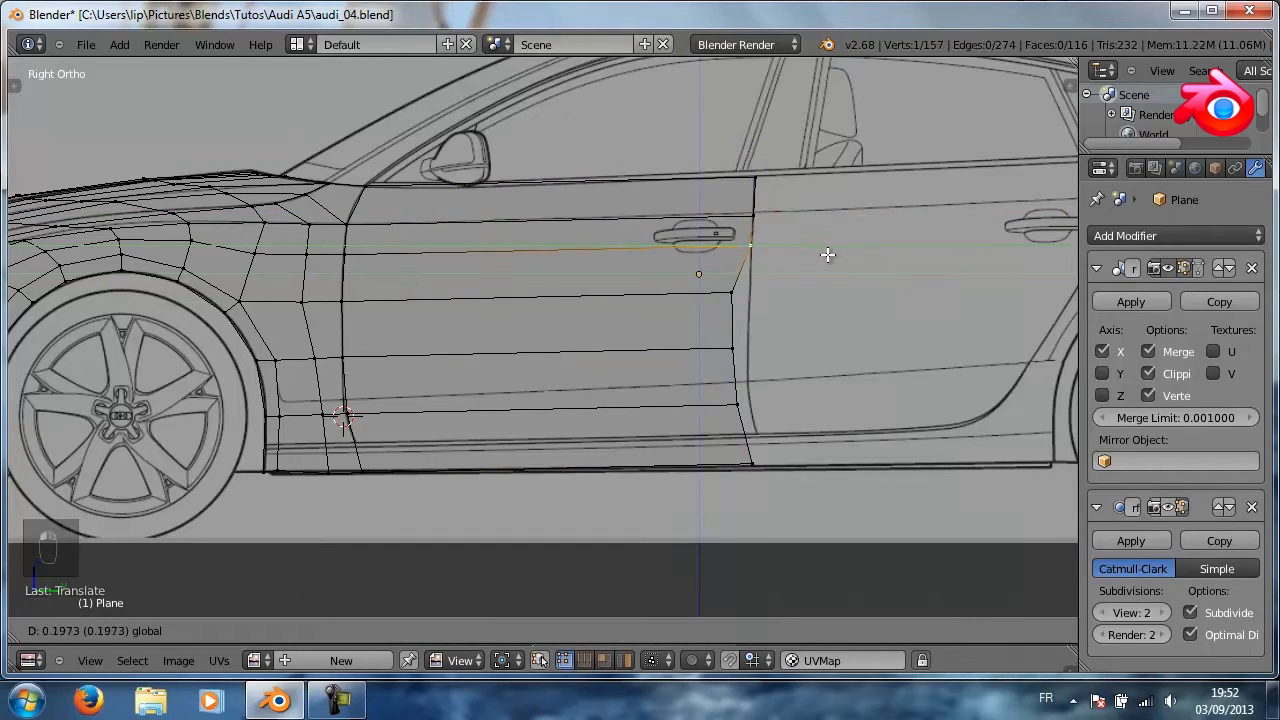
{"action": "left_click", "coordinate": [828, 254]}
{"action": "right_click", "coordinate": [731, 292]}
{"action": "key", "text": "g"}
{"action": "key", "text": "y"}
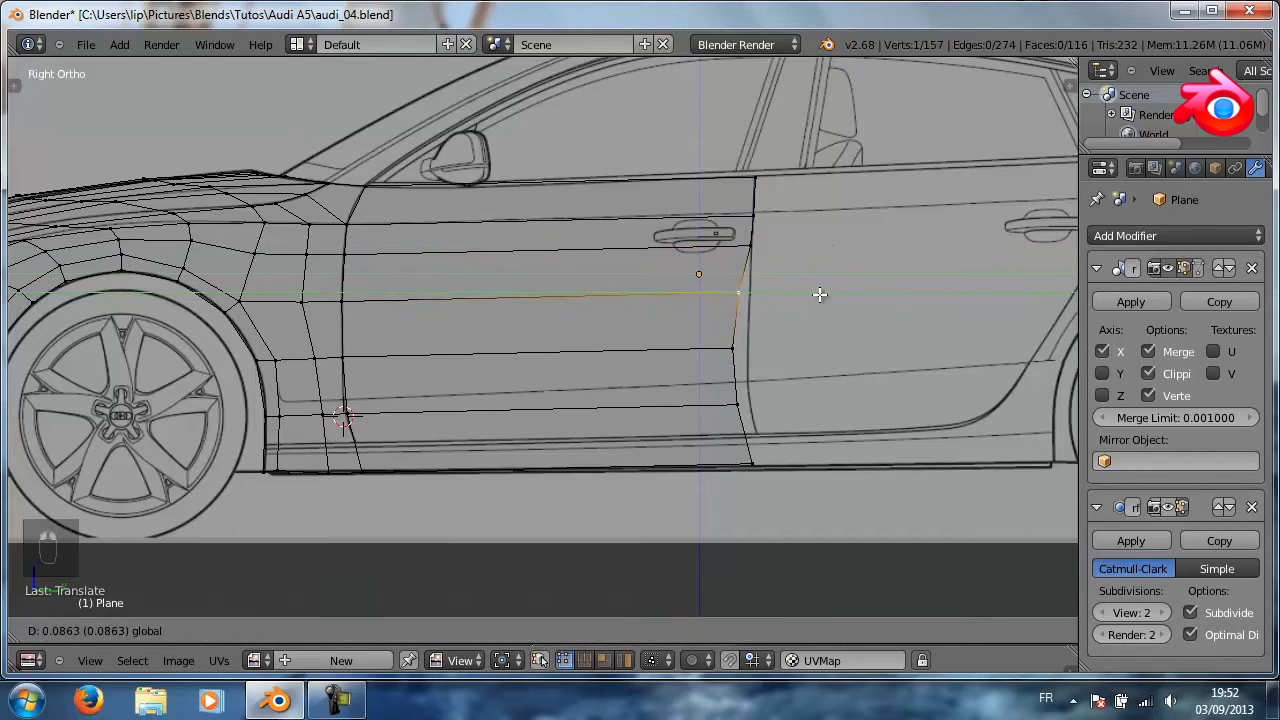
{"action": "left_click", "coordinate": [828, 297]}
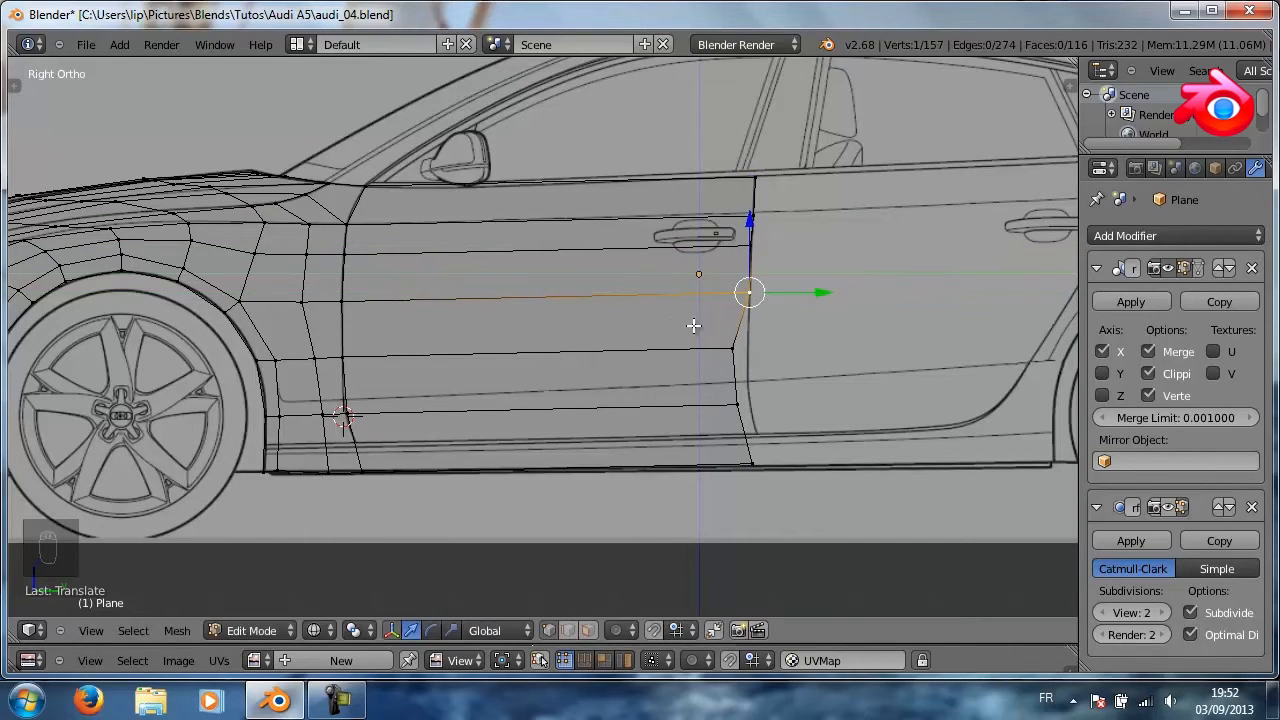
Move the three lowest vertices of the extruded edge along Y to follow the lower curve of the front door's rear seam
{"action": "right_click", "coordinate": [733, 355]}
{"action": "key", "text": "g"}
{"action": "key", "text": "y"}
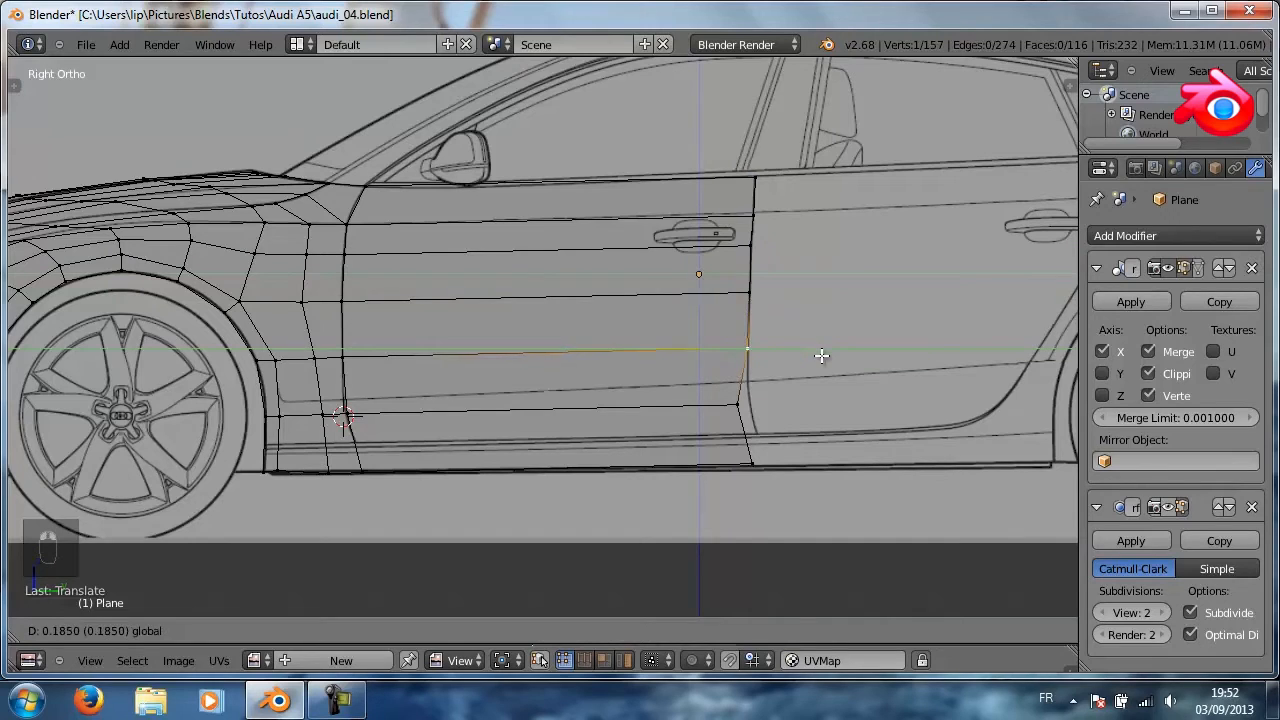
{"action": "left_click", "coordinate": [820, 355]}
{"action": "right_click", "coordinate": [733, 409]}
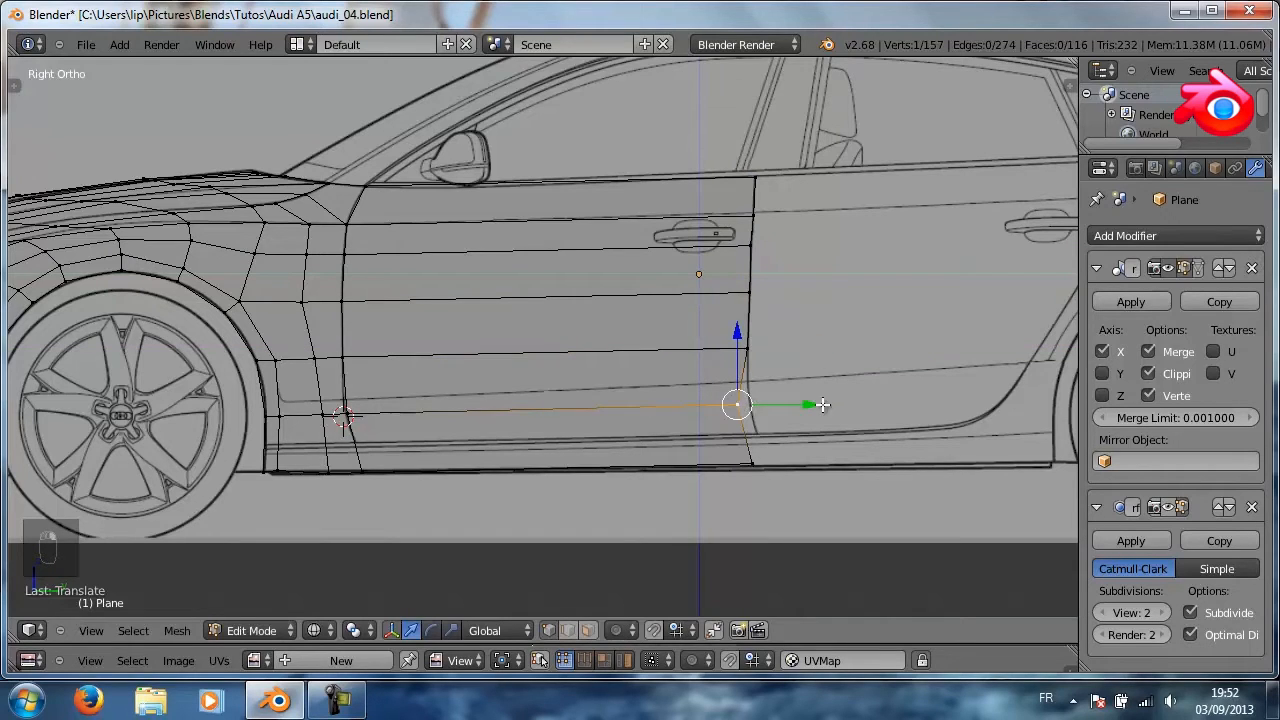
{"action": "key", "text": "g"}
{"action": "key", "text": "y"}
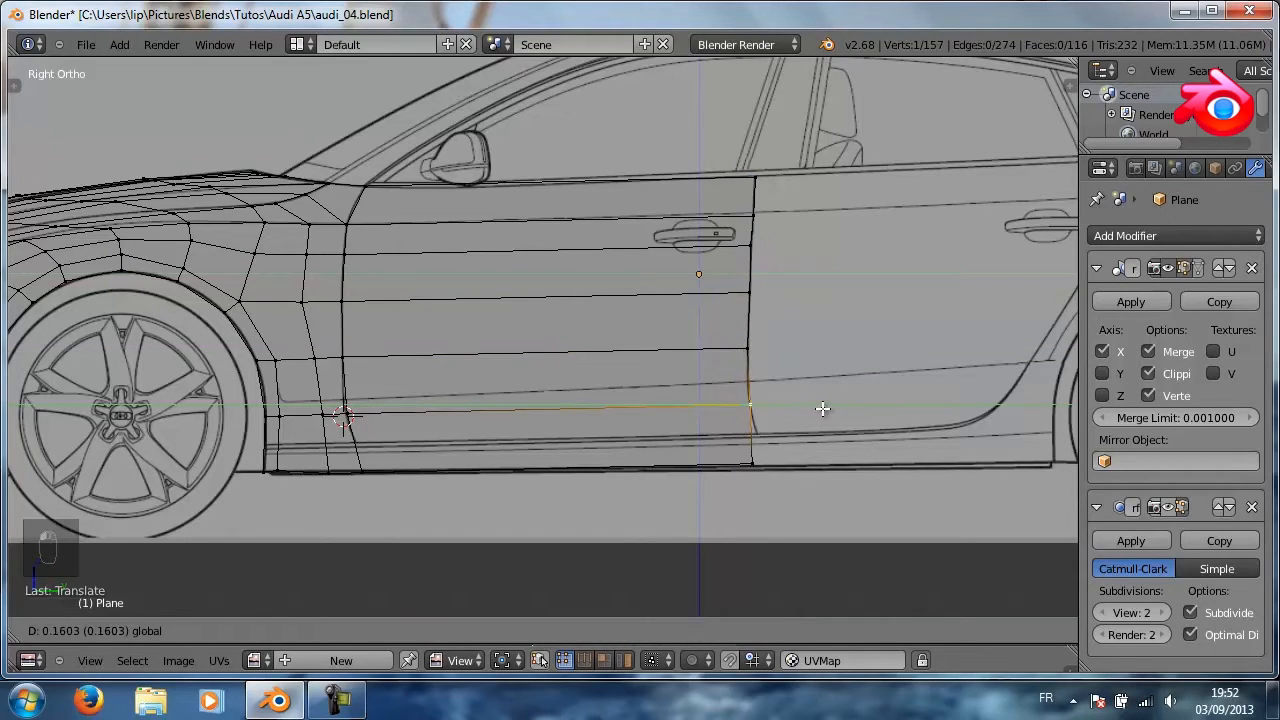
{"action": "left_click", "coordinate": [822, 408]}
{"action": "right_click", "coordinate": [766, 464]}
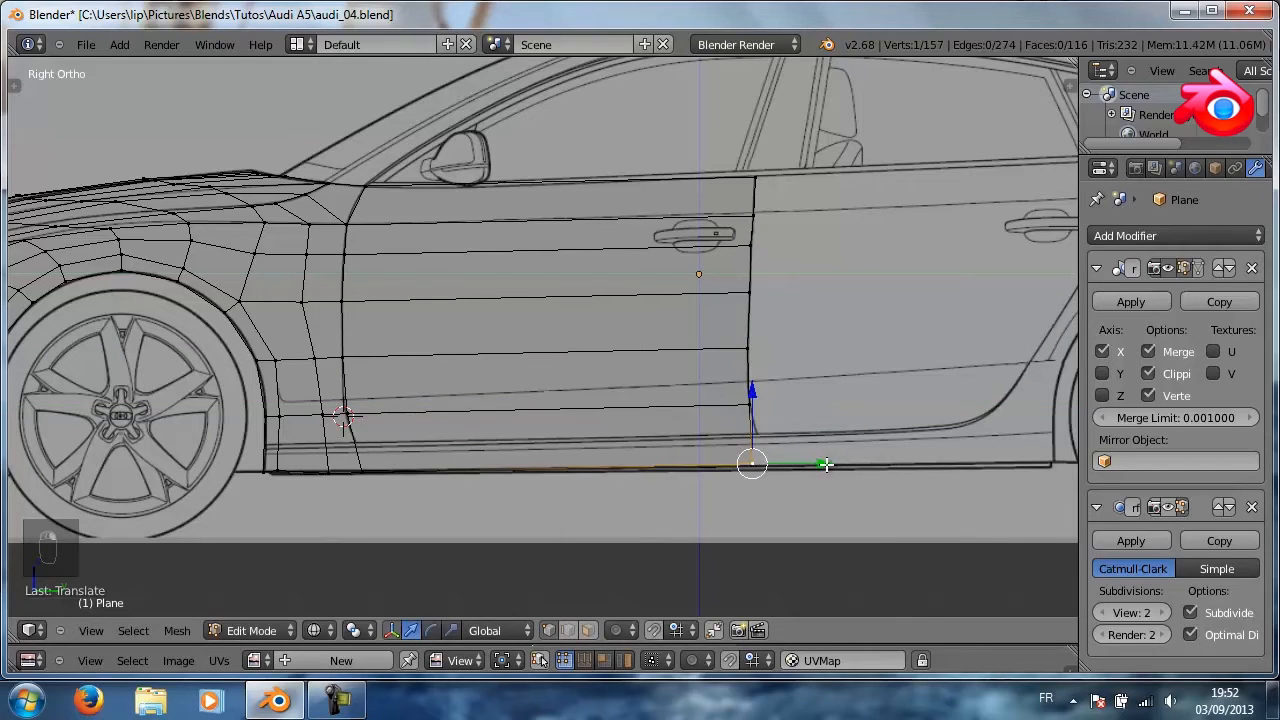
{"action": "left_click_drag", "start_coordinate": [826, 464], "coordinate": [856, 464]}
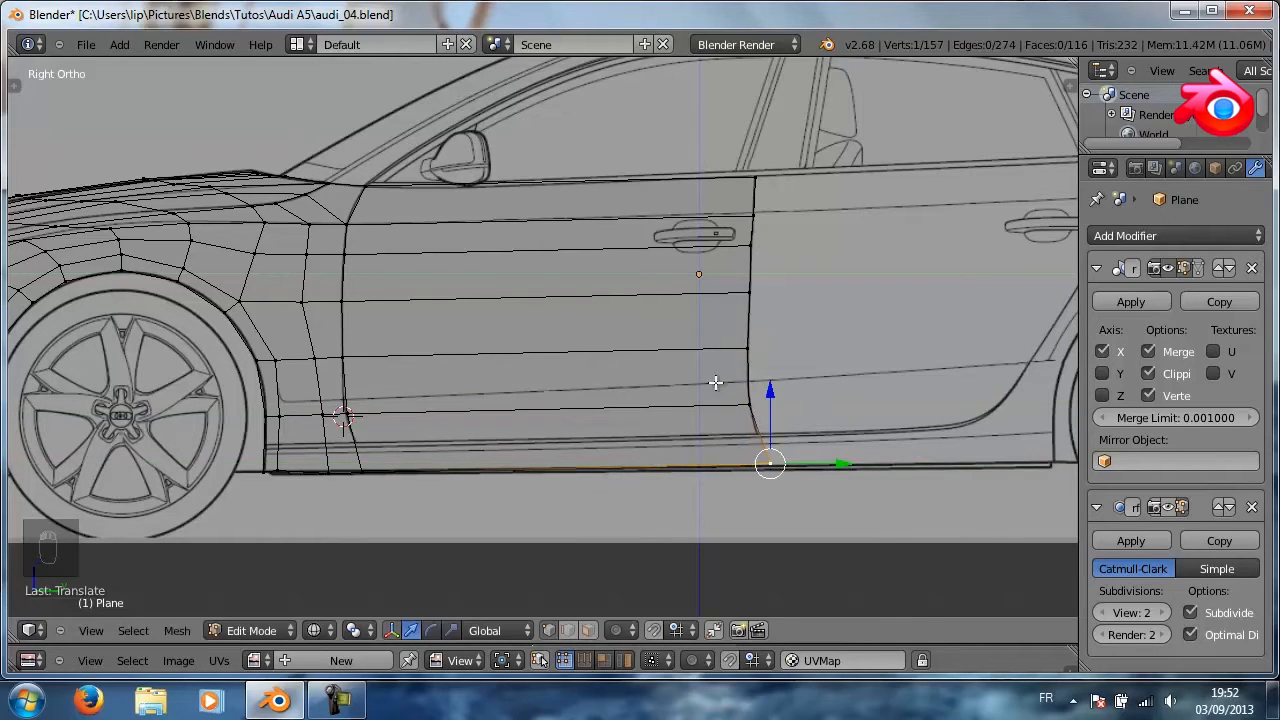
Fit the extruded edge's lowest vertex to the sill's bottom line, and cut one horizontal edge loop along the top of the sill
{"action": "left_click_drag", "start_coordinate": [771, 391], "coordinate": [771, 396]}
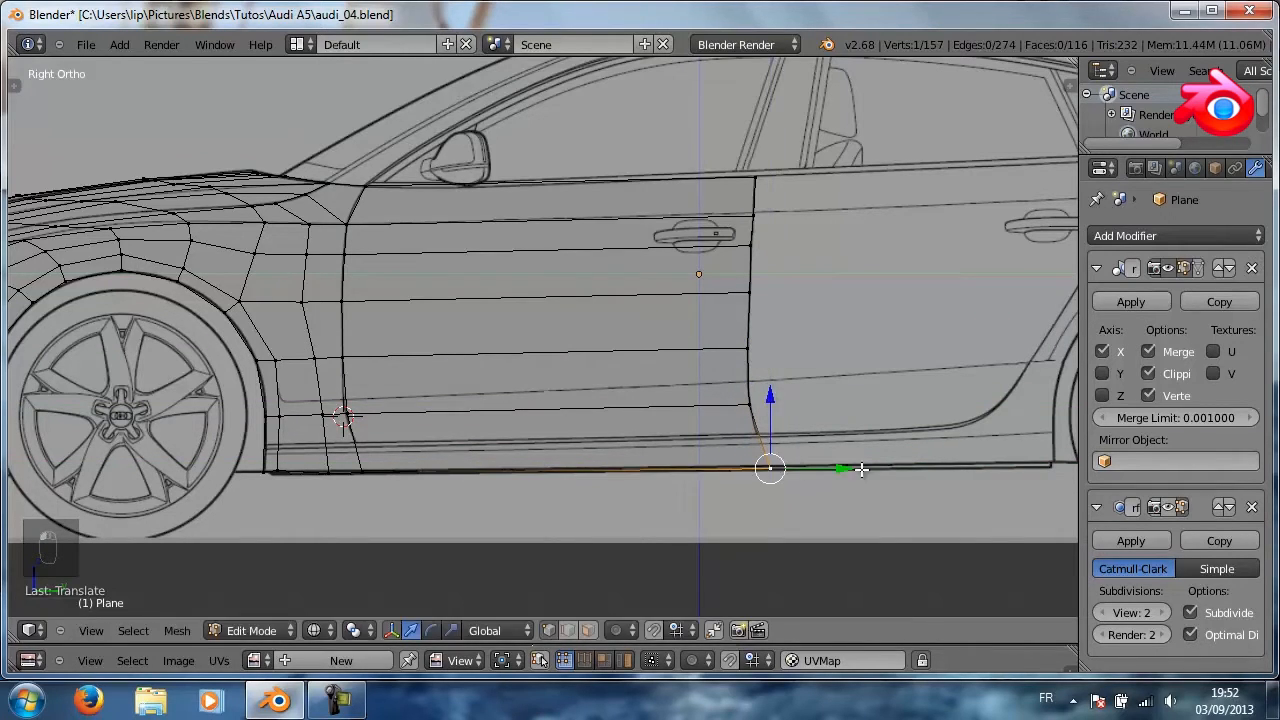
{"action": "left_click_drag", "start_coordinate": [850, 467], "coordinate": [843, 467]}
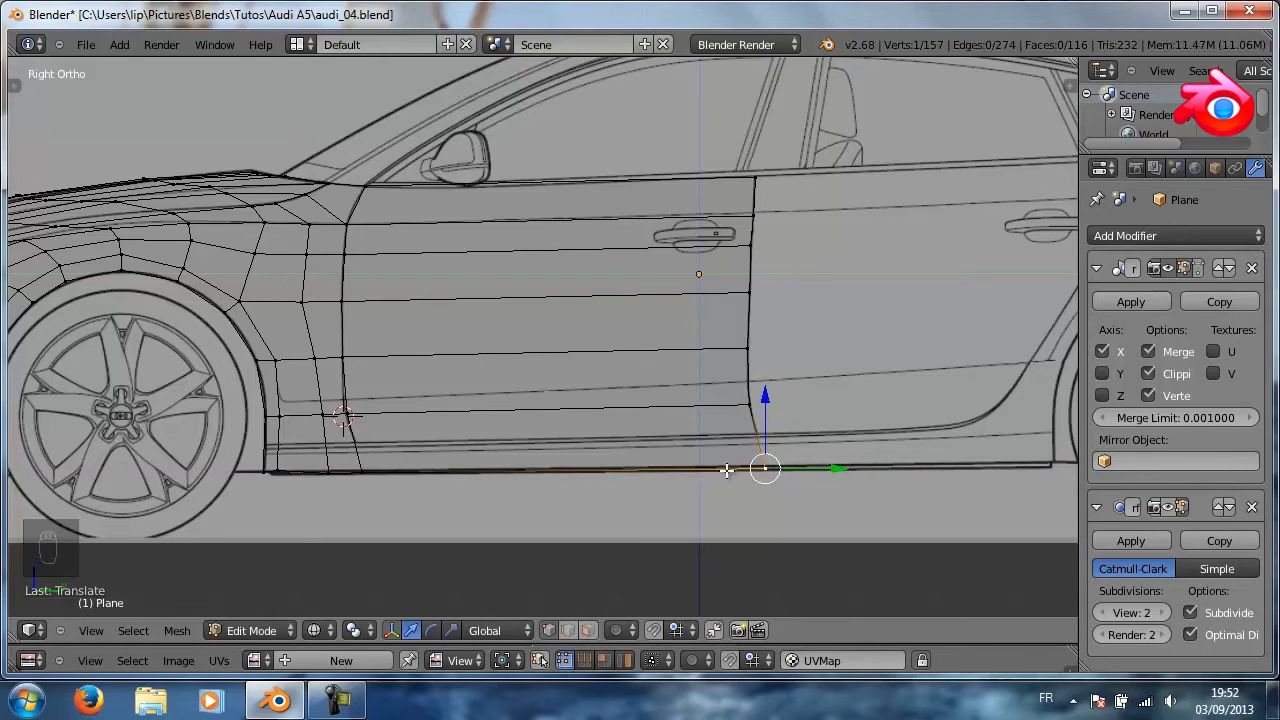
{"action": "key", "text": "ctrl+r"}
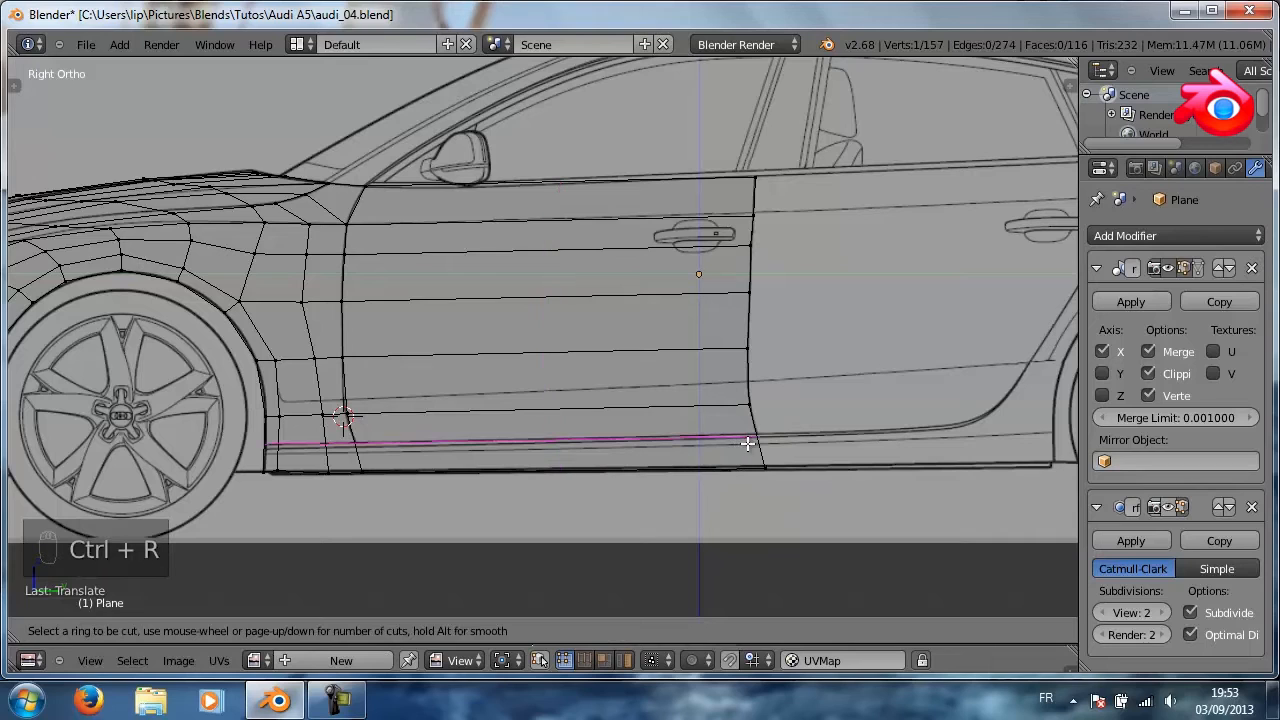
{"action": "left_click", "coordinate": [748, 444]}
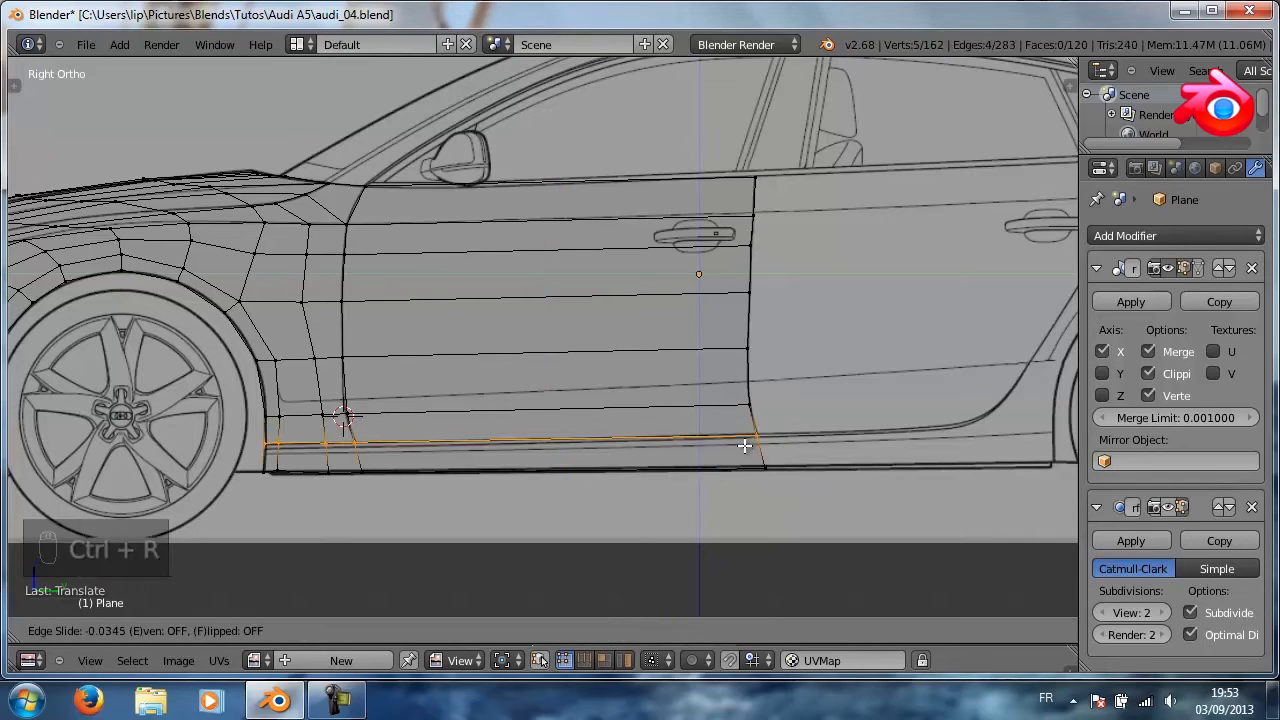
{"action": "left_click", "coordinate": [744, 446]}
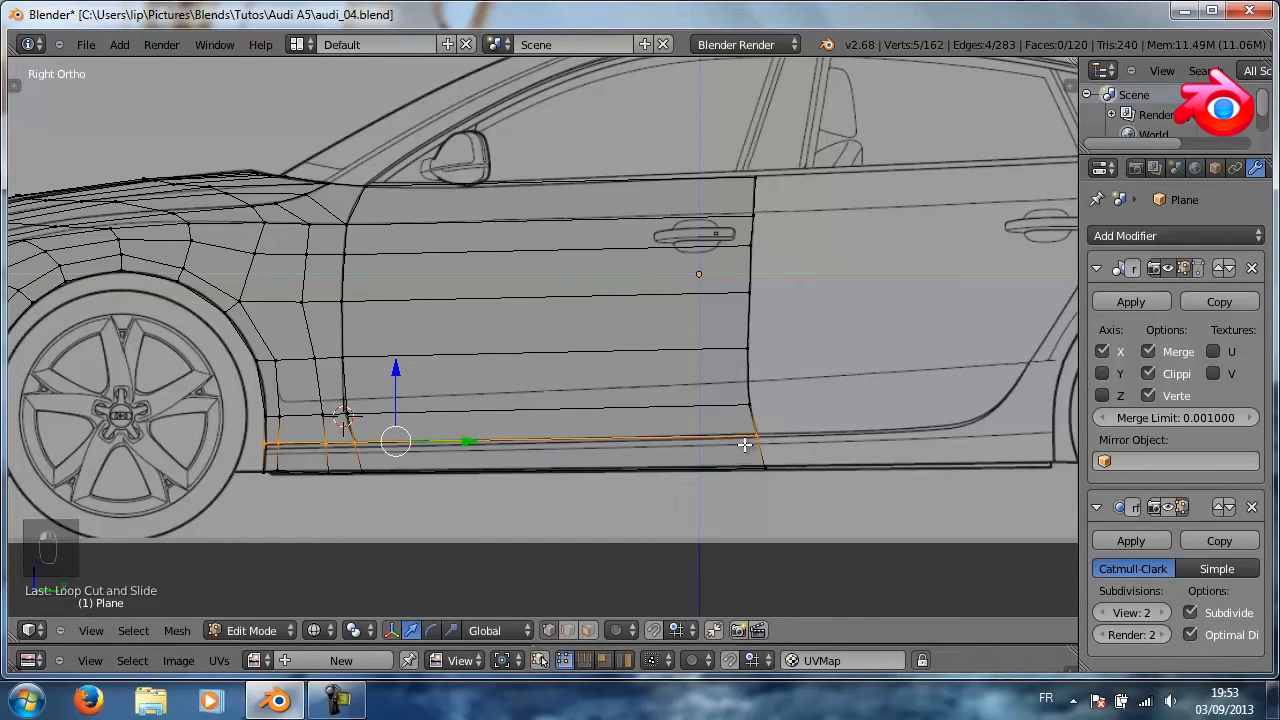
{"action": "left_click_drag", "start_coordinate": [392, 367], "coordinate": [401, 371]}
{"action": "key", "text": "a"}
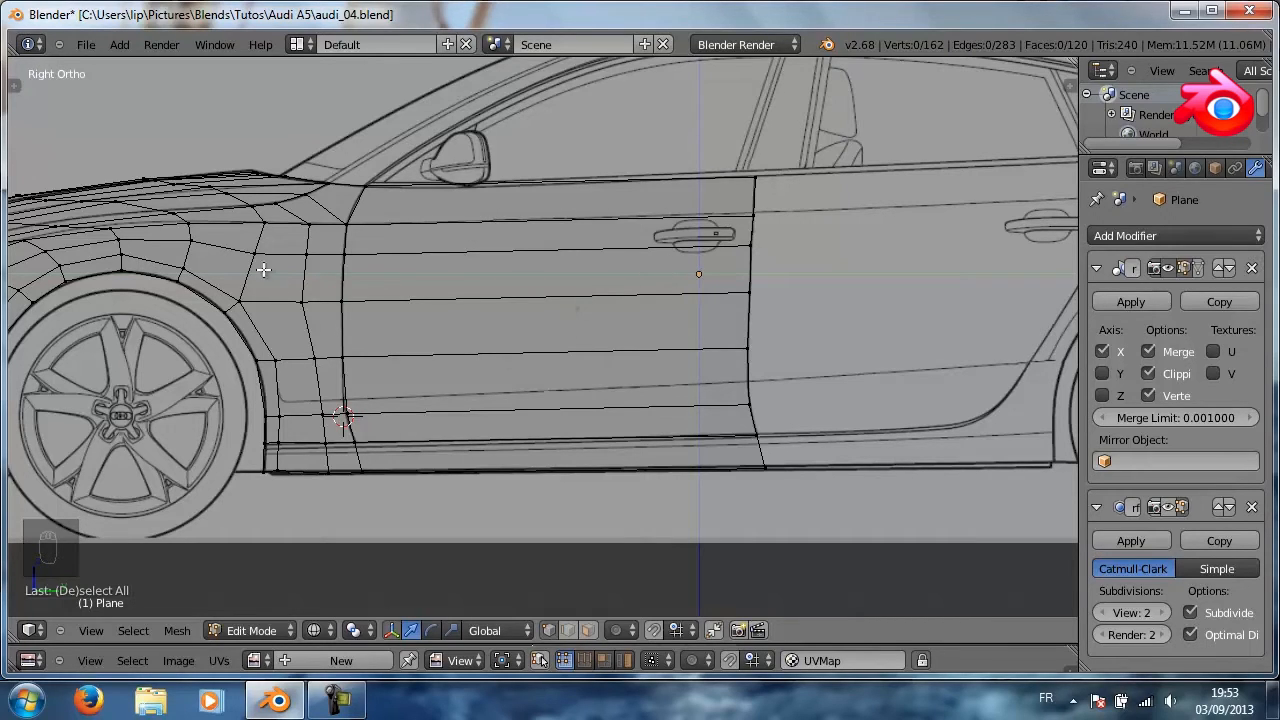
Cut four evenly spaced vertical edge loops through the front door, and clear the selection
{"action": "key", "text": "ctrl+r"}
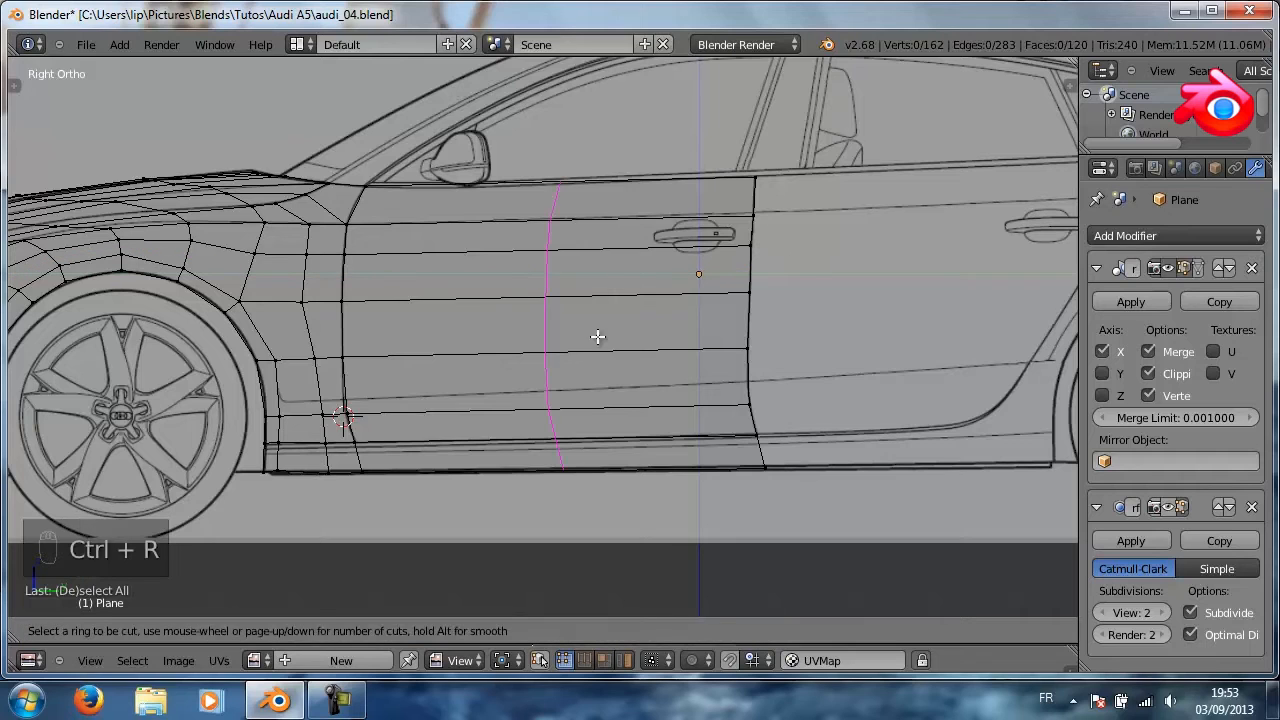
{"action": "scroll", "coordinate": [585, 347], "scroll_direction": "up", "scroll_amount": 2}
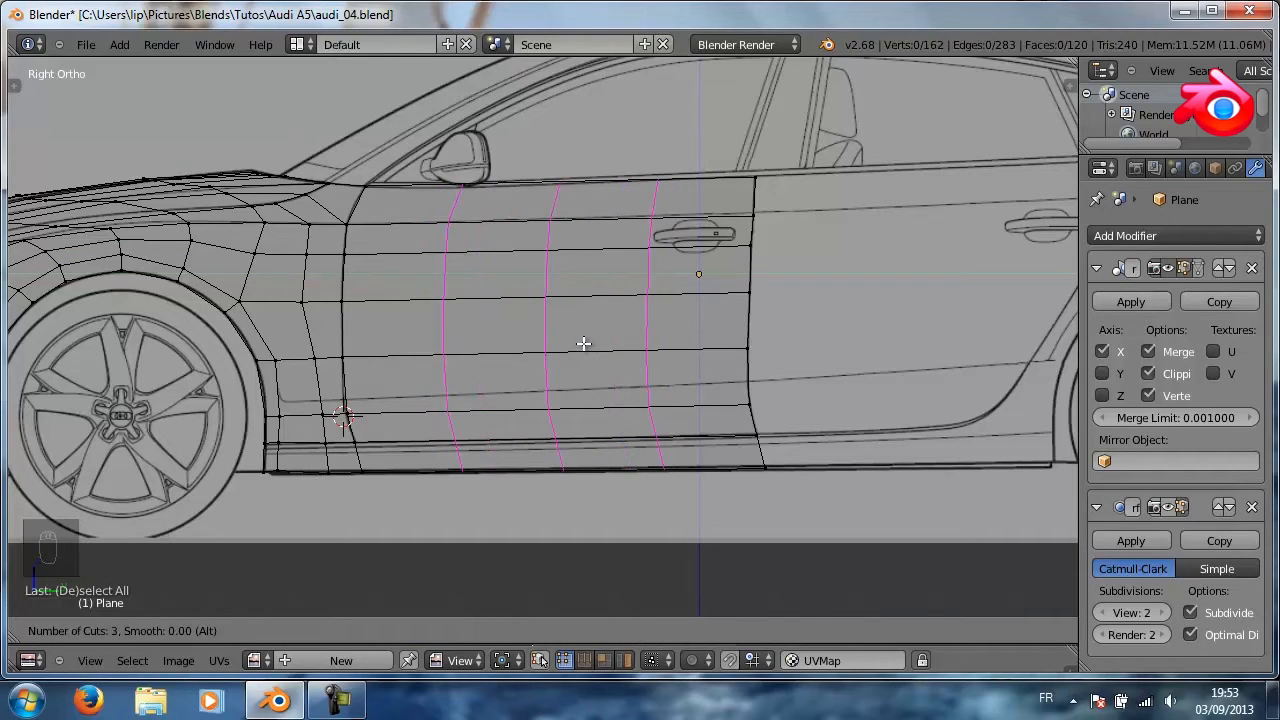
{"action": "scroll", "coordinate": [583, 342], "scroll_direction": "up", "scroll_amount": 1}
{"action": "left_click", "coordinate": [583, 342]}
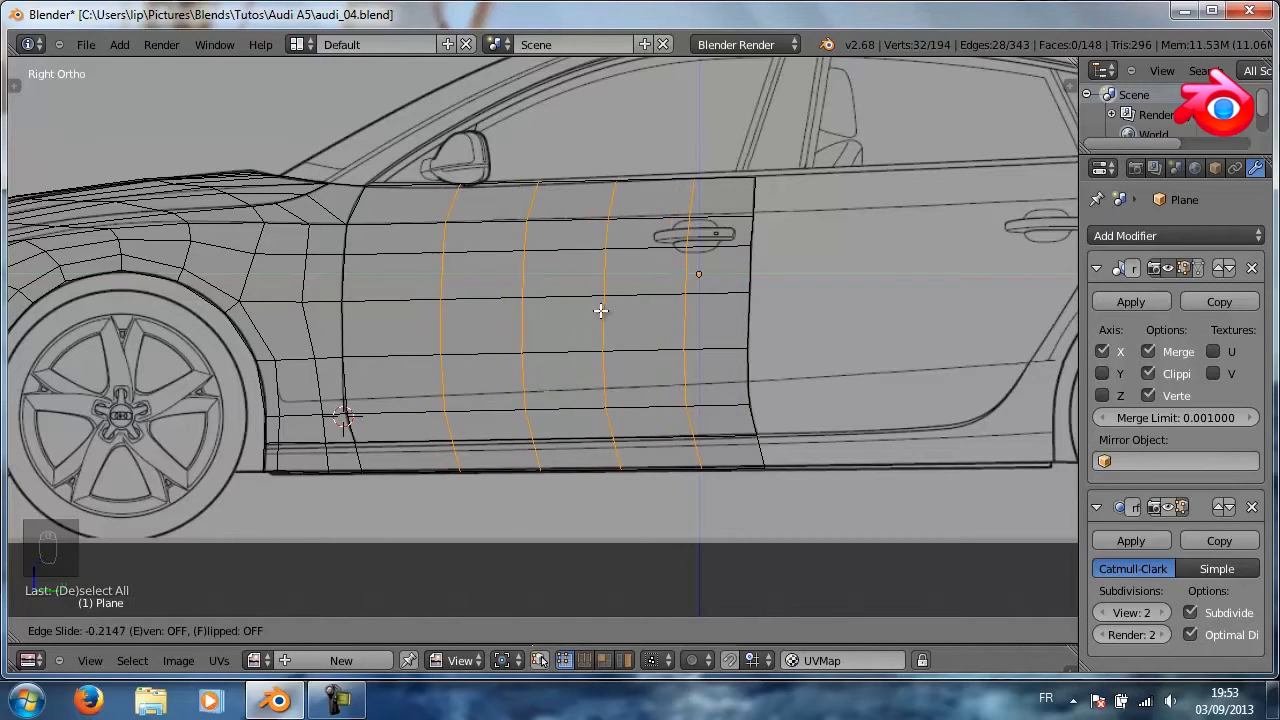
{"action": "left_click", "coordinate": [600, 311]}
{"action": "key", "text": "a"}
Inspect the body shape in solid shading with the Subsurf smoothing shown and hidden, and return to the right side view in Object Mode
{"action": "scroll", "coordinate": [539, 285], "scroll_direction": "down", "scroll_amount": 2}
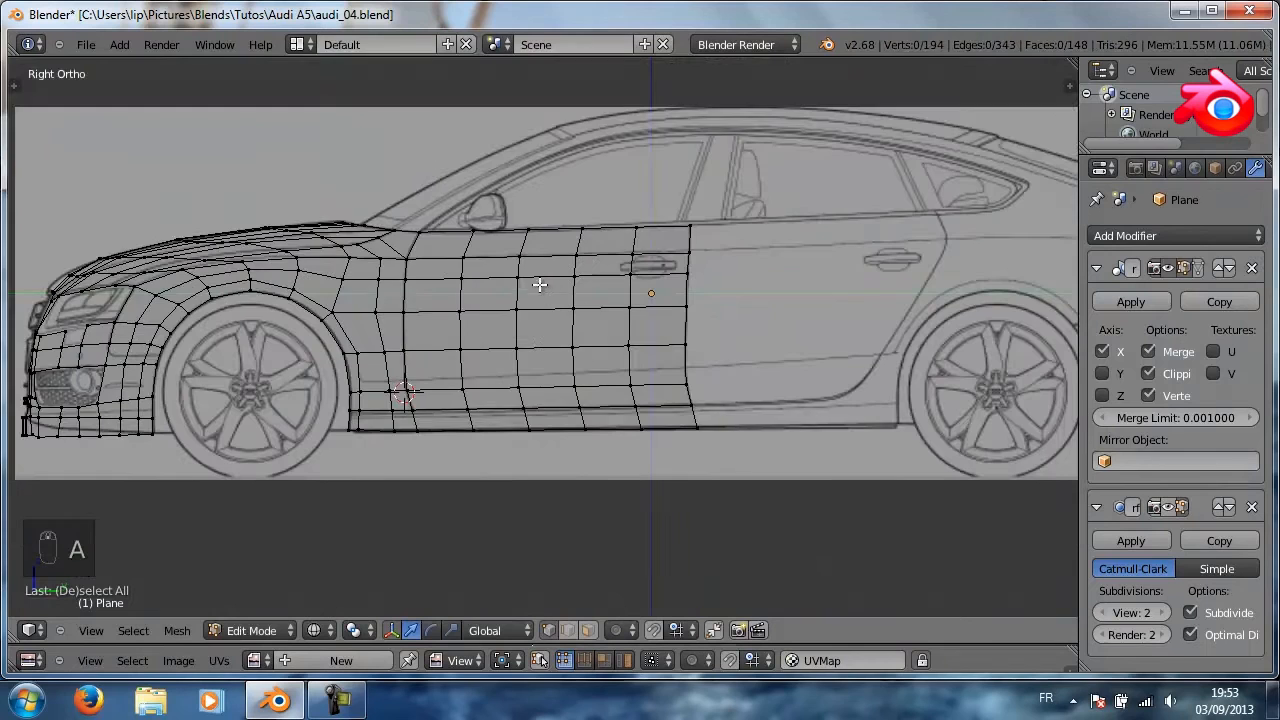
{"action": "key", "text": "z"}
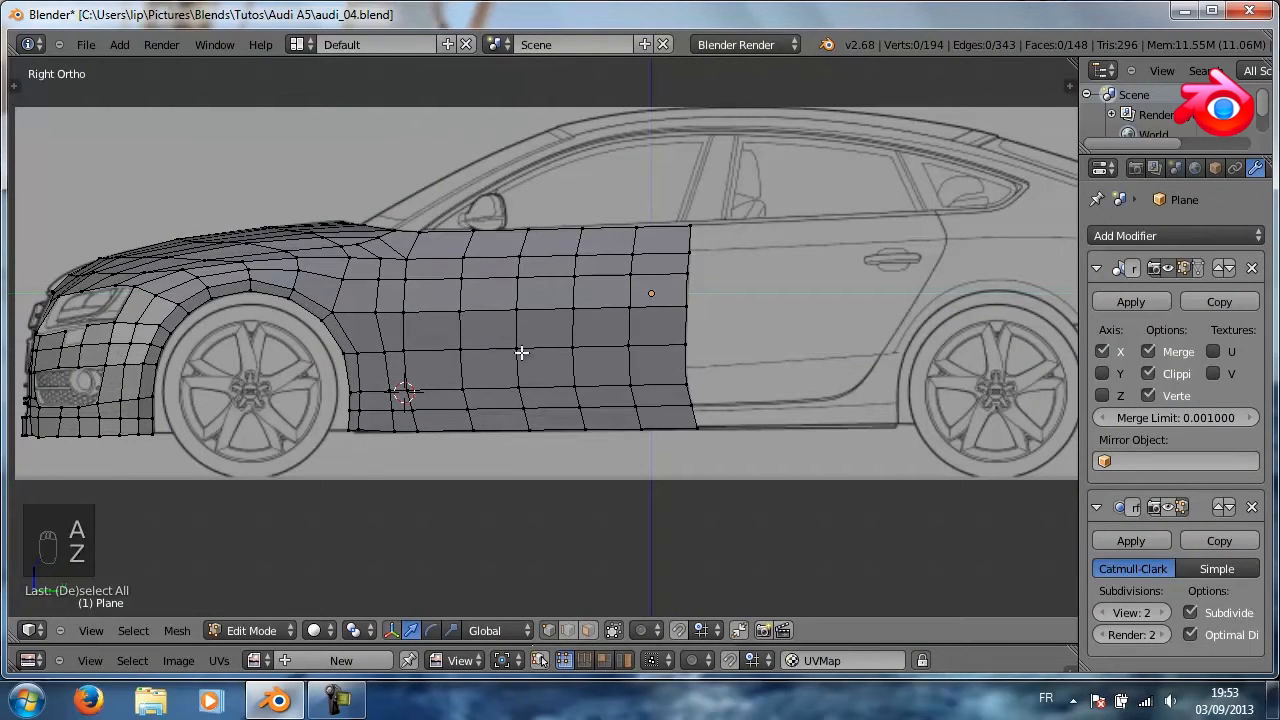
{"action": "middle_click_drag", "start_coordinate": [498, 334], "coordinate": [592, 376]}
{"action": "left_click", "coordinate": [1166, 508]}
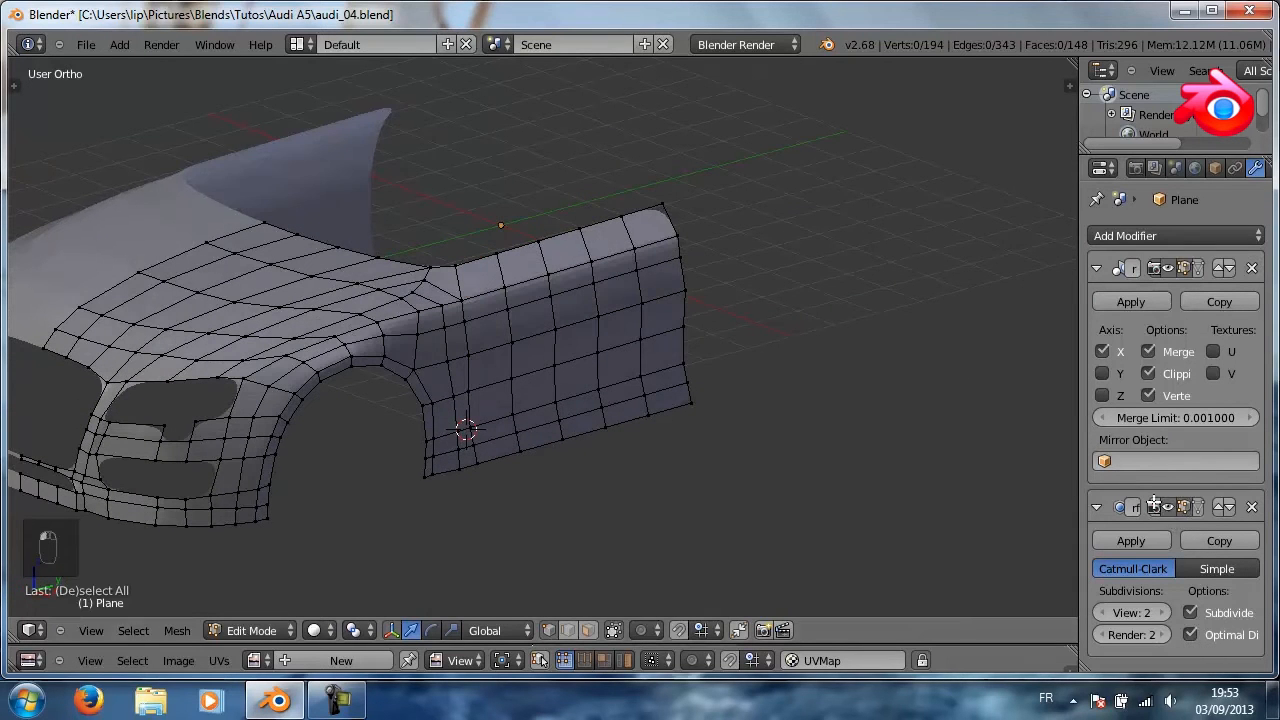
{"action": "middle_click_drag", "start_coordinate": [897, 257], "coordinate": [735, 250]}
{"action": "key", "text": "Tab"}
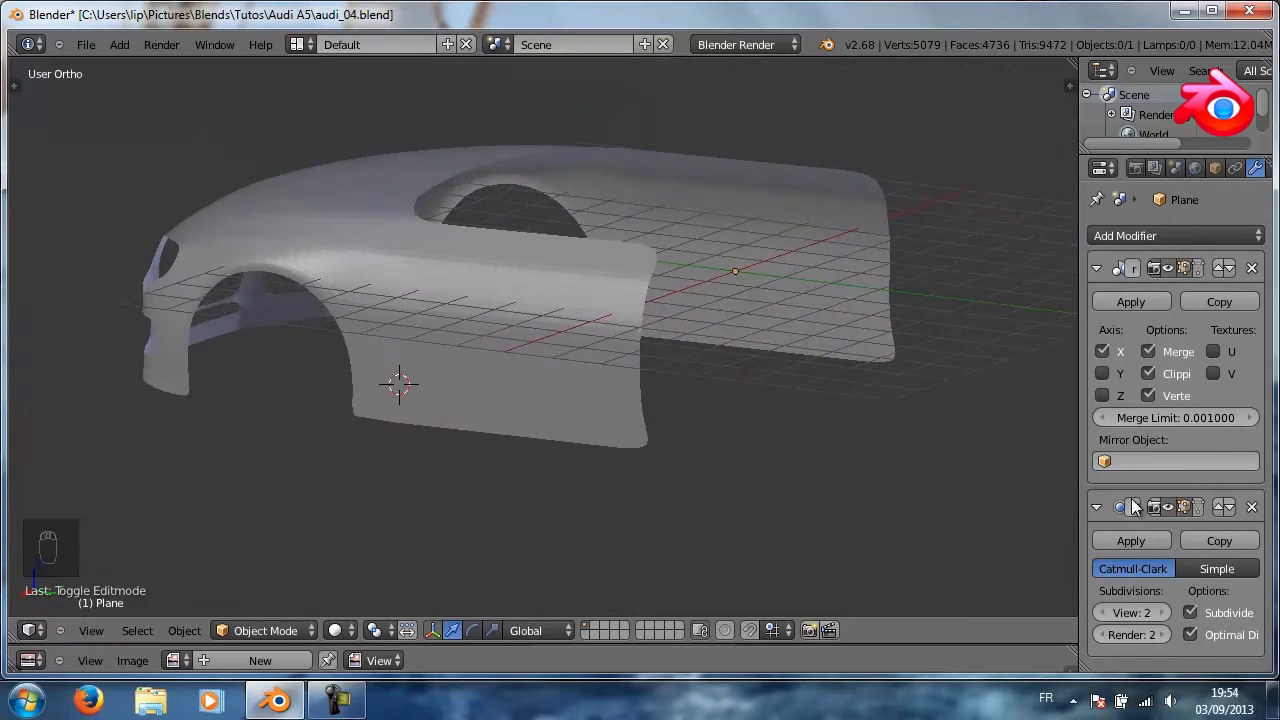
{"action": "left_click", "coordinate": [1165, 507]}
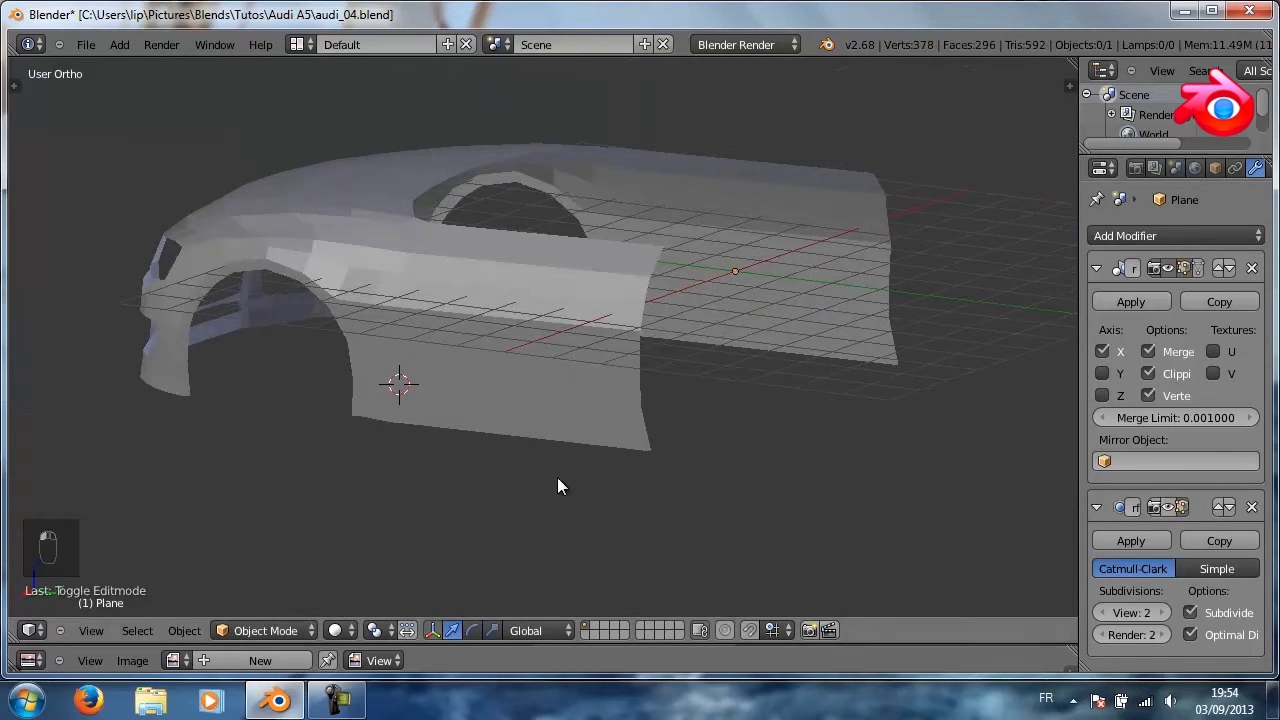
{"action": "key", "text": "ctrl+alt+q"}
{"action": "key", "text": "ctrl+alt+q"}
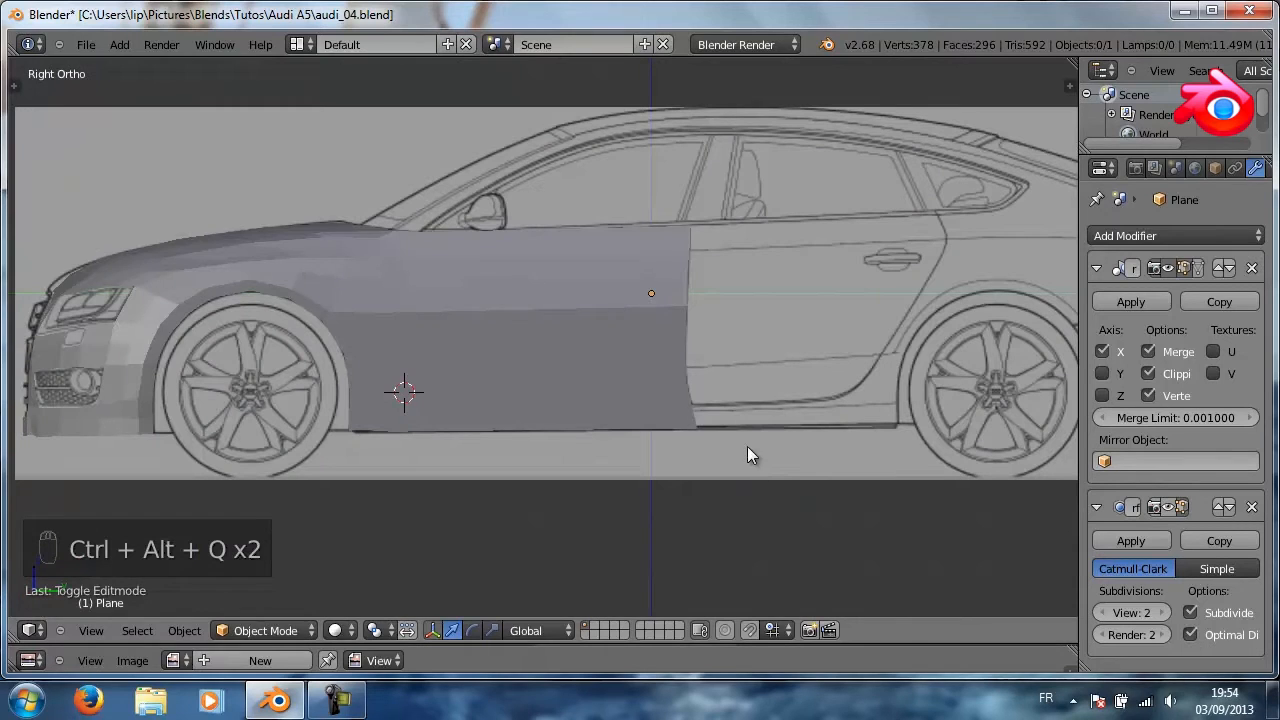
In wireframe Edit Mode, extrude the front door's rear edge loop about 4.35 along Y and 0.15 along Z toward the rear wheel
{"action": "key", "text": "Tab"}
{"action": "key", "text": "z"}
{"action": "scroll", "coordinate": [646, 286], "scroll_direction": "up", "scroll_amount": 5}
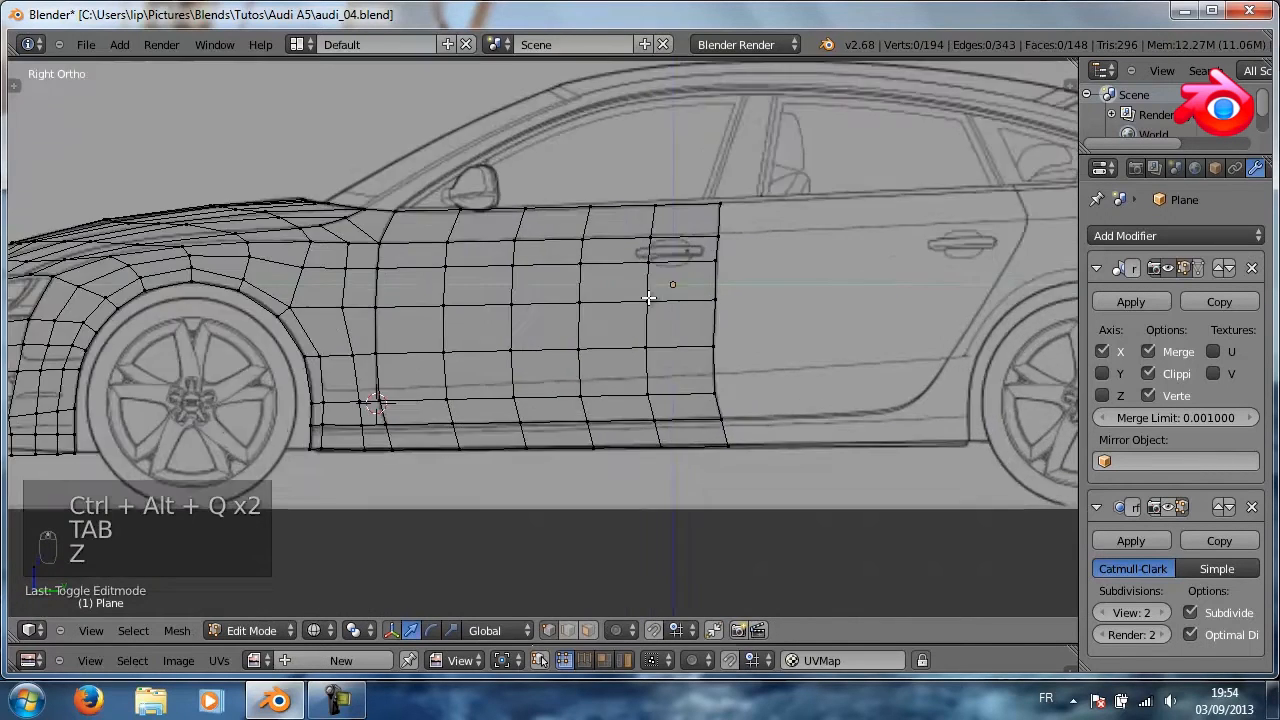
{"action": "scroll", "coordinate": [551, 360], "scroll_direction": "down", "scroll_amount": 3}
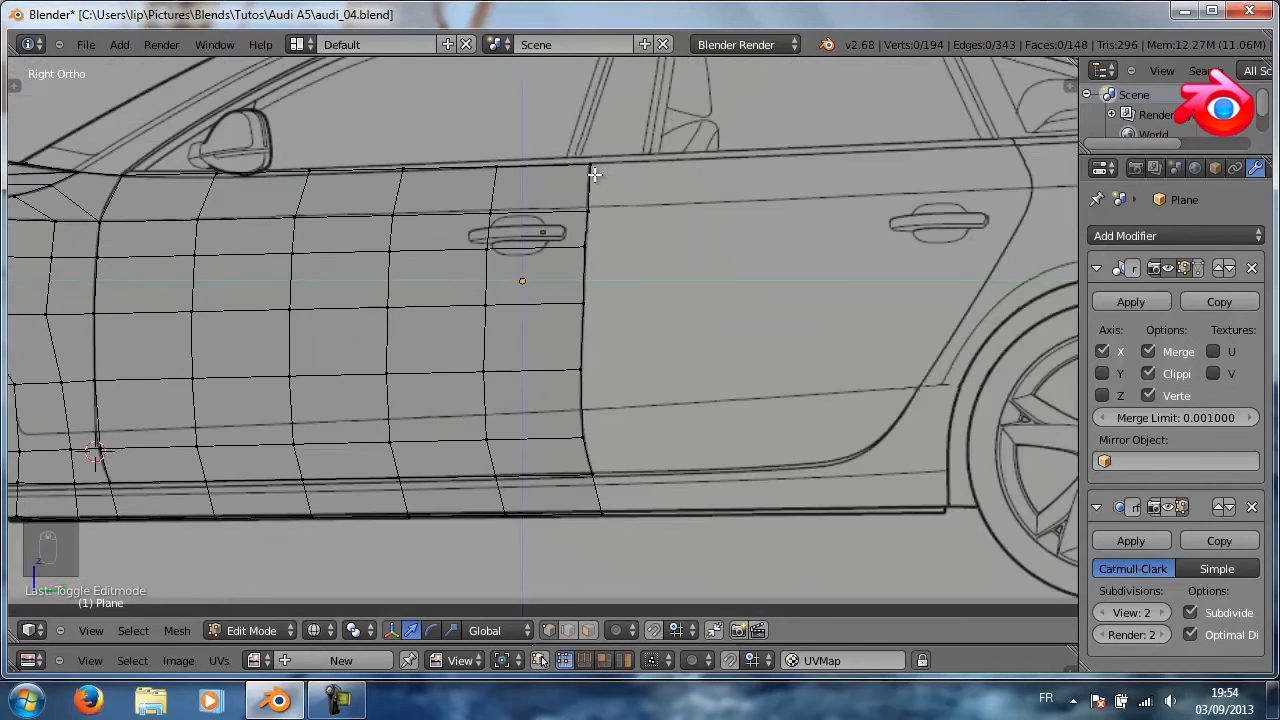
{"action": "right_click", "coordinate": [592, 182], "text": "alt"}
{"action": "key", "text": "e"}
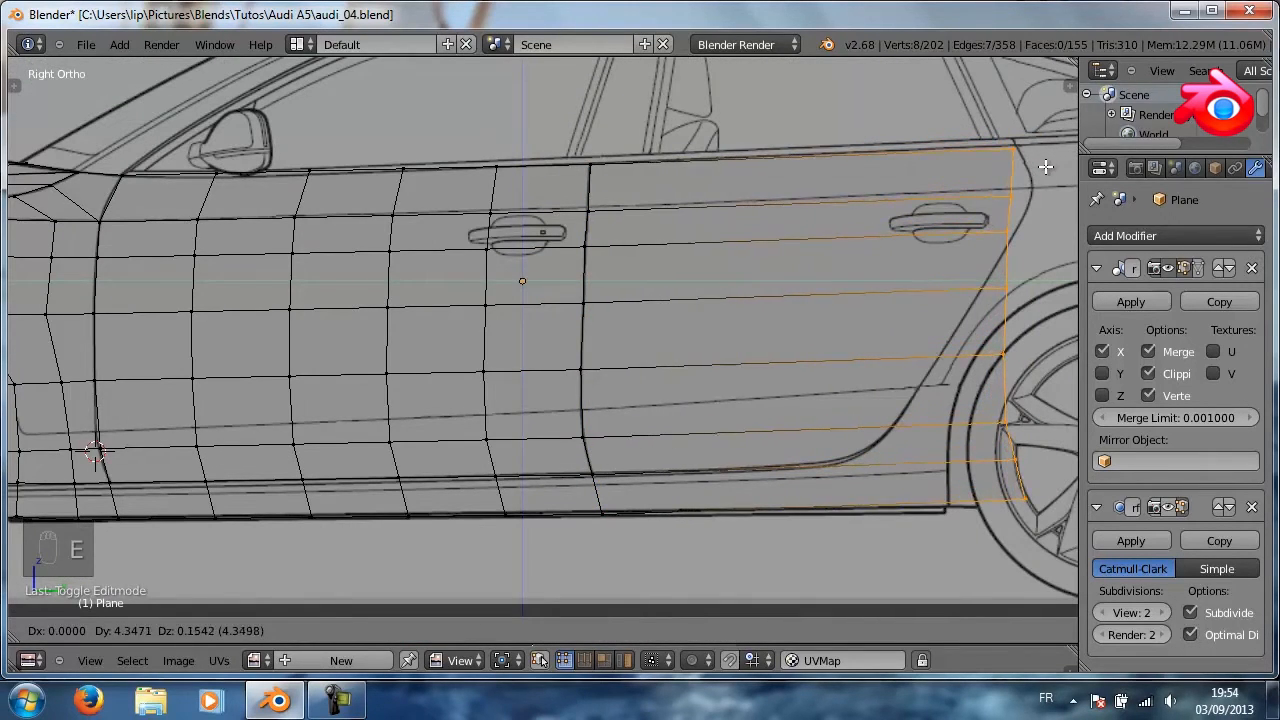
{"action": "left_click", "coordinate": [1045, 165]}
Move the second vertex from the top of the extruded edge along Y and Z onto the rear door seam's corner at the shoulder line
{"action": "right_click", "coordinate": [1014, 191]}
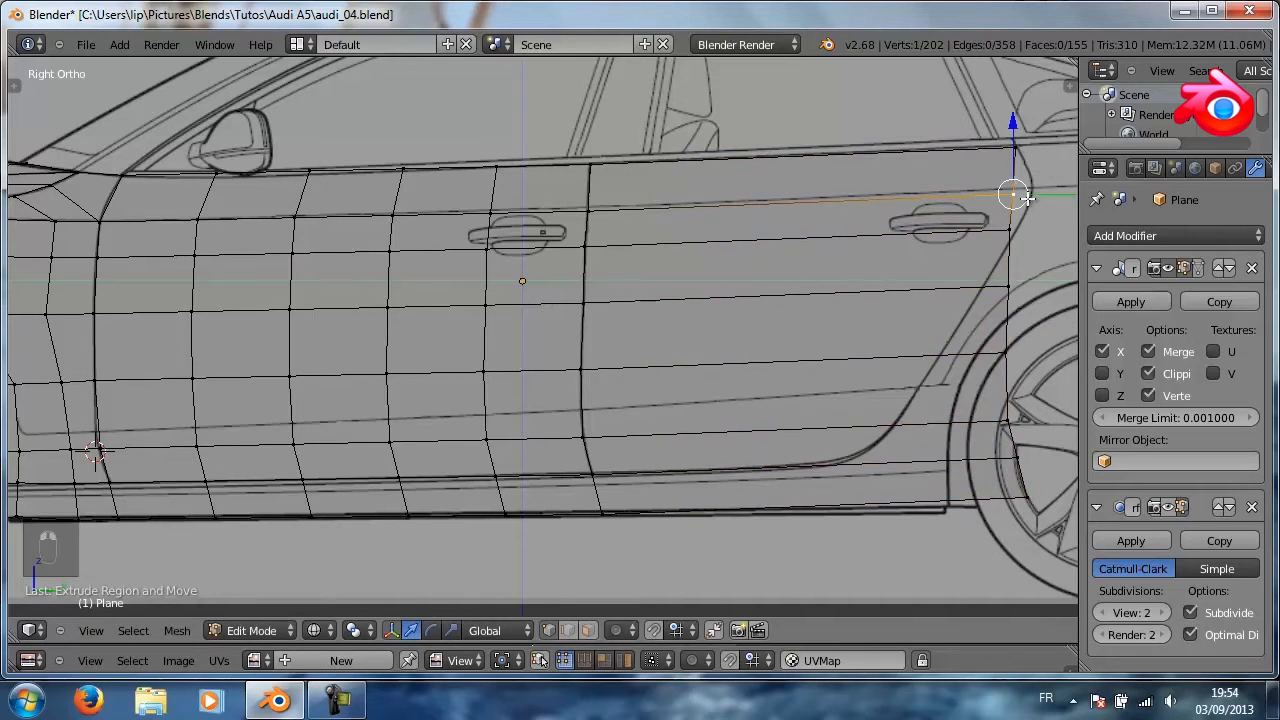
{"action": "middle_click_drag", "start_coordinate": [988, 226], "coordinate": [812, 238], "text": "shift"}
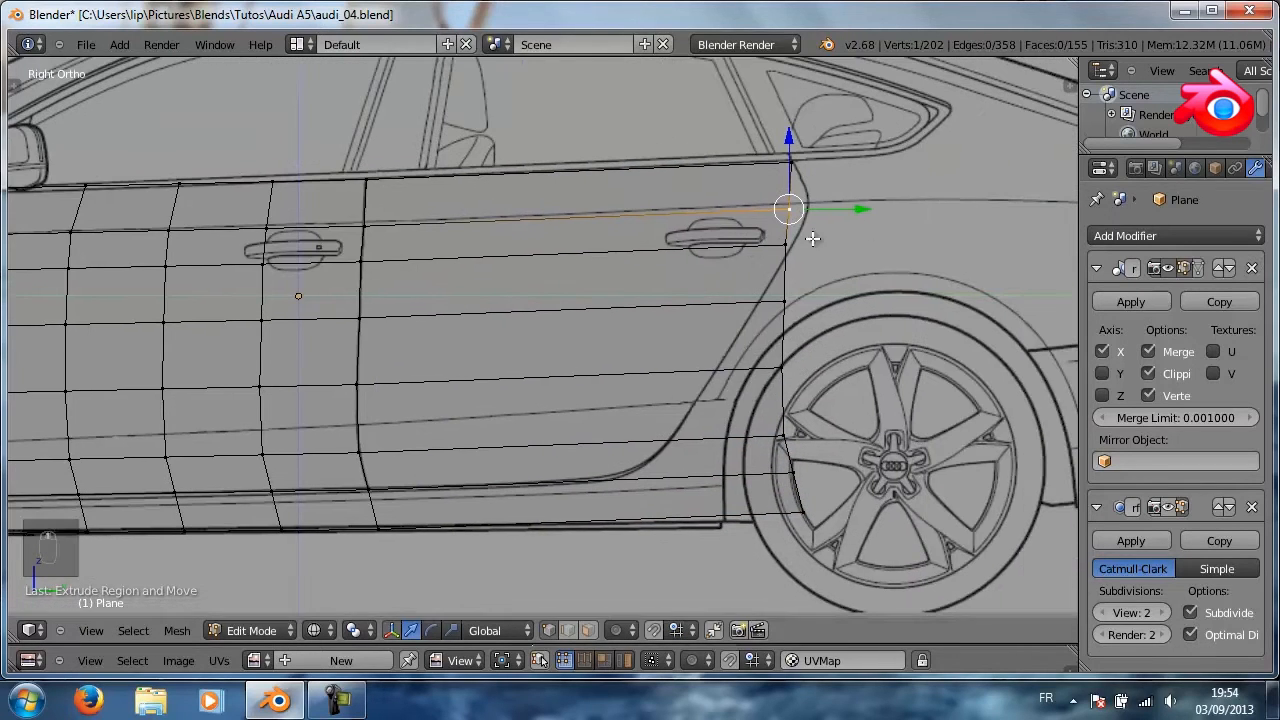
{"action": "key", "text": "g"}
{"action": "left_click", "coordinate": [877, 214]}
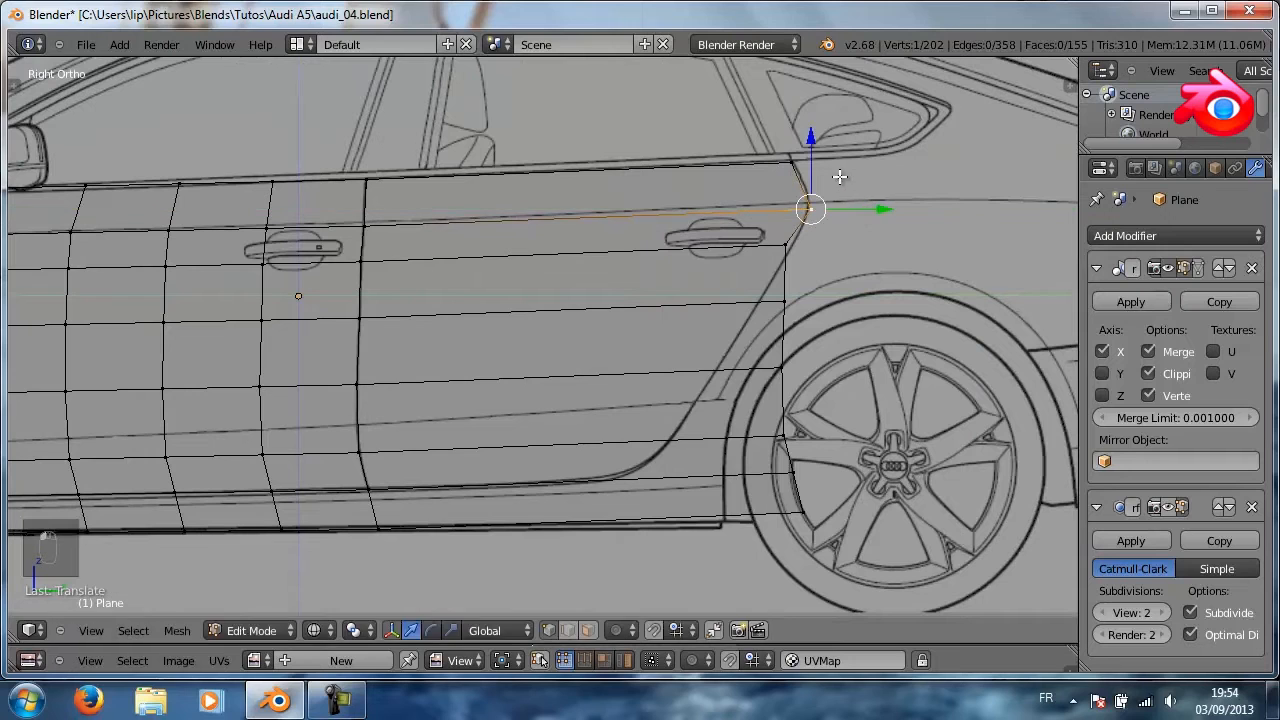
{"action": "key", "text": "g"}
{"action": "left_click", "coordinate": [812, 132]}
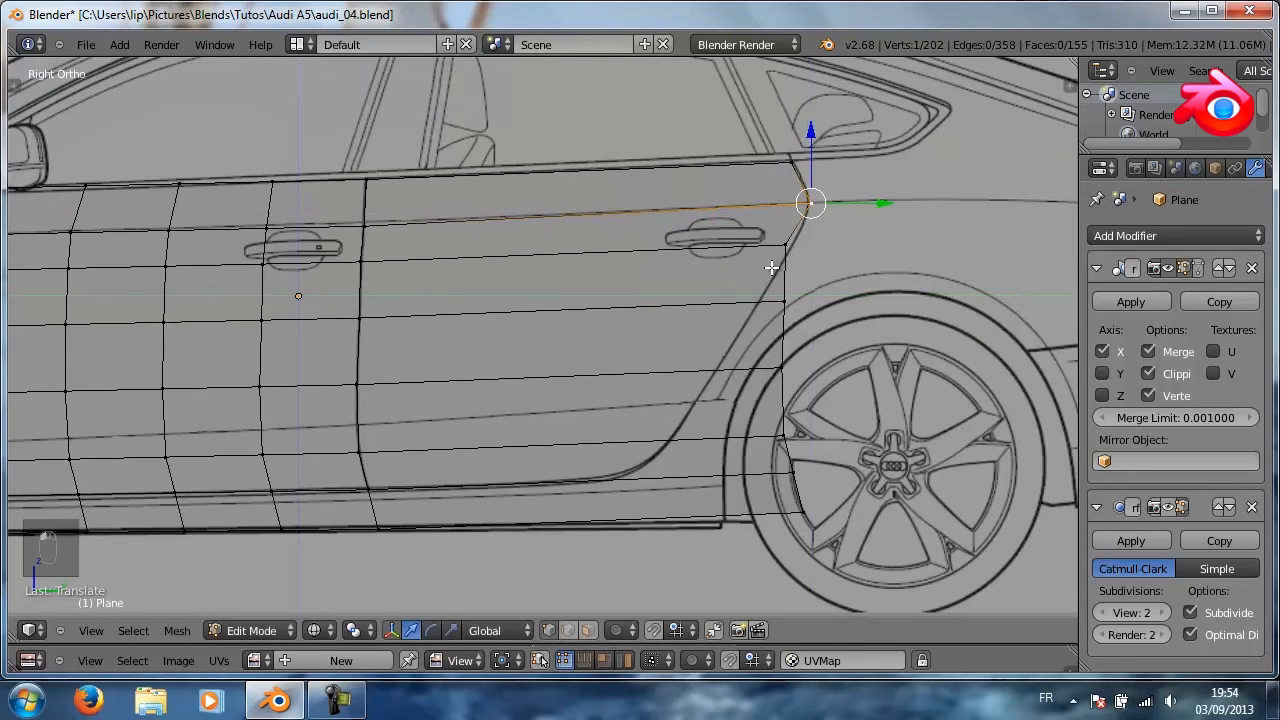
Move the third and fourth vertices from the top of the extruded edge along Y onto the rear door's slanted seam
{"action": "right_click", "coordinate": [812, 240]}
{"action": "key", "text": "g"}
{"action": "key", "text": "y"}
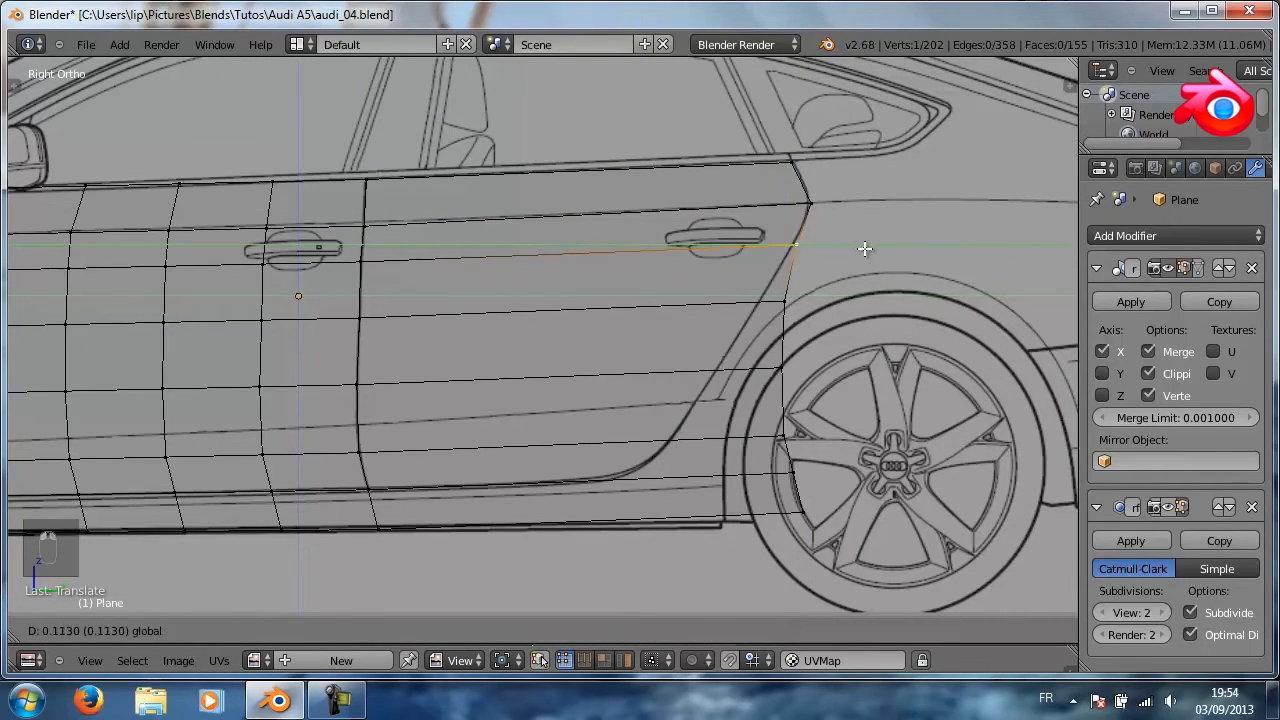
{"action": "left_click", "coordinate": [860, 248]}
{"action": "right_click", "coordinate": [783, 298]}
{"action": "key", "text": "g"}
{"action": "key", "text": "y"}
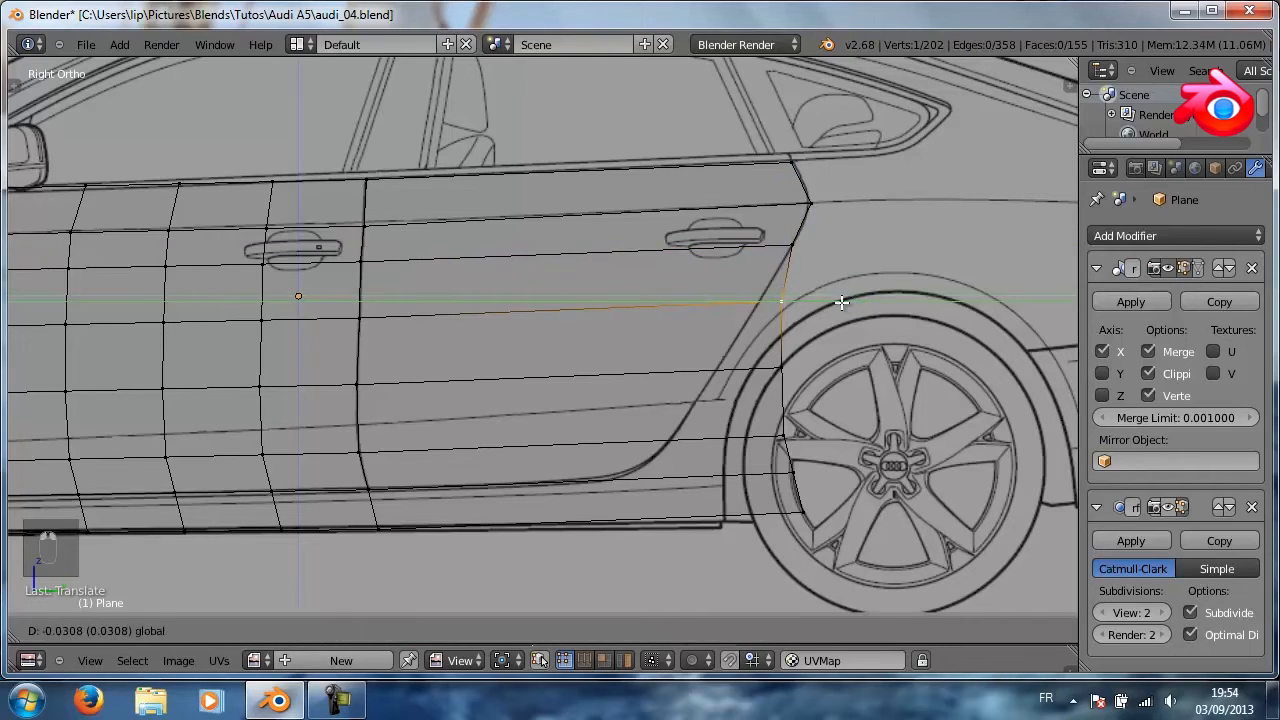
{"action": "left_click", "coordinate": [816, 302]}
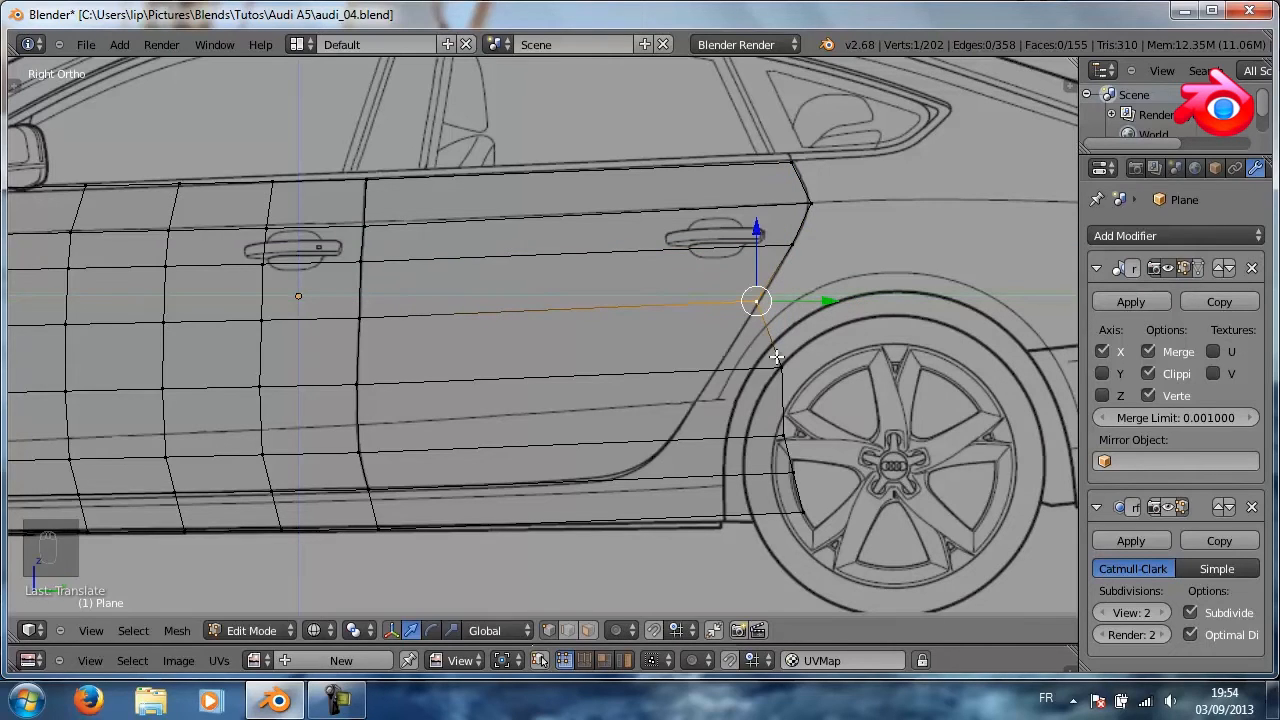
Move the fifth and sixth vertices from the top along Y onto the rear door's seam beside the wheel arch
{"action": "right_click", "coordinate": [780, 366]}
{"action": "key", "text": "g"}
{"action": "key", "text": "y"}
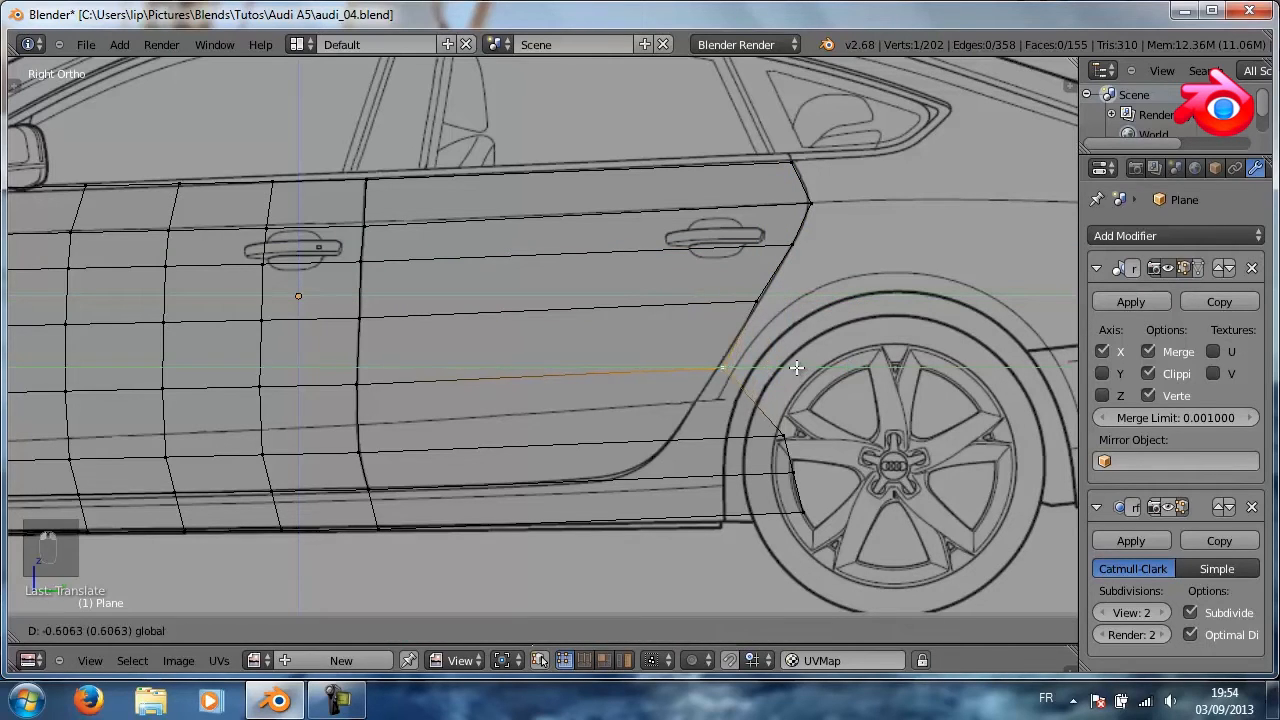
{"action": "left_click", "coordinate": [796, 368]}
{"action": "right_click", "coordinate": [796, 427]}
{"action": "key", "text": "g"}
{"action": "key", "text": "y"}
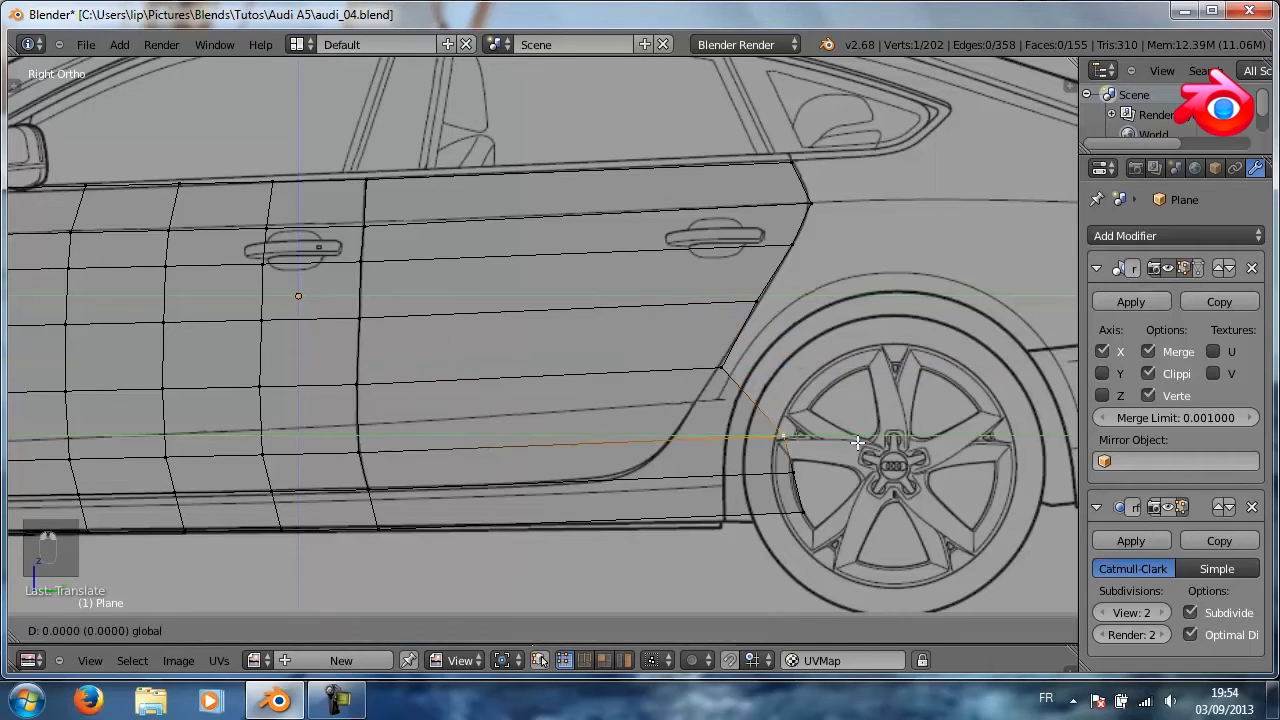
{"action": "left_click", "coordinate": [750, 442]}
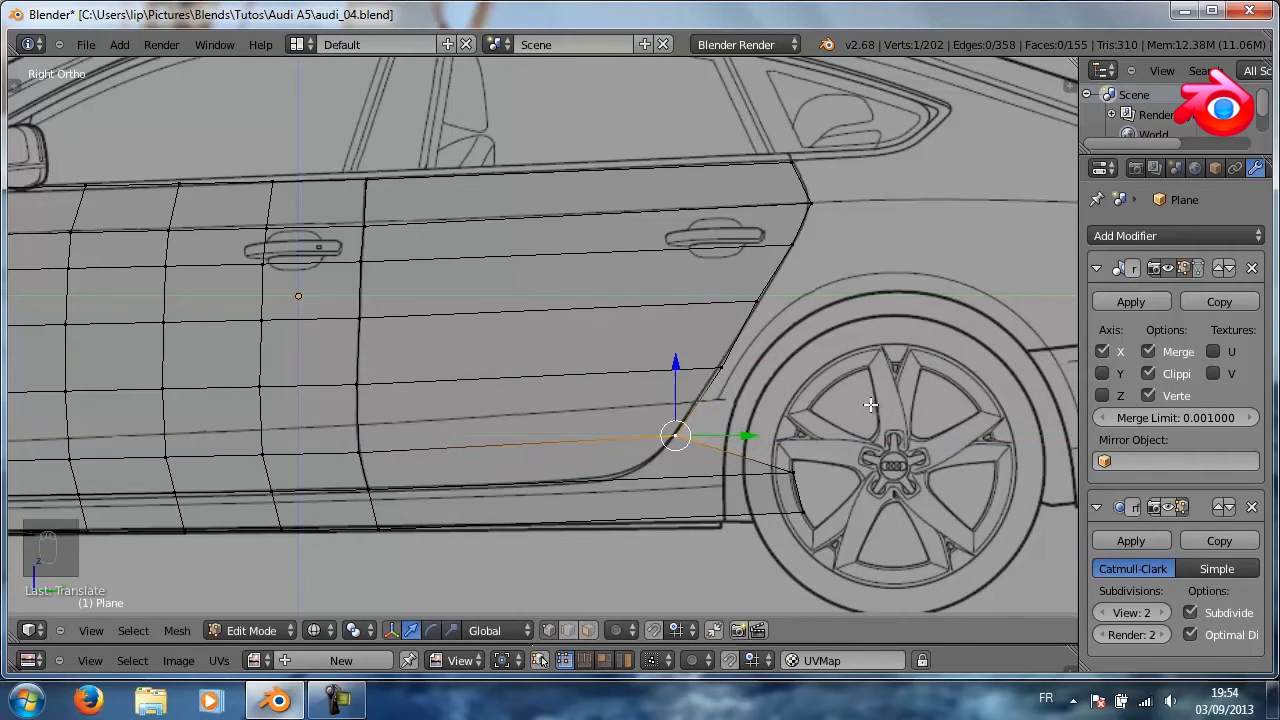
Move the seventh vertex along Y onto the rear door's lower seam curve, and place the lowest vertex below it on the sill's bottom line
{"action": "right_click", "coordinate": [797, 476]}
{"action": "key", "text": "g"}
{"action": "key", "text": "y"}
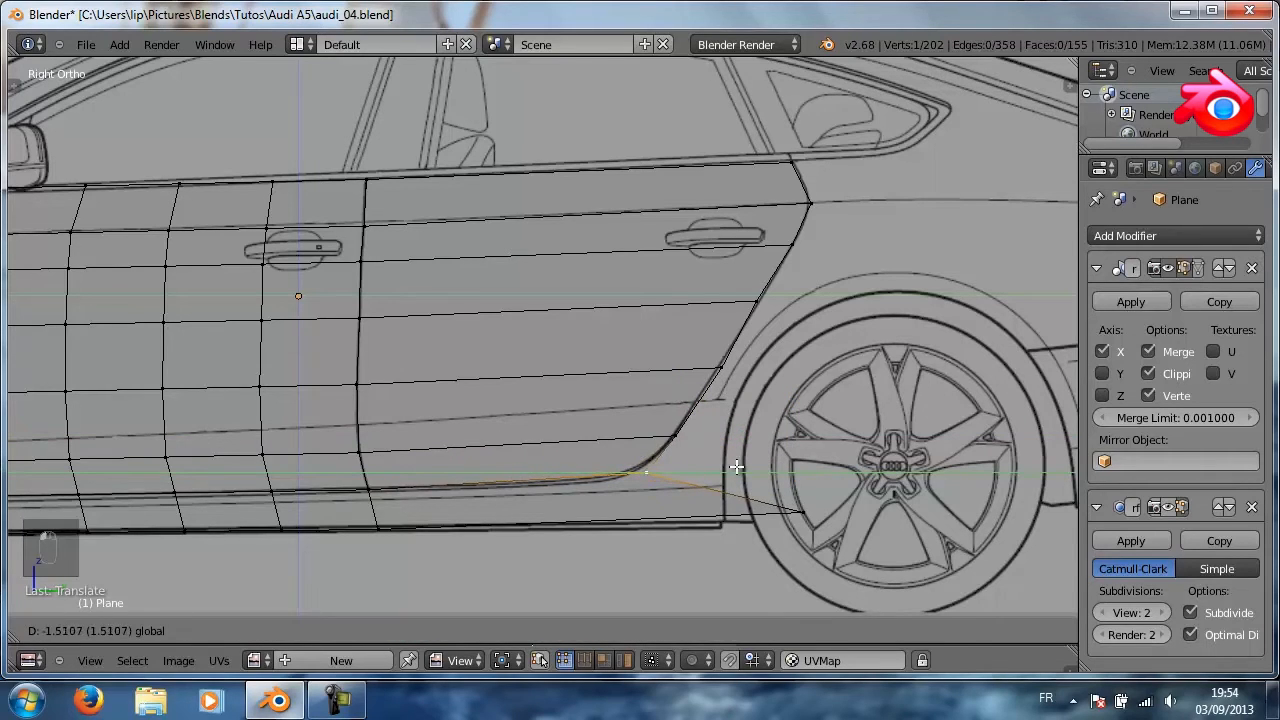
{"action": "left_click", "coordinate": [732, 465]}
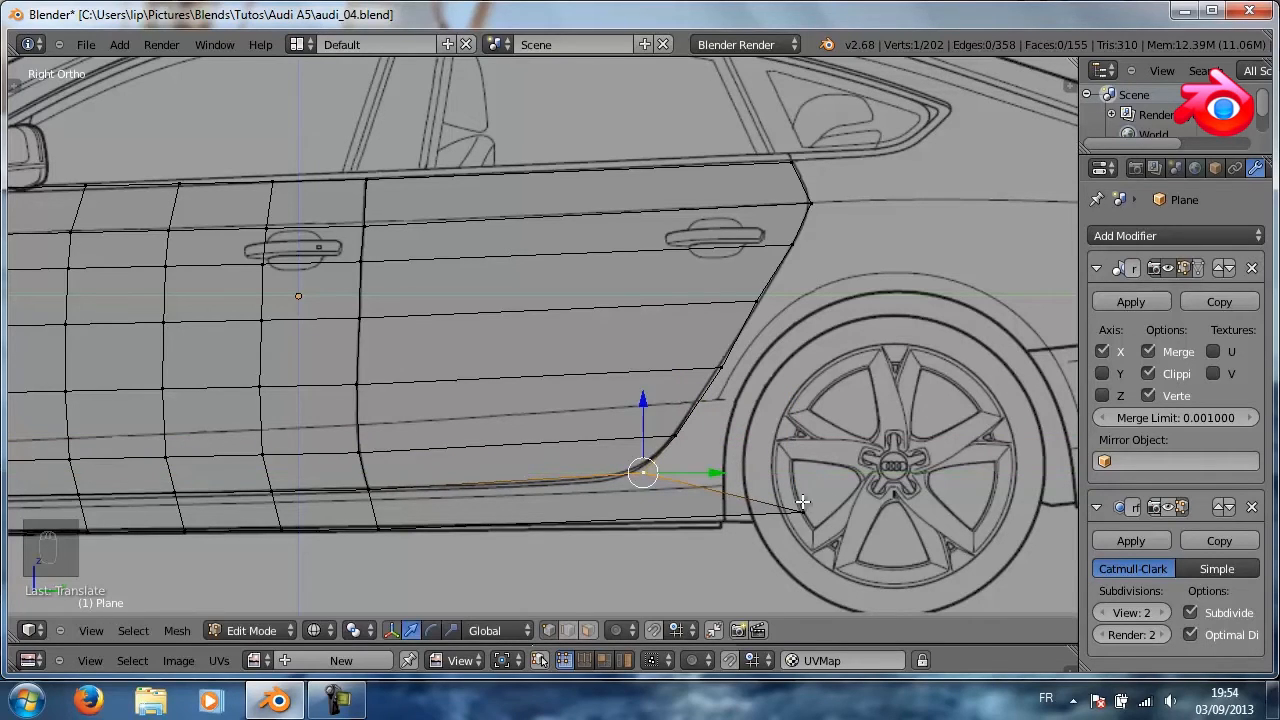
{"action": "right_click", "coordinate": [802, 508]}
{"action": "key", "text": "g"}
{"action": "key", "text": "y"}
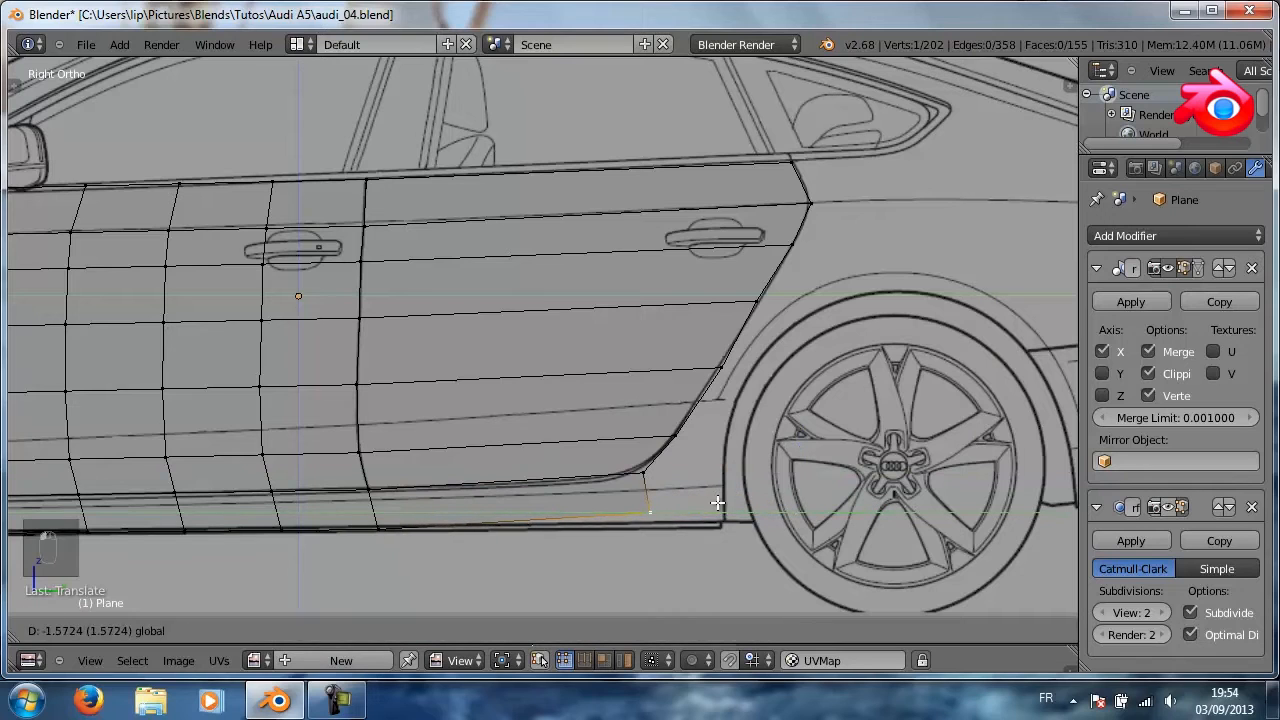
{"action": "left_click", "coordinate": [719, 502]}
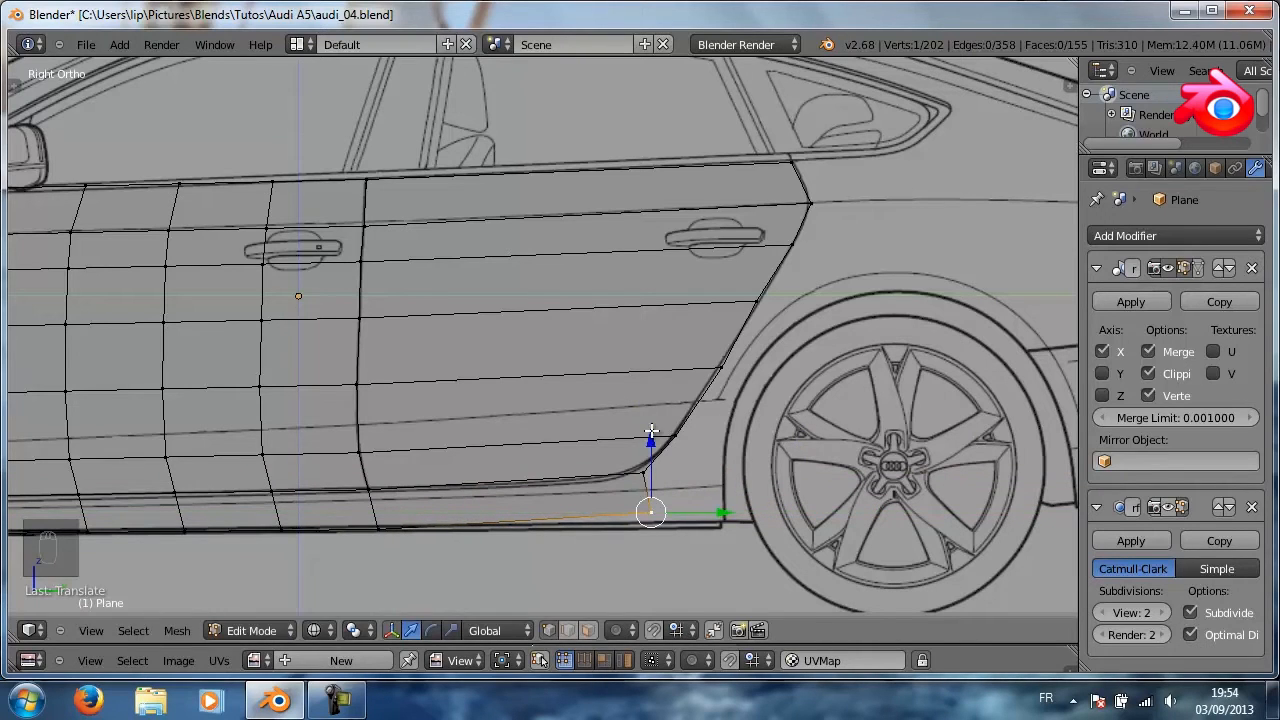
{"action": "left_click_drag", "start_coordinate": [650, 442], "coordinate": [646, 461]}
{"action": "left_click_drag", "start_coordinate": [722, 525], "coordinate": [716, 528]}
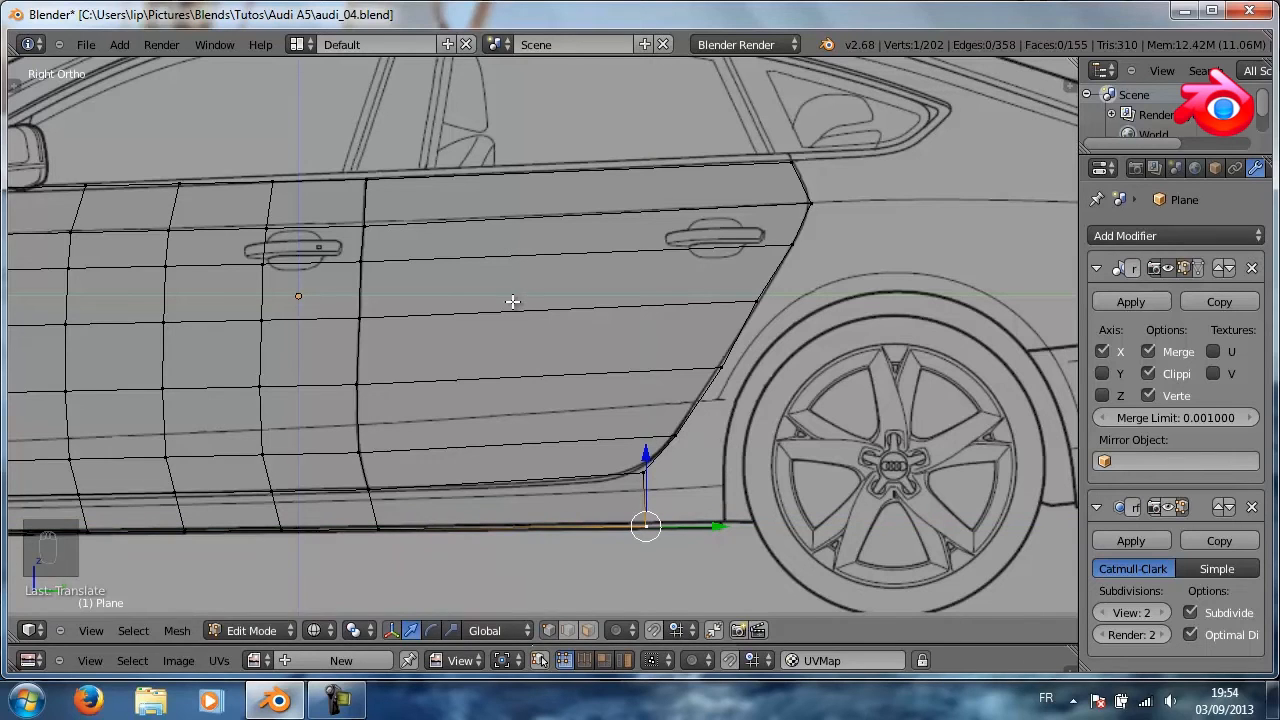
Add three evenly spaced vertical edge loops across the rear door, then clear the selection
{"action": "key", "text": "ctrl+r"}
{"action": "scroll", "coordinate": [510, 300], "scroll_direction": "up", "scroll_amount": 2}
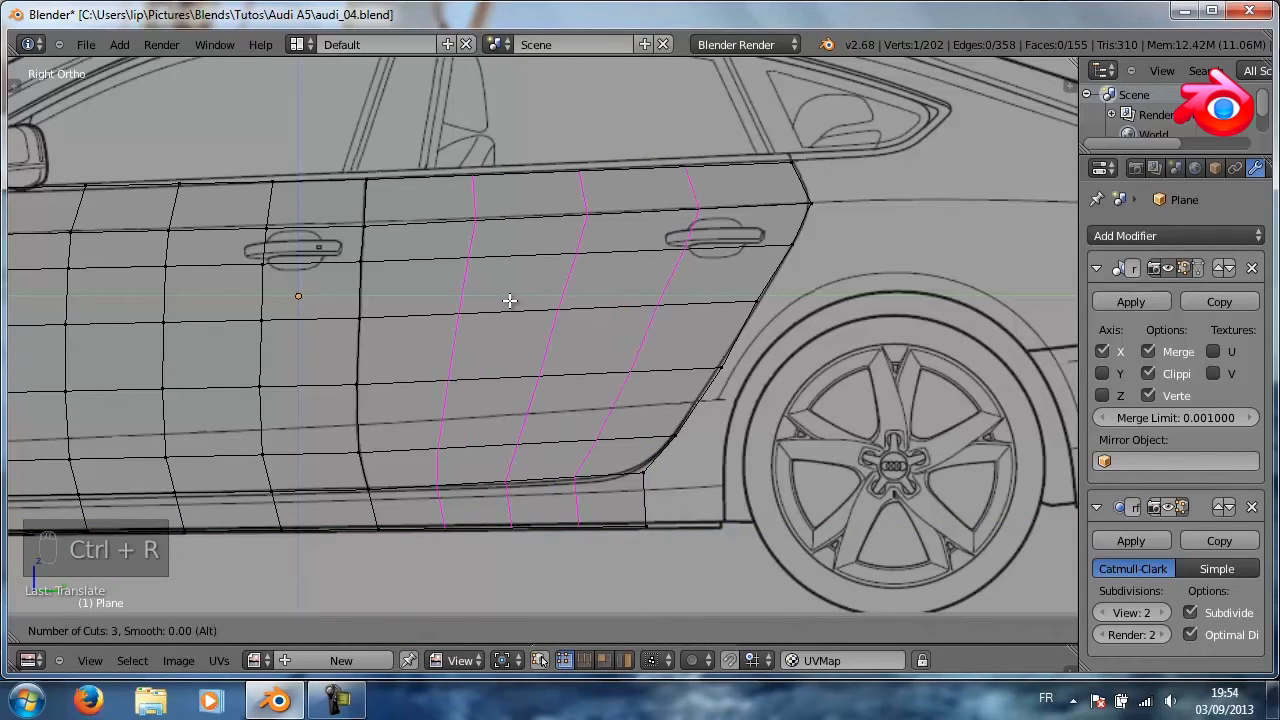
{"action": "left_click", "coordinate": [510, 300]}
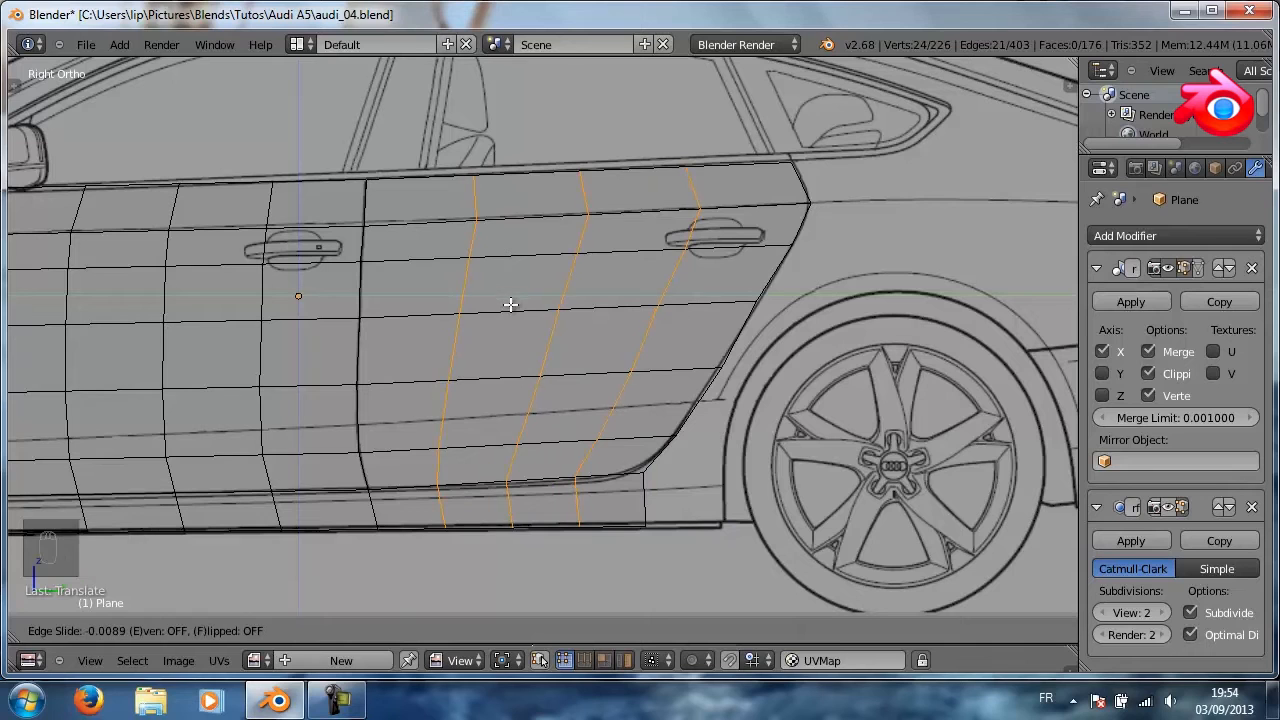
{"action": "left_click", "coordinate": [510, 305]}
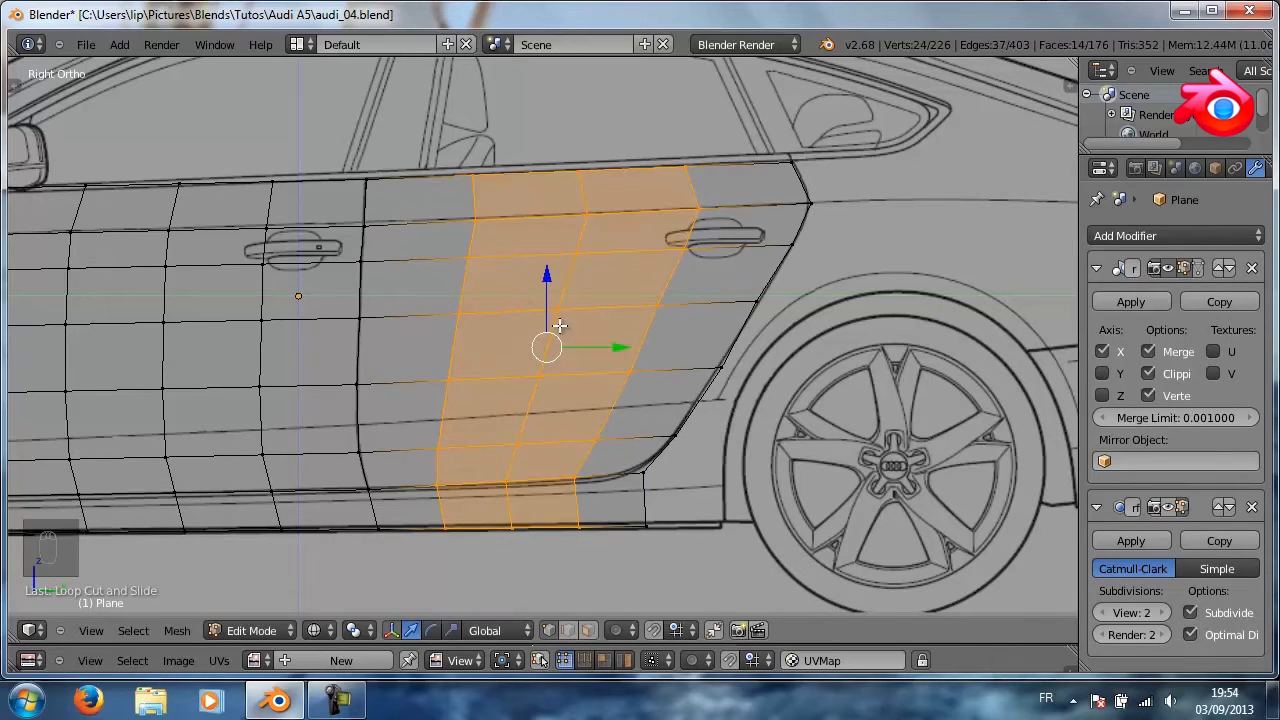
{"action": "key", "text": "a"}
Examine the extended side body from the side against the blueprint and from an angle in wireframe and solid shading
{"action": "scroll", "coordinate": [560, 326], "scroll_direction": "down", "scroll_amount": 1}
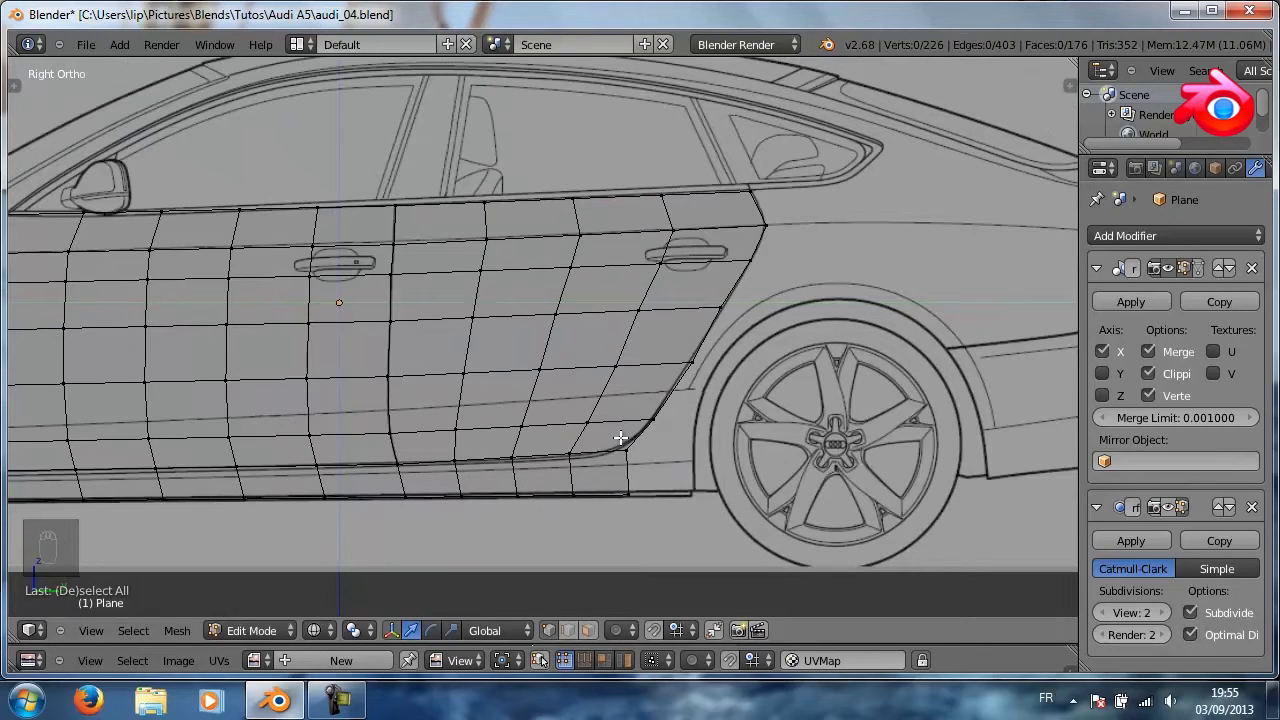
{"action": "scroll", "coordinate": [600, 350], "scroll_direction": "down", "scroll_amount": 4}
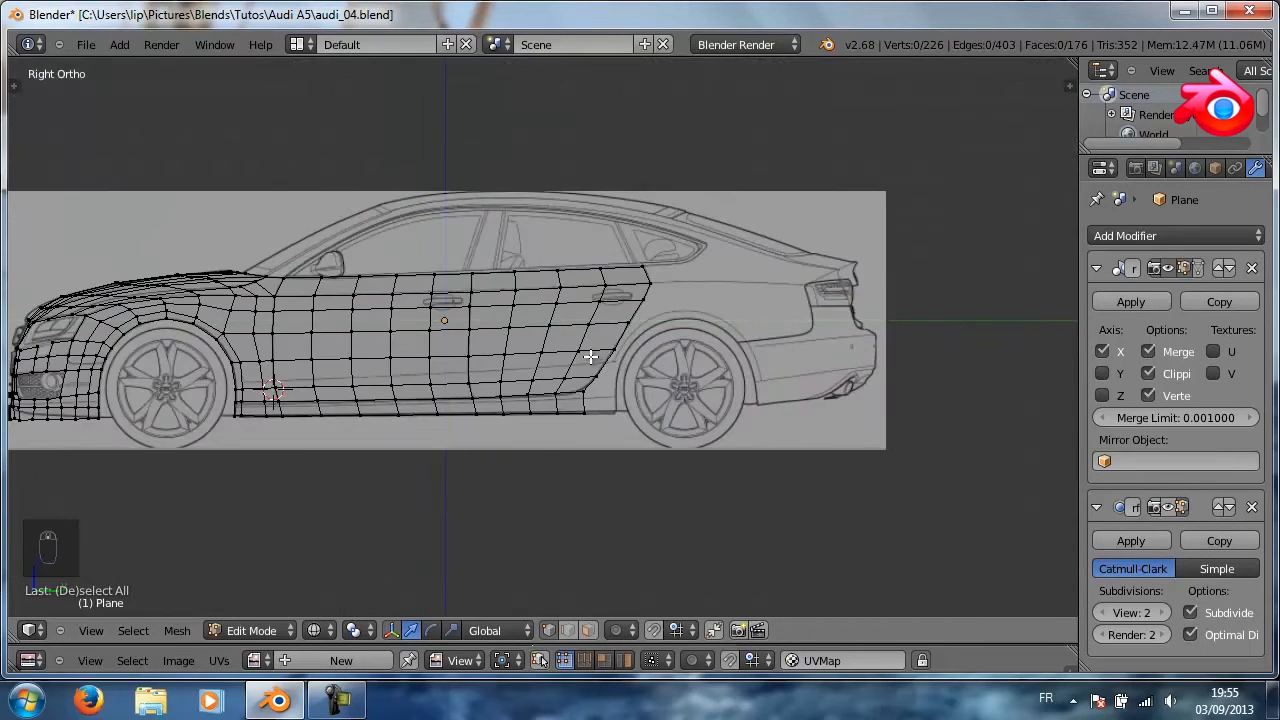
{"action": "scroll", "coordinate": [588, 360], "scroll_direction": "up", "scroll_amount": 4}
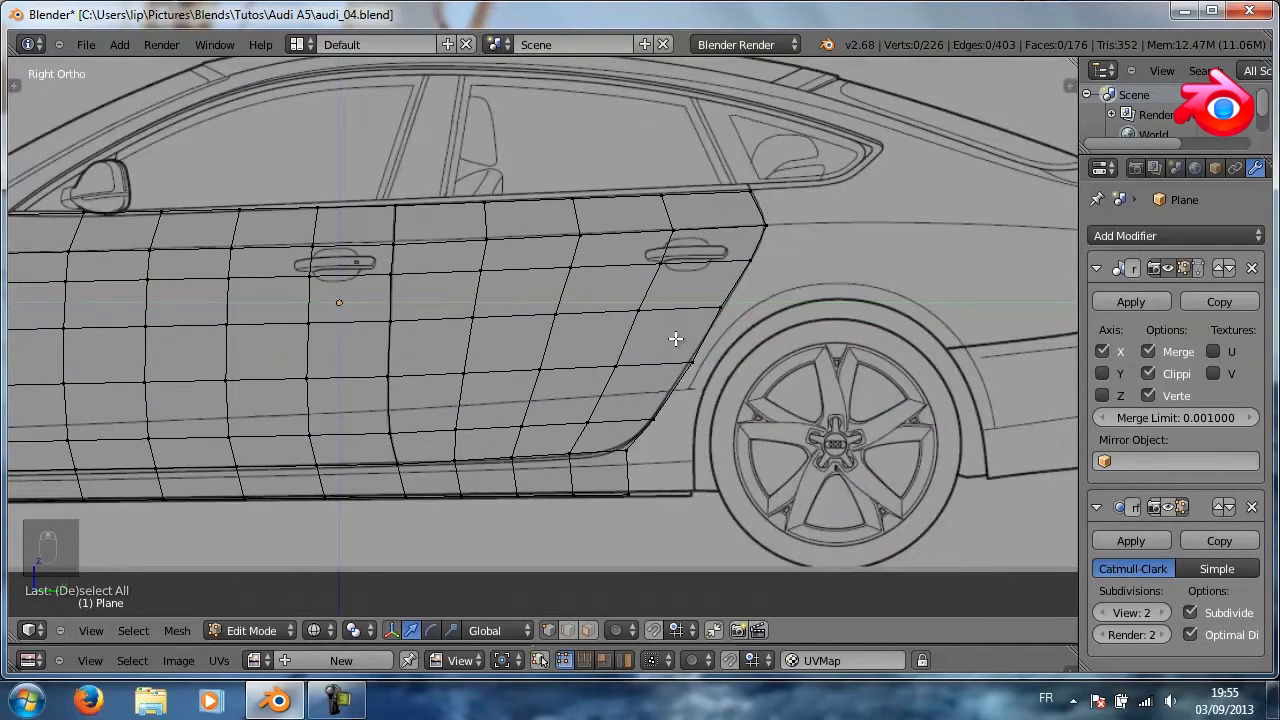
{"action": "key", "text": "z"}
{"action": "mouse_move", "coordinate": [729, 309]}
{"action": "middle_mouse_down"}
{"action": "mouse_move", "coordinate": [651, 380]}
{"action": "mouse_move", "coordinate": [535, 395]}
{"action": "mouse_move", "coordinate": [523, 317]}
{"action": "mouse_move", "coordinate": [629, 317]}
{"action": "mouse_move", "coordinate": [689, 386]}
{"action": "mouse_move", "coordinate": [659, 356]}
{"action": "mouse_move", "coordinate": [474, 383]}
{"action": "mouse_move", "coordinate": [686, 309]}
{"action": "mouse_move", "coordinate": [839, 335]}
{"action": "mouse_move", "coordinate": [834, 346]}
{"action": "mouse_move", "coordinate": [469, 360]}
{"action": "mouse_move", "coordinate": [483, 291]}
{"action": "mouse_move", "coordinate": [557, 320]}
{"action": "mouse_move", "coordinate": [363, 423]}
{"action": "mouse_move", "coordinate": [349, 337]}
{"action": "mouse_move", "coordinate": [562, 281]}
{"action": "mouse_move", "coordinate": [520, 400]}
{"action": "mouse_move", "coordinate": [514, 346]}
{"action": "middle_mouse_up"}
{"action": "key", "text": "z"}
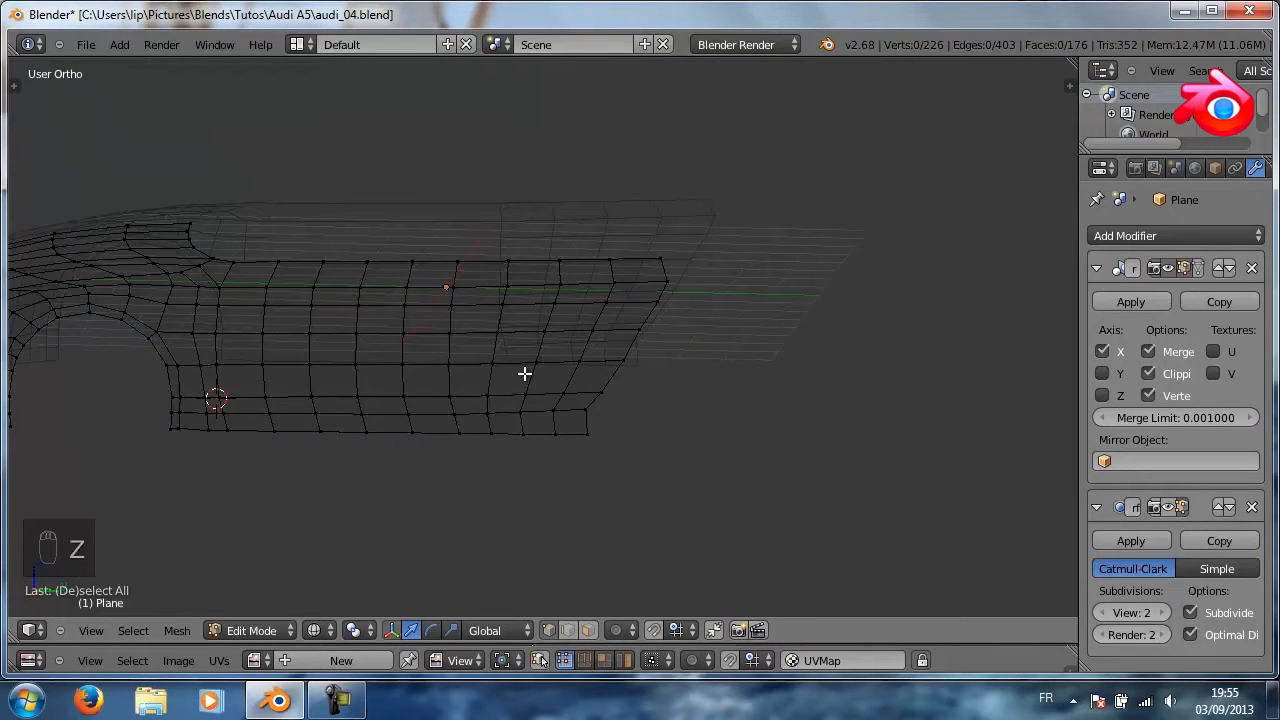
{"action": "key", "text": "z"}
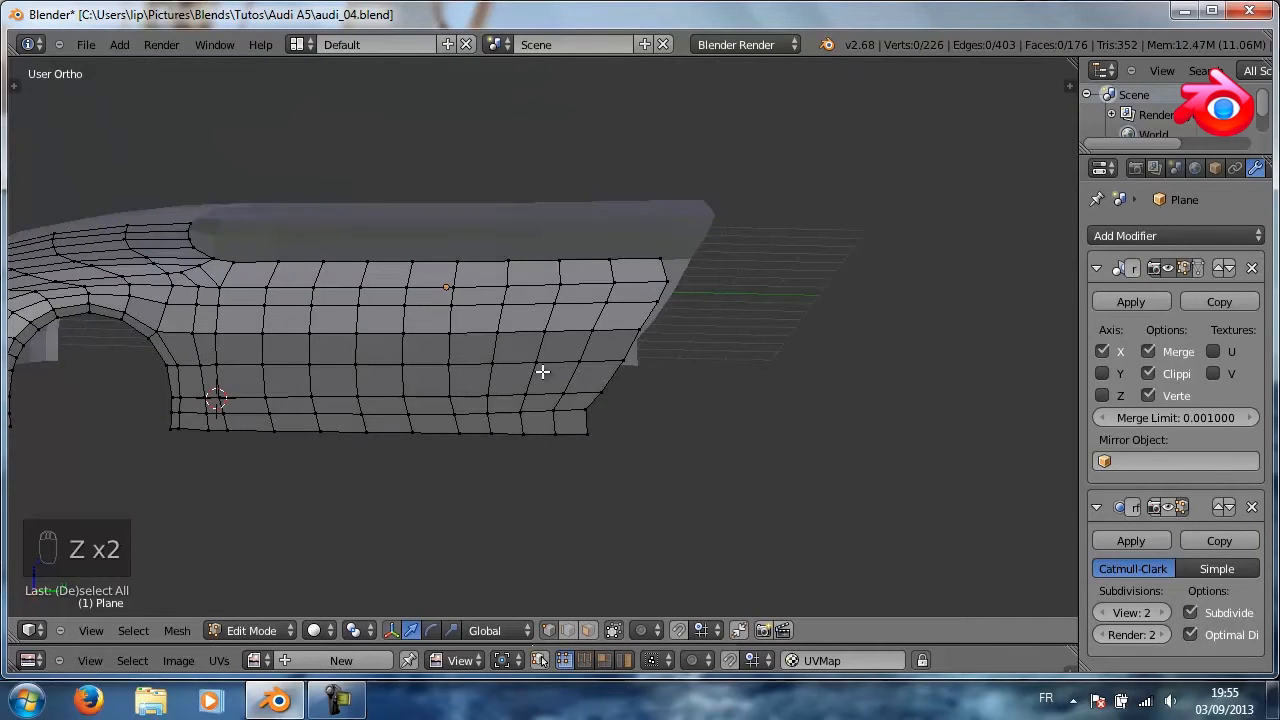
Compare both sides' door edges with the top-view blueprint in wireframe shading
{"action": "key", "text": "ctrl+alt+q"}
{"action": "key", "text": "ctrl+alt+q"}
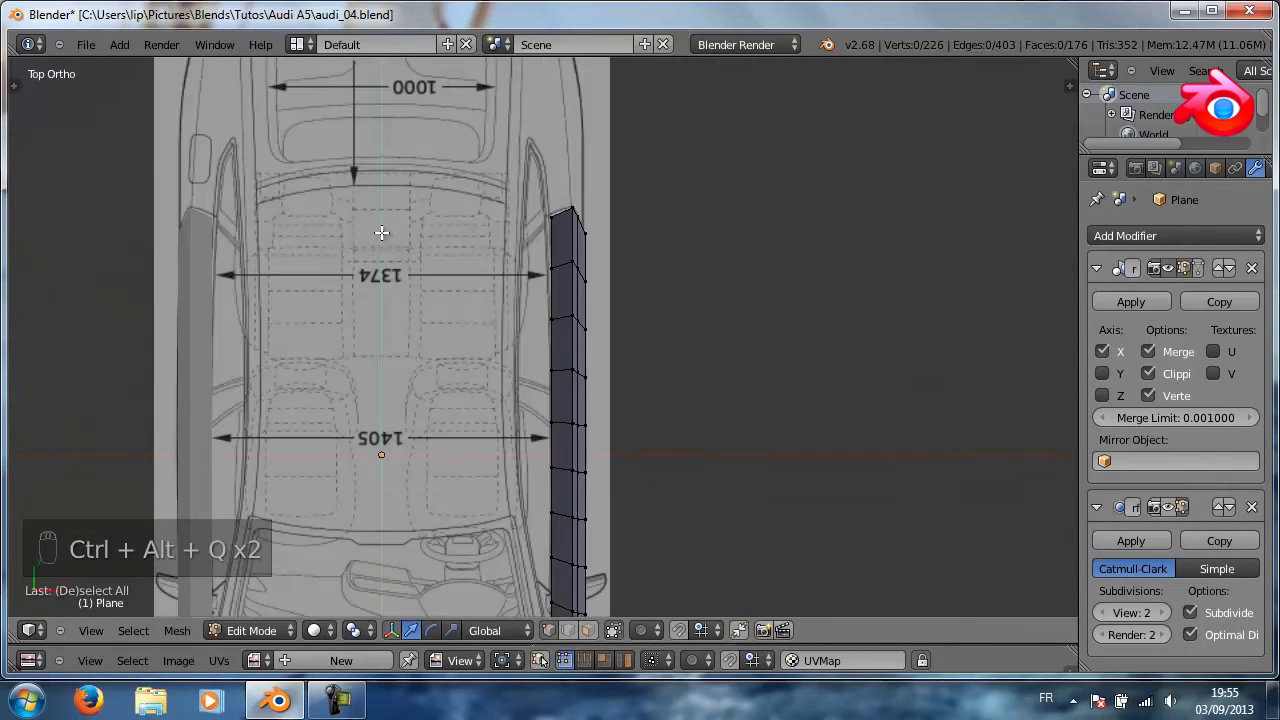
{"action": "scroll", "coordinate": [380, 229], "scroll_direction": "up", "scroll_amount": 4}
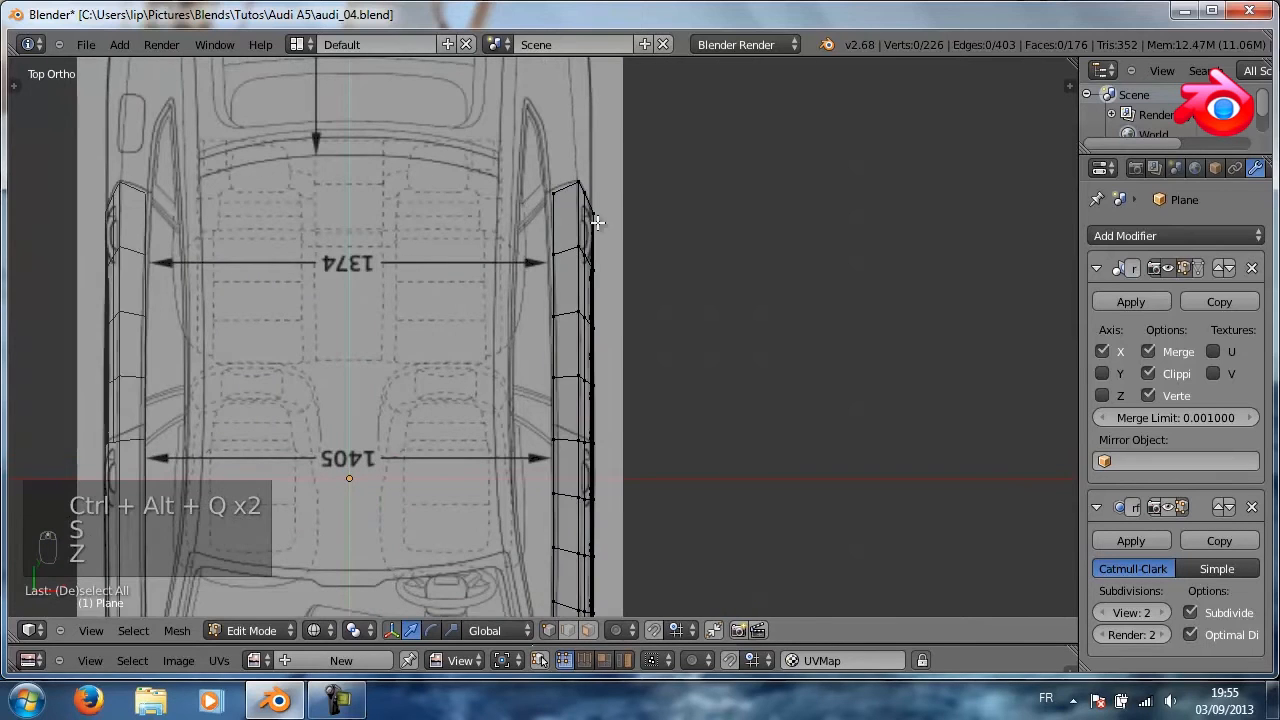
{"action": "scroll", "coordinate": [660, 225], "scroll_direction": "up", "scroll_amount": 3}
{"action": "scroll", "coordinate": [660, 227], "scroll_direction": "down", "scroll_amount": 1}
{"action": "key", "text": "z"}
{"action": "scroll", "coordinate": [660, 227], "scroll_direction": "down", "scroll_amount": 1}
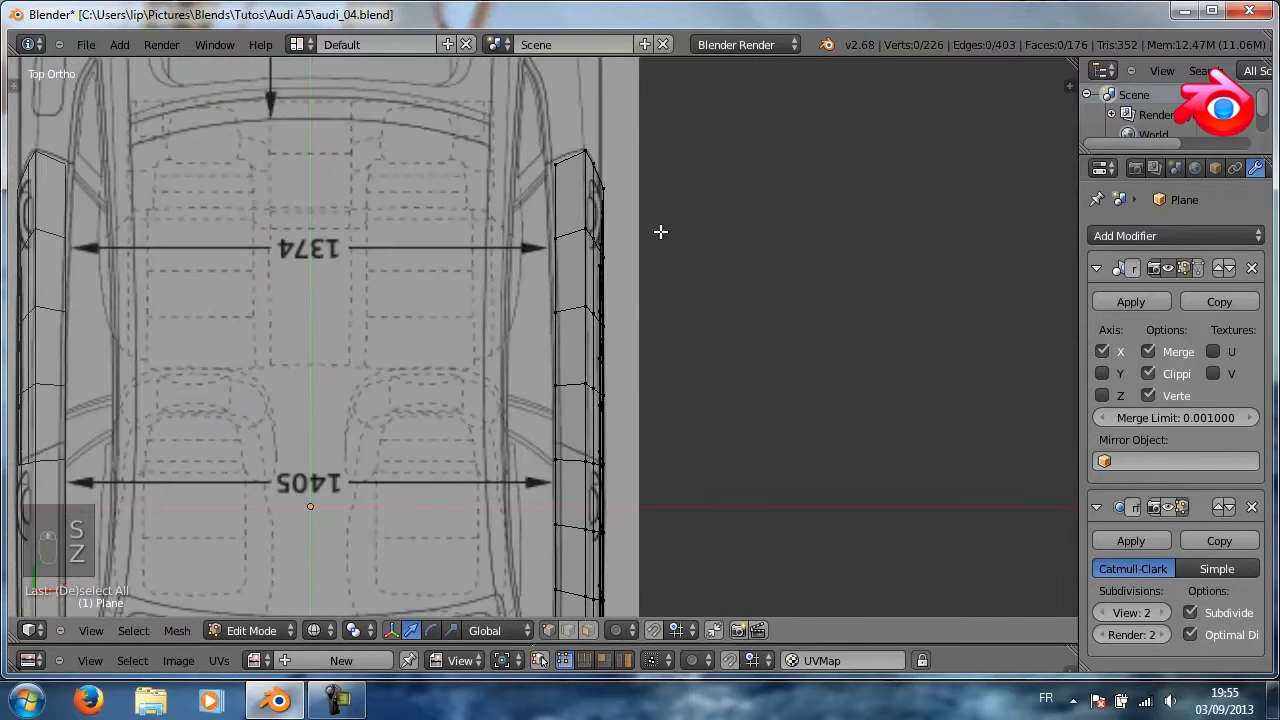
{"action": "scroll", "coordinate": [654, 223], "scroll_direction": "down", "scroll_amount": 4}
{"action": "scroll", "coordinate": [526, 389], "scroll_direction": "up", "scroll_amount": 4}
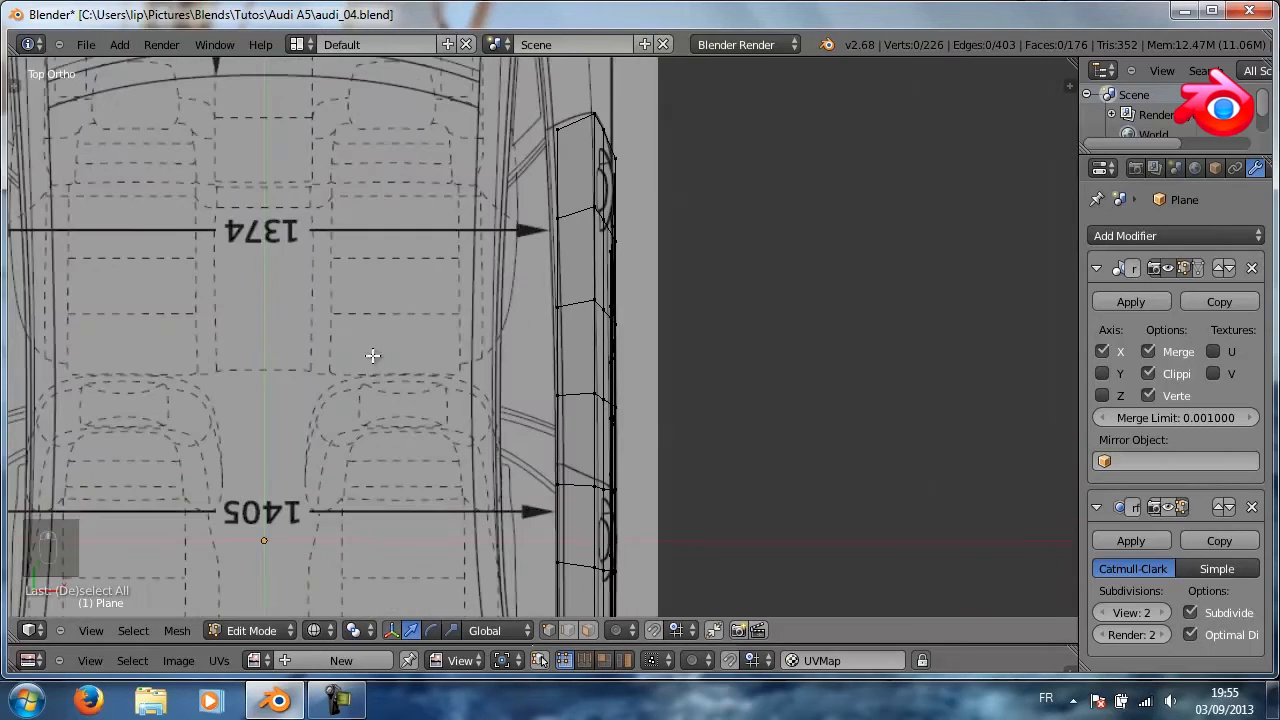
{"action": "mouse_move", "coordinate": [232, 313]}
{"action": "middle_mouse_down", "text": "shift"}
{"action": "mouse_move", "coordinate": [337, 289]}
{"action": "mouse_move", "coordinate": [897, 303]}
{"action": "mouse_move", "coordinate": [806, 357]}
{"action": "mouse_move", "coordinate": [790, 387]}
{"action": "middle_mouse_up", "text": "shift"}
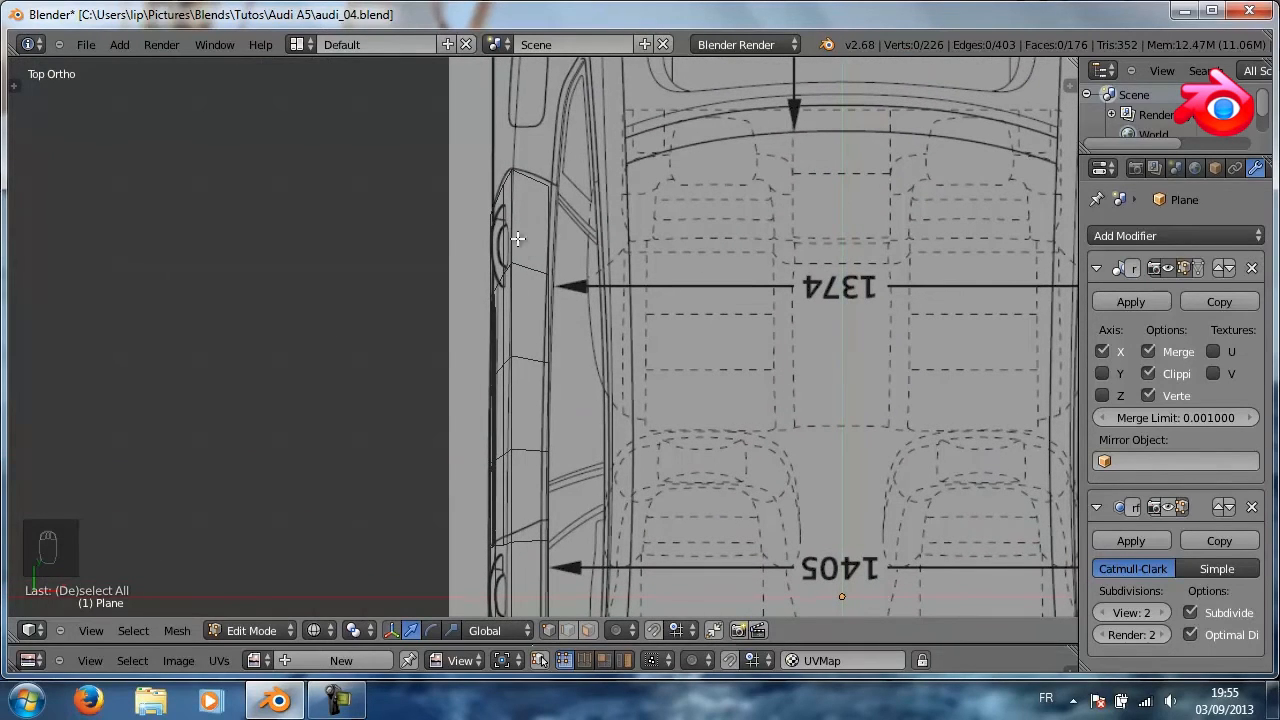
{"action": "middle_click_drag", "start_coordinate": [787, 258], "coordinate": [423, 214], "text": "shift"}
{"action": "scroll", "coordinate": [570, 289], "scroll_direction": "down", "scroll_amount": 1}
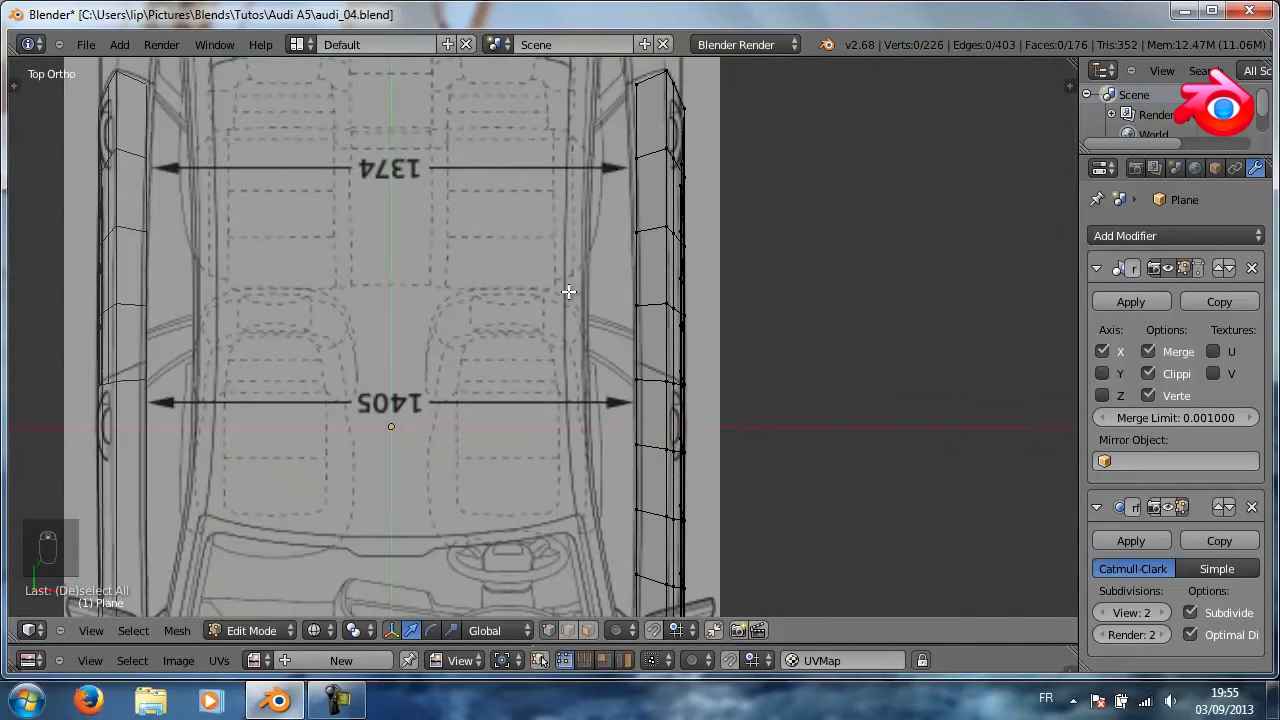
Maximize the 3D view and examine the side mesh against the top blueprint from the rear door to the side mirror
{"action": "key", "text": "shift+space"}
{"action": "scroll", "coordinate": [737, 306], "scroll_direction": "up", "scroll_amount": 4}
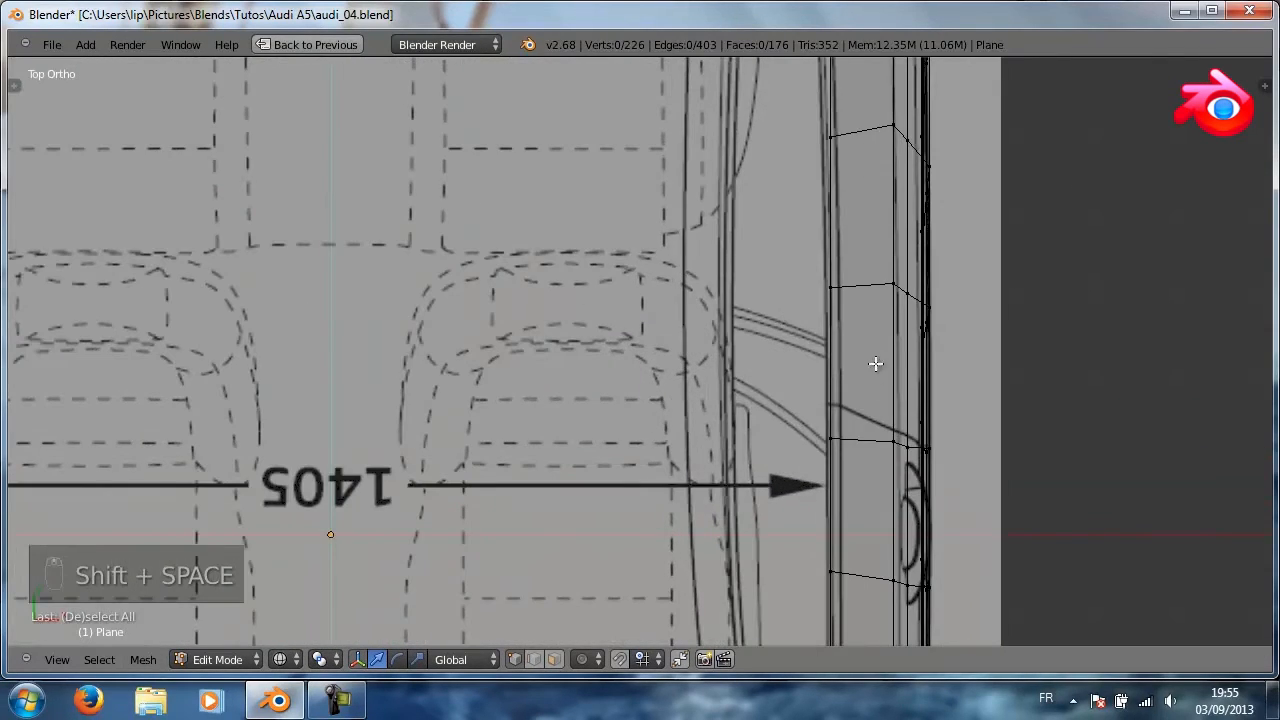
{"action": "middle_click_drag", "start_coordinate": [875, 366], "coordinate": [694, 163], "text": "shift"}
{"action": "scroll", "coordinate": [734, 194], "scroll_direction": "down", "scroll_amount": 4}
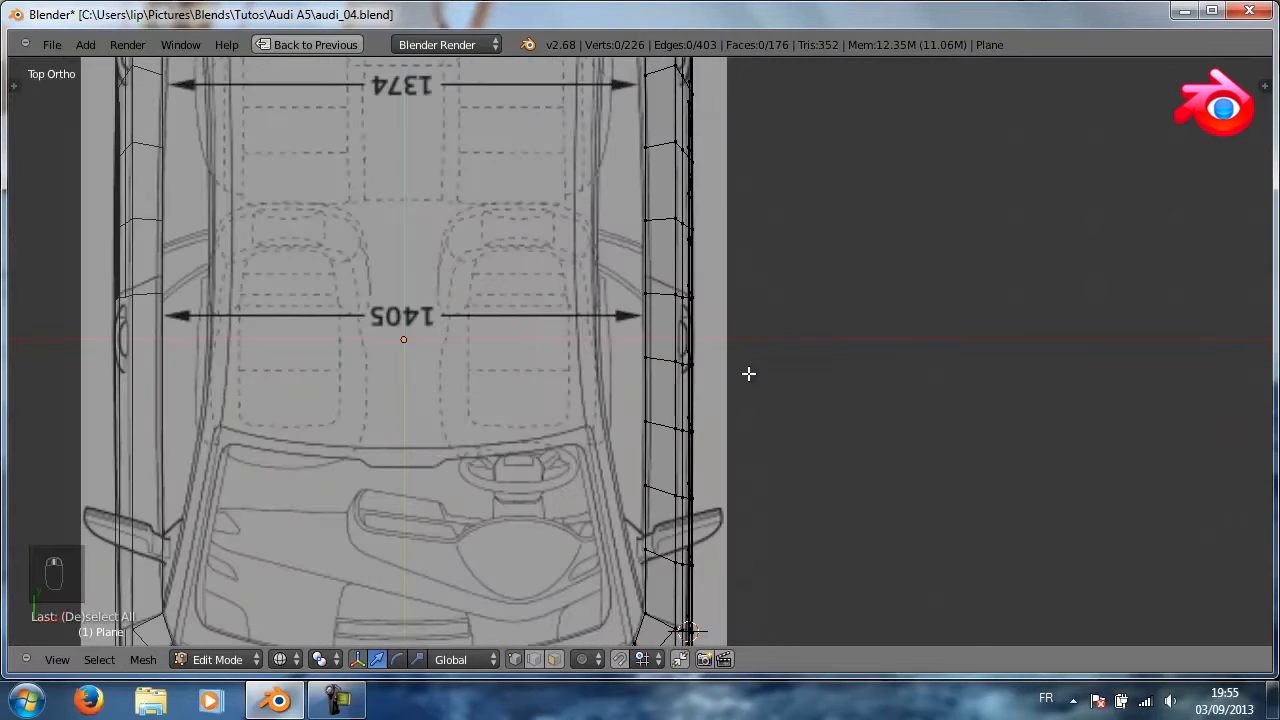
{"action": "middle_click_drag", "start_coordinate": [749, 371], "coordinate": [778, 155], "text": "shift"}
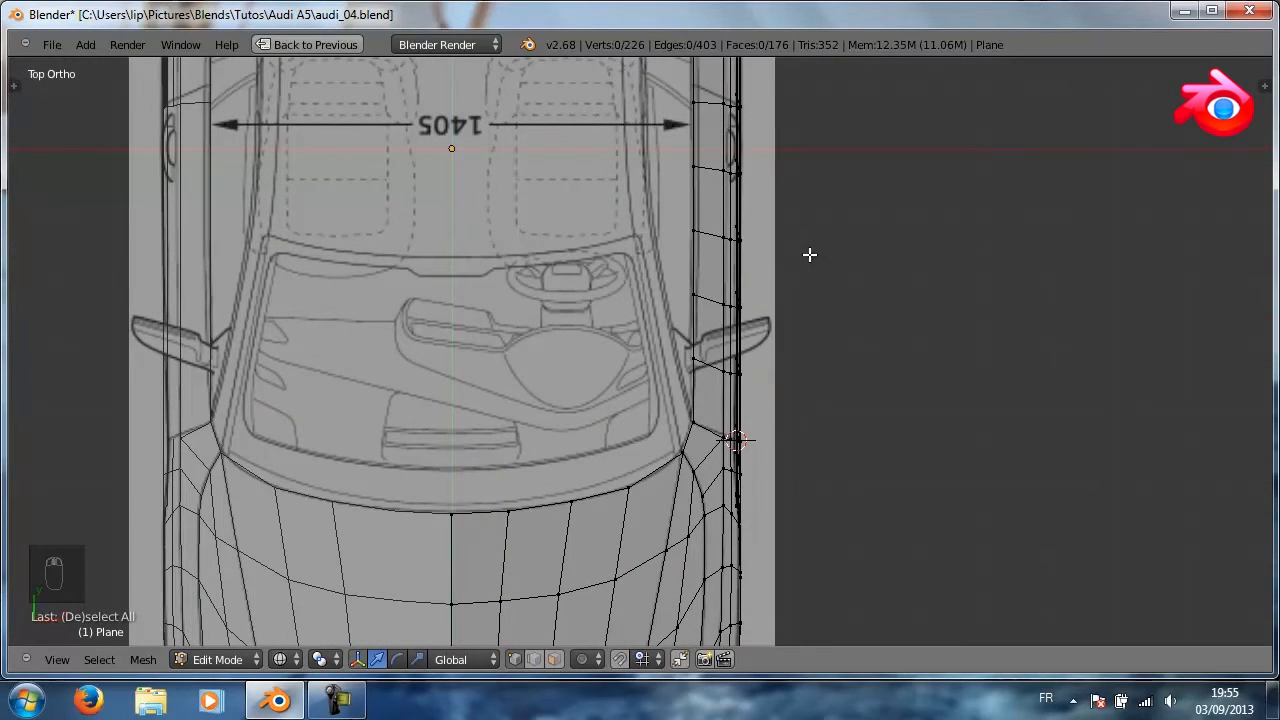
{"action": "middle_click_drag", "start_coordinate": [810, 255], "coordinate": [783, 400], "text": "shift"}
{"action": "scroll", "coordinate": [791, 329], "scroll_direction": "up", "scroll_amount": 6}
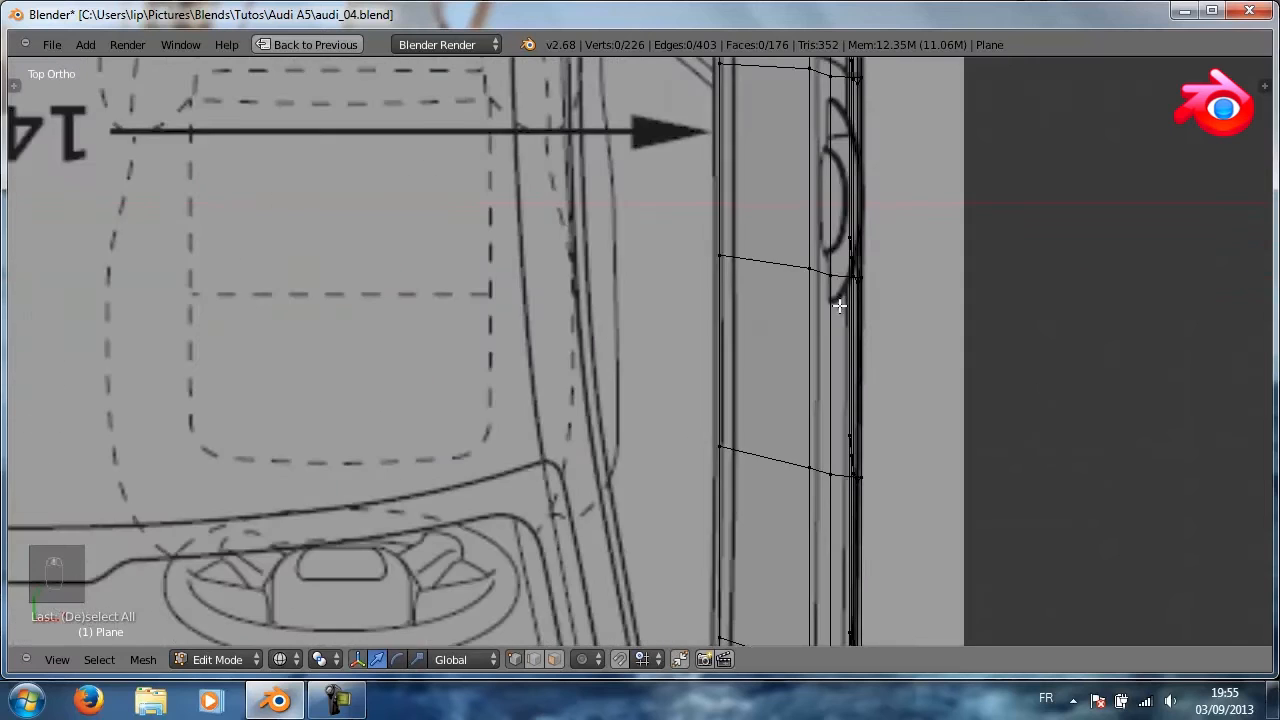
{"action": "middle_click_drag", "start_coordinate": [806, 339], "coordinate": [721, 451], "text": "shift"}
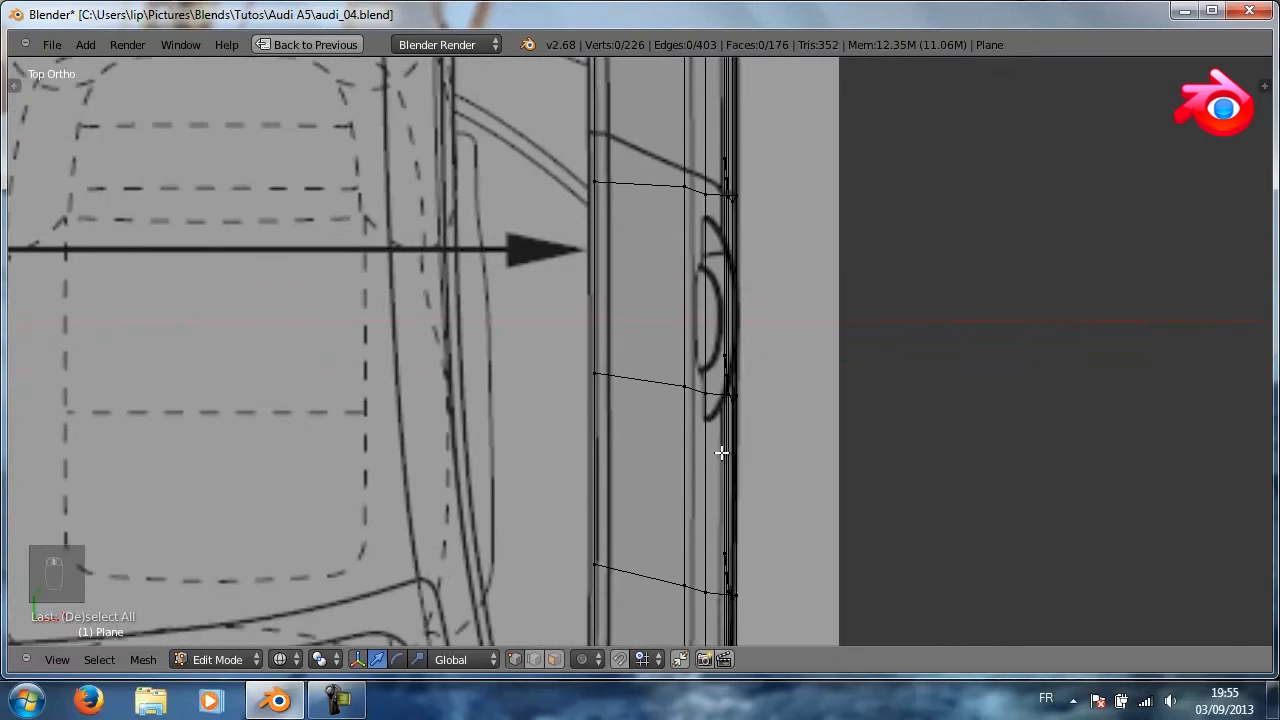
{"action": "middle_click_drag", "start_coordinate": [714, 335], "coordinate": [730, 157], "text": "shift"}
{"action": "middle_click_drag", "start_coordinate": [834, 520], "coordinate": [834, 357], "text": "shift"}
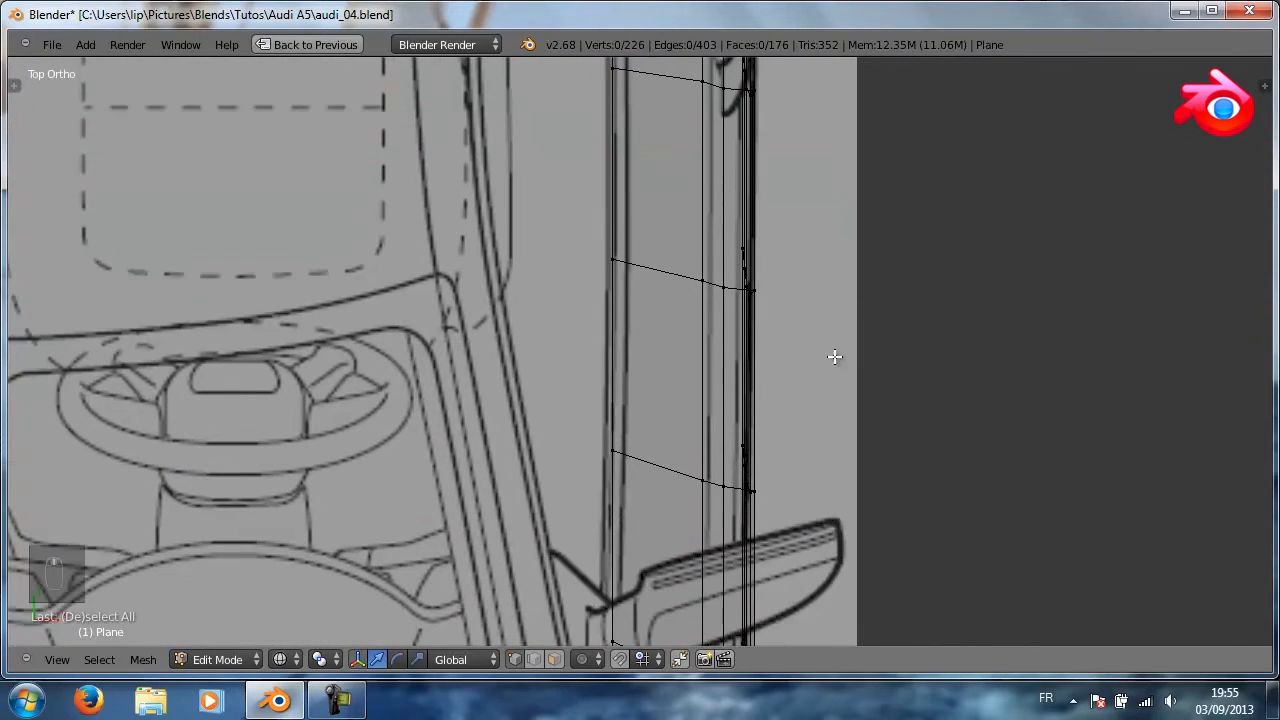
{"action": "middle_click_drag", "start_coordinate": [778, 468], "coordinate": [855, 300], "text": "shift"}
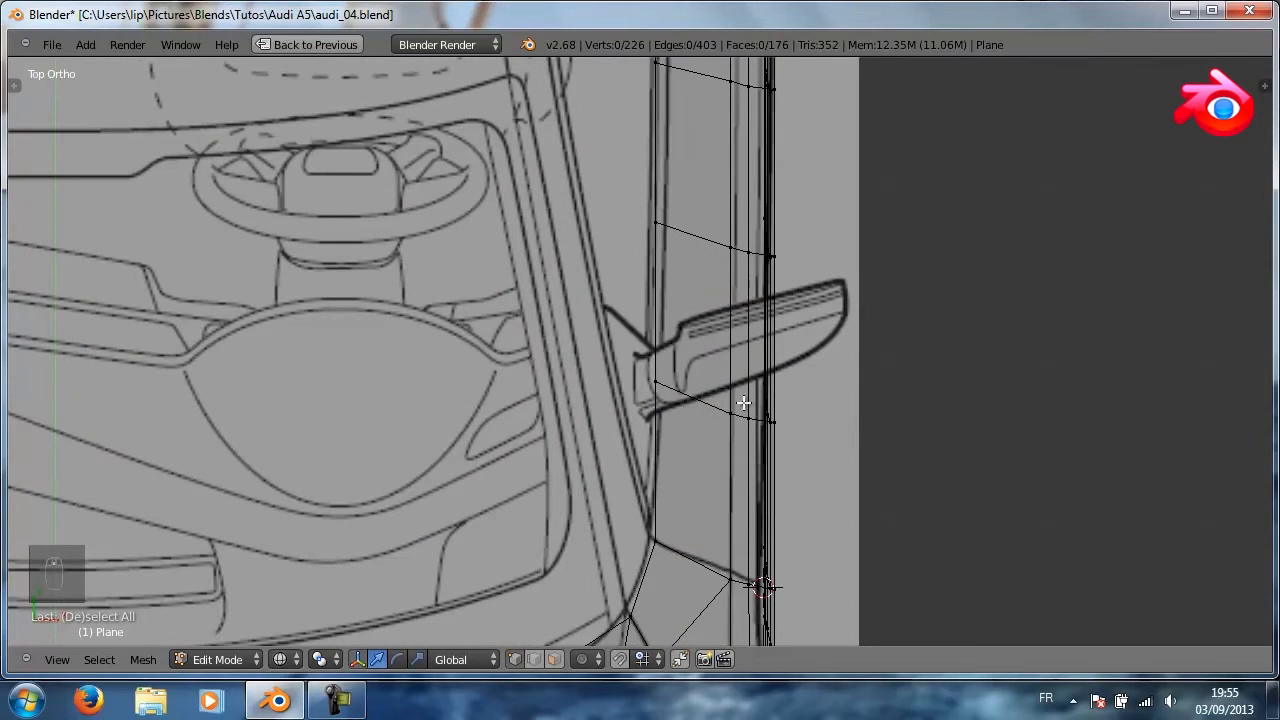
{"action": "key", "text": "b"}
{"action": "left_click_drag", "start_coordinate": [612, 362], "coordinate": [836, 460]}
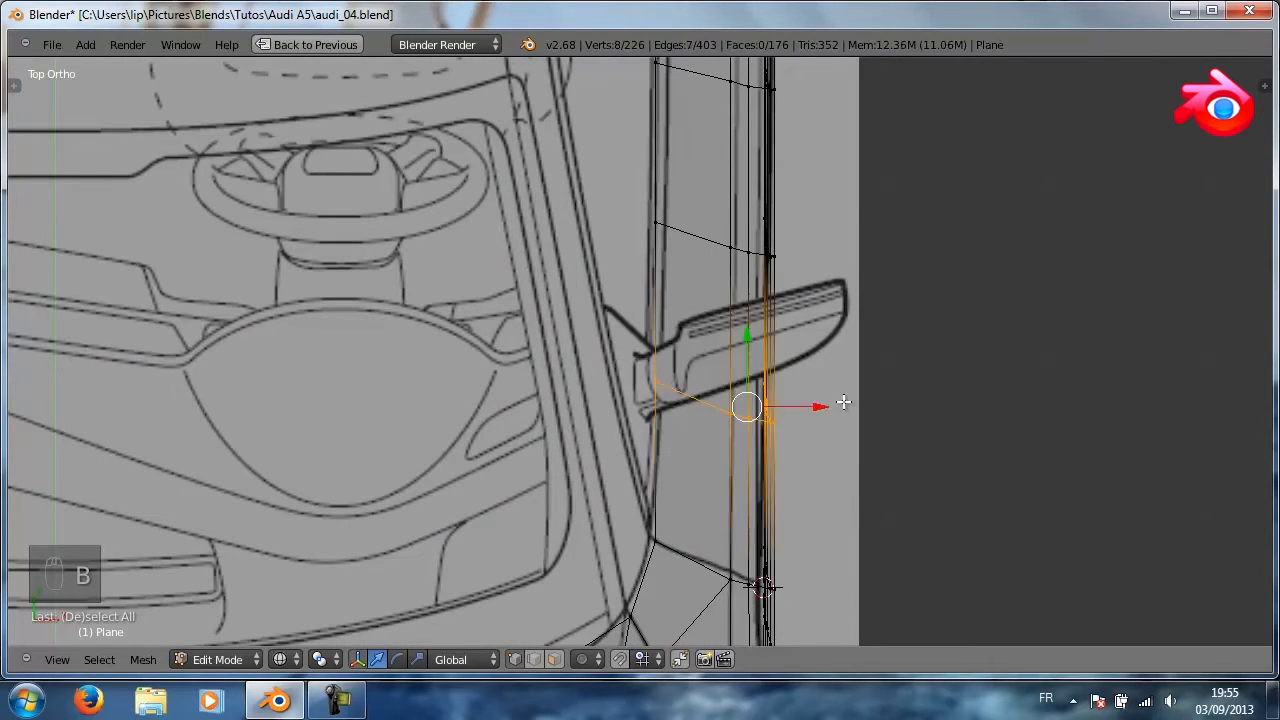
{"action": "left_click_drag", "start_coordinate": [826, 410], "coordinate": [820, 403]}
{"action": "key", "text": "a"}
In top view, move the front door's vertex row just behind the side mirror slightly outward along X
{"action": "key", "text": "b"}
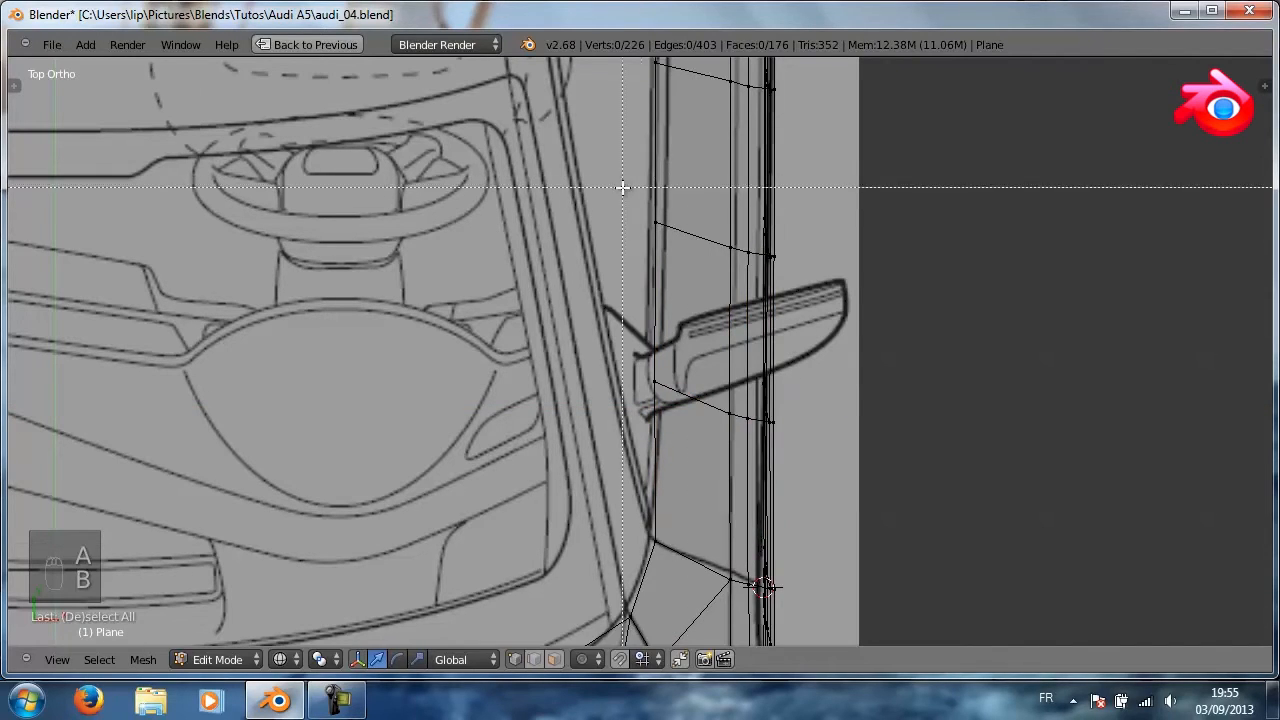
{"action": "left_click_drag", "start_coordinate": [623, 189], "coordinate": [854, 311]}
{"action": "left_click_drag", "start_coordinate": [817, 243], "coordinate": [828, 245]}
{"action": "key", "text": "a"}
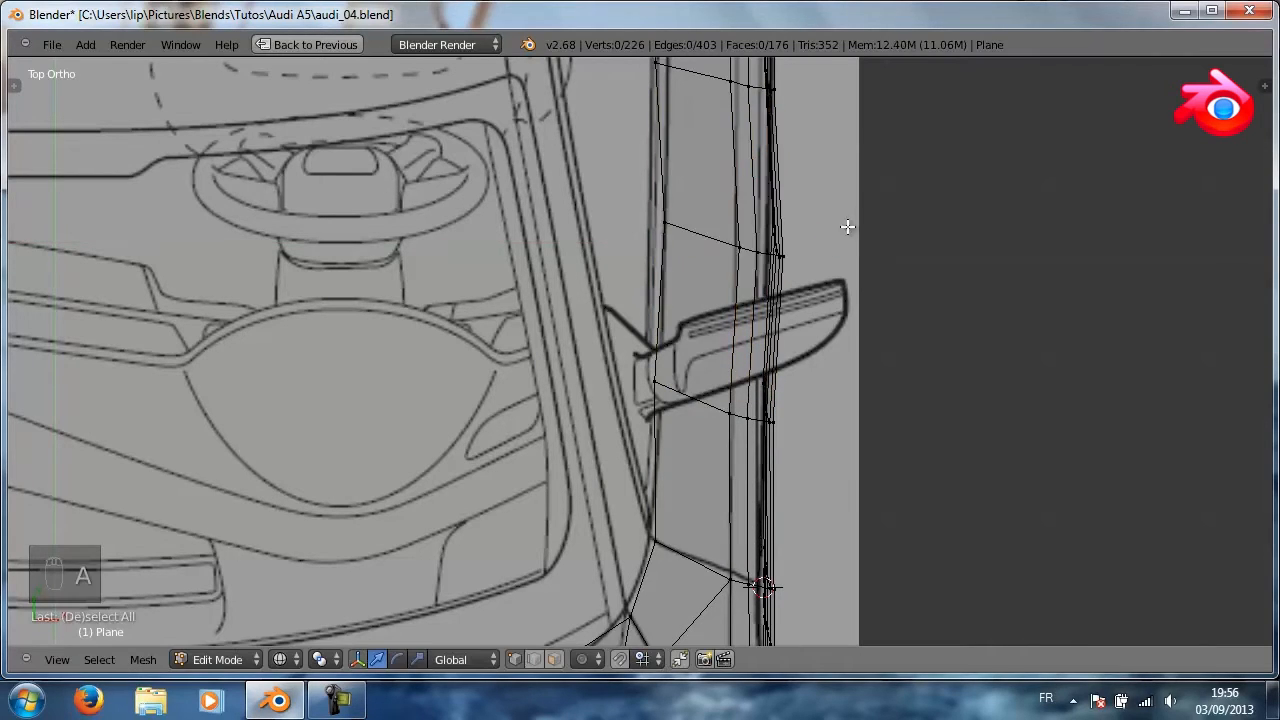
Move the front door's second vertex row behind the mirror outward along X by about 0.0785
{"action": "middle_click_drag", "start_coordinate": [877, 162], "coordinate": [871, 334], "text": "shift"}
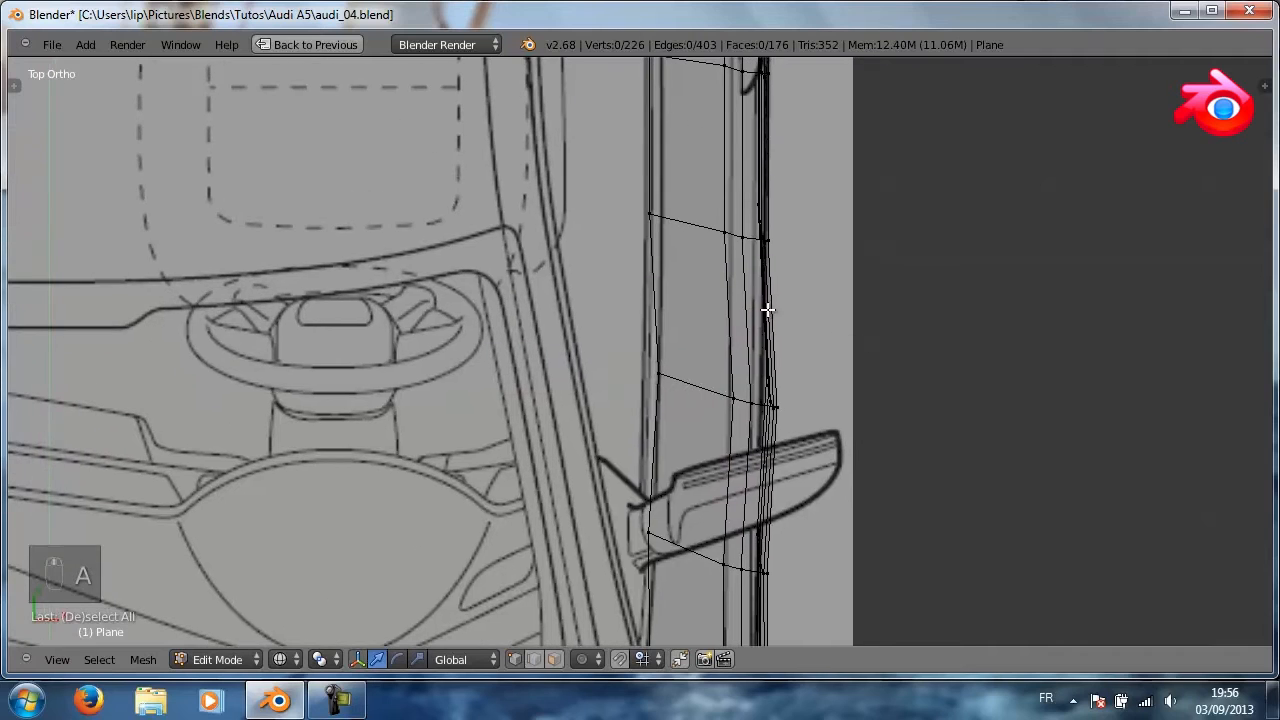
{"action": "key", "text": "b"}
{"action": "left_click_drag", "start_coordinate": [600, 190], "coordinate": [869, 286]}
{"action": "key", "text": "g"}
{"action": "key", "text": "x"}
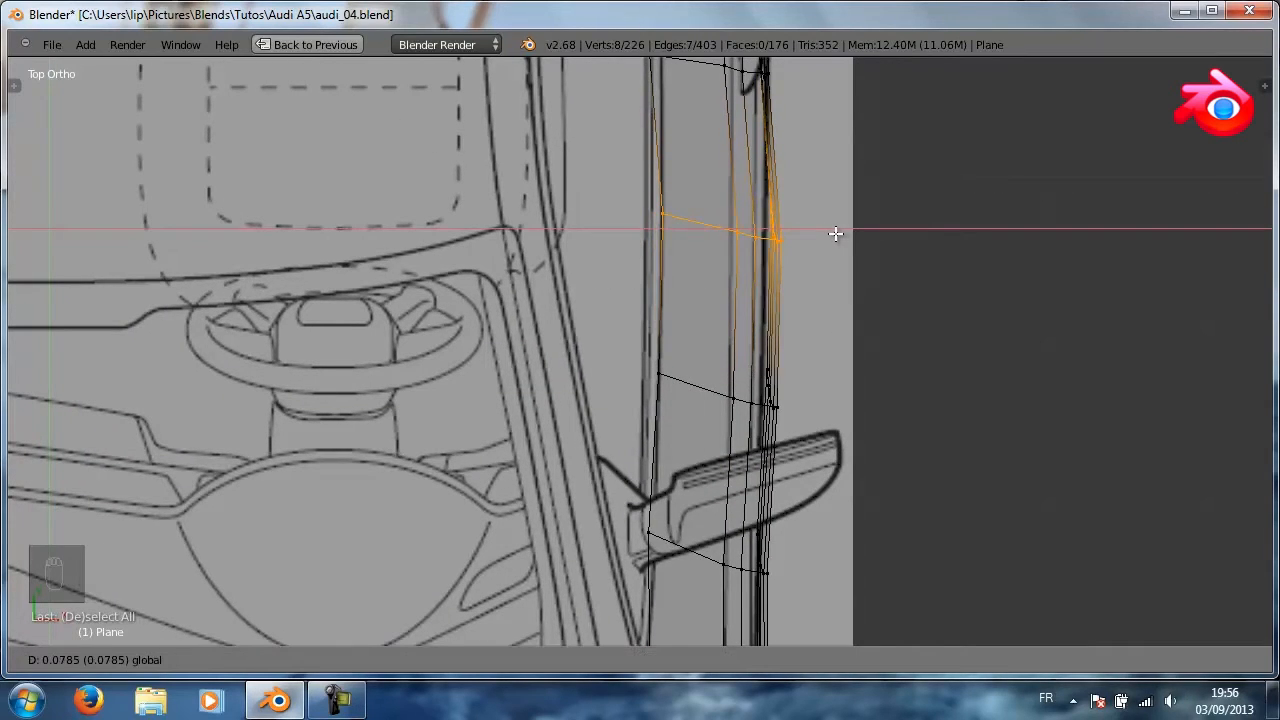
{"action": "left_click", "coordinate": [835, 233]}
{"action": "key", "text": "a"}
Move the vertex row at the front end of the front door's handle outward along X by about 0.0785
{"action": "middle_click_drag", "start_coordinate": [885, 275], "coordinate": [872, 545], "text": "shift"}
{"action": "key", "text": "b"}
{"action": "left_click_drag", "start_coordinate": [586, 286], "coordinate": [843, 446]}
{"action": "key", "text": "g"}
{"action": "key", "text": "x"}
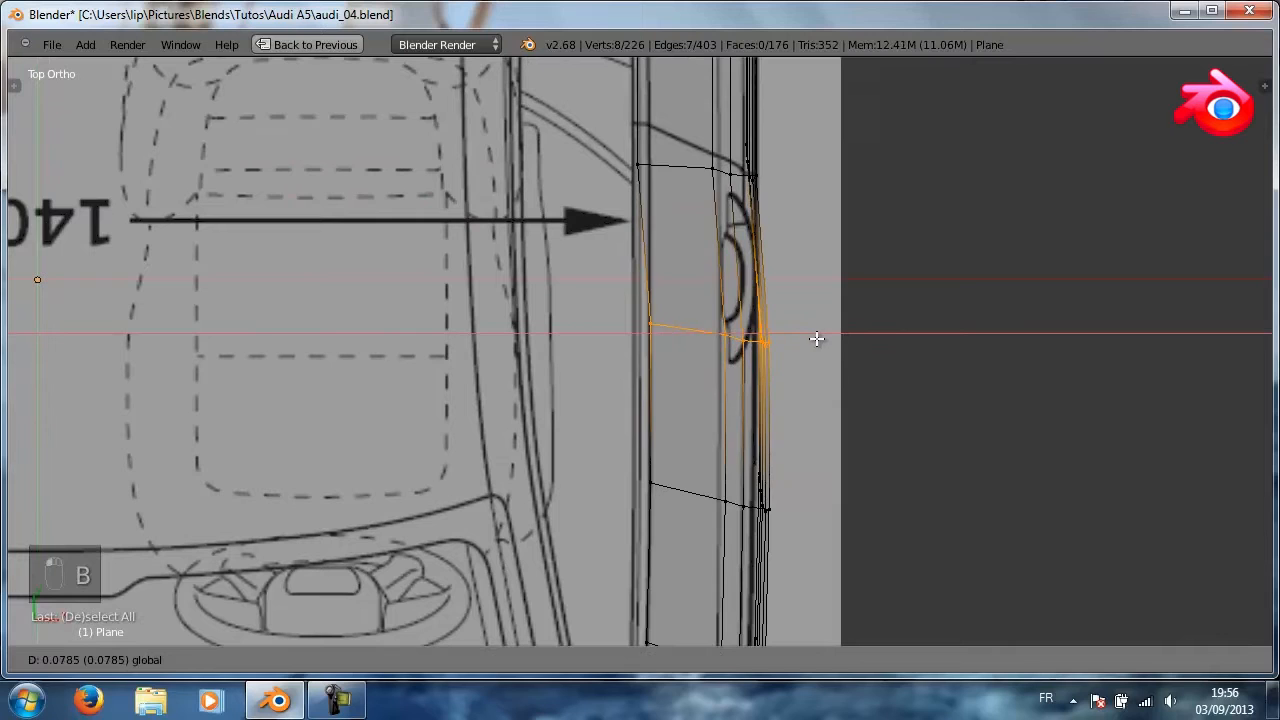
{"action": "left_click", "coordinate": [817, 335]}
{"action": "key", "text": "a"}
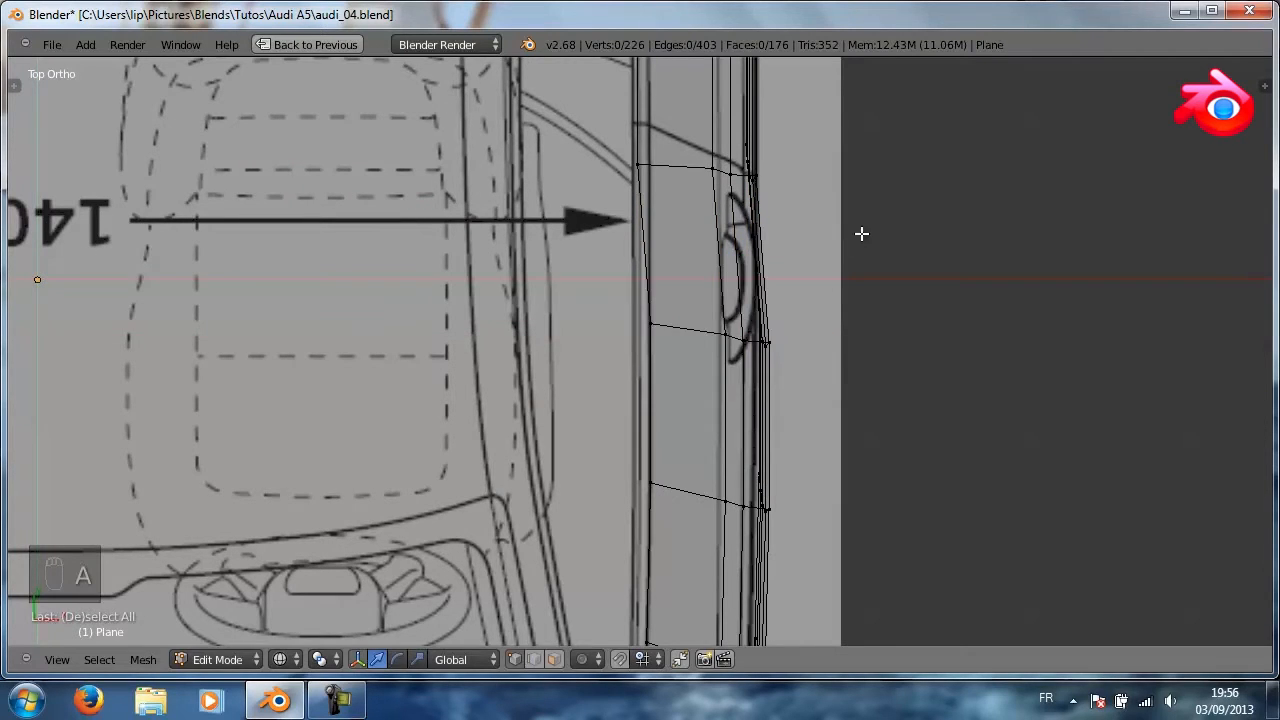
Move the vertex row at the seam between the front and rear doors slightly outward along X
{"action": "middle_click_drag", "start_coordinate": [862, 233], "coordinate": [843, 520], "text": "shift"}
{"action": "key", "text": "b"}
{"action": "left_click_drag", "start_coordinate": [596, 362], "coordinate": [817, 383]}
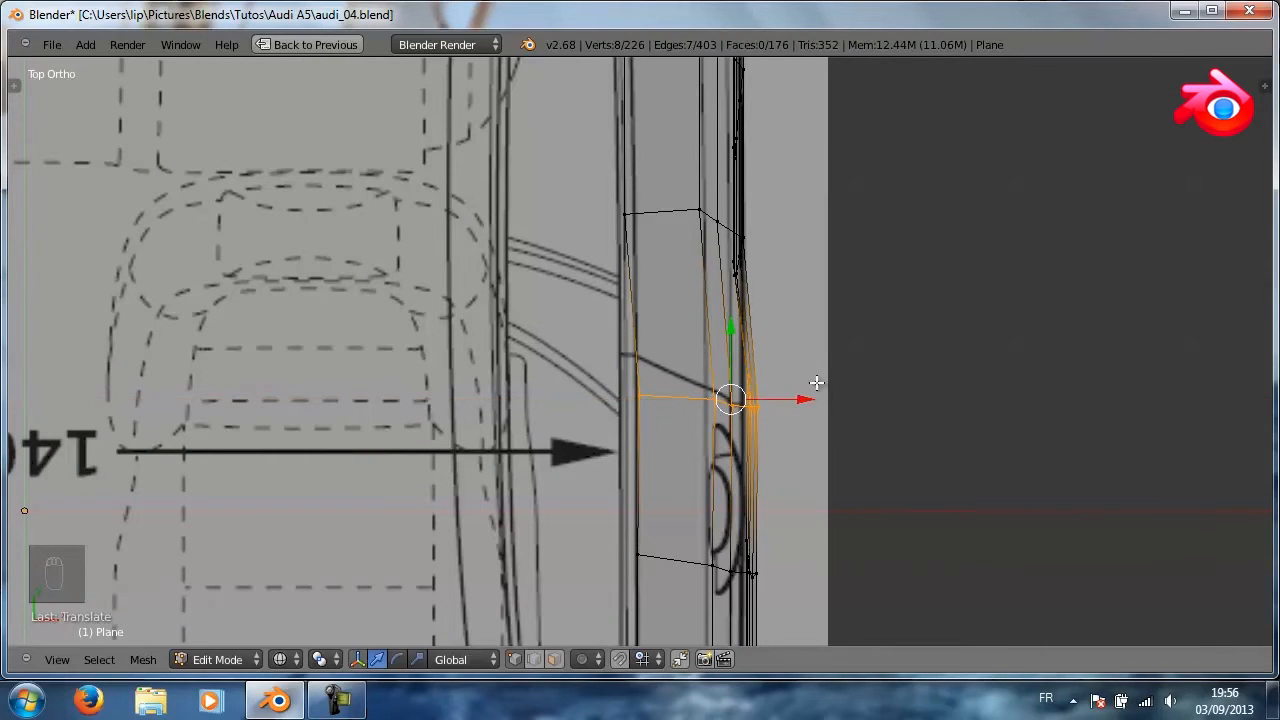
{"action": "key", "text": "a"}
Move the six upper vertices of the rear door's first loop behind the door seam slightly outward along X
{"action": "middle_click_drag", "start_coordinate": [791, 258], "coordinate": [783, 355], "text": "shift"}
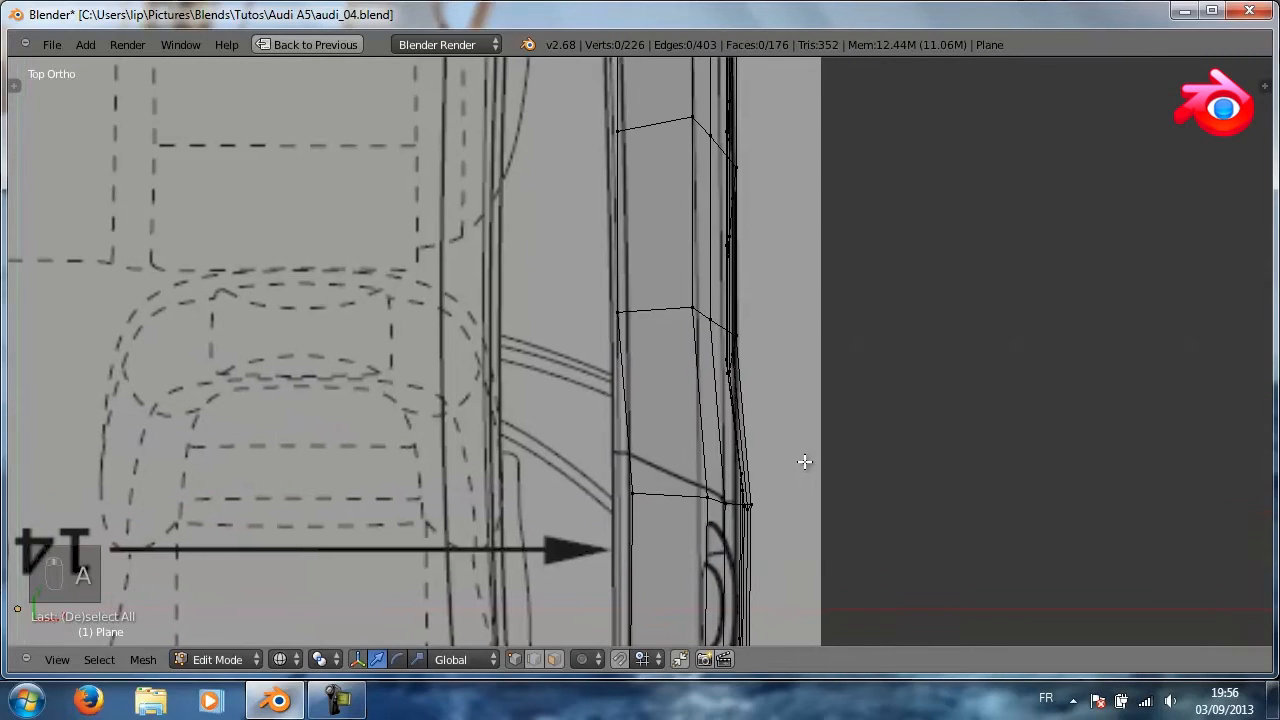
{"action": "key", "text": "b"}
{"action": "left_click_drag", "start_coordinate": [560, 286], "coordinate": [789, 333]}
{"action": "middle_click_drag", "start_coordinate": [796, 235], "coordinate": [774, 427], "text": "shift"}
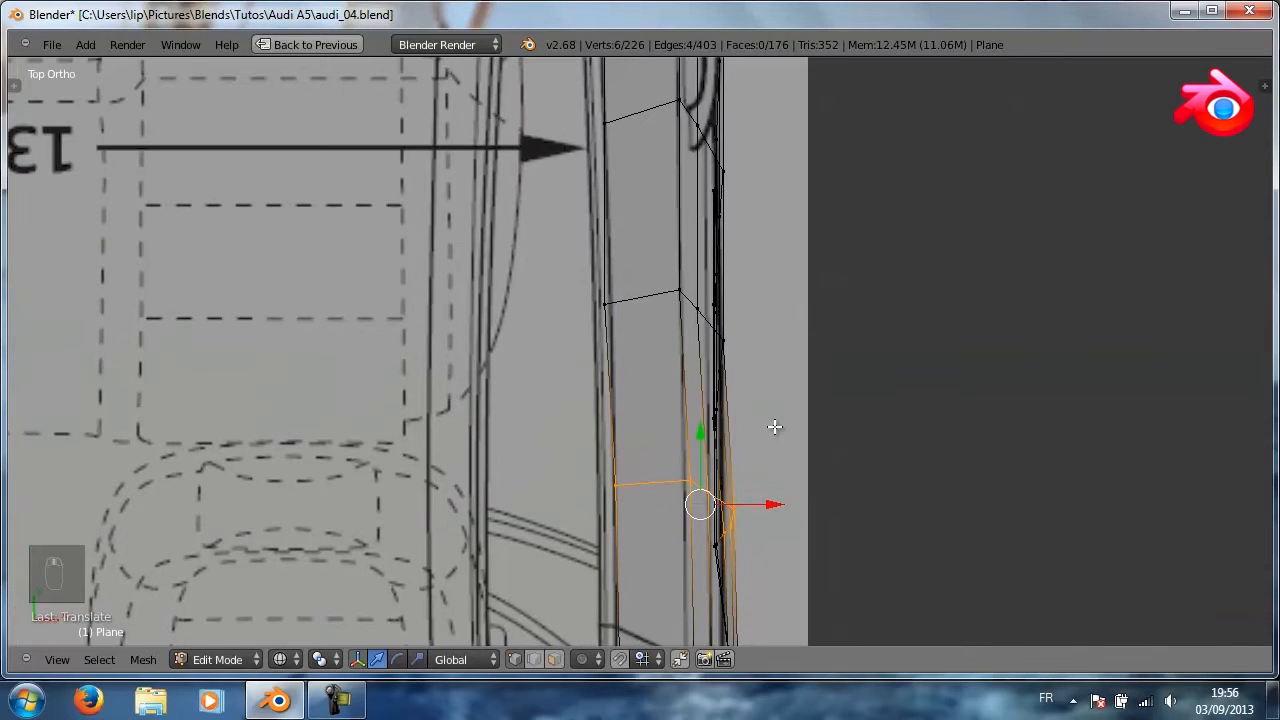
{"action": "key", "text": "a"}
Move six vertices of the rear door's second loop behind the seam outward along X by about 0.03
{"action": "key", "text": "b"}
{"action": "left_click_drag", "start_coordinate": [591, 277], "coordinate": [778, 366]}
{"action": "key", "text": "g"}
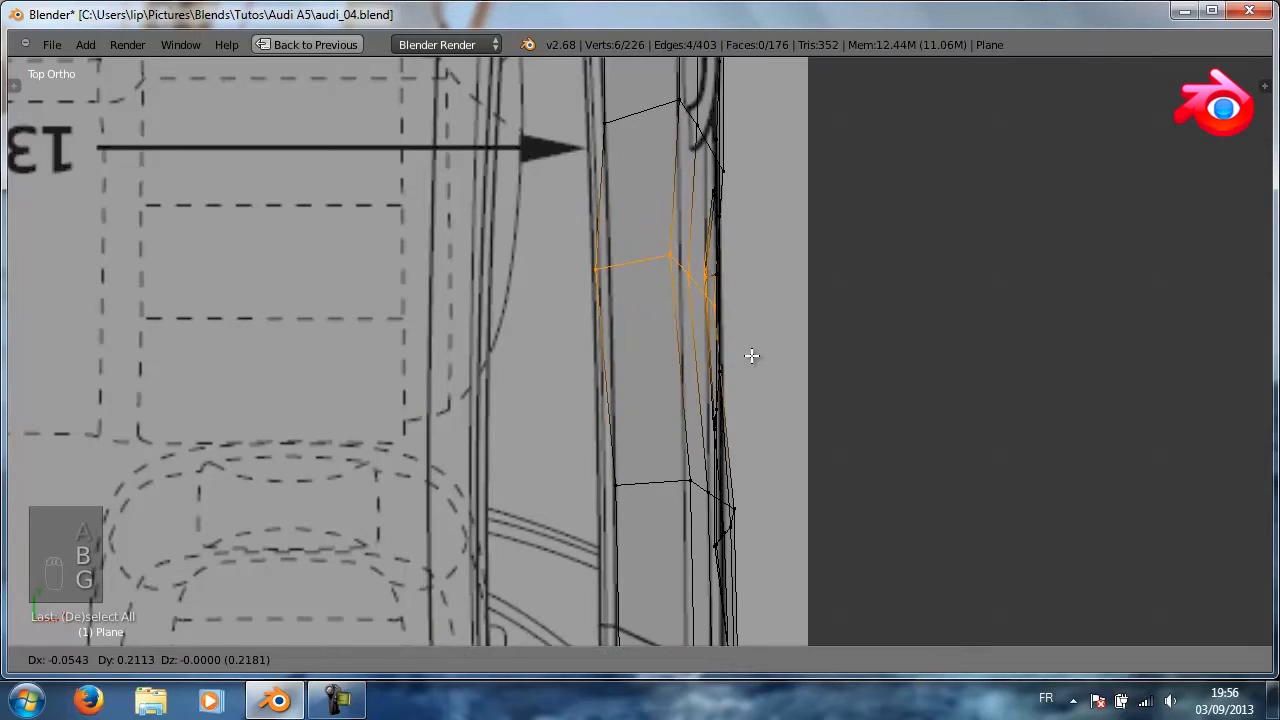
{"action": "key", "text": "x"}
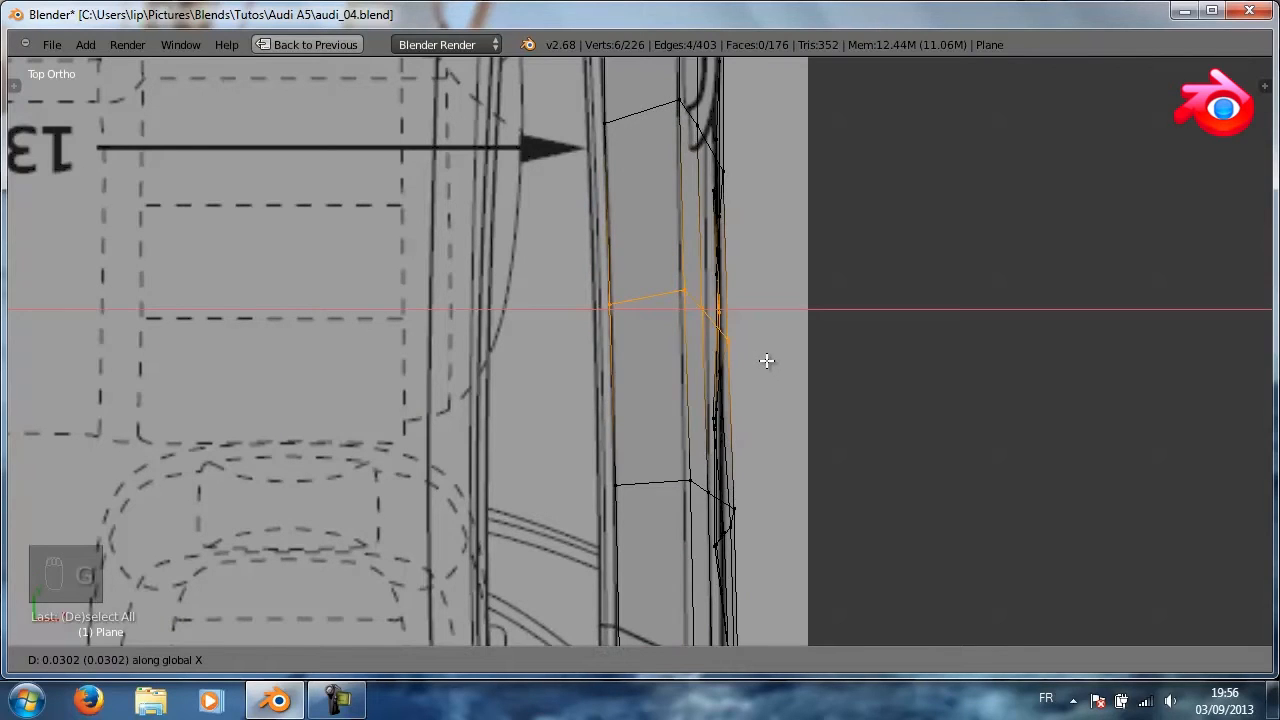
{"action": "left_click", "coordinate": [766, 360]}
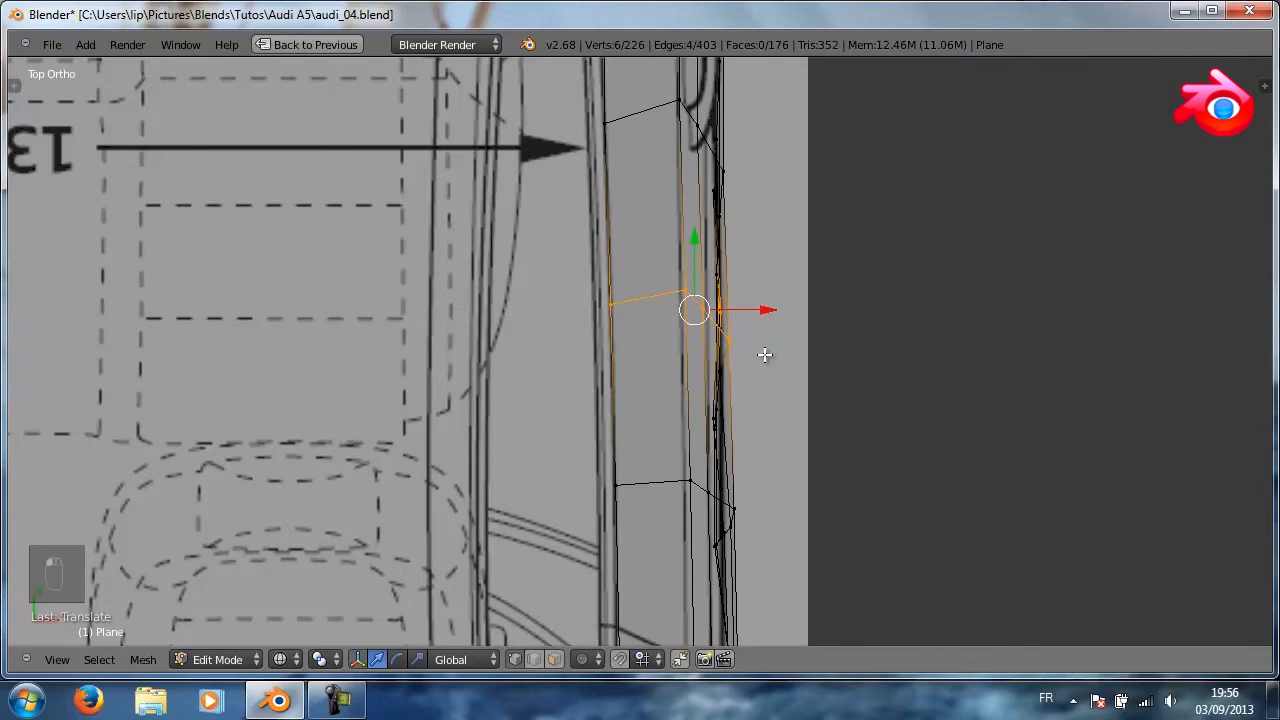
{"action": "middle_click_drag", "start_coordinate": [769, 329], "coordinate": [772, 410], "text": "shift"}
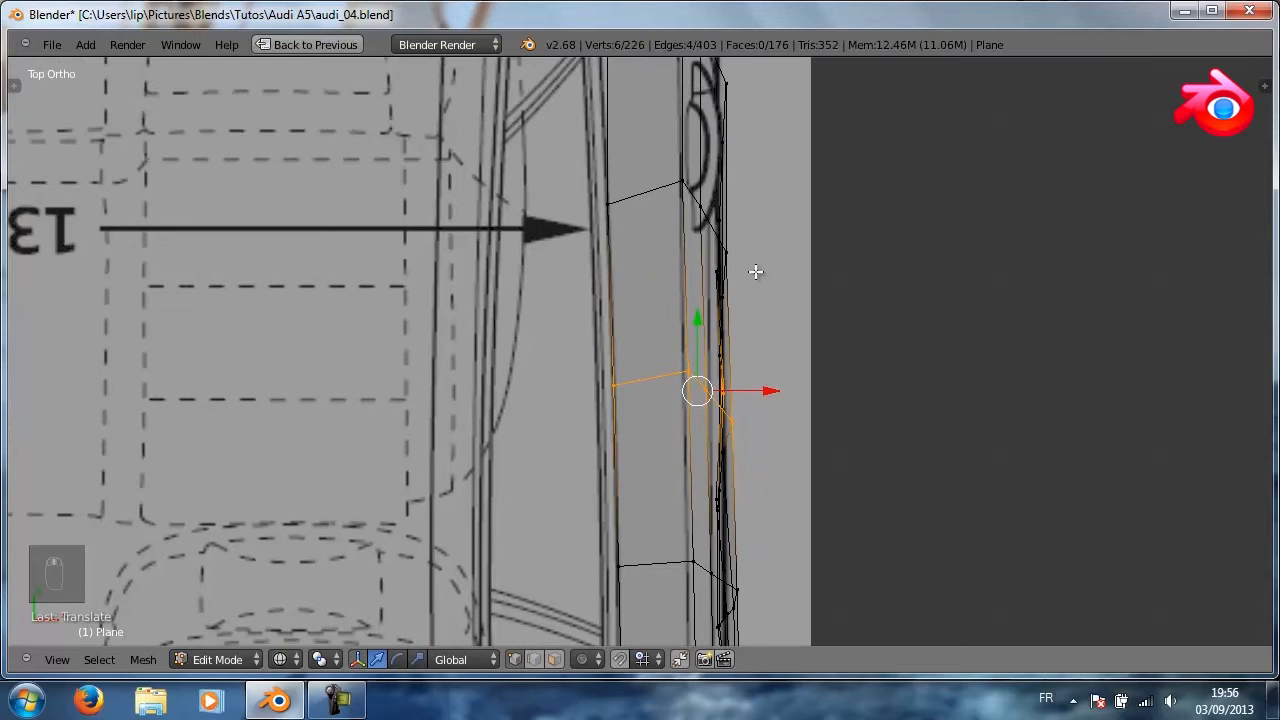
Move the four upper vertices at the rear end of the rear door inward along X by about 0.036
{"action": "middle_click_drag", "start_coordinate": [754, 310], "coordinate": [747, 481], "text": "shift"}
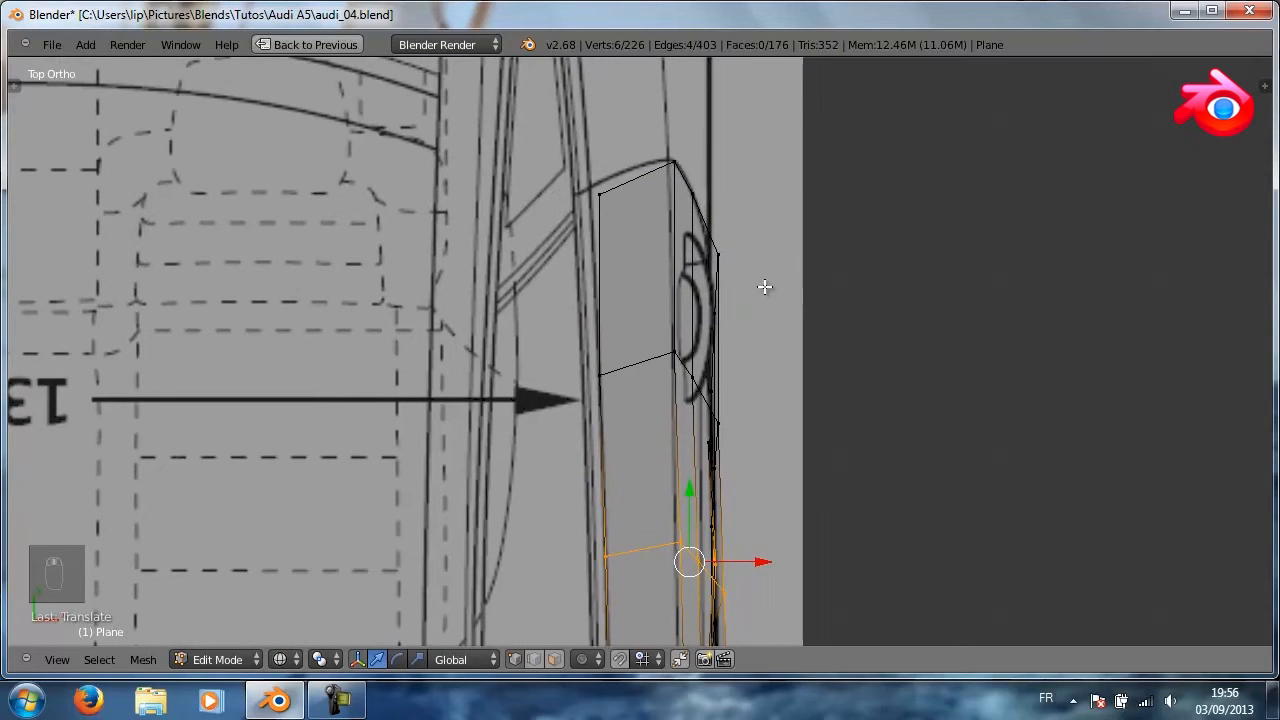
{"action": "key", "text": "b"}
{"action": "left_click_drag", "start_coordinate": [575, 134], "coordinate": [818, 340]}
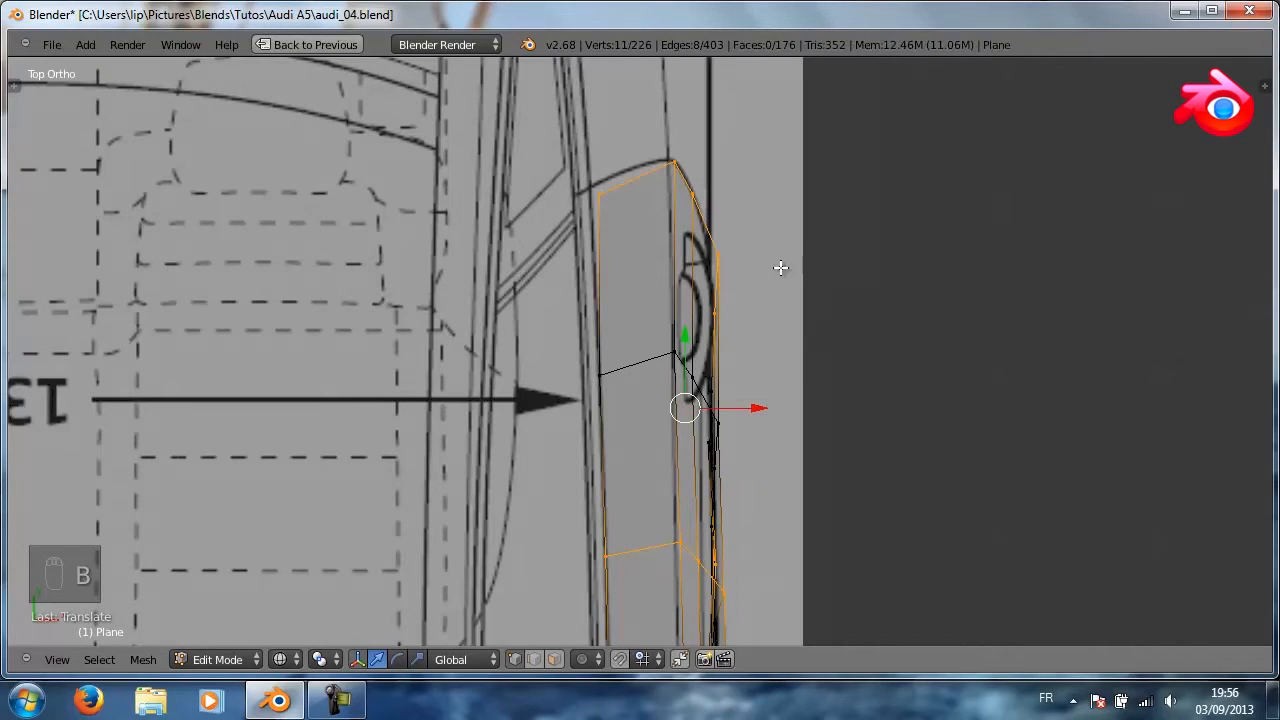
{"action": "key", "text": "a"}
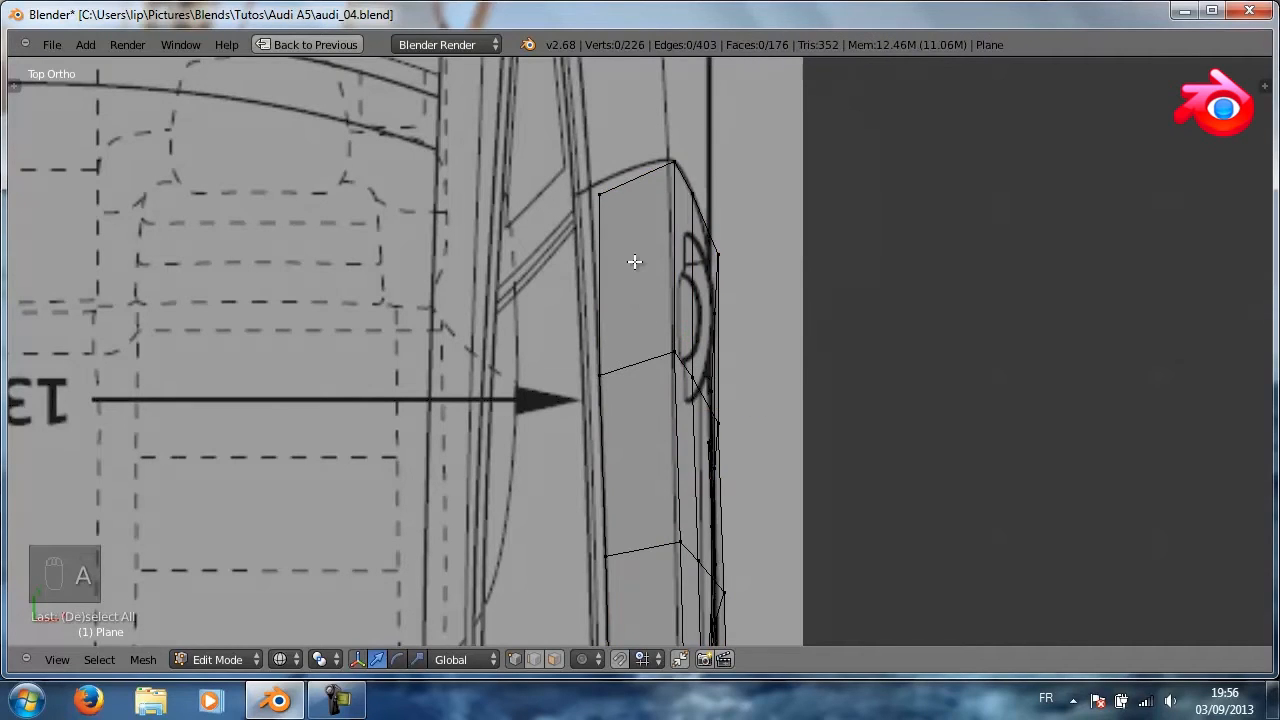
{"action": "key", "text": "b"}
{"action": "left_click_drag", "start_coordinate": [572, 147], "coordinate": [808, 286]}
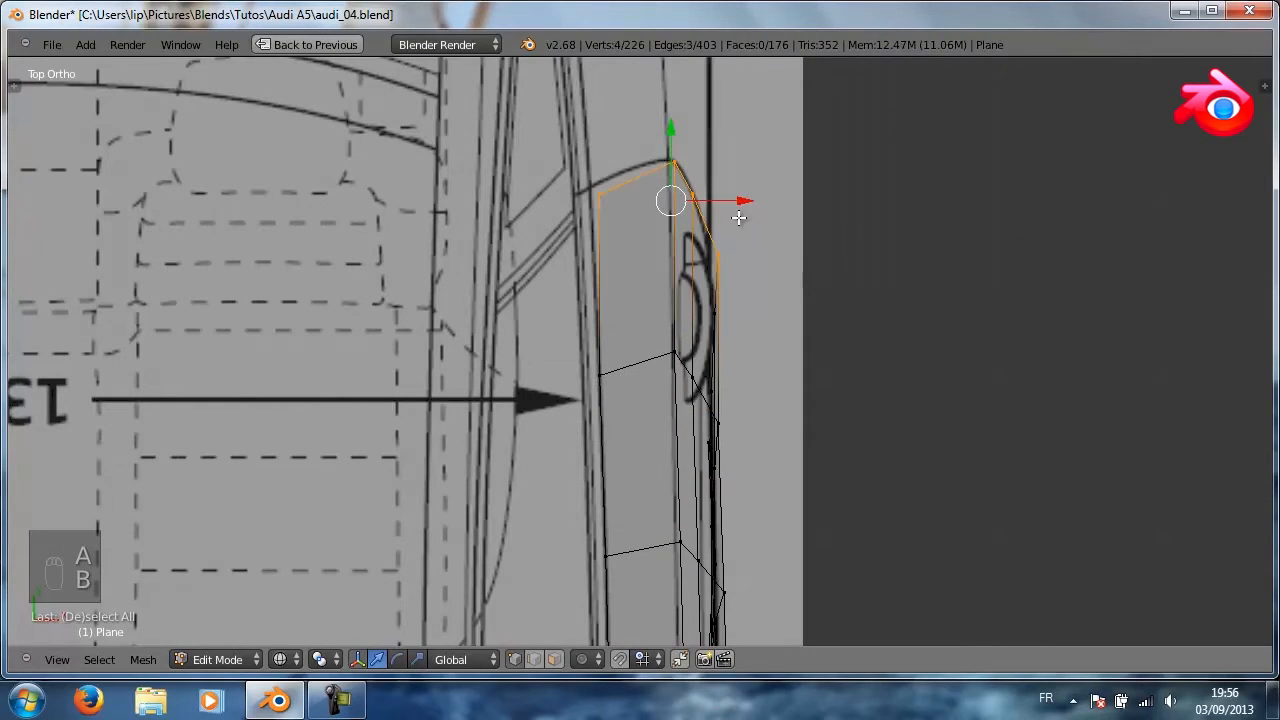
{"action": "key", "text": "g"}
{"action": "key", "text": "x"}
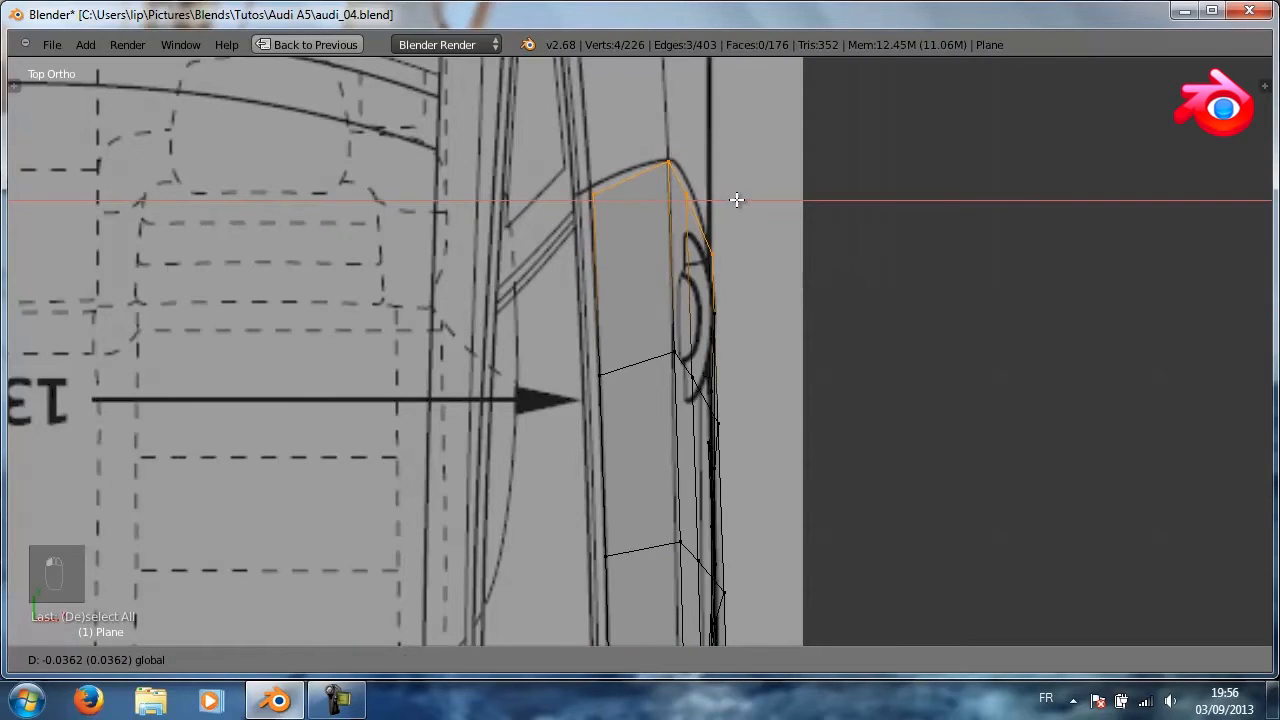
{"action": "left_click", "coordinate": [737, 200]}
{"action": "key", "text": "a"}
Examine the door side's curvature against the top blueprint and in solid shading from the side
{"action": "scroll", "coordinate": [747, 292], "scroll_direction": "down", "scroll_amount": 3}
{"action": "scroll", "coordinate": [764, 380], "scroll_direction": "down", "scroll_amount": 3}
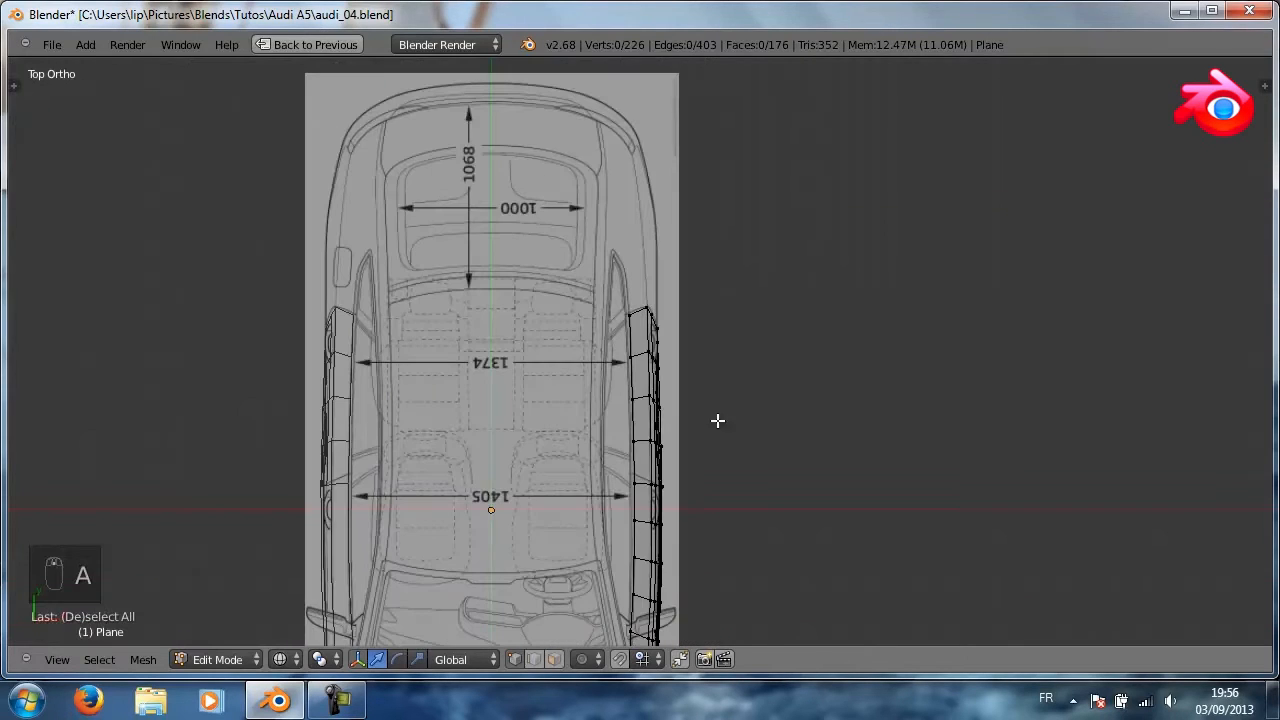
{"action": "middle_click_drag", "start_coordinate": [708, 357], "coordinate": [743, 216], "text": "shift"}
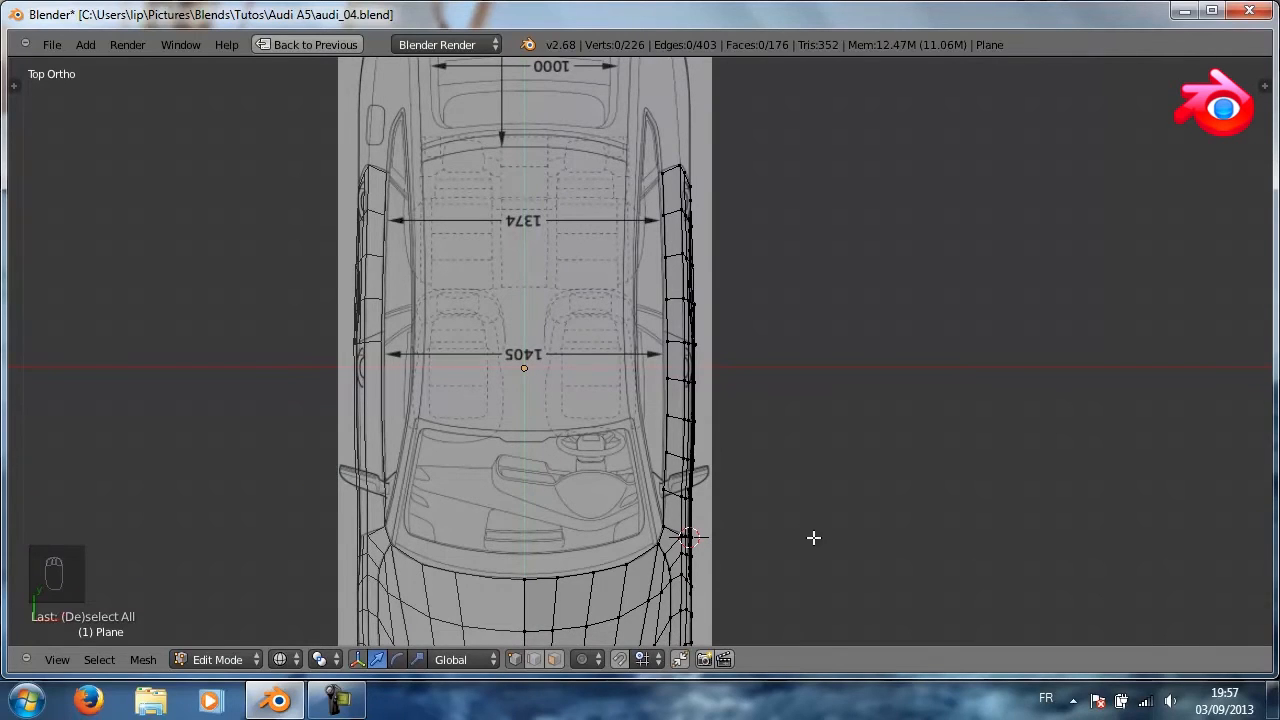
{"action": "scroll", "coordinate": [813, 538], "scroll_direction": "down", "scroll_amount": 3}
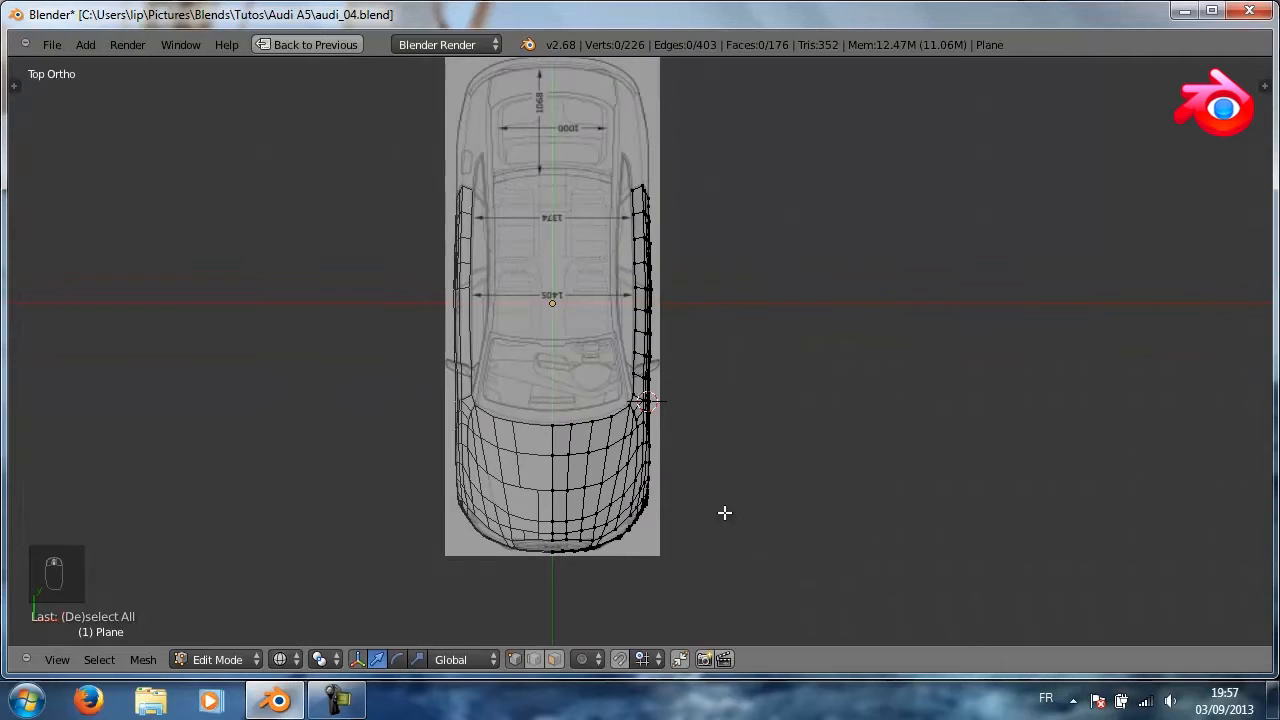
{"action": "middle_click_drag", "start_coordinate": [686, 537], "coordinate": [829, 554], "text": "shift"}
{"action": "scroll", "coordinate": [825, 552], "scroll_direction": "up", "scroll_amount": 3}
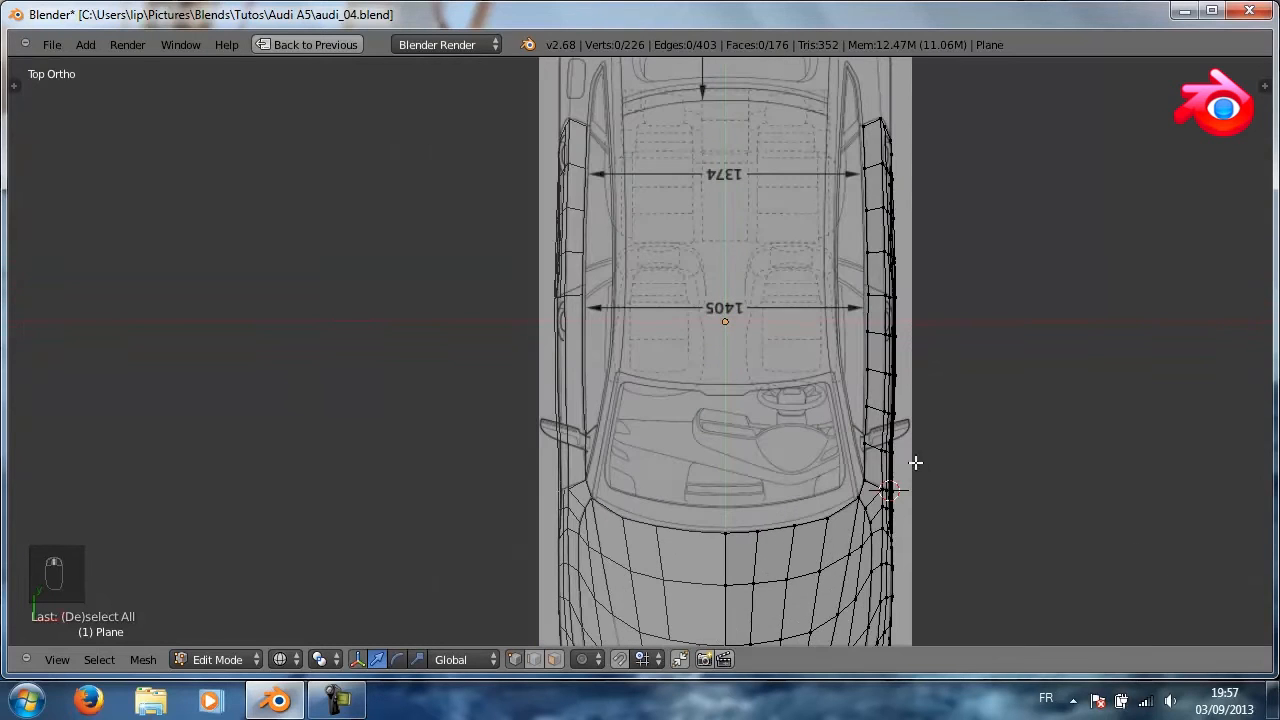
{"action": "key", "text": "z"}
{"action": "middle_click_drag", "start_coordinate": [950, 519], "coordinate": [736, 327]}
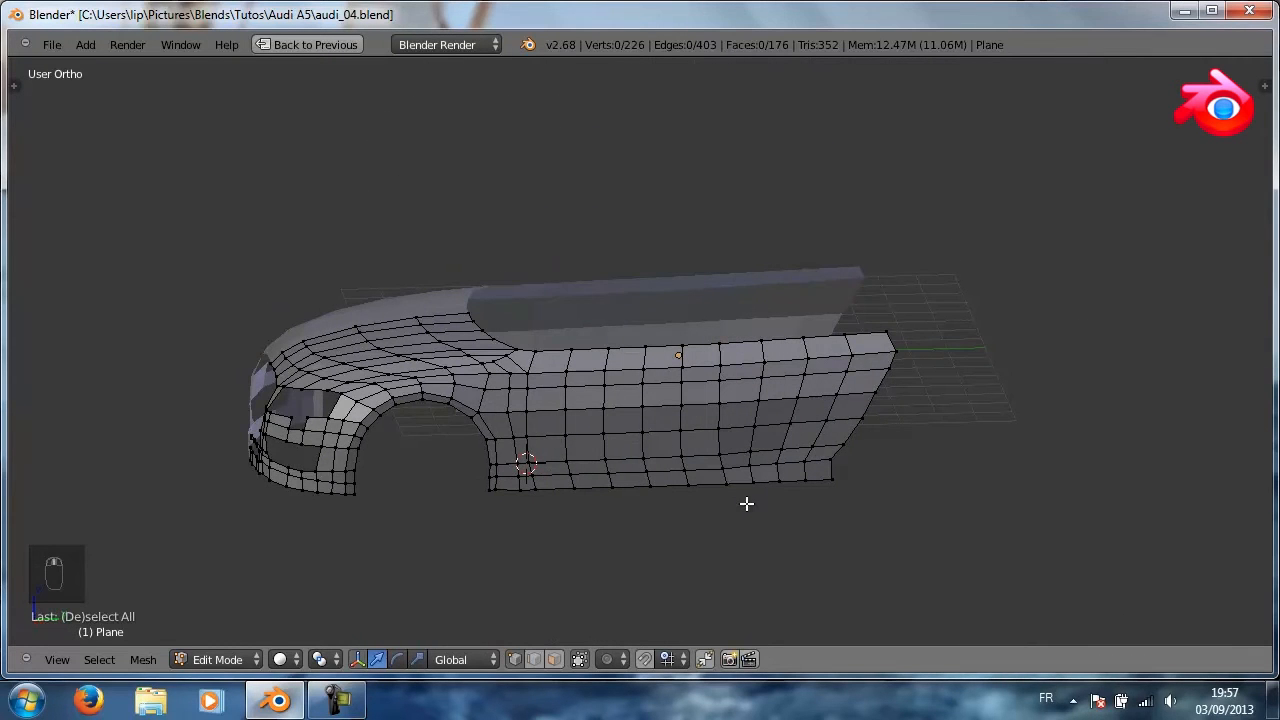
Restore the full window layout with a taller image editor below the 3D view and bring up its image file browser
{"action": "key", "text": "ctrl+alt+q"}
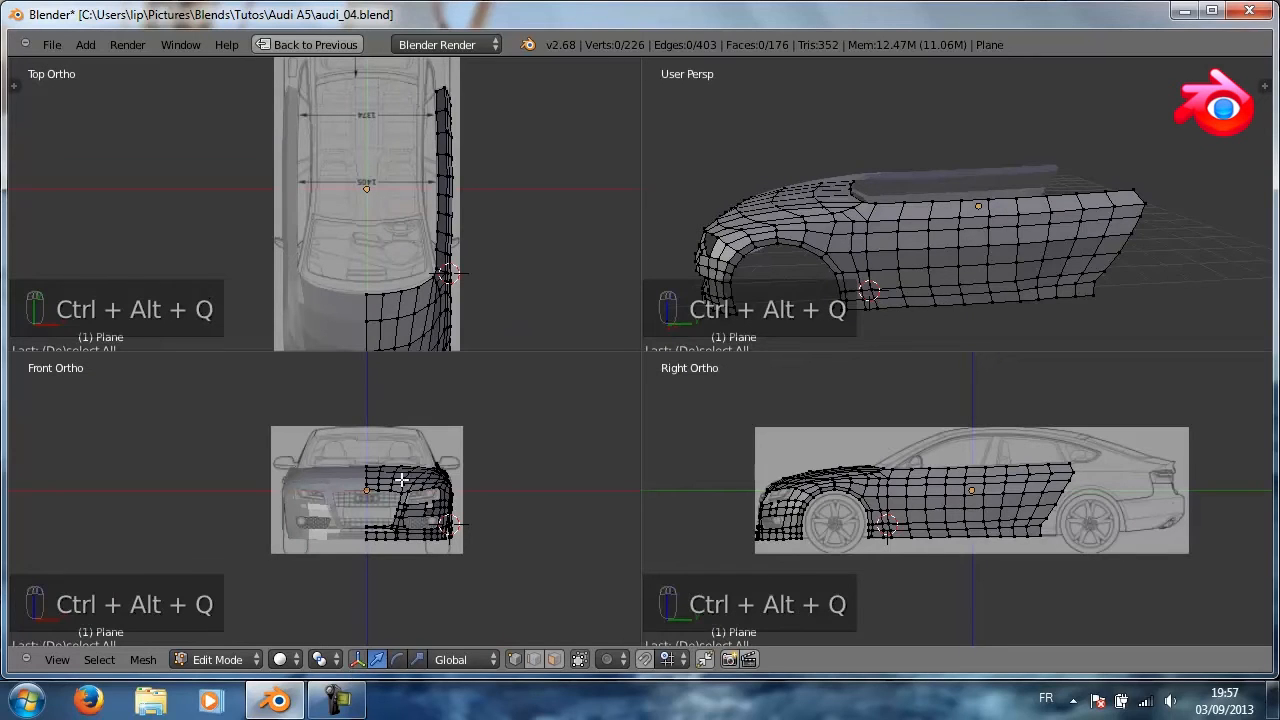
{"action": "key", "text": "shift+space"}
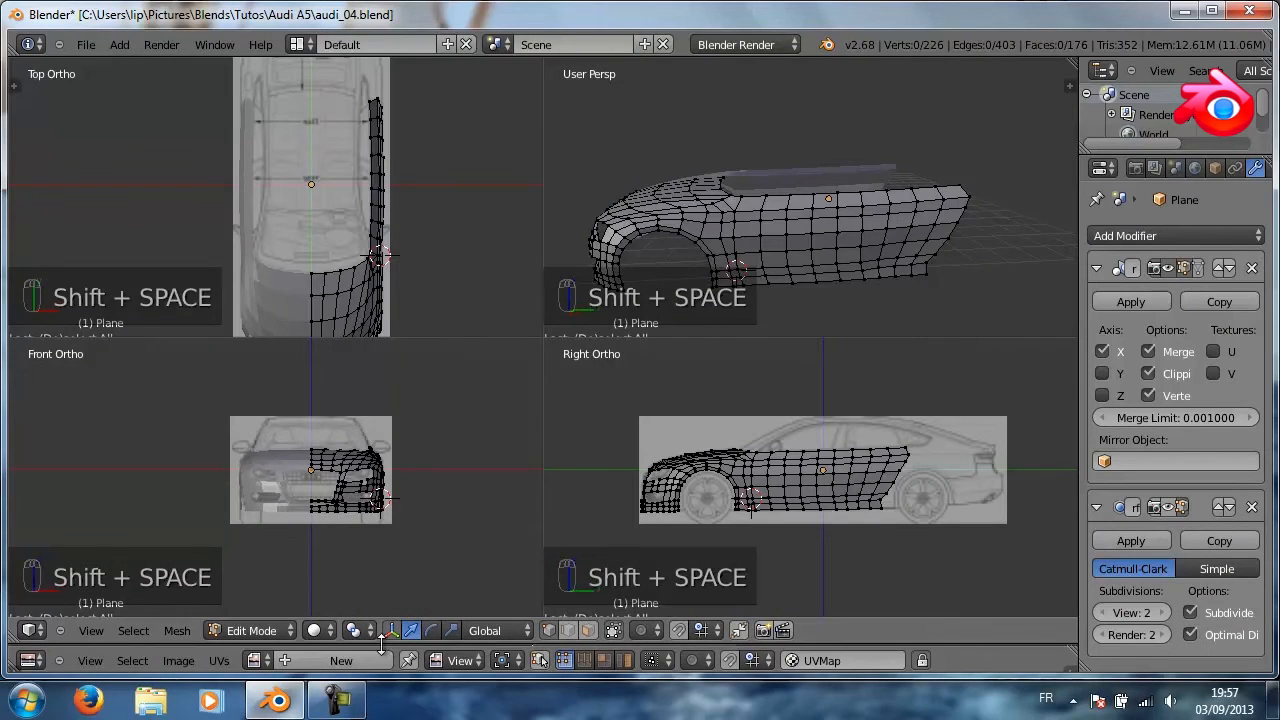
{"action": "left_click_drag", "start_coordinate": [386, 645], "coordinate": [430, 277]}
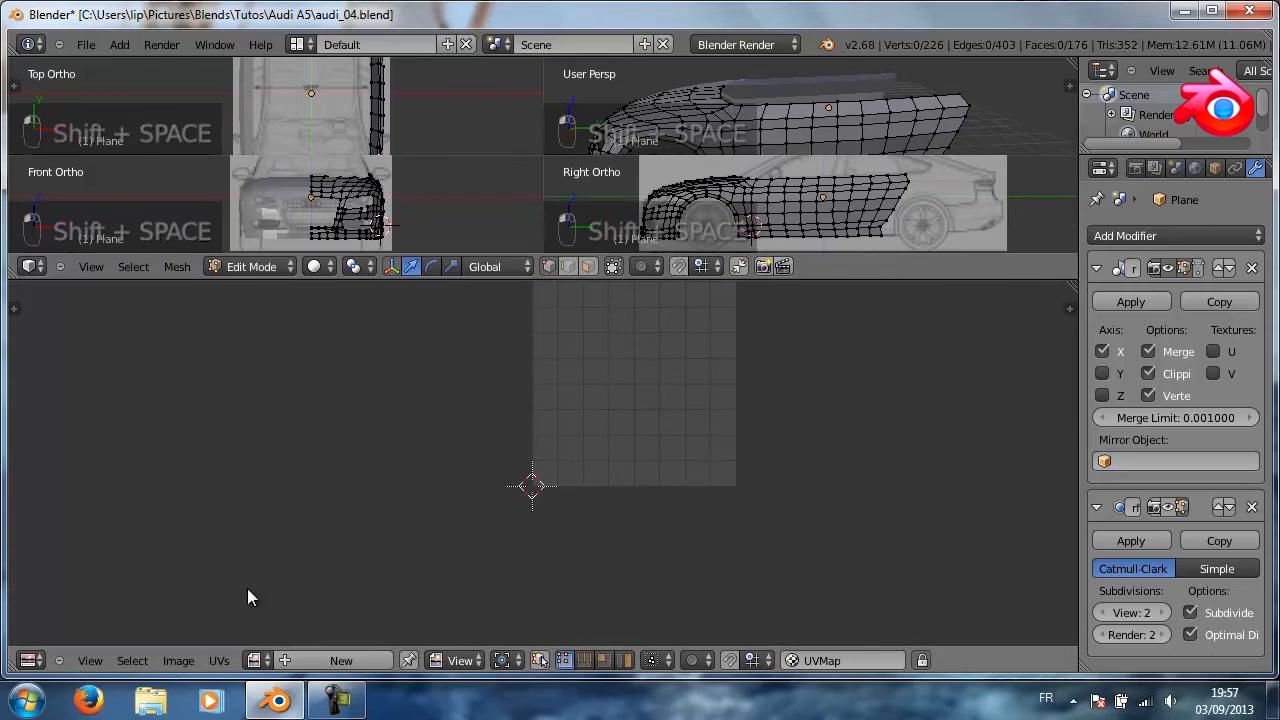
{"action": "left_click", "coordinate": [178, 660]}
{"action": "left_click", "coordinate": [189, 624]}
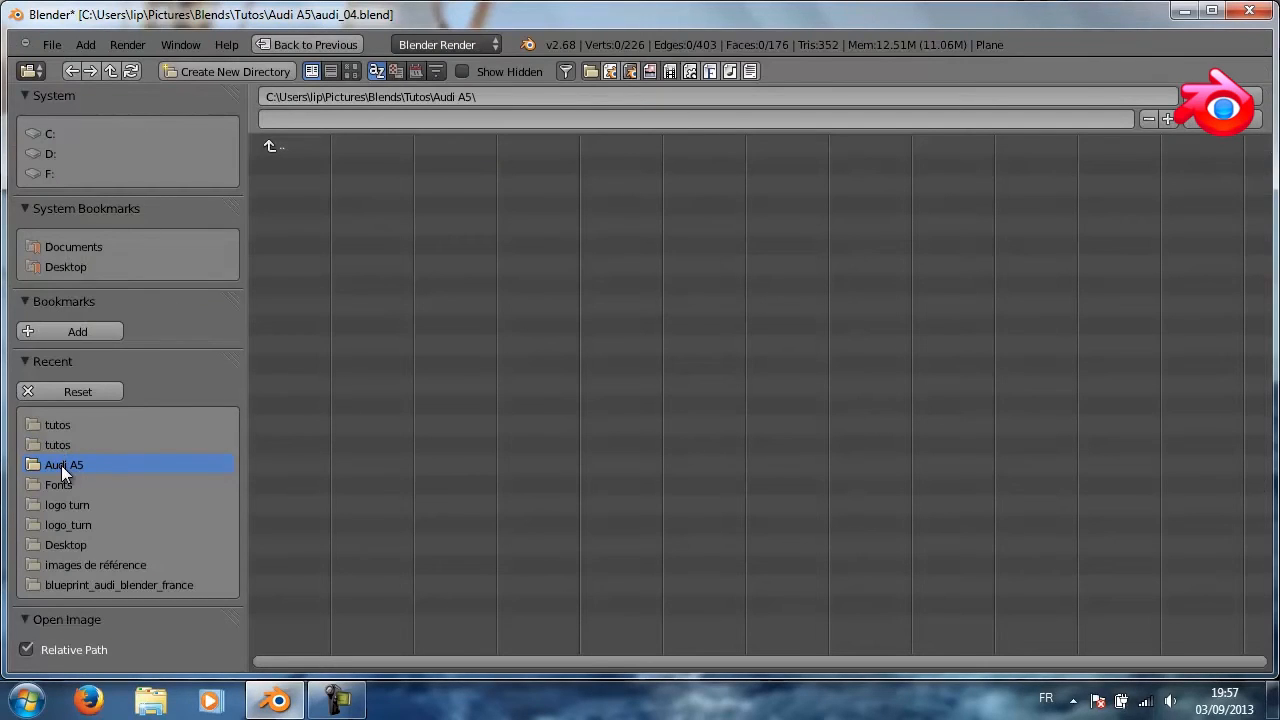
{"action": "left_click", "coordinate": [270, 149]}
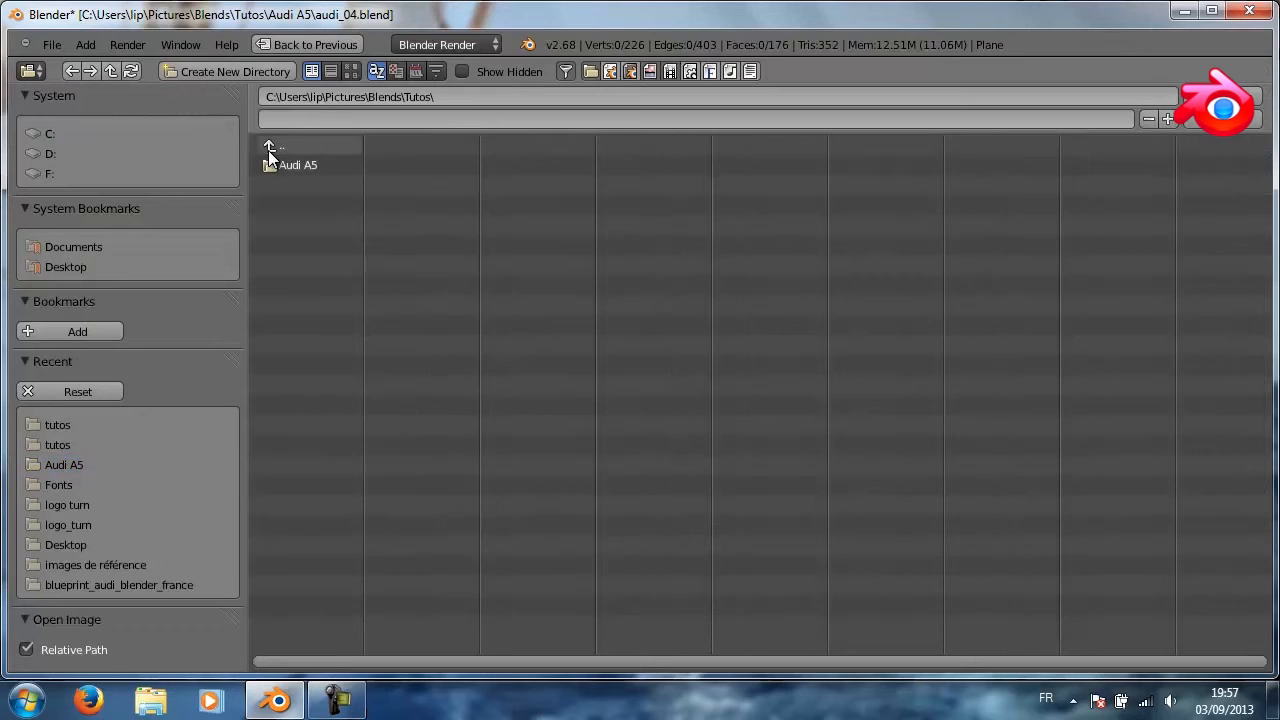
{"action": "left_click", "coordinate": [272, 166]}
{"action": "left_click", "coordinate": [272, 141]}
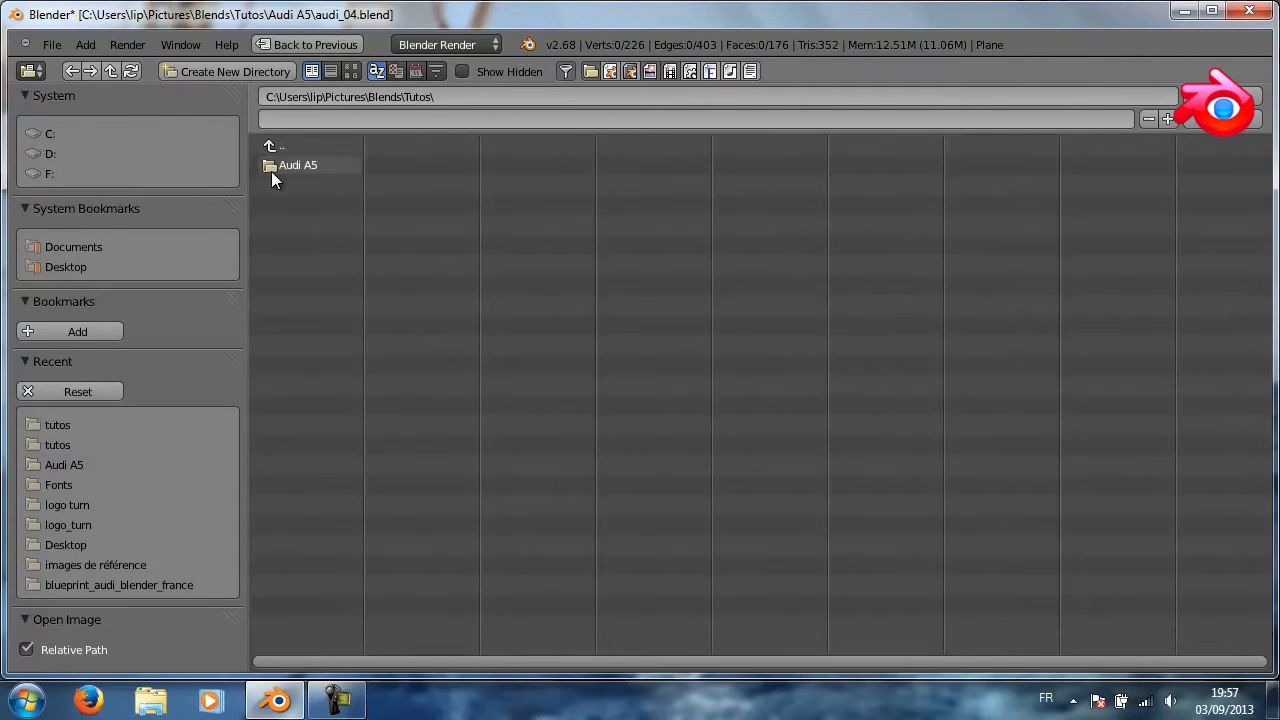
{"action": "left_click", "coordinate": [271, 168]}
{"action": "left_click", "coordinate": [270, 140]}
{"action": "left_click", "coordinate": [268, 143]}
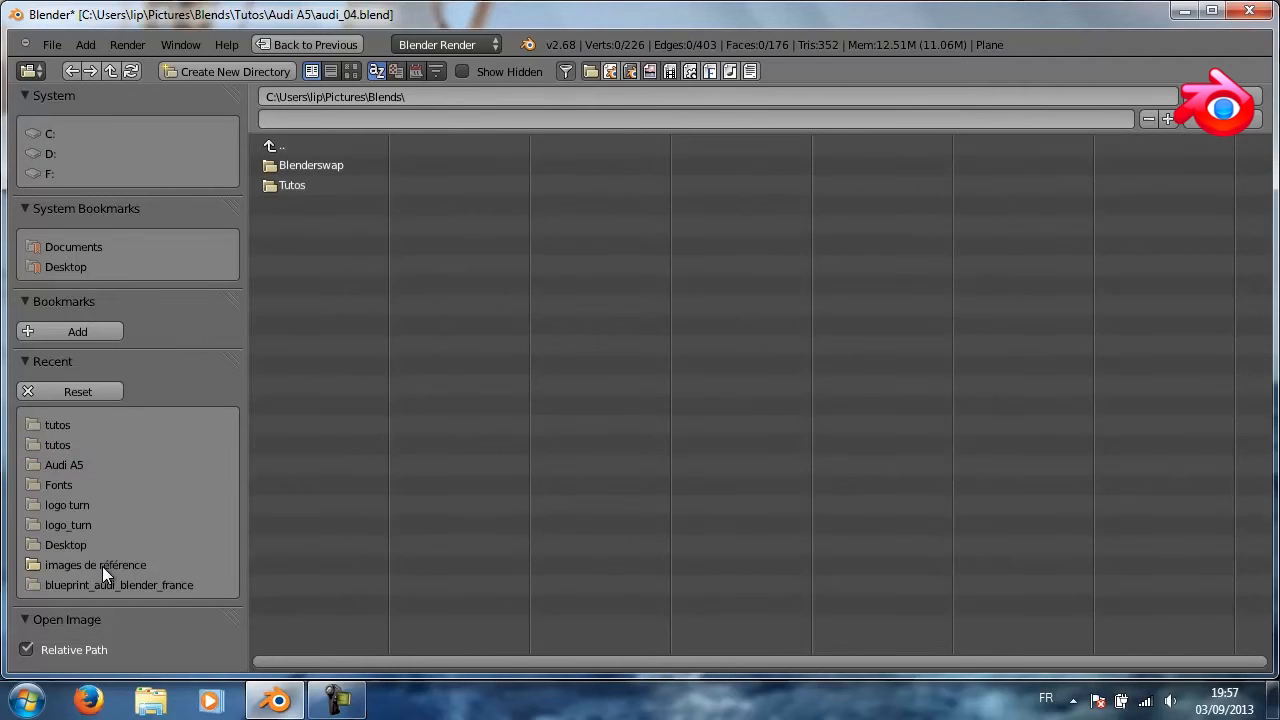
Load the reference photo 7541624.jpg into the image editor, browsing from the "images de référence" folder
{"action": "left_click", "coordinate": [104, 566]}
{"action": "left_click", "coordinate": [298, 166]}
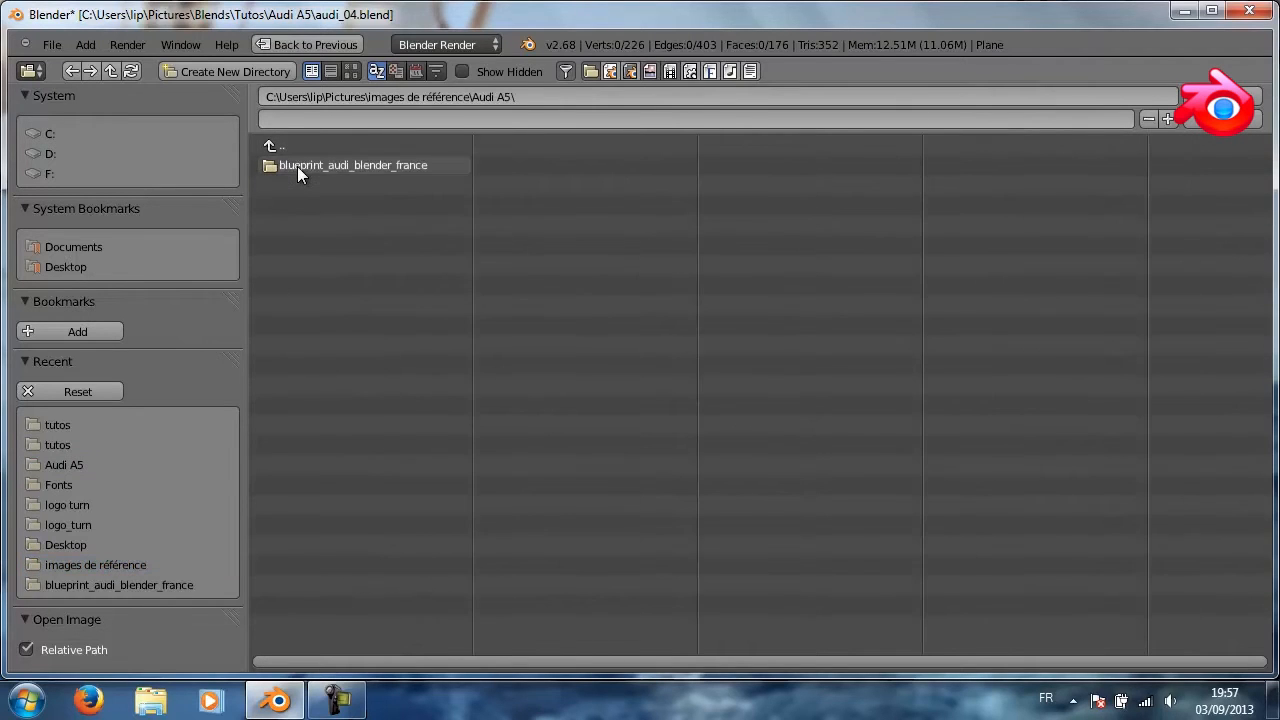
{"action": "left_click", "coordinate": [297, 166]}
{"action": "double_click", "coordinate": [298, 166]}
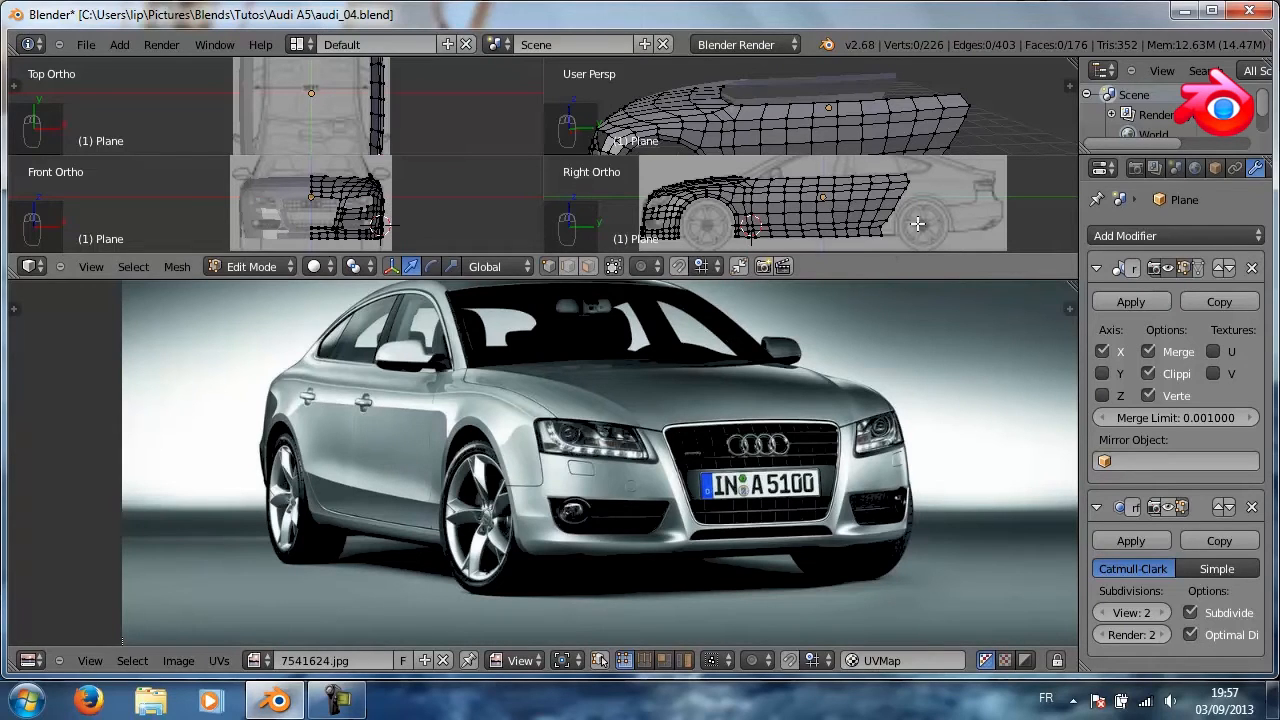
Show only the right side view in wireframe and enlarge the 3D viewport above the reference photo
{"action": "key", "text": "ctrl+alt+q"}
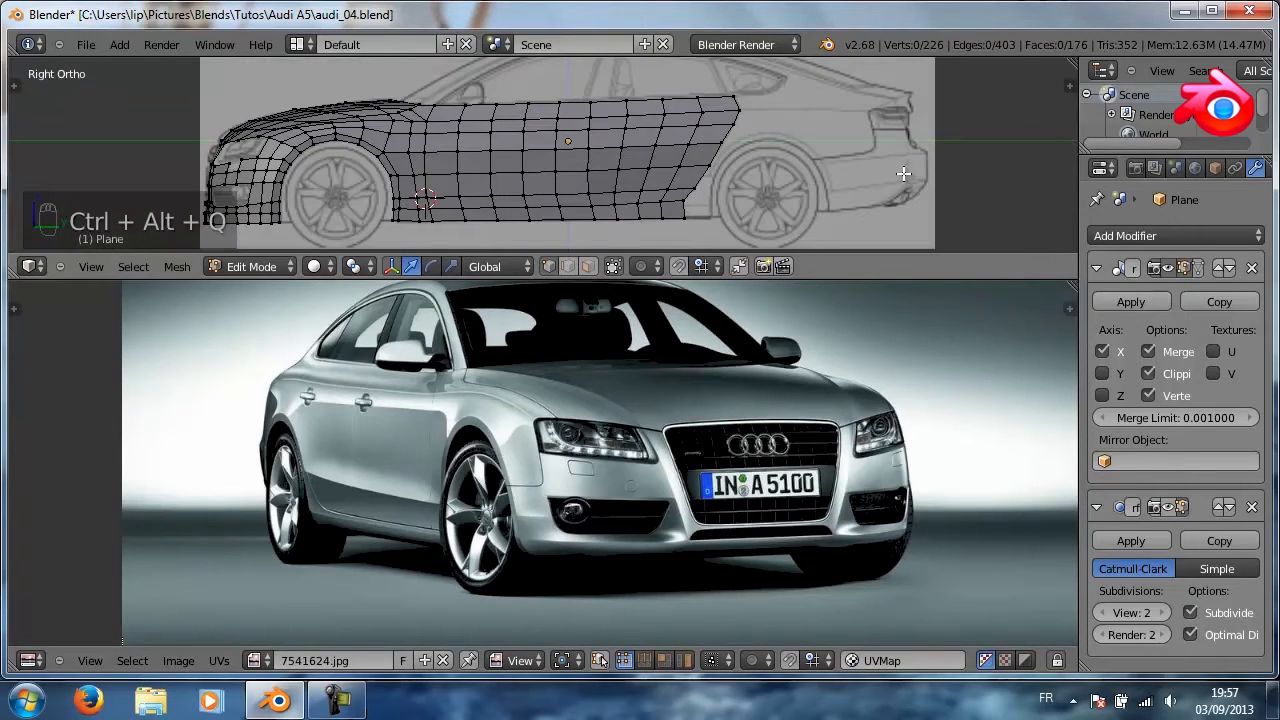
{"action": "left_click_drag", "start_coordinate": [687, 281], "coordinate": [693, 474]}
{"action": "key", "text": "z"}
Move the rear door's trailing-edge vertex just above the lower crease line slightly forward along Y onto the door outline
{"action": "scroll", "coordinate": [598, 287], "scroll_direction": "up", "scroll_amount": 4}
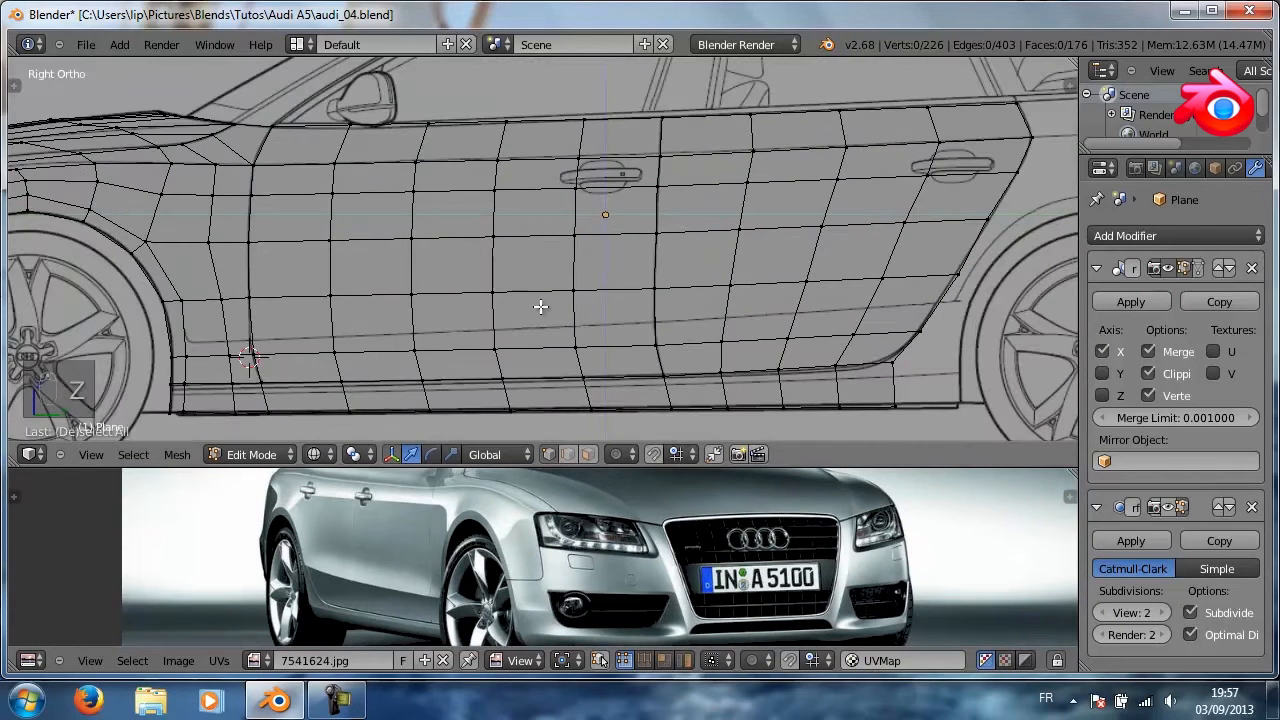
{"action": "middle_click_drag", "start_coordinate": [510, 314], "coordinate": [616, 302], "text": "shift"}
{"action": "scroll", "coordinate": [616, 302], "scroll_direction": "up", "scroll_amount": 2}
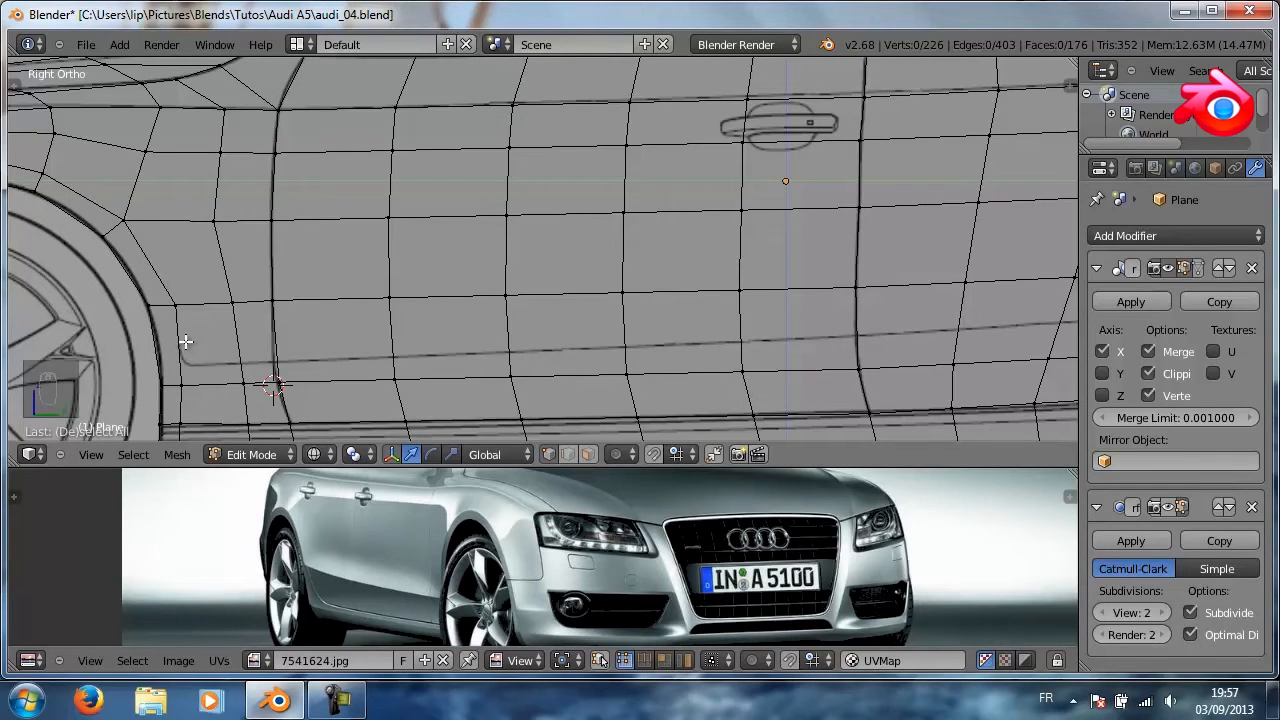
{"action": "middle_click_drag", "start_coordinate": [734, 306], "coordinate": [270, 337], "text": "shift"}
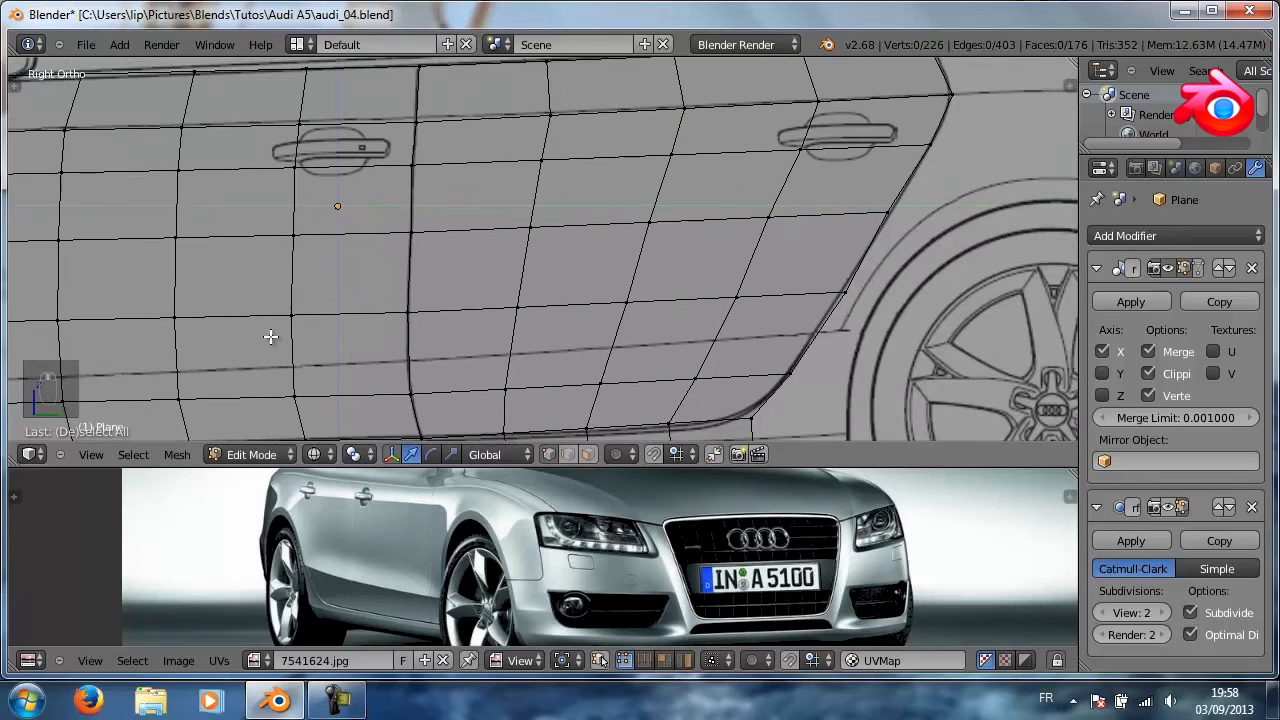
{"action": "right_click", "coordinate": [845, 290]}
{"action": "left_click_drag", "start_coordinate": [913, 293], "coordinate": [907, 293]}
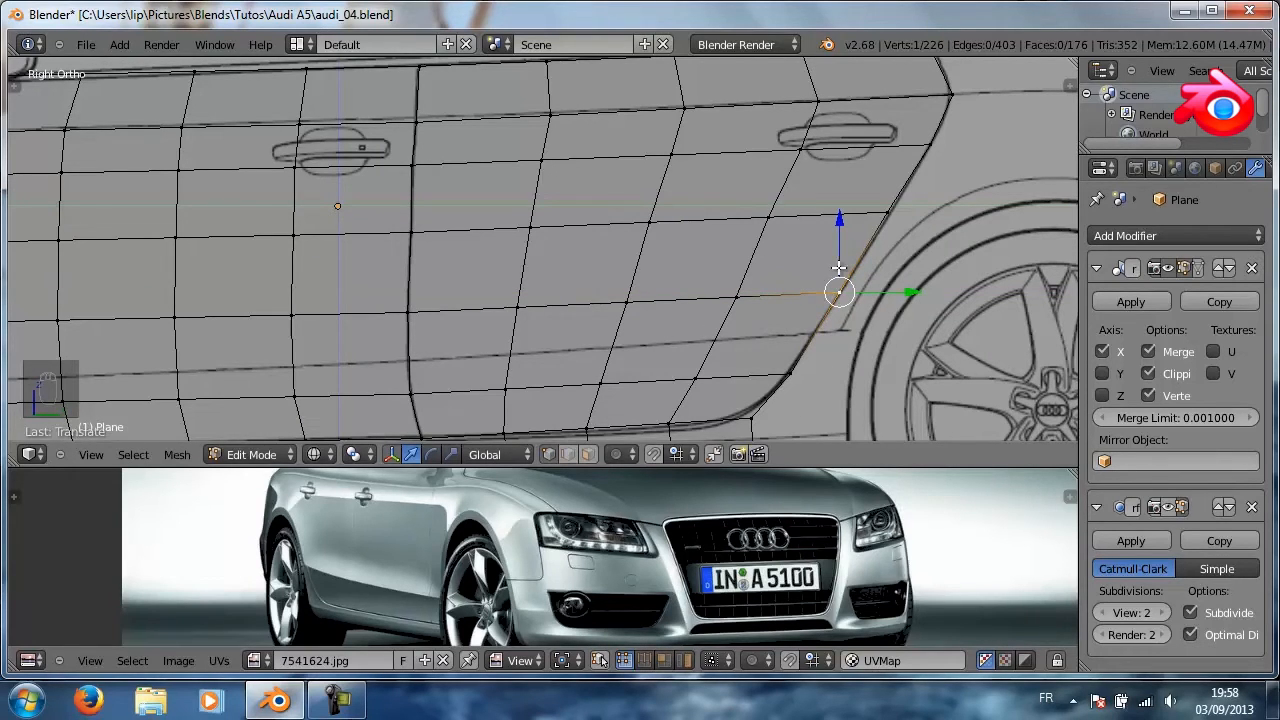
Raise the lower horizontal edge loop of the doors along Z to the crease line on the side blueprint
{"action": "middle_click_drag", "start_coordinate": [498, 304], "coordinate": [805, 266], "text": "shift"}
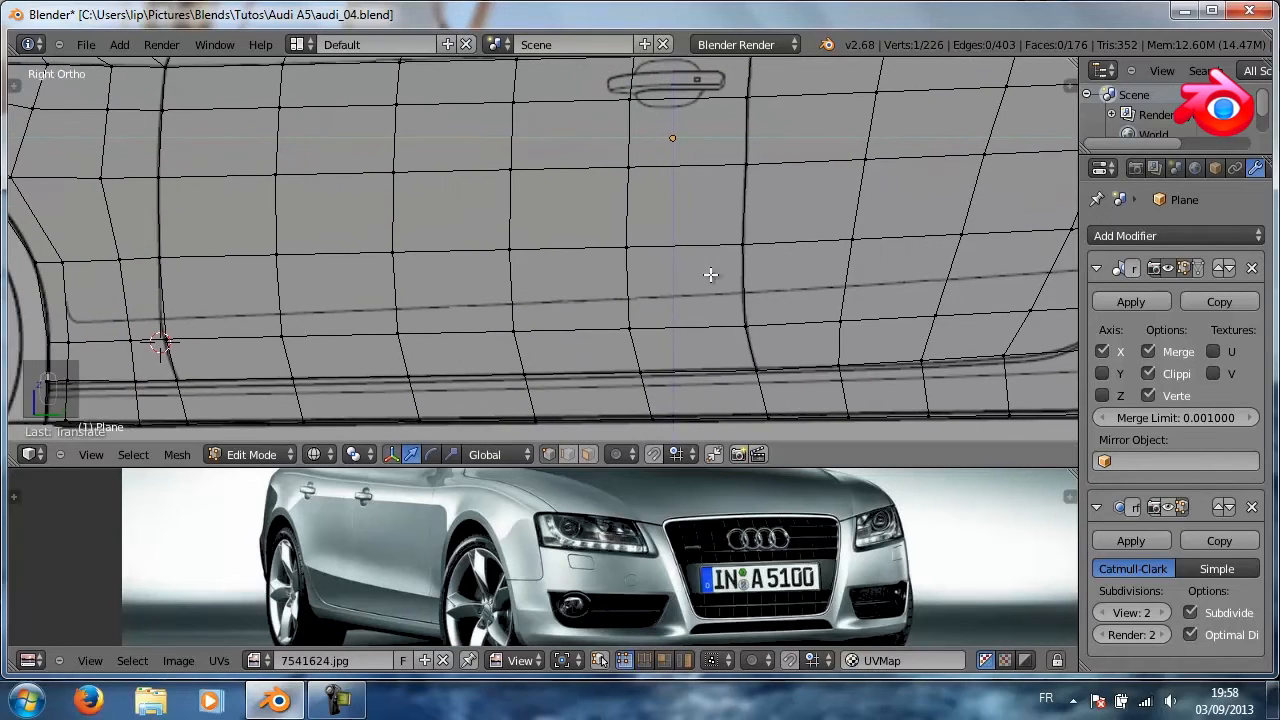
{"action": "right_click", "coordinate": [62, 262]}
{"action": "right_click", "coordinate": [119, 259]}
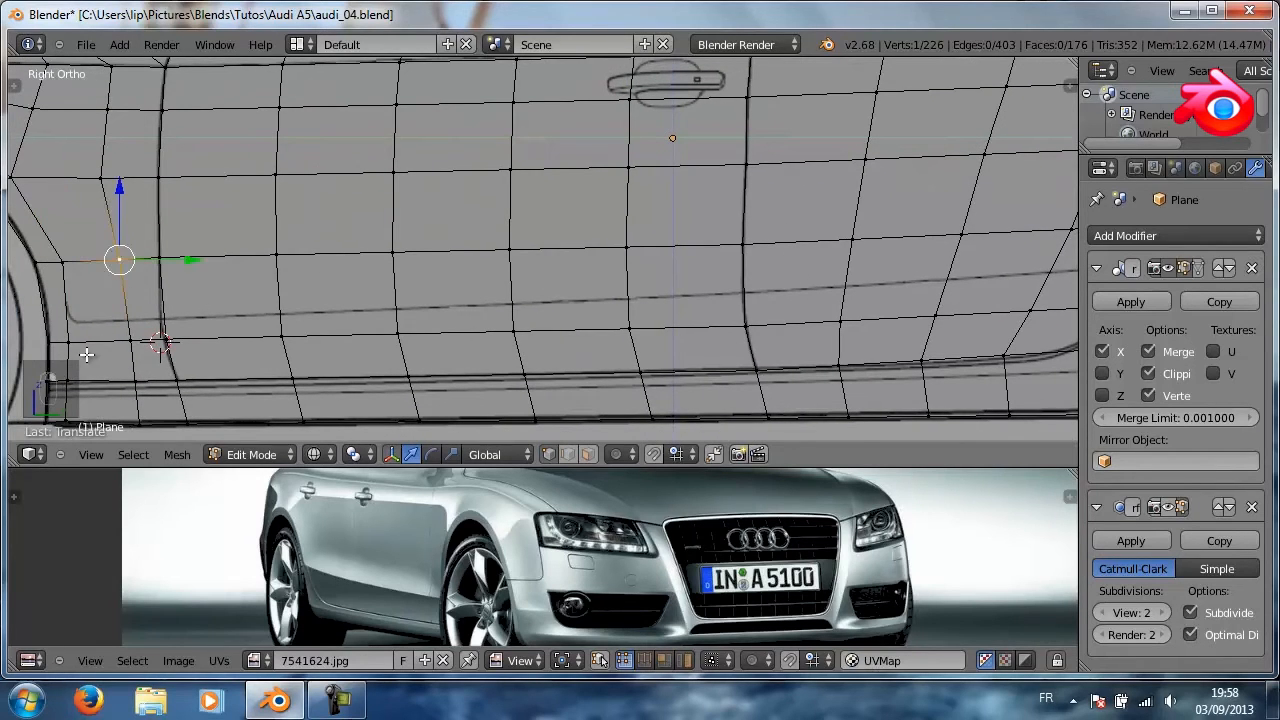
{"action": "right_click", "coordinate": [67, 344]}
{"action": "right_click", "coordinate": [131, 340], "text": "shift"}
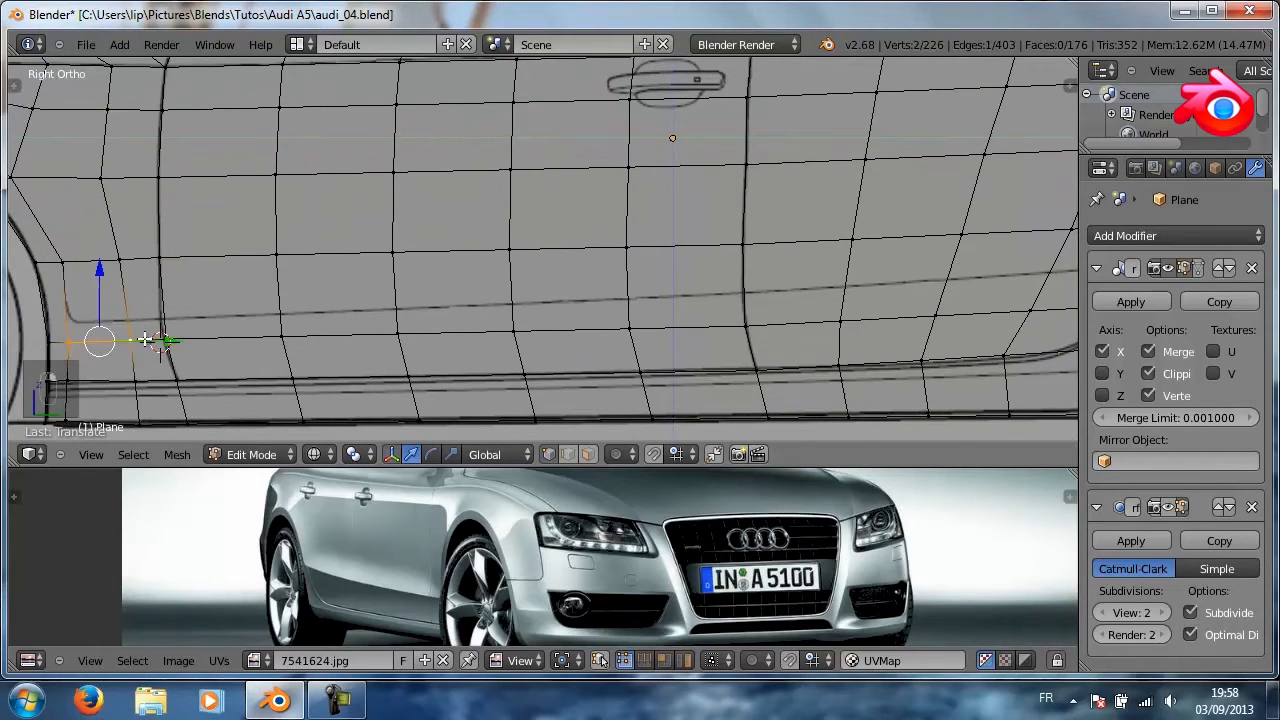
{"action": "right_click", "coordinate": [211, 339], "text": "alt"}
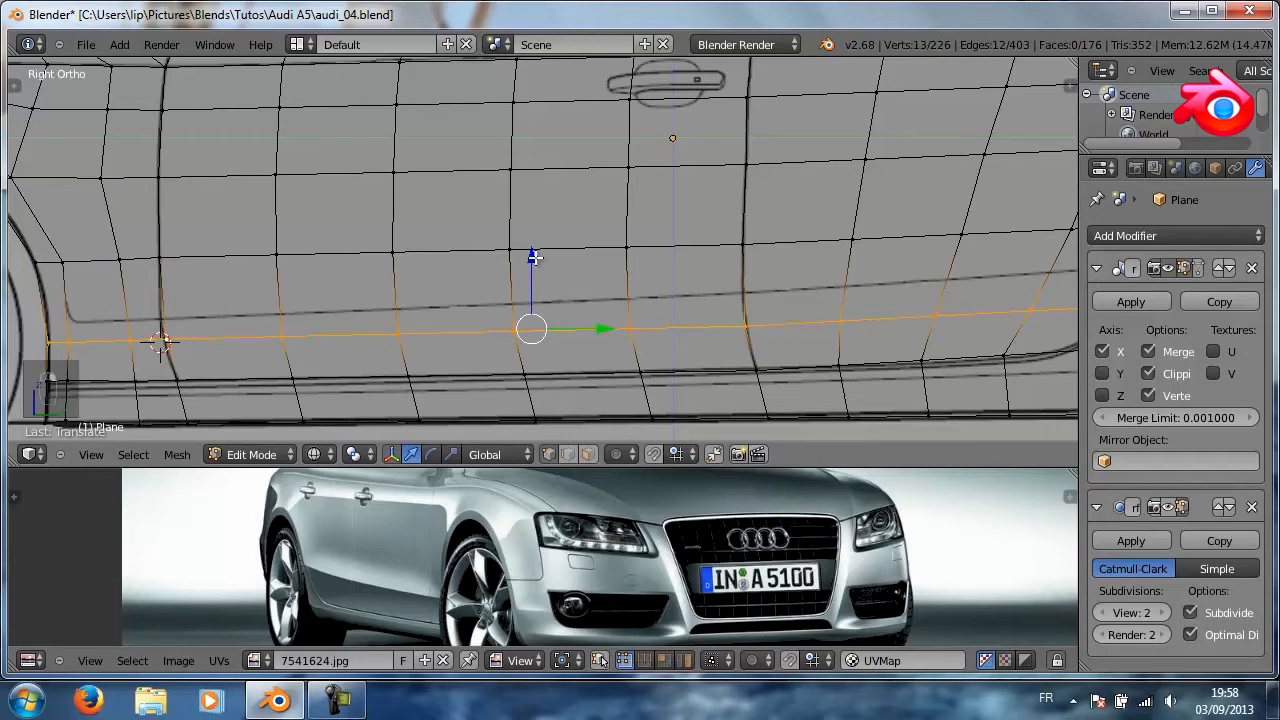
{"action": "left_click_drag", "start_coordinate": [535, 258], "coordinate": [531, 236]}
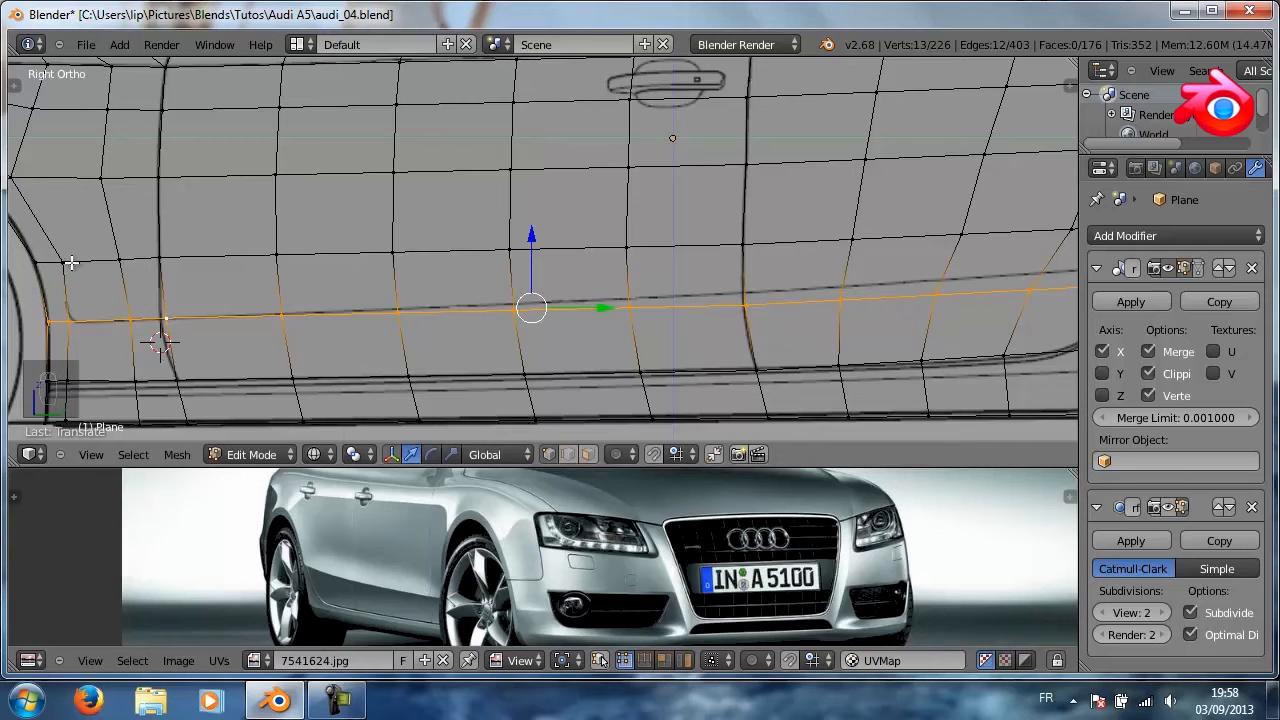
{"action": "scroll", "coordinate": [430, 330], "scroll_direction": "down", "scroll_amount": 2}
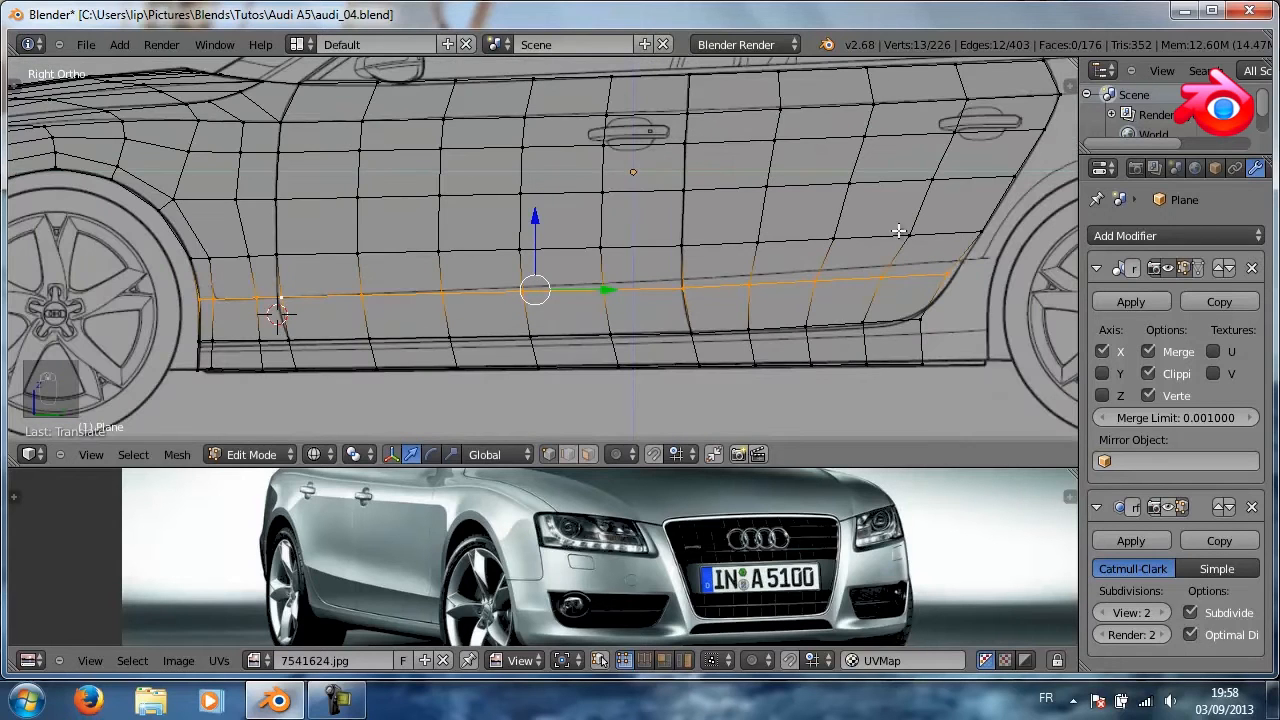
Move the raised loop's rear end vertex slightly backward along Y and up along Z, where the crease meets the rear door's edge
{"action": "right_click", "coordinate": [955, 270]}
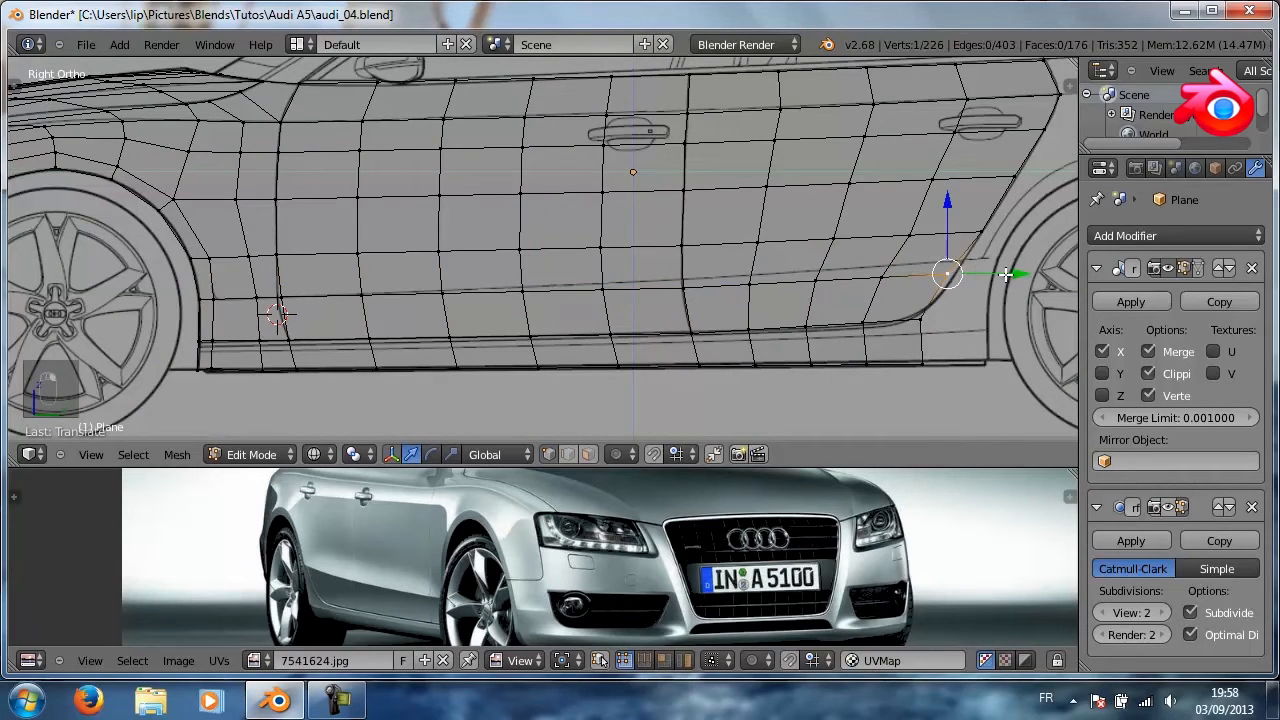
{"action": "key", "text": "ctrl+alt+q"}
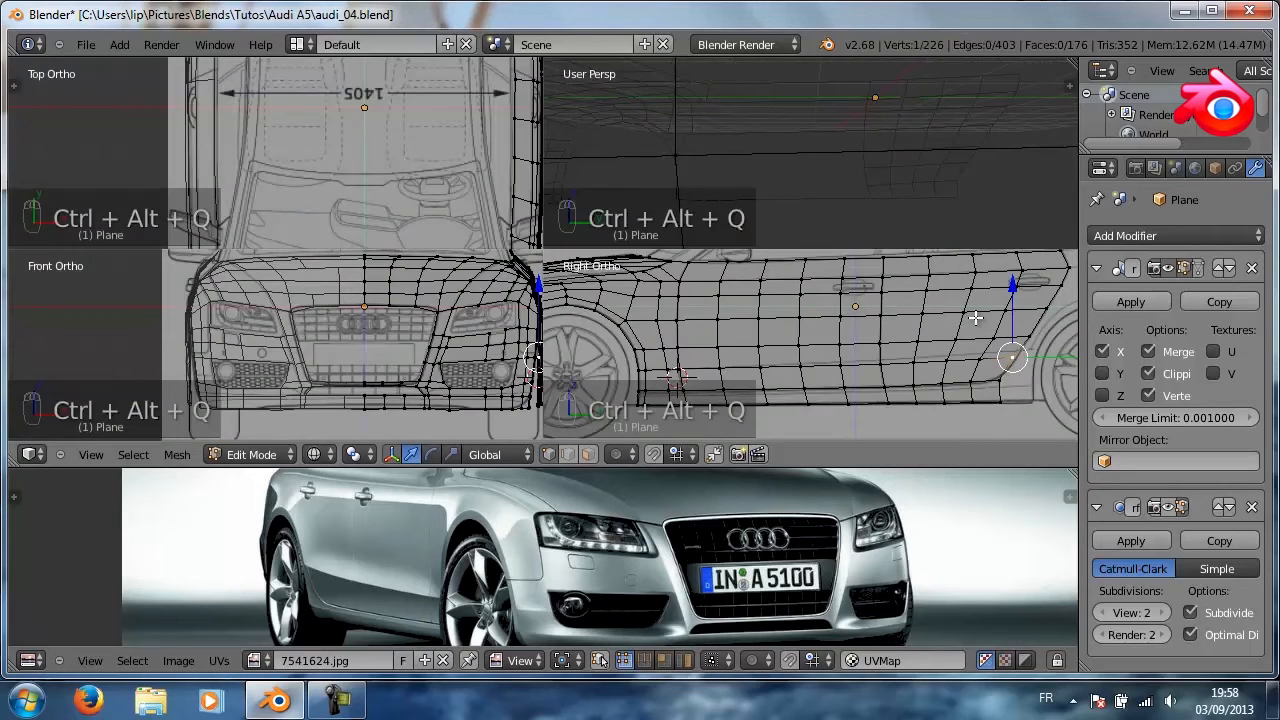
{"action": "key", "text": "ctrl+alt+q"}
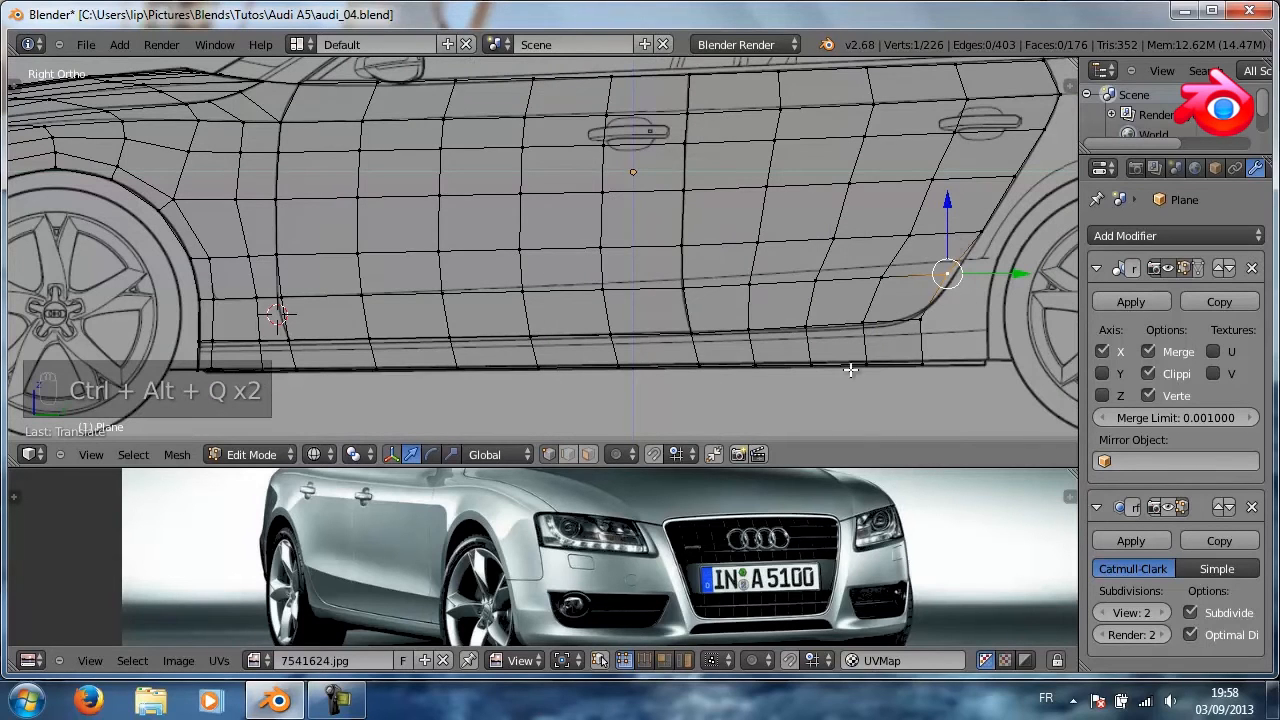
{"action": "left_click_drag", "start_coordinate": [829, 466], "coordinate": [855, 590]}
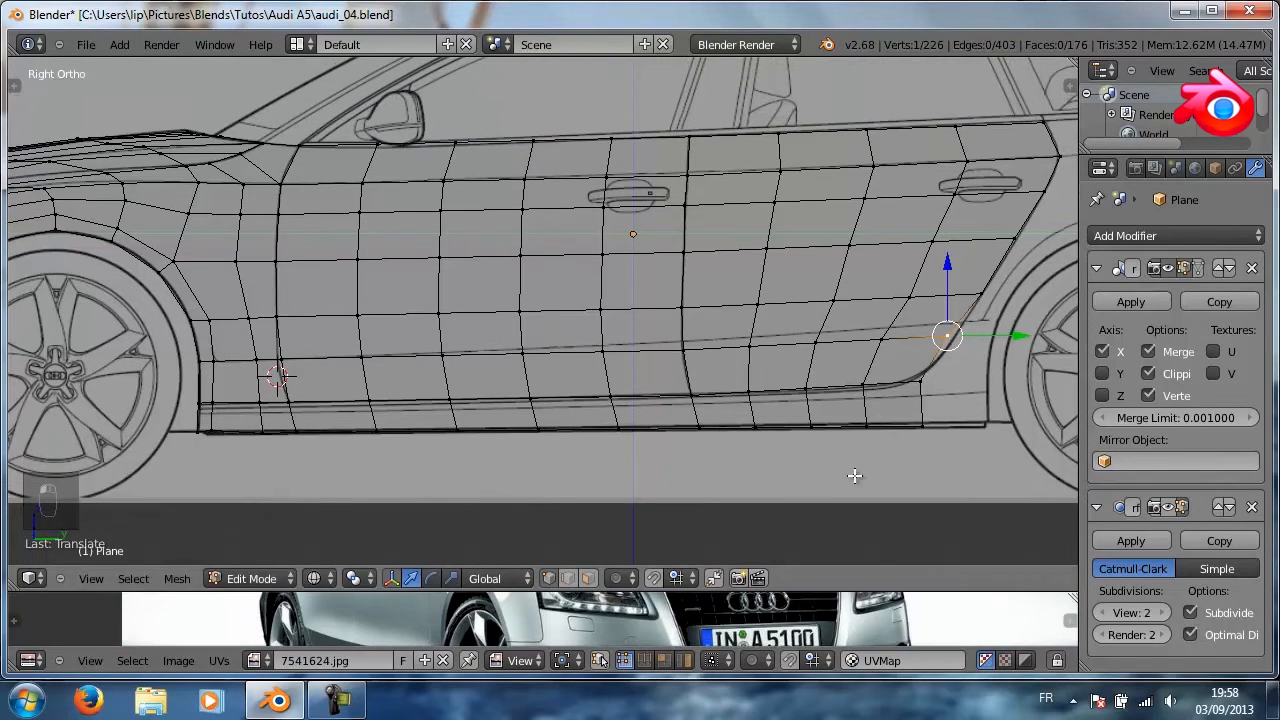
{"action": "left_click_drag", "start_coordinate": [1010, 335], "coordinate": [1018, 334]}
{"action": "left_click_drag", "start_coordinate": [954, 263], "coordinate": [956, 253]}
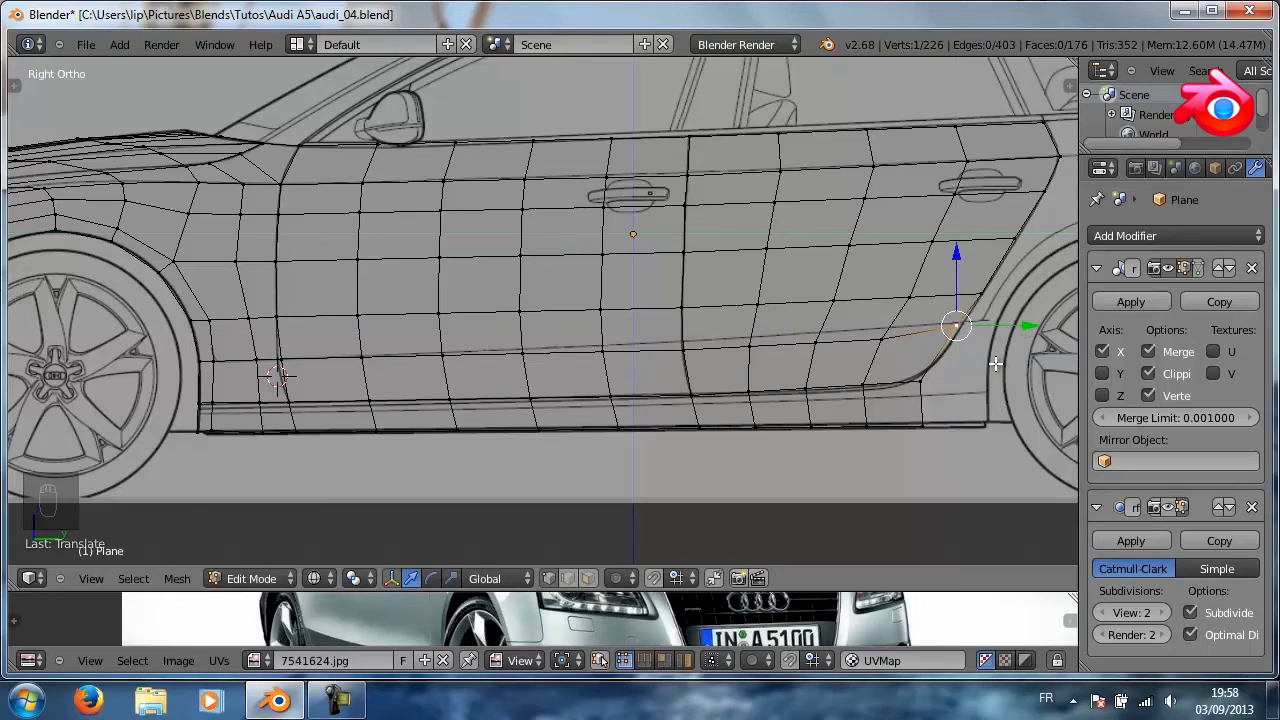
Maximize the 3D viewport and shift the crease loop's rear end vertex slightly backward along Y onto the rear door's edge
{"action": "key", "text": "shift+space"}
{"action": "scroll", "coordinate": [1000, 370], "scroll_direction": "up", "scroll_amount": 2}
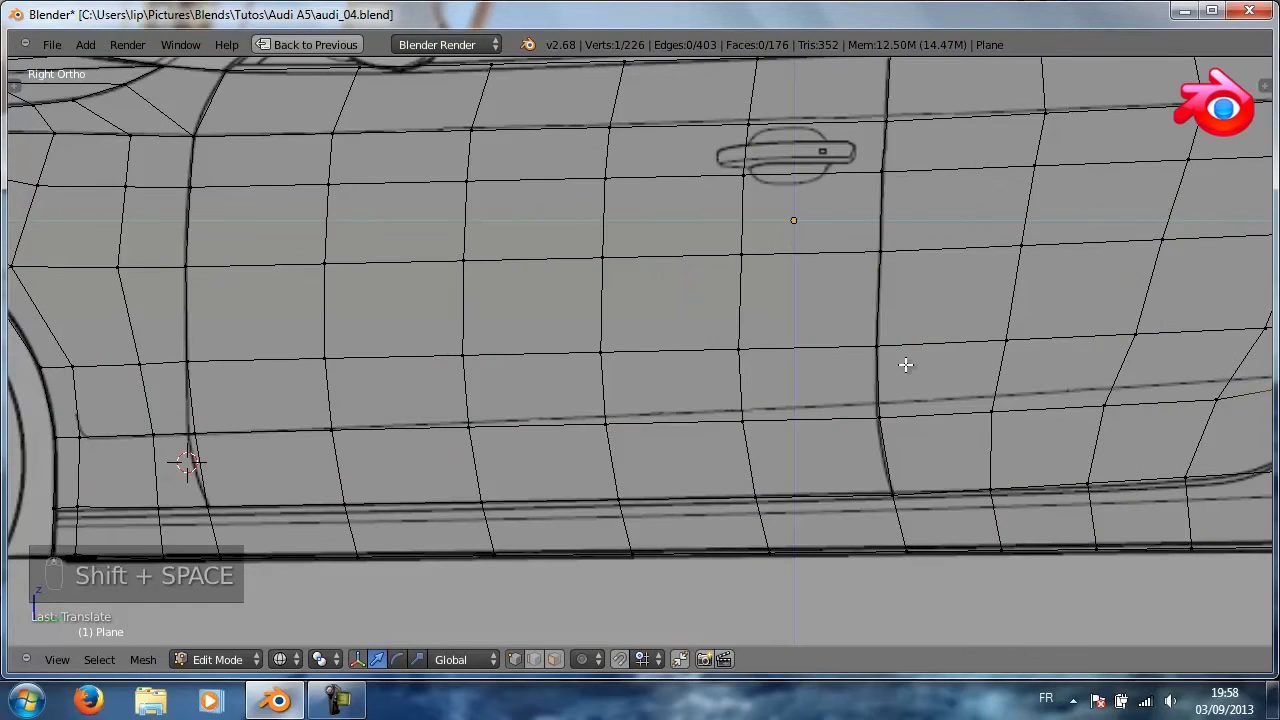
{"action": "middle_click_drag", "start_coordinate": [905, 364], "coordinate": [531, 337], "text": "shift"}
{"action": "middle_click_drag", "start_coordinate": [834, 331], "coordinate": [418, 397], "text": "shift"}
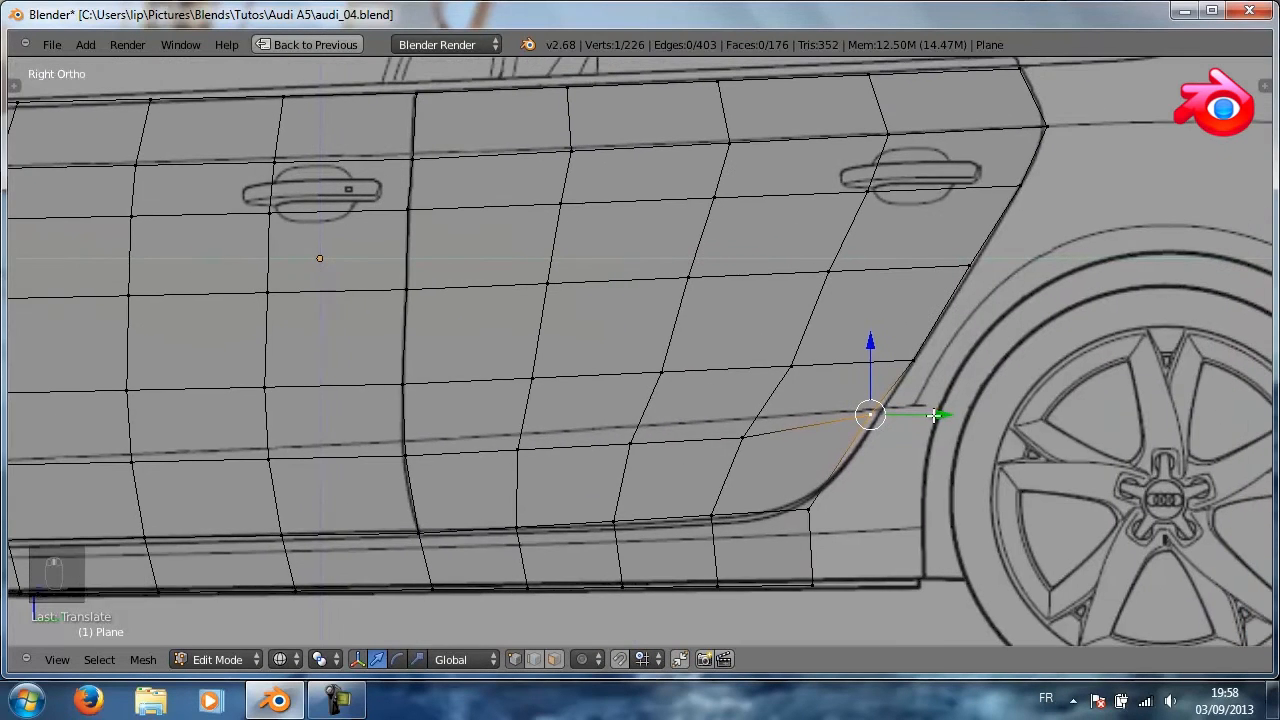
{"action": "left_click_drag", "start_coordinate": [925, 414], "coordinate": [950, 415]}
Raise the crease loop's last inner vertex and its rear end vertex on the rear door along Z onto the crease line
{"action": "right_click", "coordinate": [741, 437]}
{"action": "key", "text": "g"}
{"action": "key", "text": "z"}
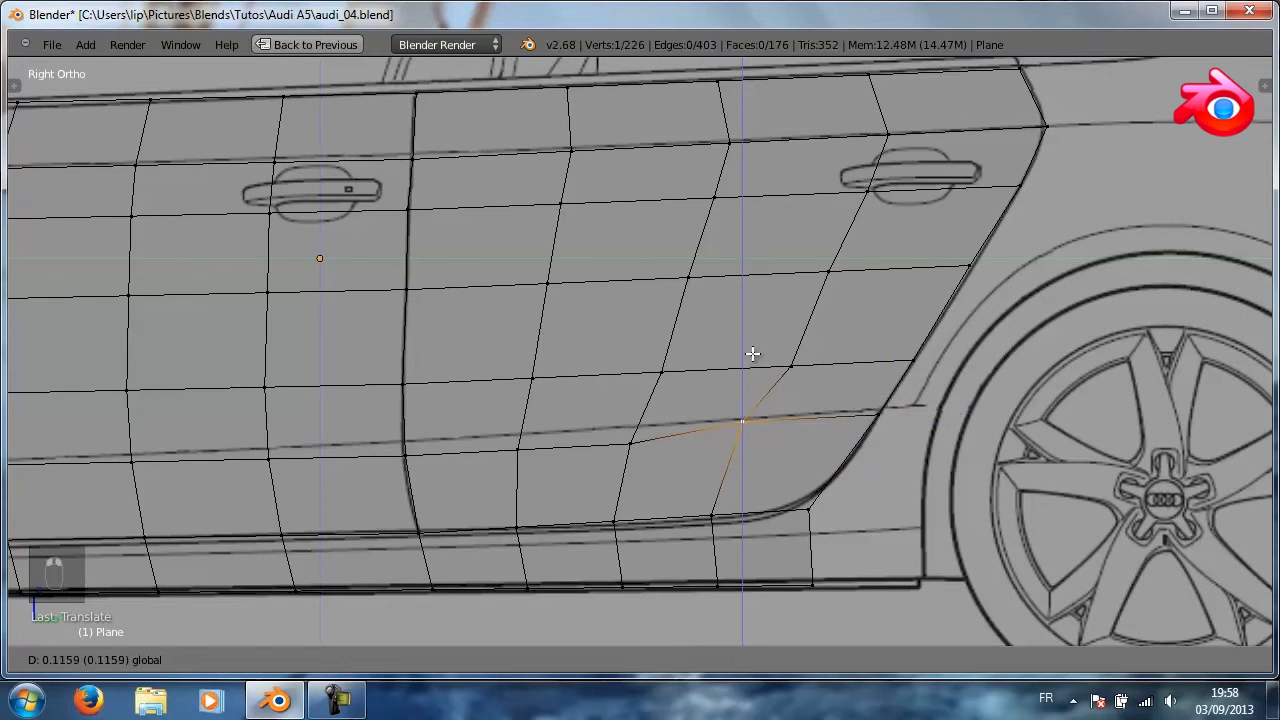
{"action": "left_click", "coordinate": [751, 349]}
{"action": "right_click", "coordinate": [882, 414]}
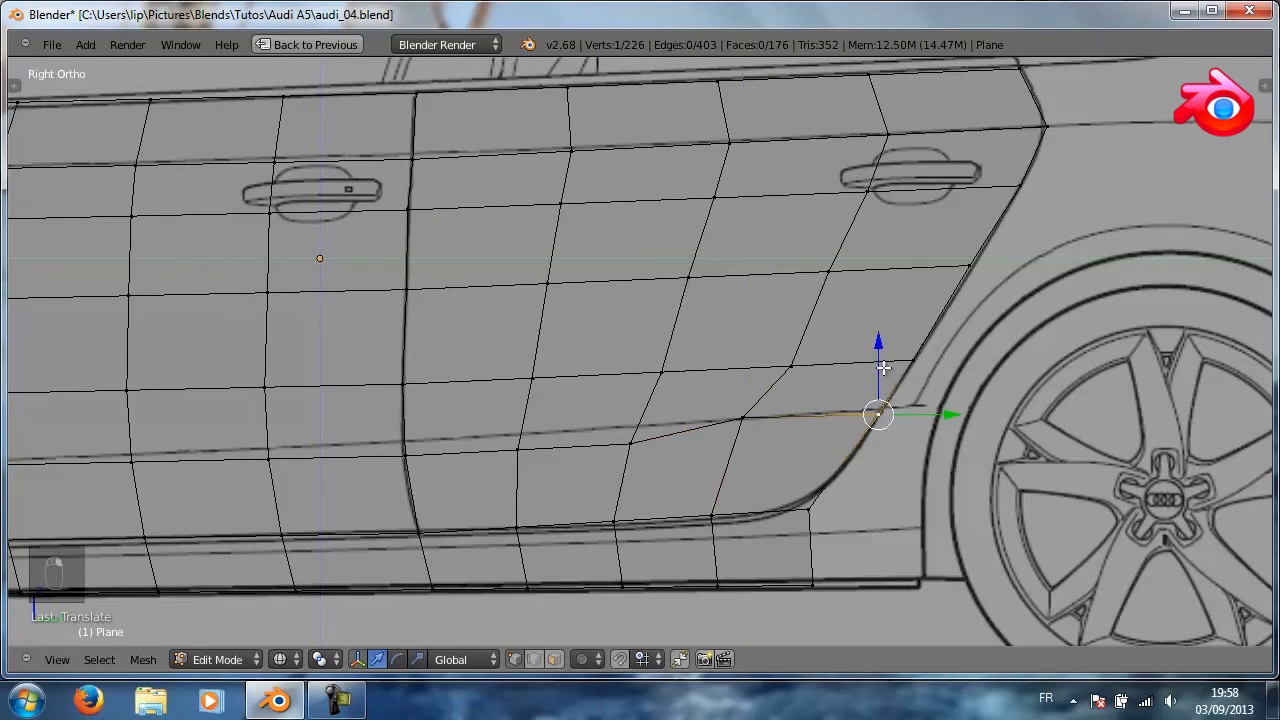
{"action": "key", "text": "g"}
{"action": "key", "text": "z"}
{"action": "left_click", "coordinate": [880, 362]}
Slide the crease loop's last inner vertex backward along Y to line up with the vertical edge above it
{"action": "right_click", "coordinate": [755, 408]}
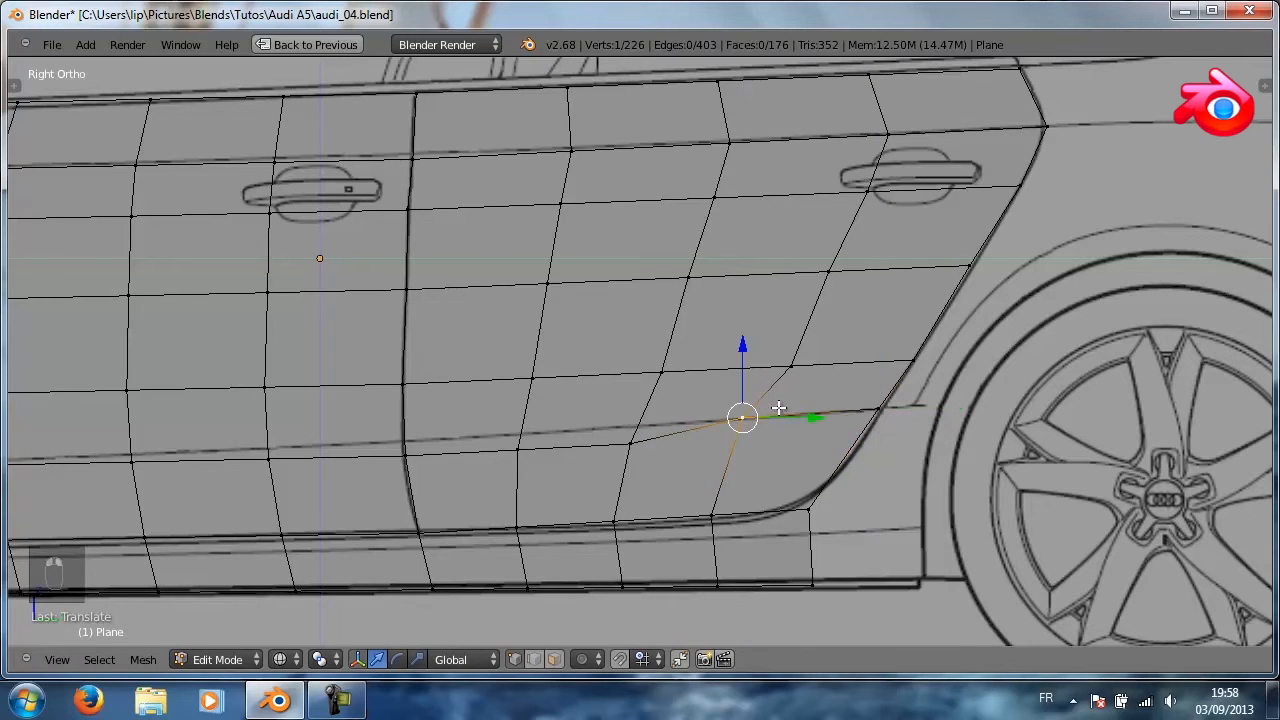
{"action": "key", "text": "g"}
{"action": "key", "text": "y"}
{"action": "left_click", "coordinate": [840, 420]}
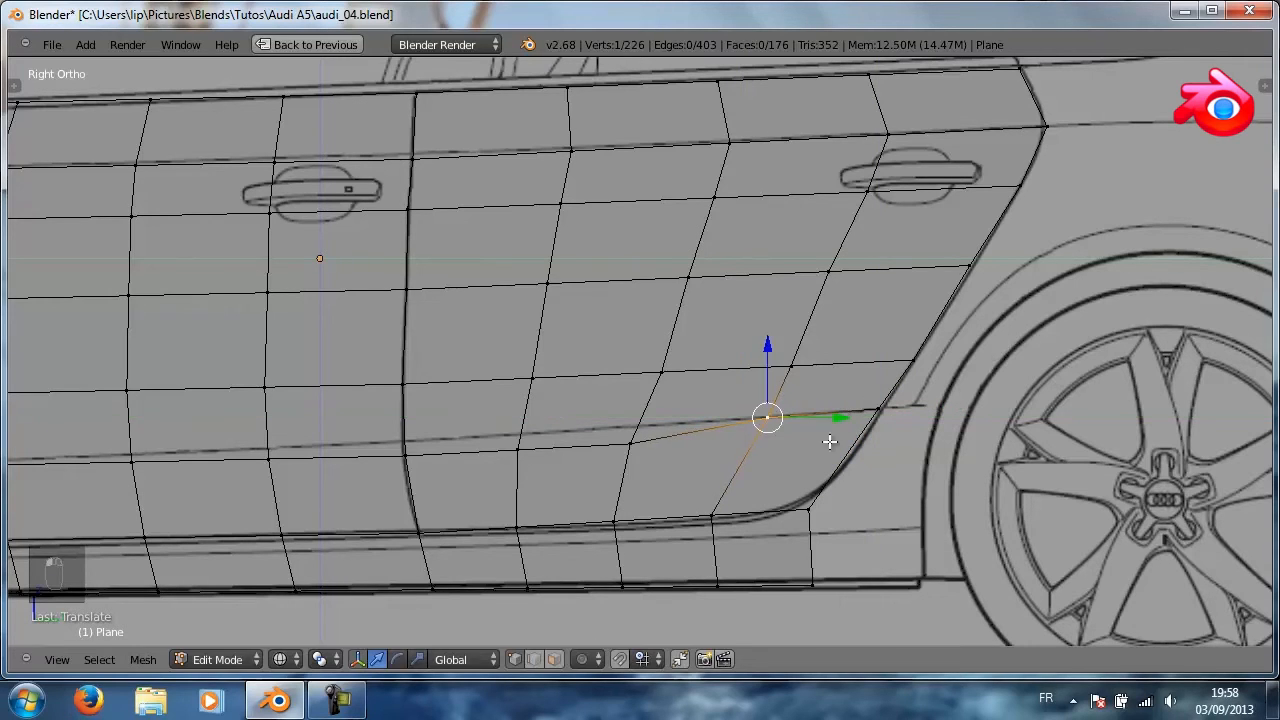
Move the vertex directly below it, on the rear door's lower edge, backward along Y
{"action": "right_click", "coordinate": [711, 516]}
{"action": "key", "text": "g"}
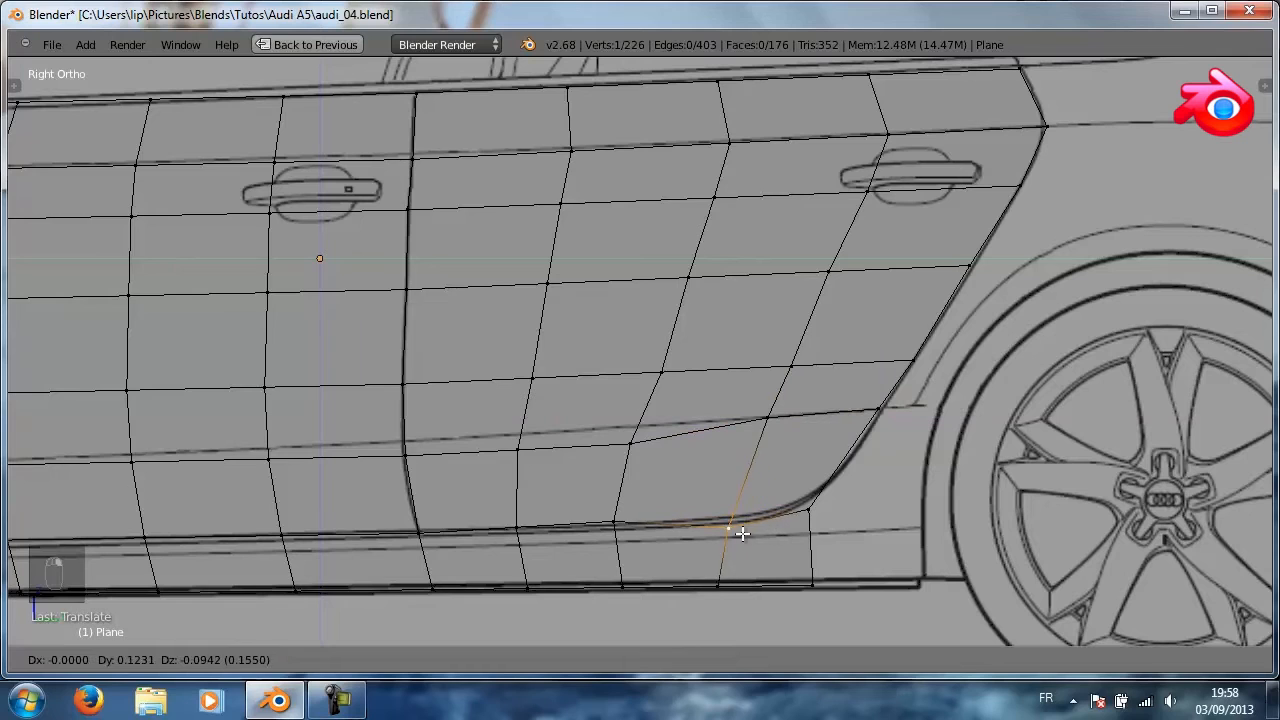
{"action": "right_click", "coordinate": [742, 532]}
{"action": "key", "text": "g"}
{"action": "key", "text": "y"}
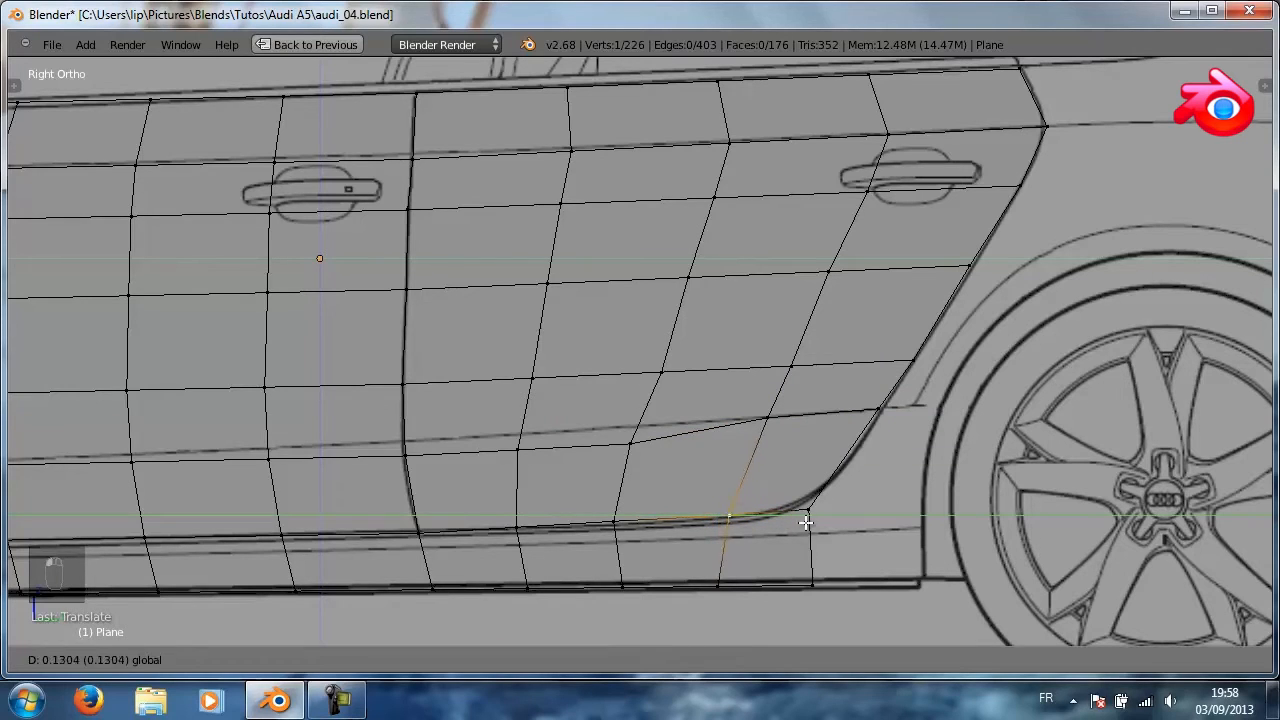
{"action": "left_click", "coordinate": [806, 521]}
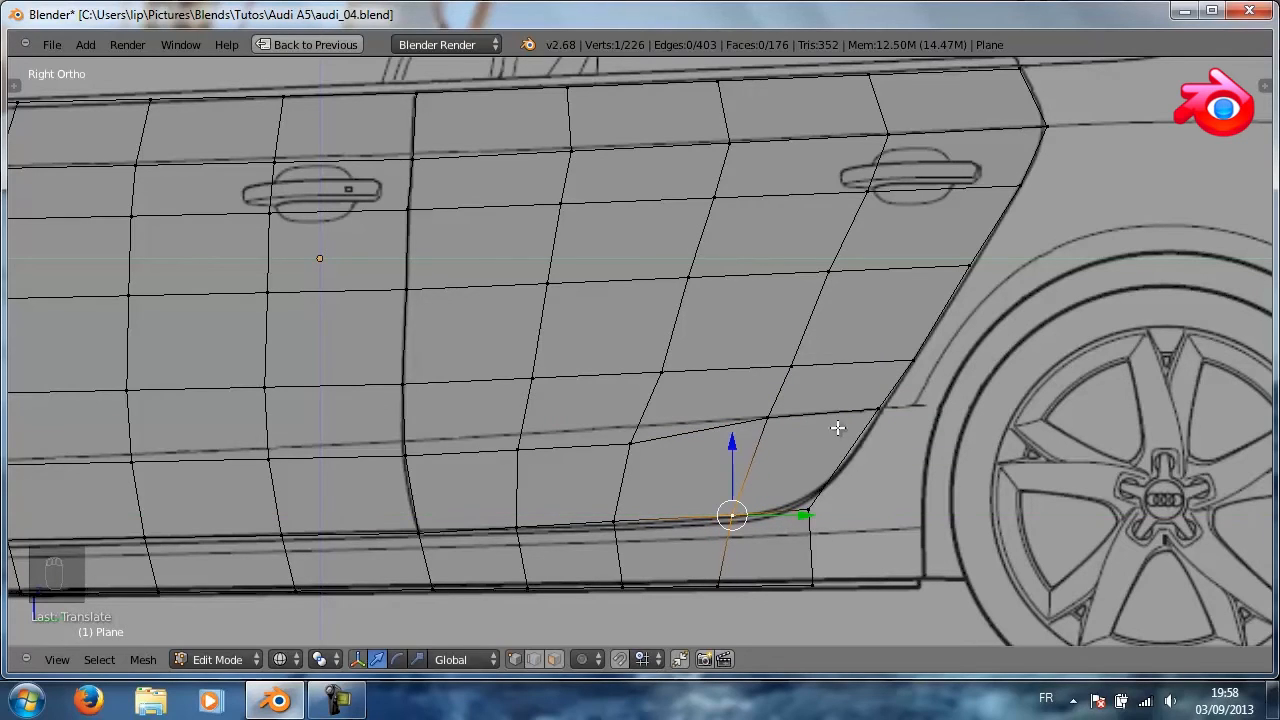
Nudge the crease loop's rear end vertex backward along Y onto the rear door's outline
{"action": "right_click", "coordinate": [790, 366]}
{"action": "right_click", "coordinate": [881, 405]}
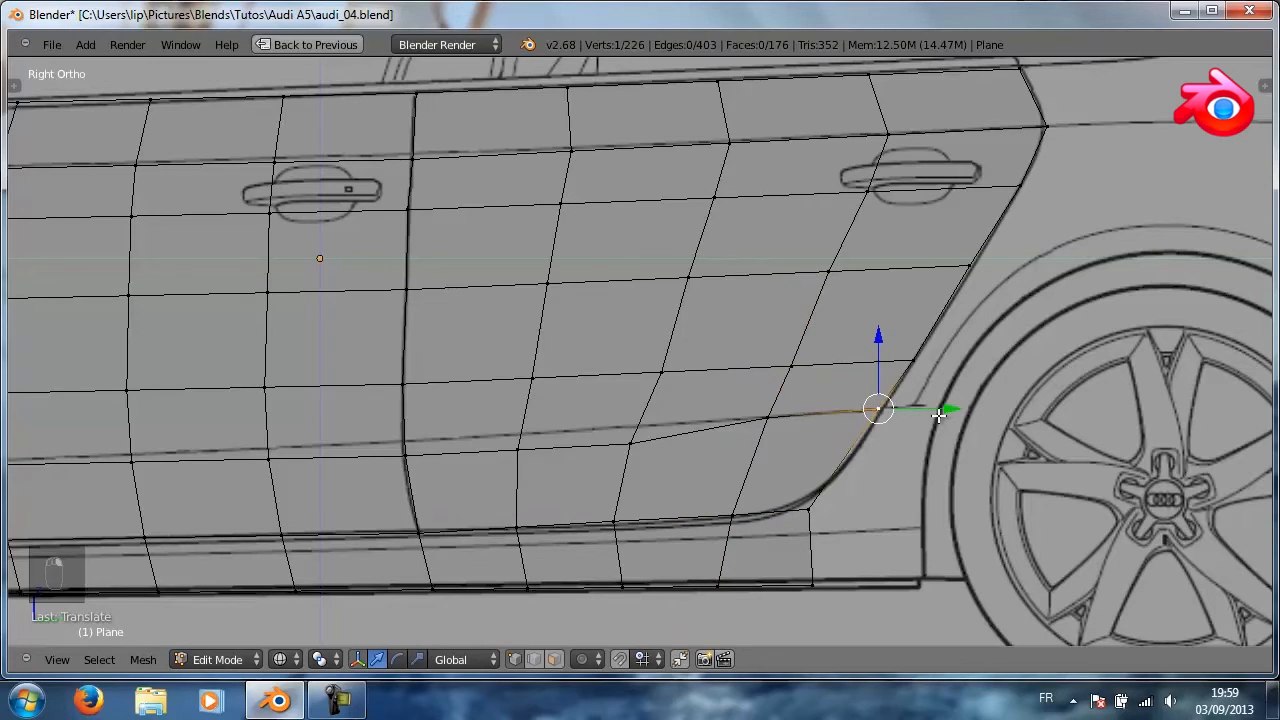
{"action": "key", "text": "g"}
{"action": "key", "text": "y"}
{"action": "left_click", "coordinate": [946, 409]}
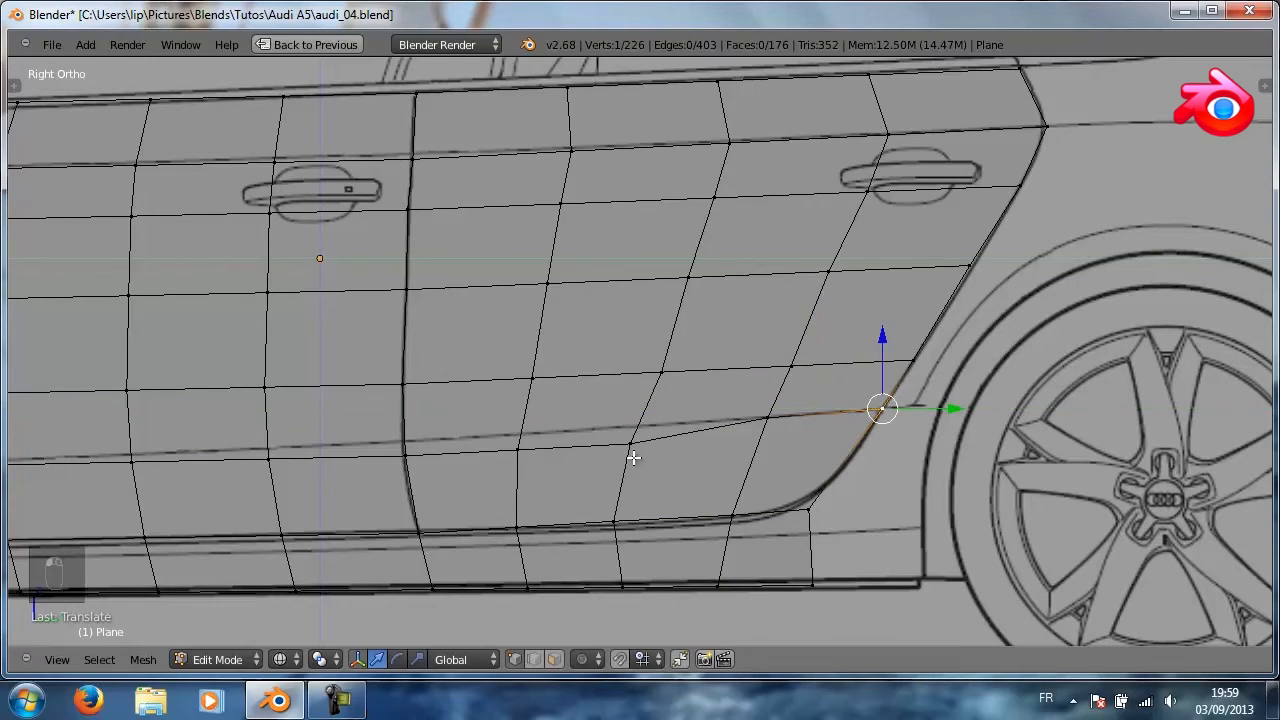
Raise the rear door's middle crease-loop vertex along Z to the crease line and slide it slightly backward along Y
{"action": "right_click_drag", "start_coordinate": [631, 444], "coordinate": [623, 384]}
{"action": "right_click", "coordinate": [615, 398]}
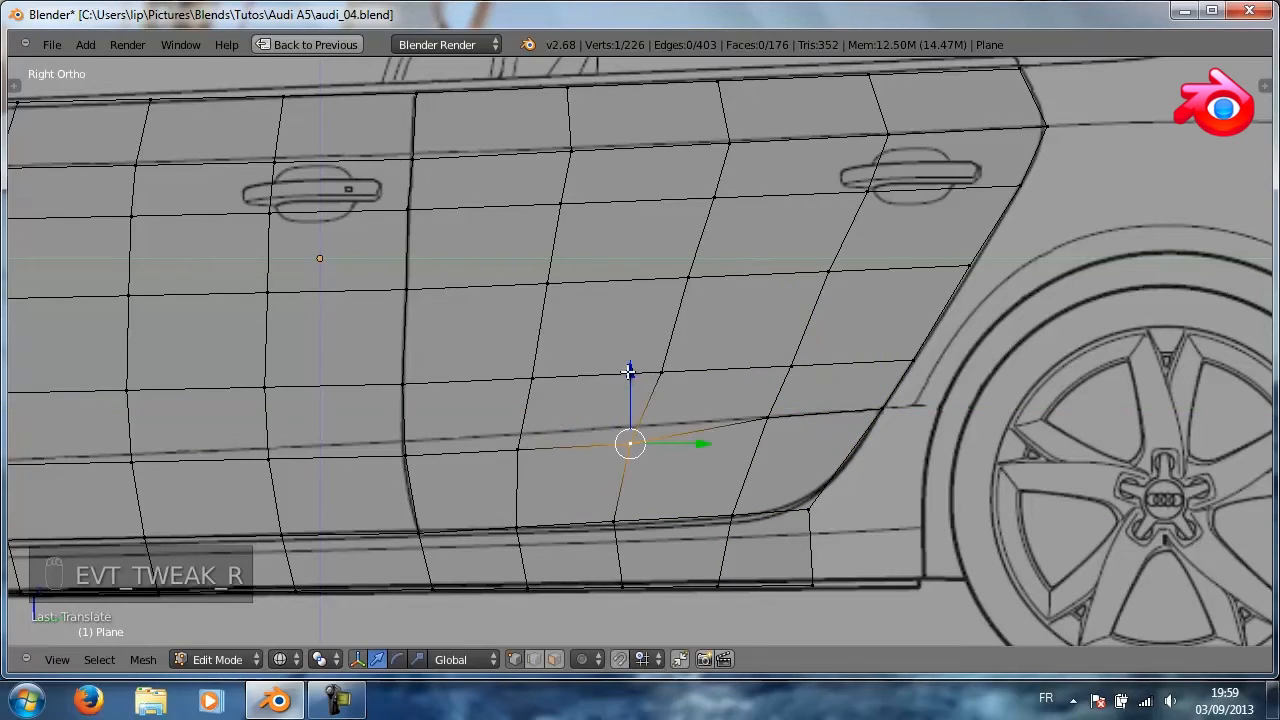
{"action": "key", "text": "g"}
{"action": "key", "text": "z"}
{"action": "left_click", "coordinate": [637, 357]}
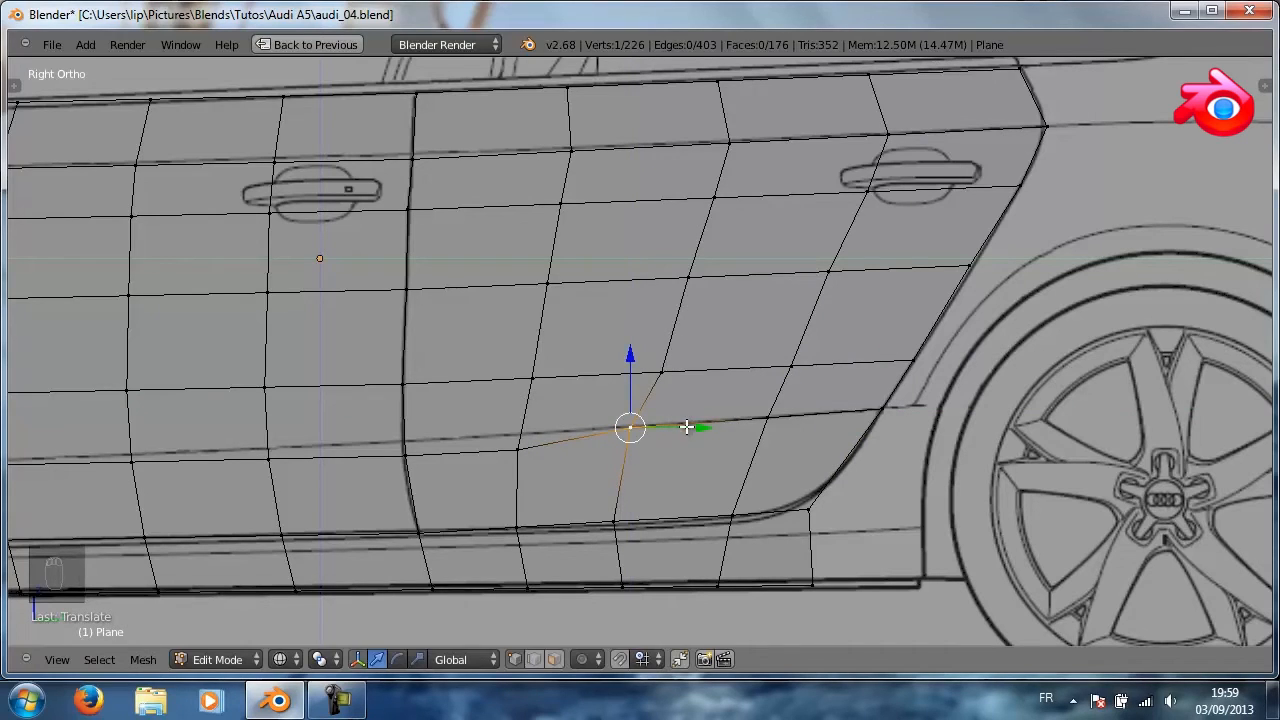
{"action": "key", "text": "g"}
{"action": "key", "text": "y"}
{"action": "left_click", "coordinate": [706, 428]}
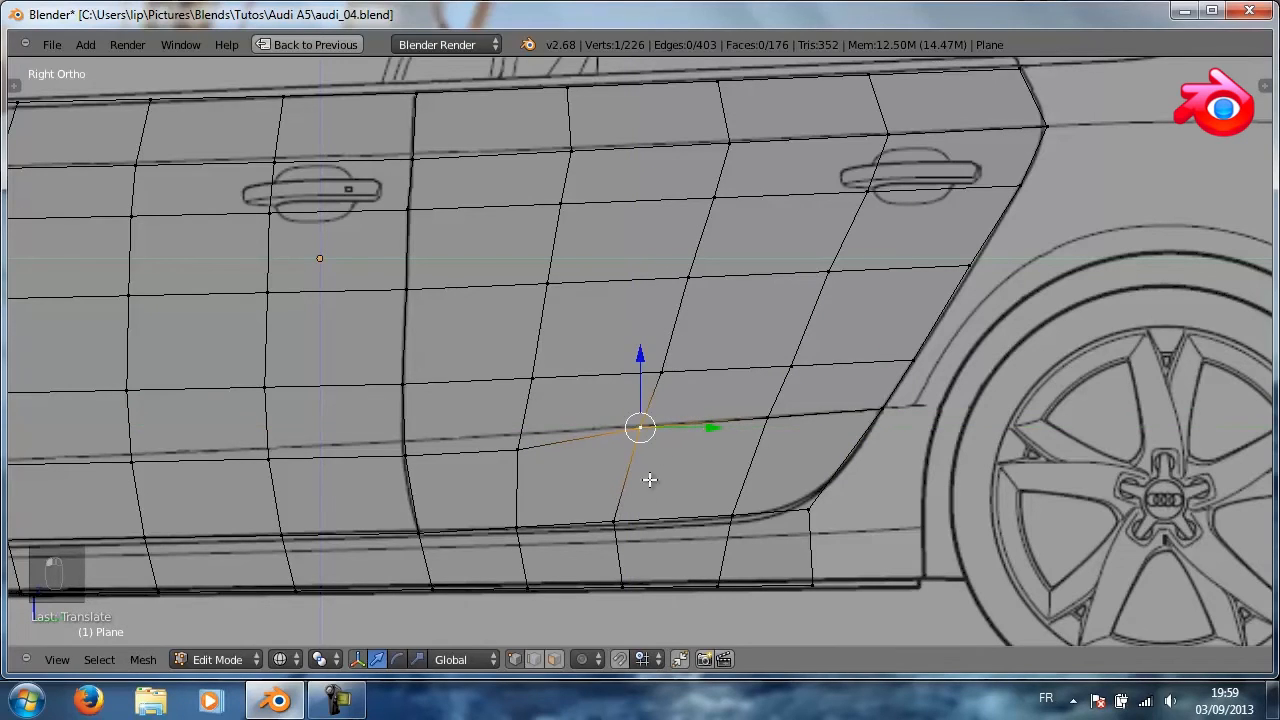
Shift the vertex below the middle crease-loop vertex, on the rear door's lower edge, backward along Y
{"action": "right_click", "coordinate": [615, 524]}
{"action": "key", "text": "g"}
{"action": "key", "text": "y"}
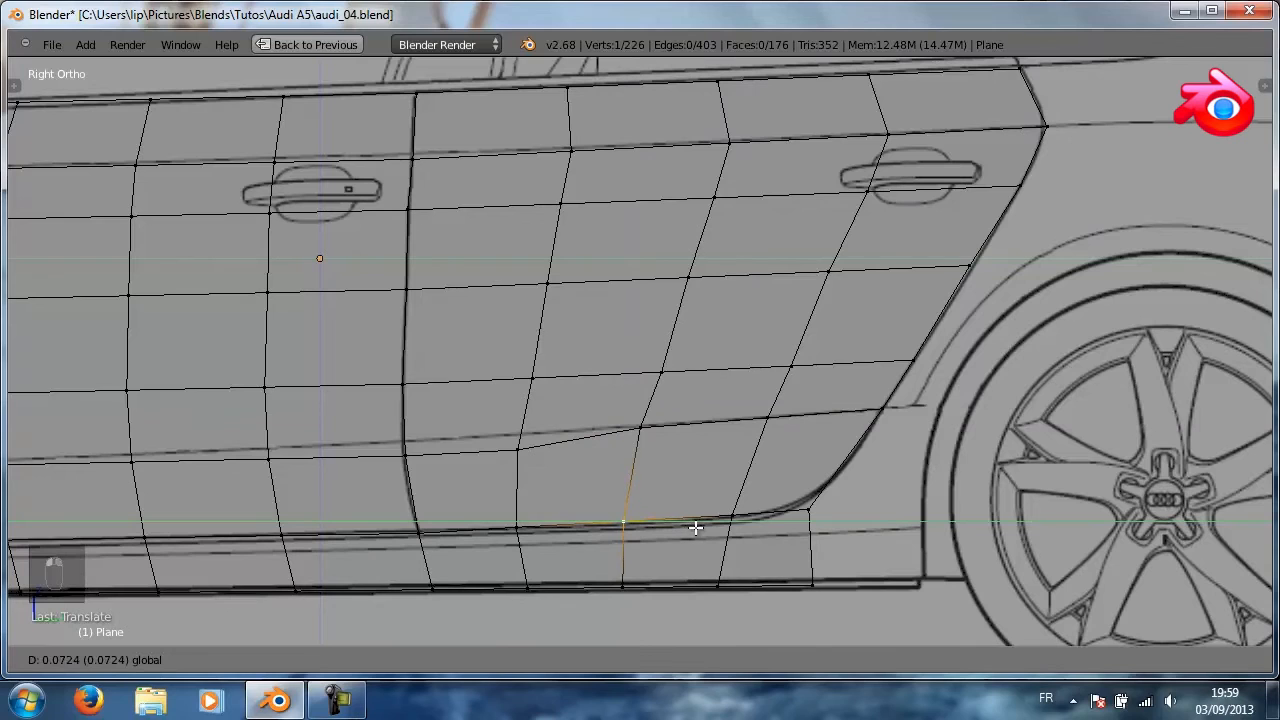
{"action": "left_click", "coordinate": [695, 527]}
Raise the crease-loop vertex just behind the gap between the doors along Z to the crease line
{"action": "right_click", "coordinate": [518, 446]}
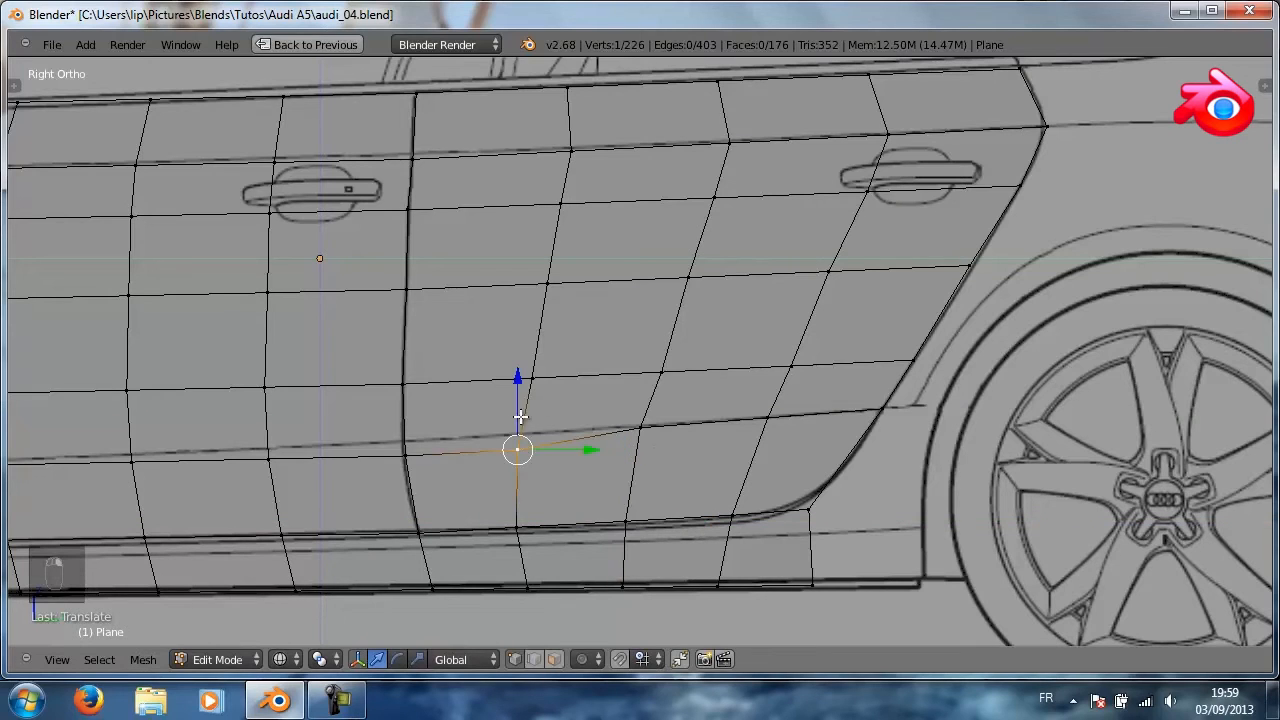
{"action": "key", "text": "g"}
{"action": "key", "text": "z"}
{"action": "left_click", "coordinate": [530, 372]}
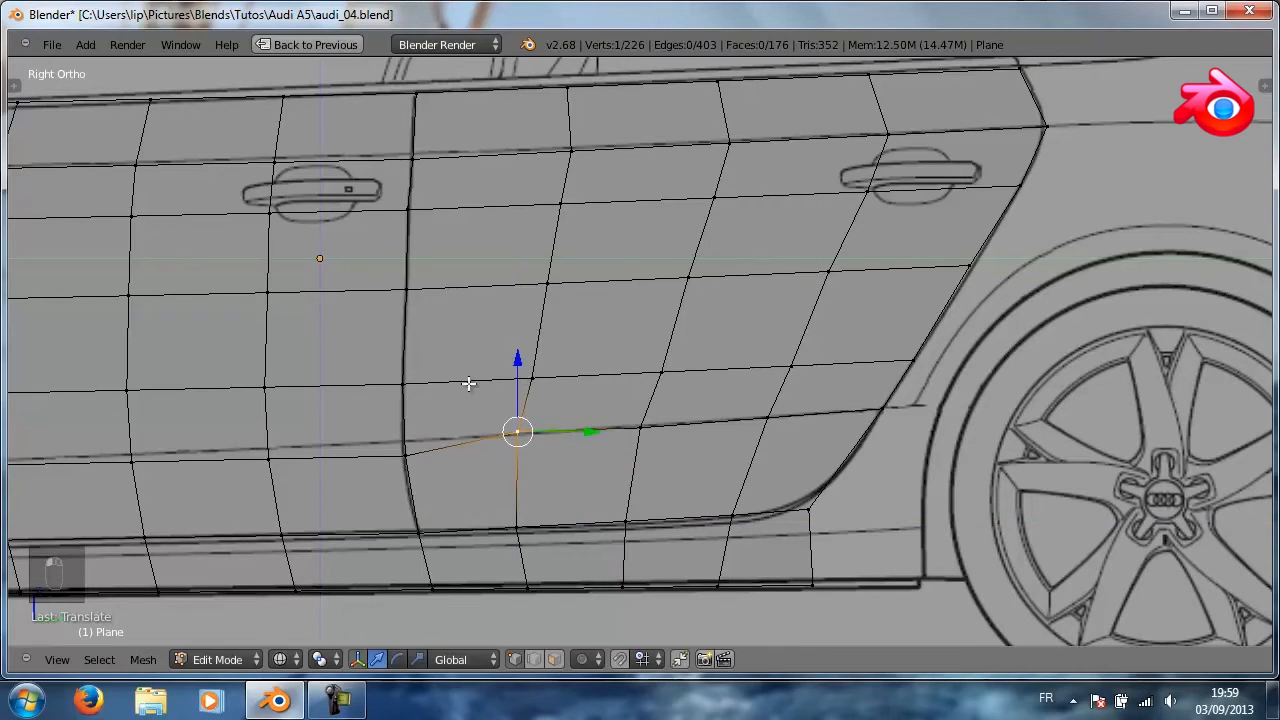
Raise the crease-loop vertex on the gap between the doors and the next one forward along Z to the crease line
{"action": "middle_click_drag", "start_coordinate": [476, 404], "coordinate": [564, 387], "text": "shift"}
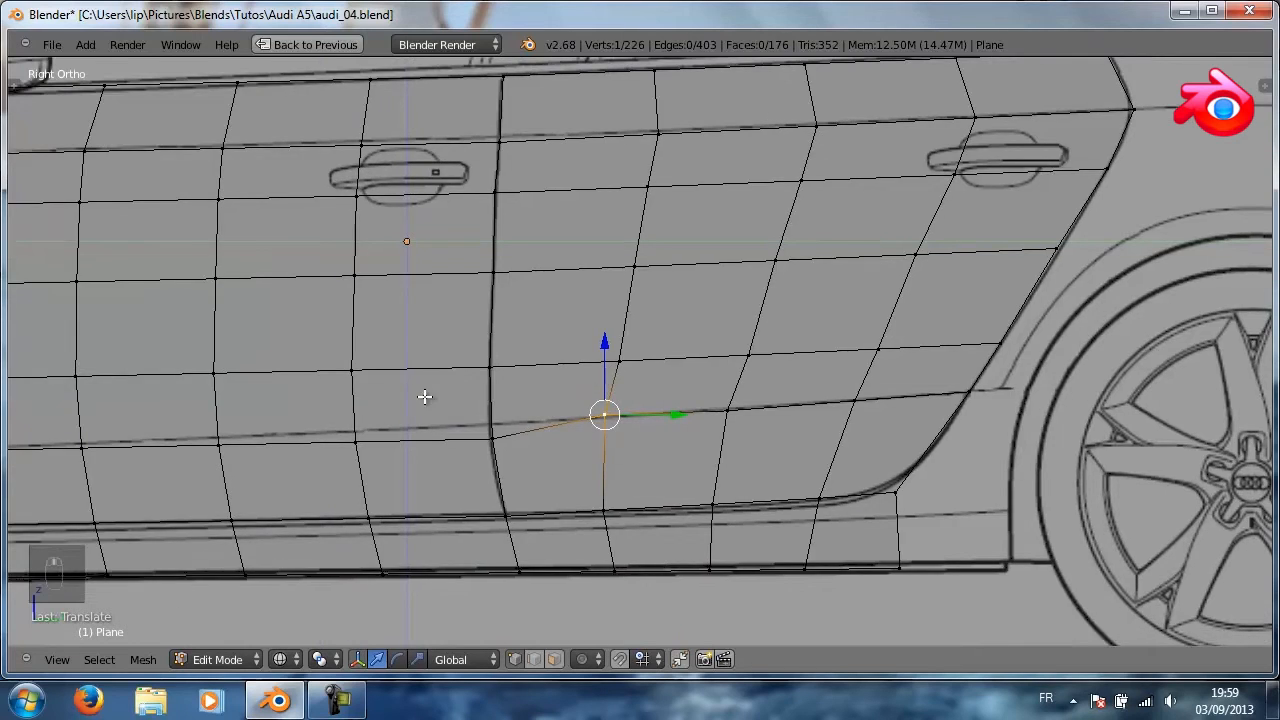
{"action": "middle_click_drag", "start_coordinate": [394, 392], "coordinate": [665, 387], "text": "shift"}
{"action": "key", "text": "g"}
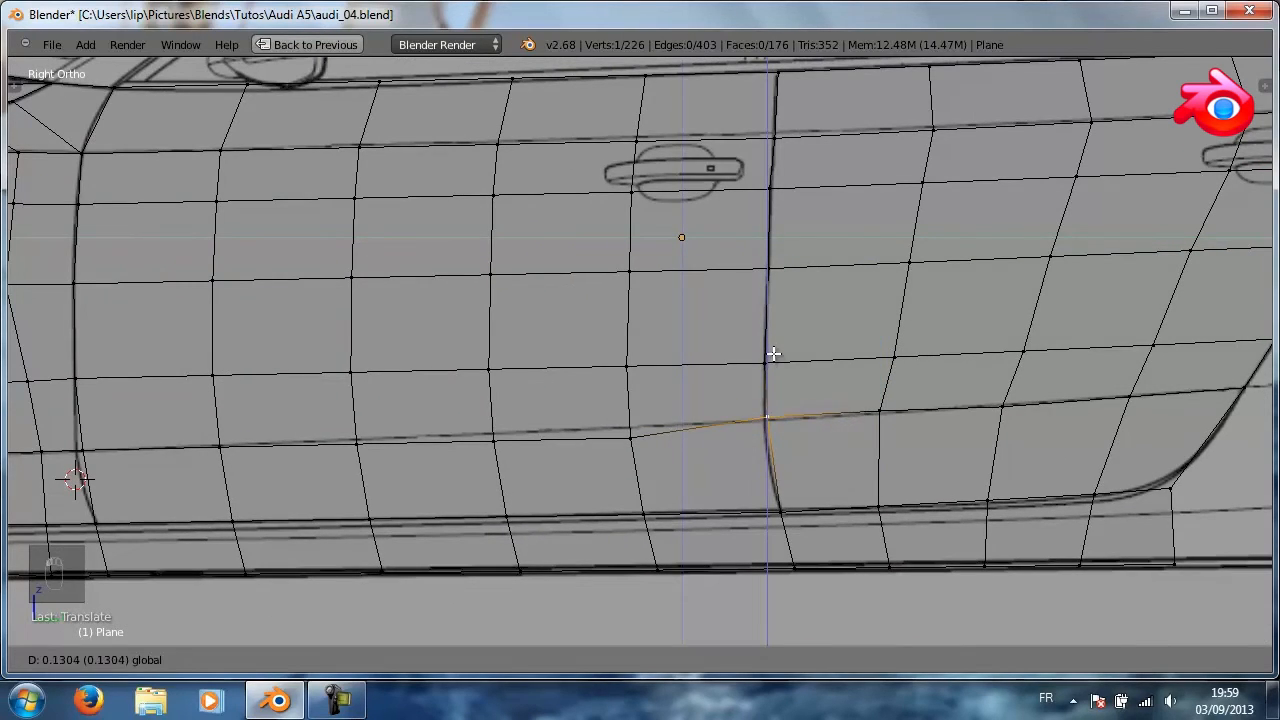
{"action": "left_click", "coordinate": [773, 353]}
{"action": "right_click", "coordinate": [630, 437]}
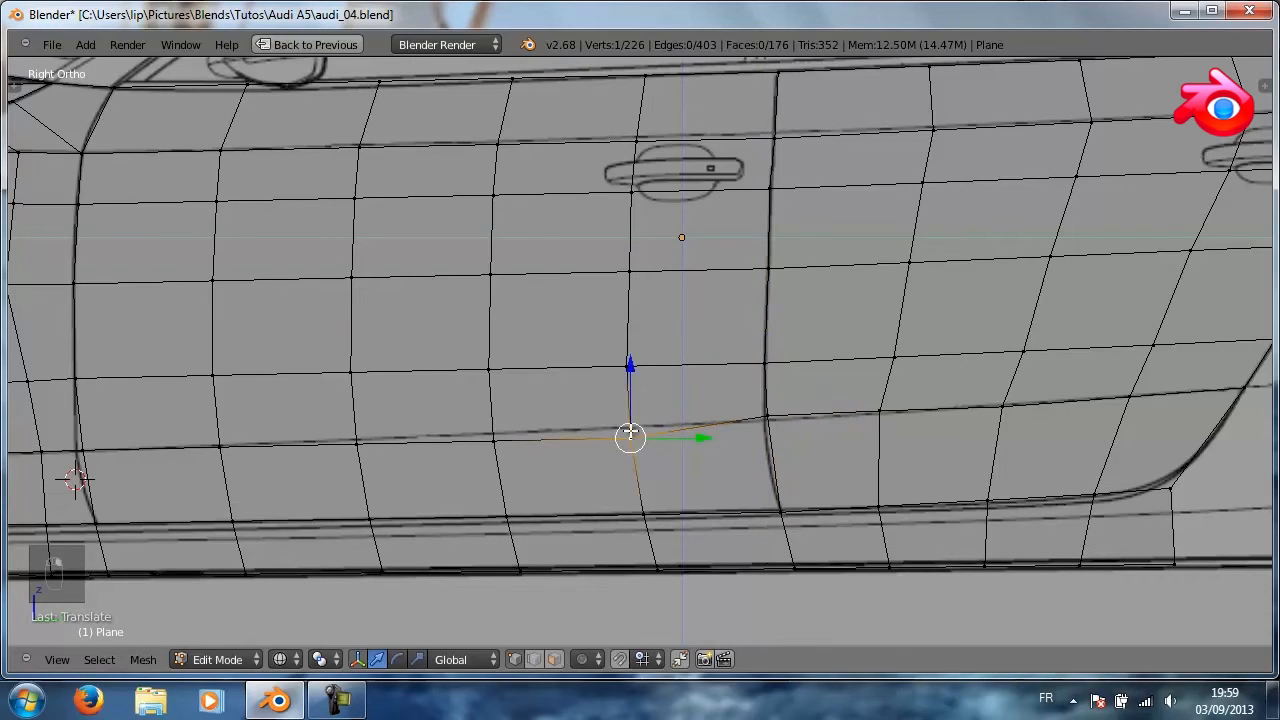
{"action": "key", "text": "g"}
{"action": "left_click", "coordinate": [628, 363]}
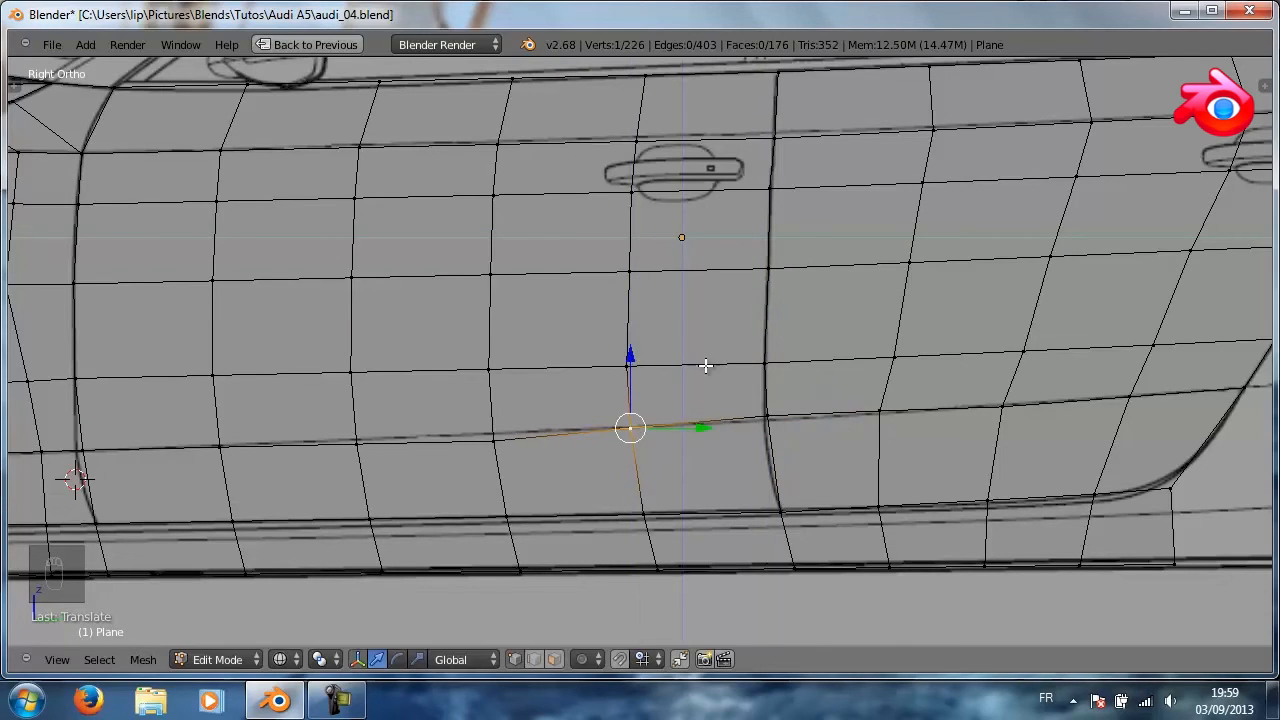
Lower the crease-loop vertex on the door gap slightly along Z and shift it slightly forward along Y onto the gap line
{"action": "right_click", "coordinate": [762, 413]}
{"action": "key", "text": "g"}
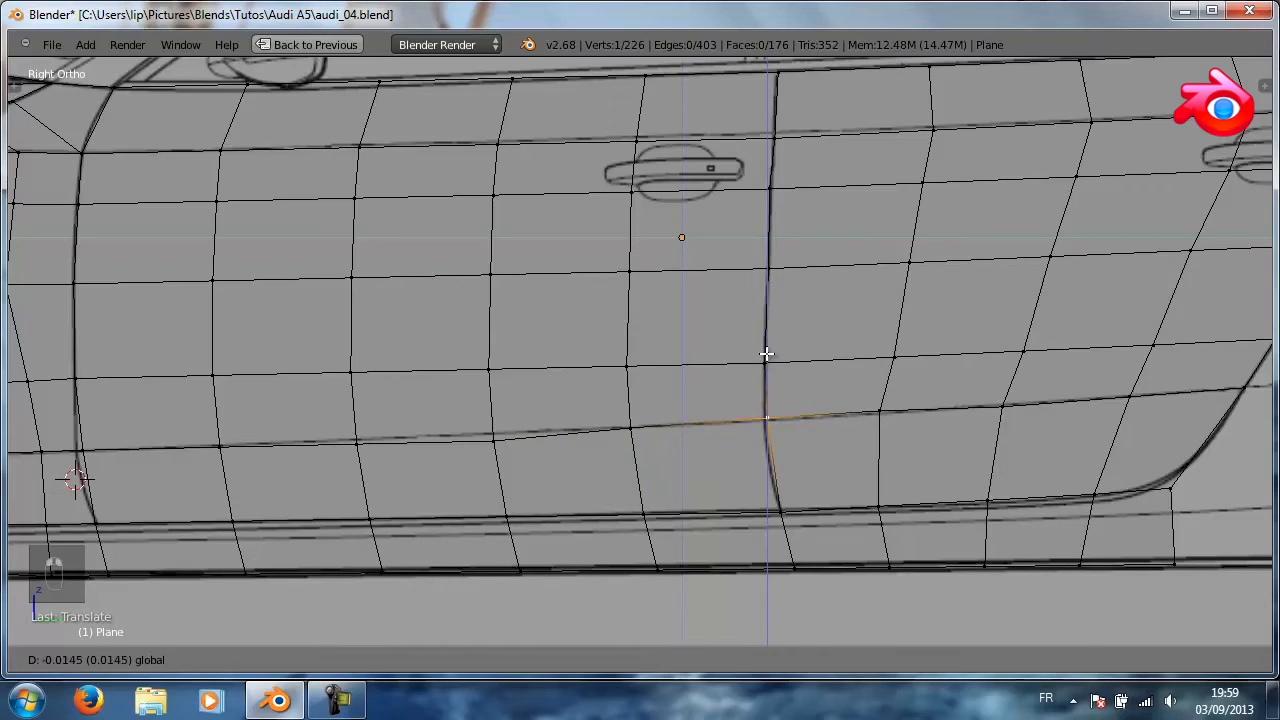
{"action": "left_click", "coordinate": [765, 354]}
{"action": "key", "text": "g"}
{"action": "key", "text": "y"}
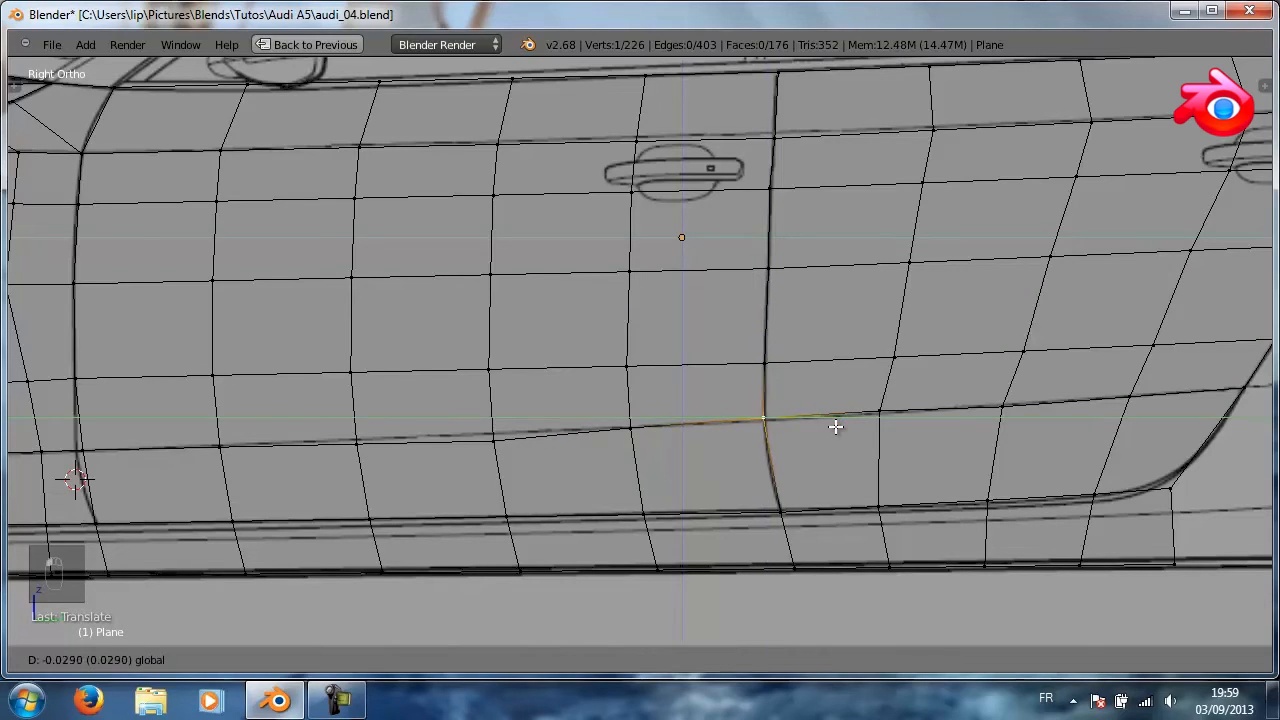
{"action": "left_click", "coordinate": [838, 430]}
Lower the crease-loop vertex just behind the door gap slightly and fine-tune the gap vertex's height along Z
{"action": "right_click", "coordinate": [880, 410]}
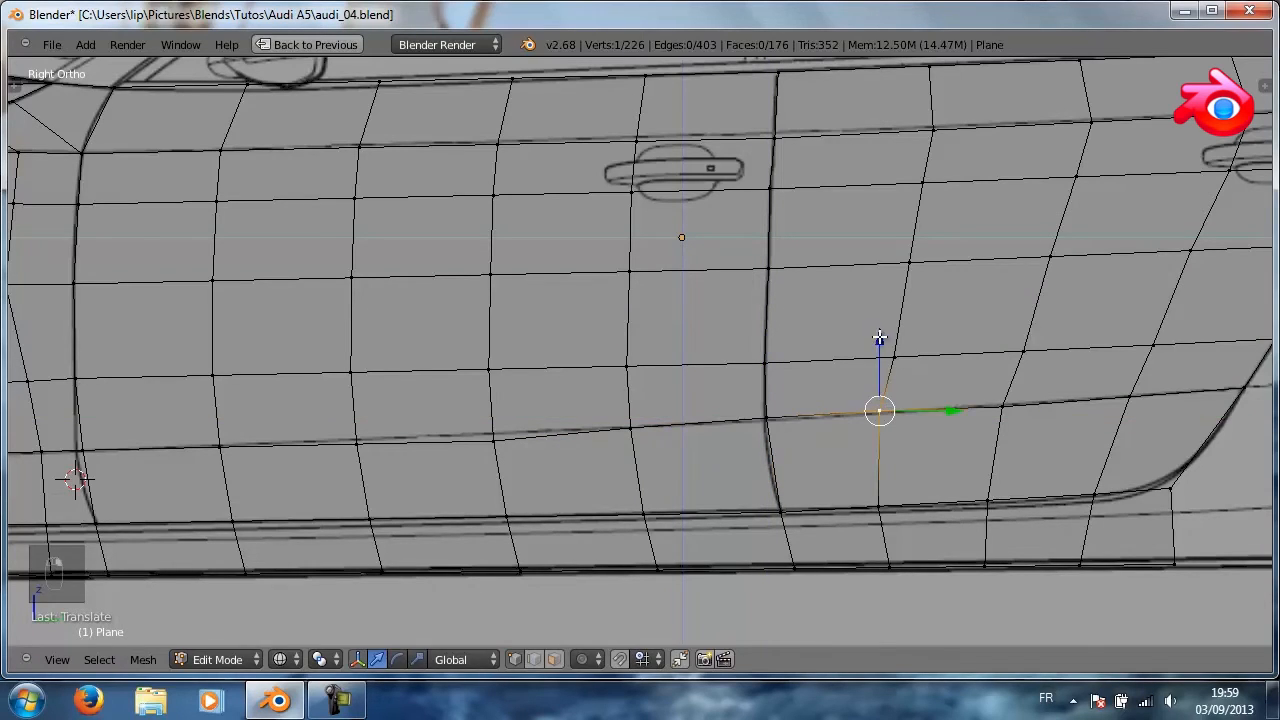
{"action": "left_click_drag", "start_coordinate": [879, 338], "coordinate": [881, 348]}
{"action": "right_click", "coordinate": [767, 417]}
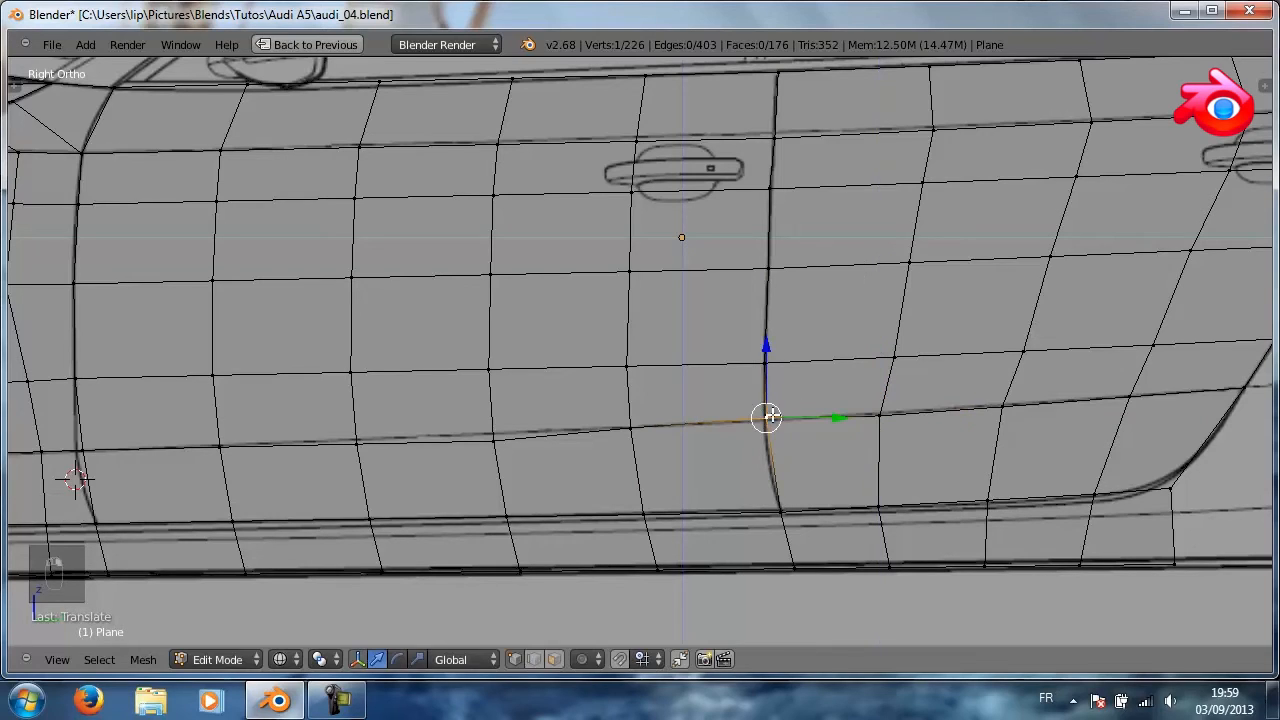
{"action": "left_click_drag", "start_coordinate": [775, 355], "coordinate": [770, 351]}
Raise the two remaining low crease-loop vertices in the middle of the front door along Z to the crease line
{"action": "right_click", "coordinate": [493, 439]}
{"action": "left_click_drag", "start_coordinate": [492, 372], "coordinate": [491, 363]}
{"action": "right_click", "coordinate": [357, 445]}
{"action": "left_click_drag", "start_coordinate": [354, 379], "coordinate": [357, 378]}
{"action": "scroll", "coordinate": [563, 400], "scroll_direction": "down", "scroll_amount": 3}
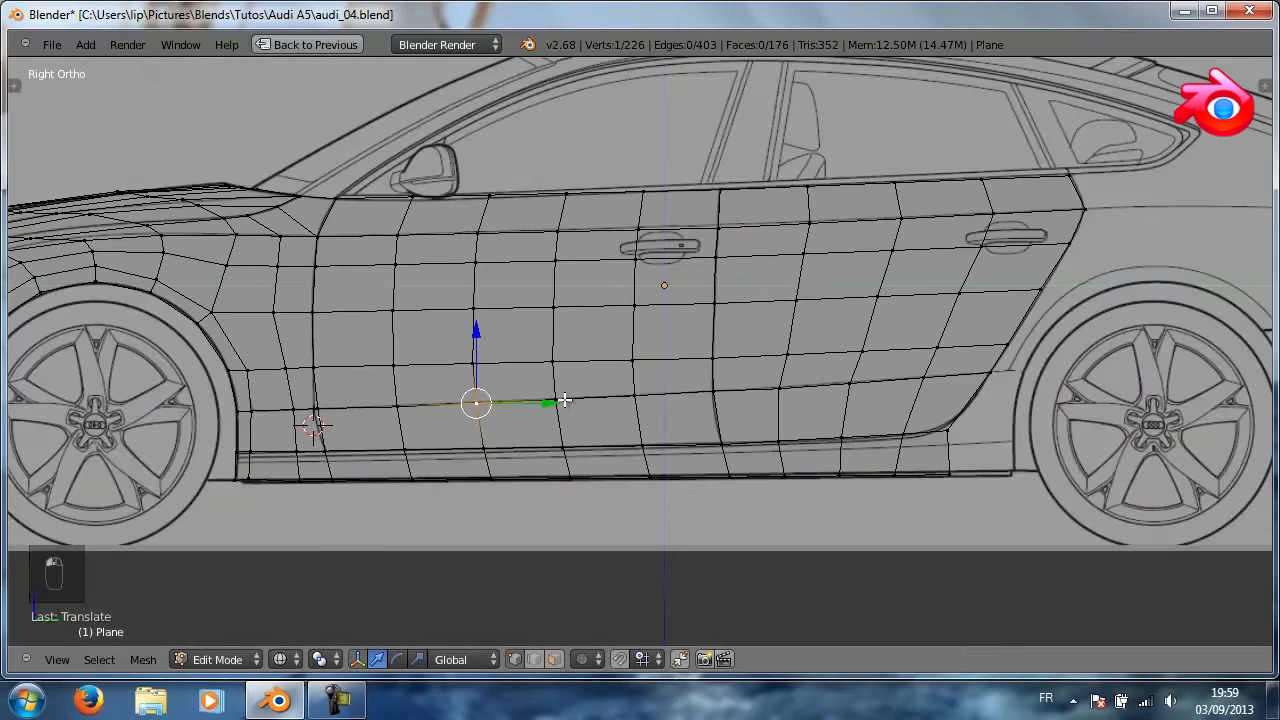
Raise the rear door's four vertices on the loop above the crease along Z and shift them slightly backward along Y
{"action": "right_click", "coordinate": [1009, 341]}
{"action": "right_click", "coordinate": [937, 345], "text": "shift"}
{"action": "right_click", "coordinate": [861, 345], "text": "shift"}
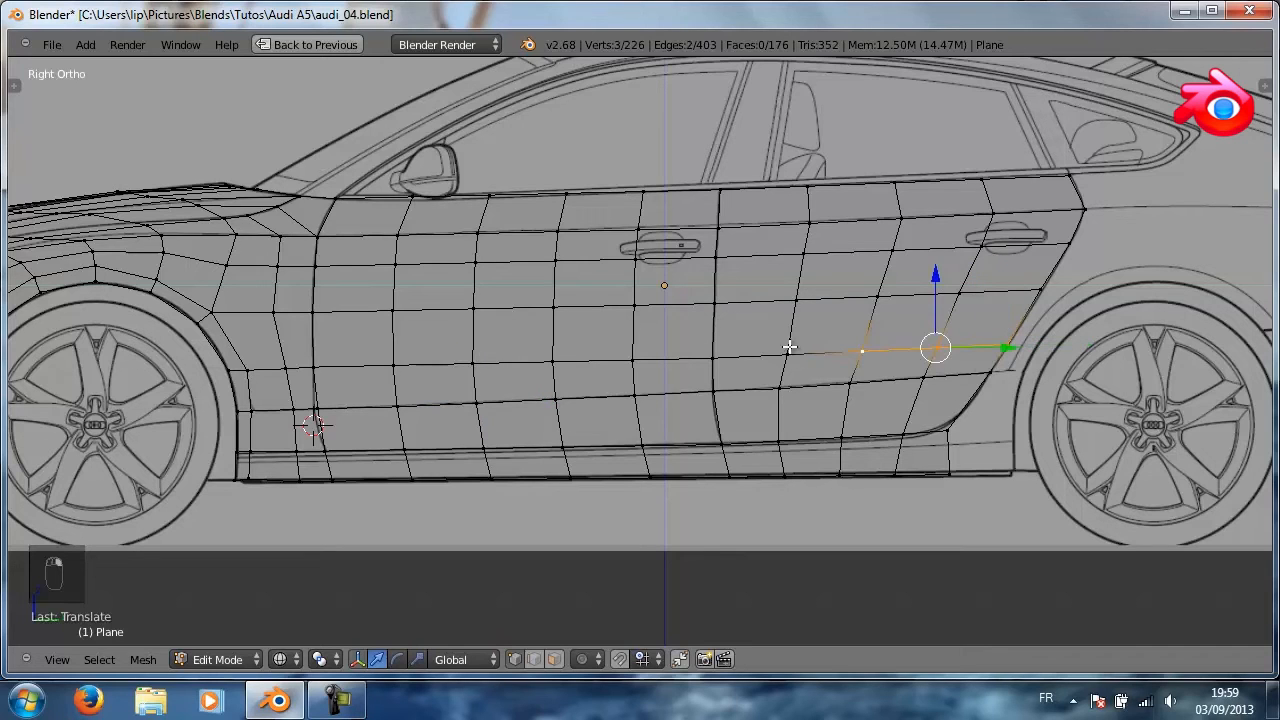
{"action": "right_click", "coordinate": [787, 347], "text": "shift"}
{"action": "left_click_drag", "start_coordinate": [899, 287], "coordinate": [900, 268]}
{"action": "left_click_drag", "start_coordinate": [975, 339], "coordinate": [980, 334]}
Raise that loop's vertex on the door gap along Z in line with its rear neighbours and shift a middle rear-door vertex slightly forward along Y
{"action": "right_click", "coordinate": [711, 357]}
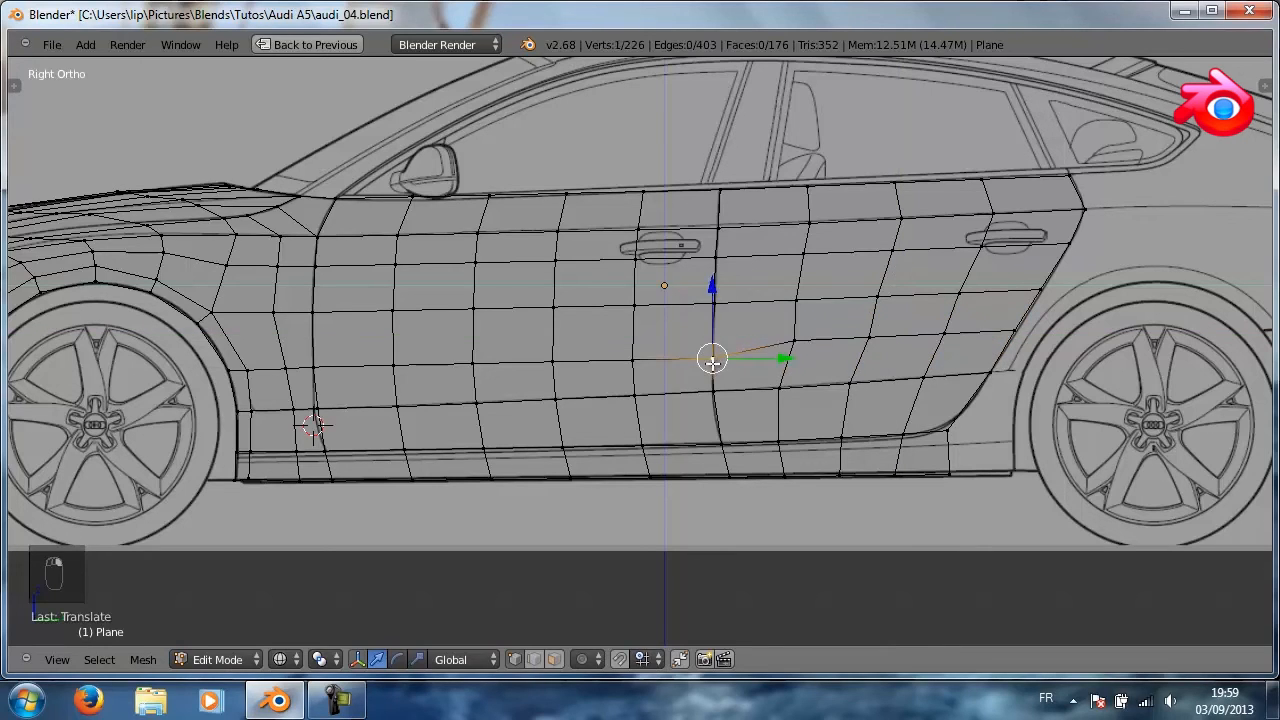
{"action": "left_click_drag", "start_coordinate": [712, 286], "coordinate": [716, 270]}
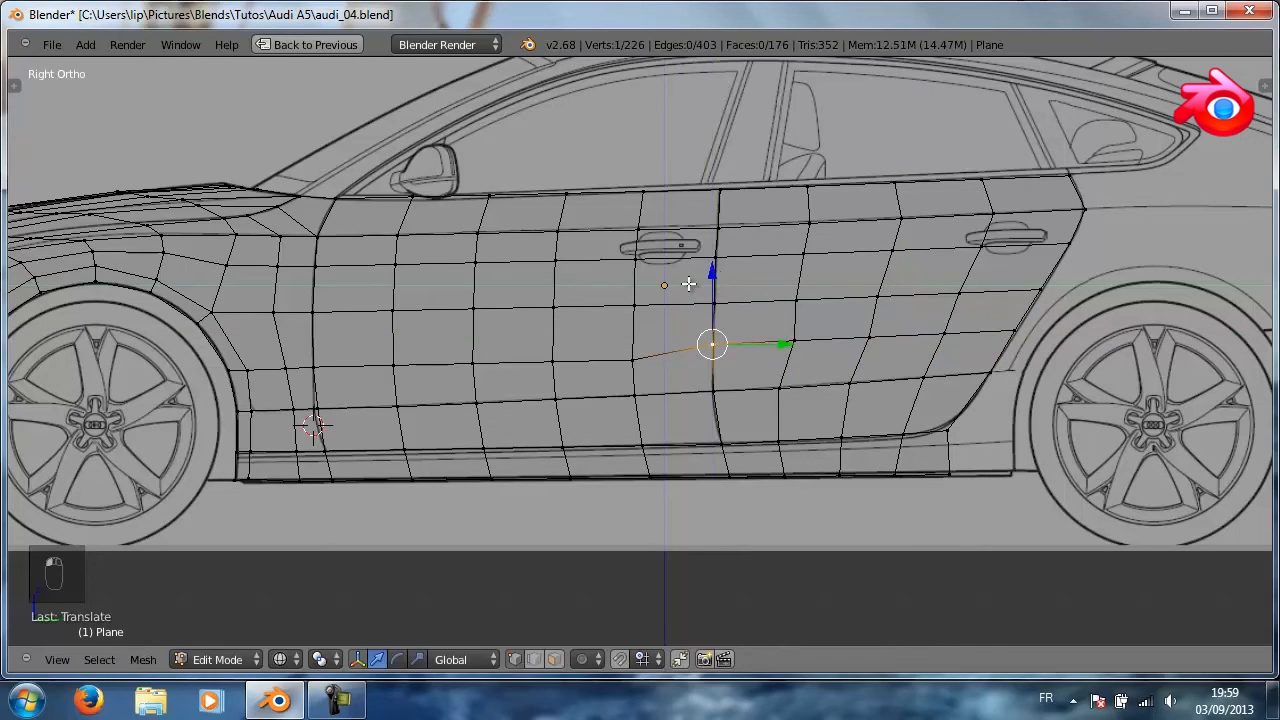
{"action": "left_click_drag", "start_coordinate": [807, 340], "coordinate": [857, 347]}
{"action": "right_click", "coordinate": [863, 337]}
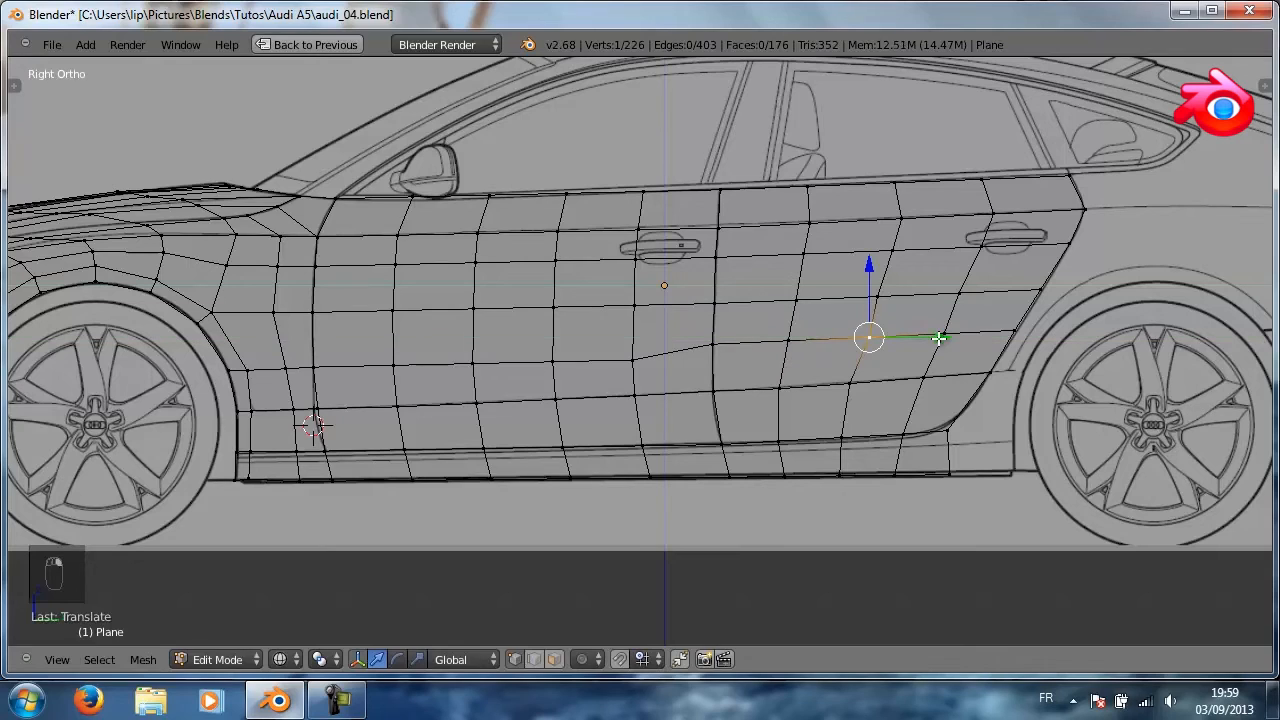
{"action": "left_click_drag", "start_coordinate": [939, 338], "coordinate": [933, 344]}
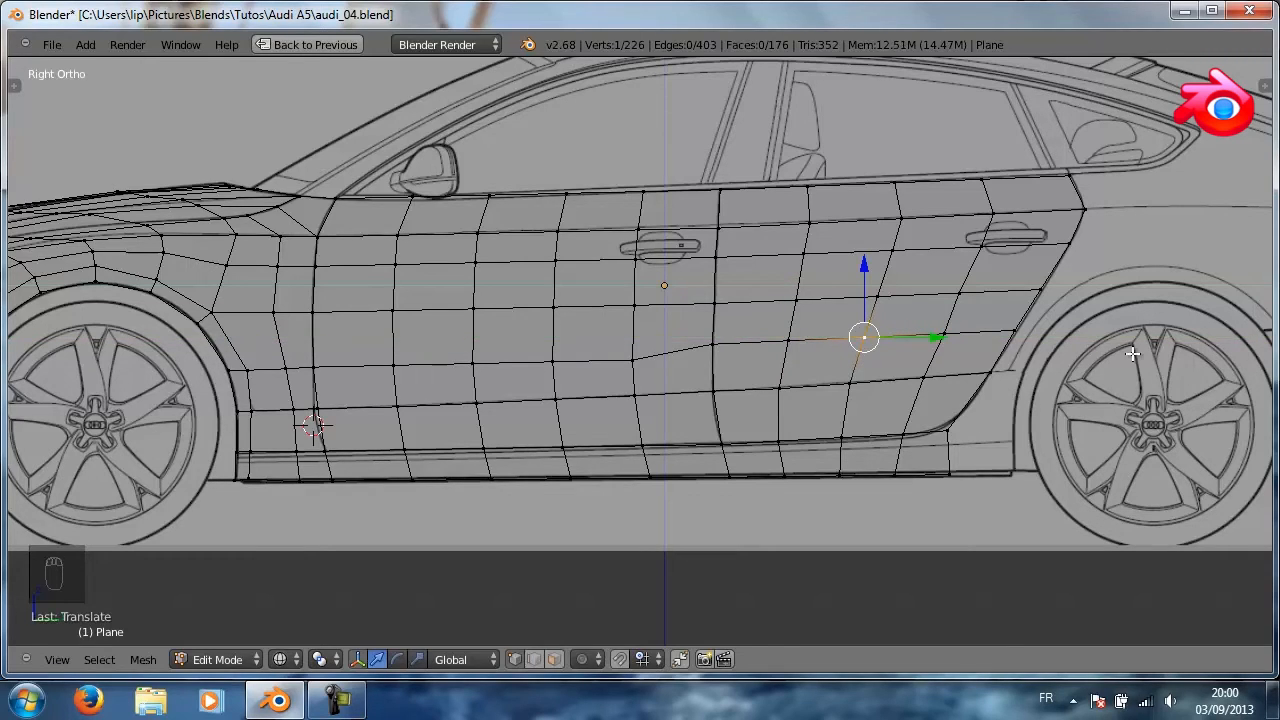
Raise the front door's five vertices on the loop above the crease along Z to continue the rear door's line
{"action": "right_click", "coordinate": [633, 354]}
{"action": "right_click", "coordinate": [553, 360], "text": "shift"}
{"action": "right_click", "coordinate": [473, 363], "text": "shift"}
{"action": "right_click", "coordinate": [393, 365], "text": "shift"}
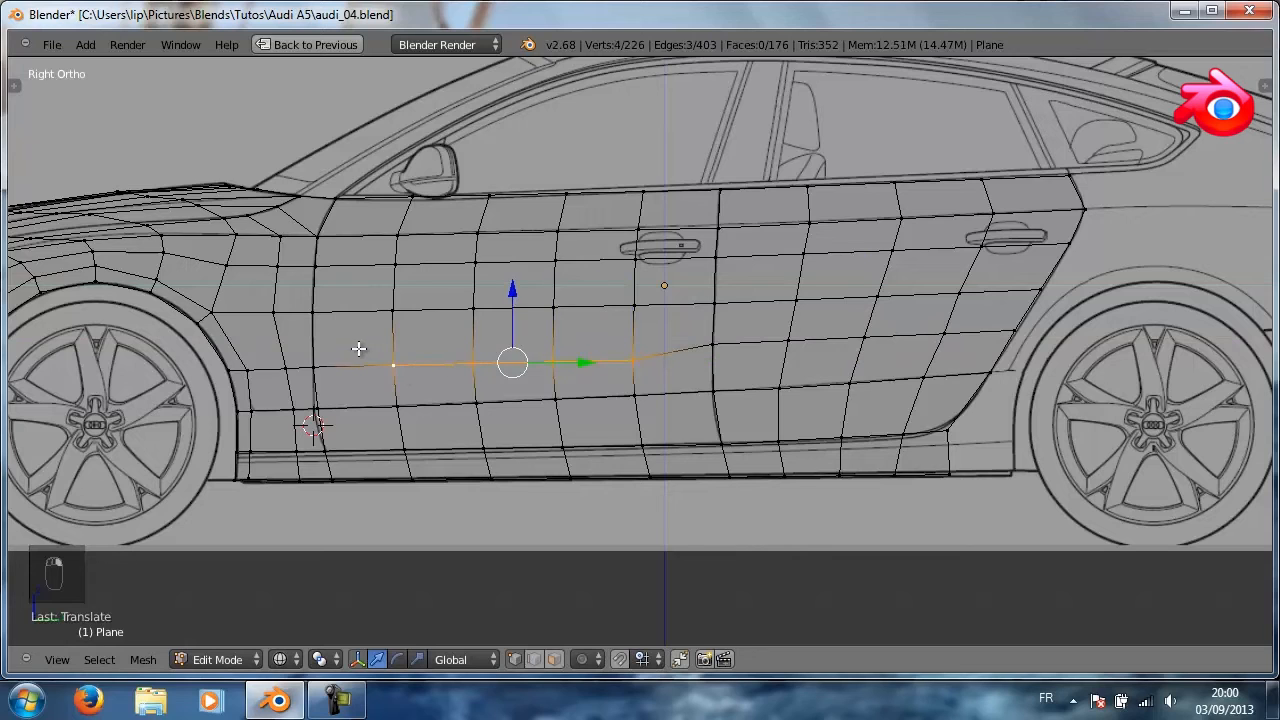
{"action": "right_click", "coordinate": [330, 367], "text": "shift"}
{"action": "key", "text": "g"}
{"action": "key", "text": "z"}
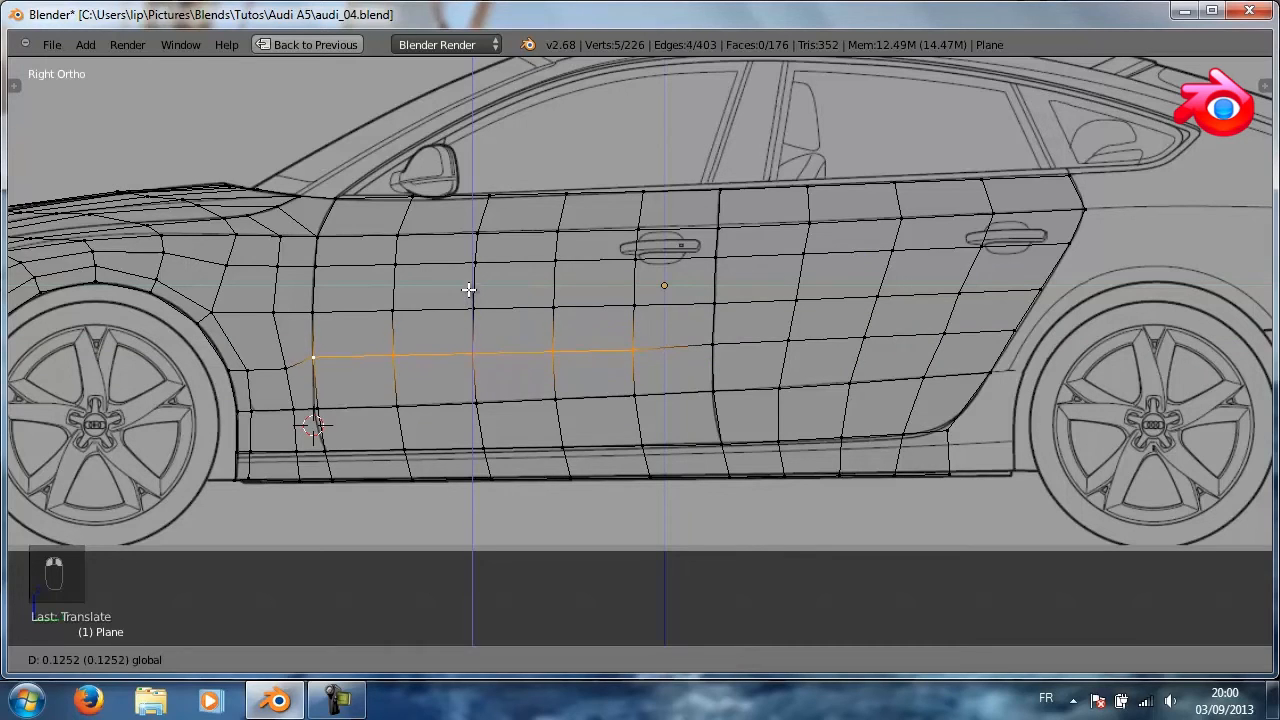
{"action": "left_click", "coordinate": [469, 287]}
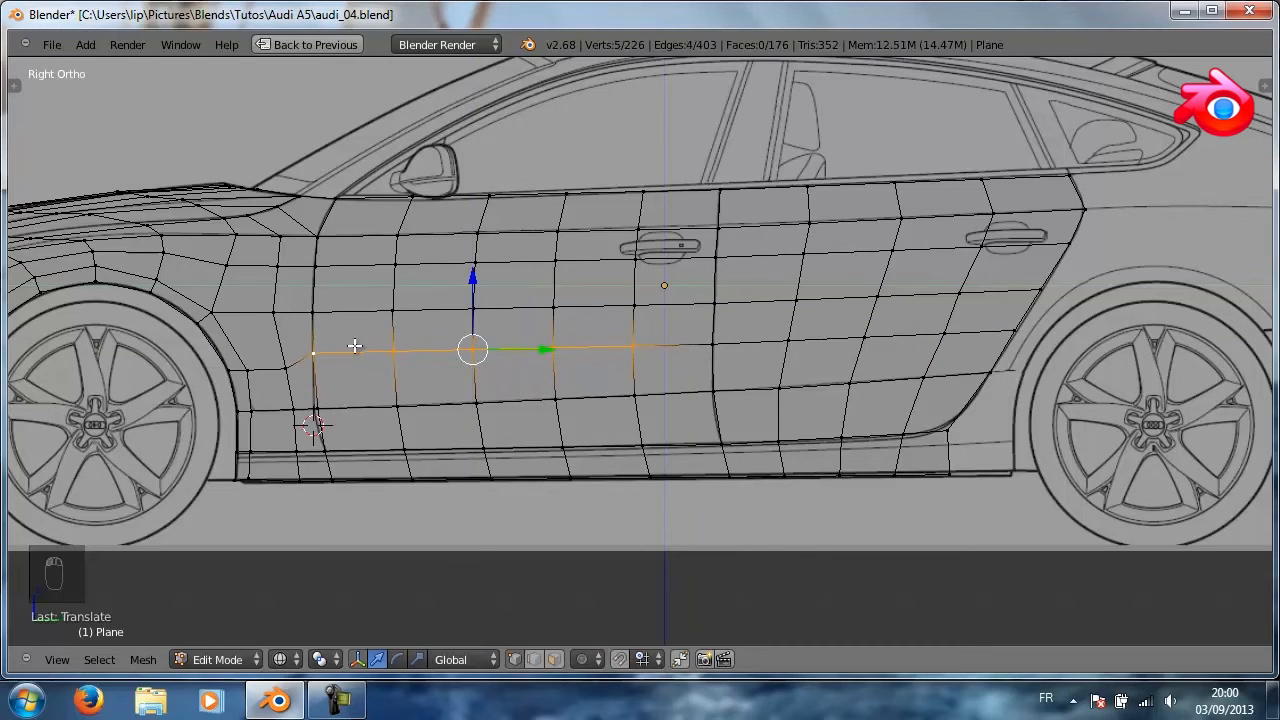
Raise the two vertices between the front wheel arch and the front door along Z to continue the door's loop above the crease
{"action": "right_click", "coordinate": [292, 365]}
{"action": "key", "text": "g"}
{"action": "key", "text": "z"}
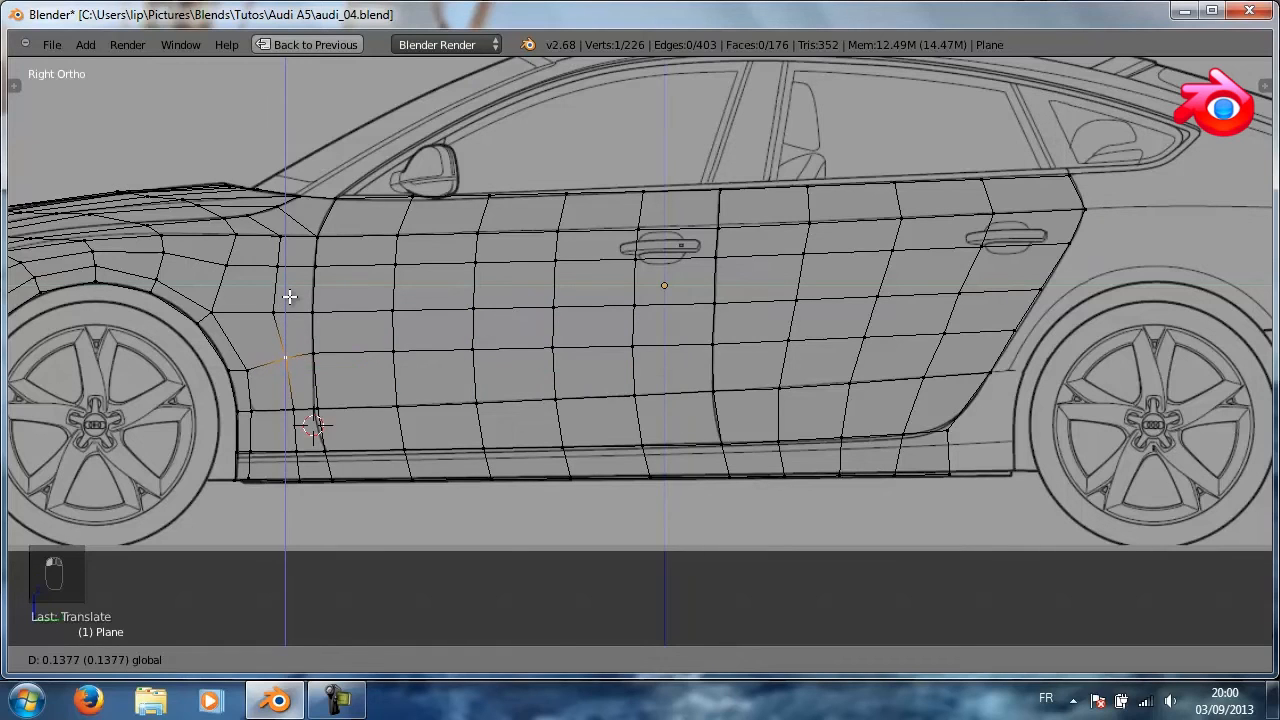
{"action": "left_click", "coordinate": [289, 296]}
{"action": "right_click_drag", "start_coordinate": [285, 335], "coordinate": [237, 326]}
{"action": "left_click_drag", "start_coordinate": [246, 308], "coordinate": [243, 293]}
{"action": "left_click_drag", "start_coordinate": [298, 364], "coordinate": [305, 367]}
{"action": "right_click", "coordinate": [290, 356]}
{"action": "left_click_drag", "start_coordinate": [286, 289], "coordinate": [285, 284]}
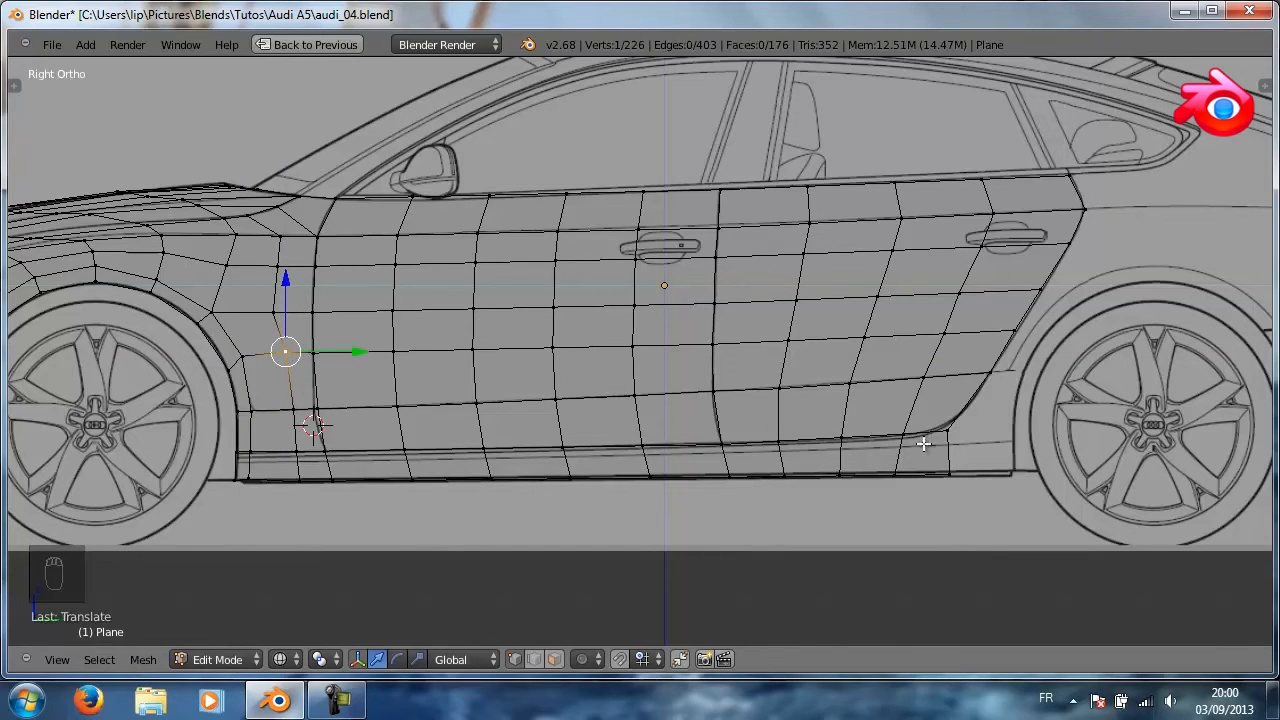
Shift a vertex on the lower part of the rear door slightly along X in the shaded view
{"action": "scroll", "coordinate": [798, 346], "scroll_direction": "down", "scroll_amount": 4}
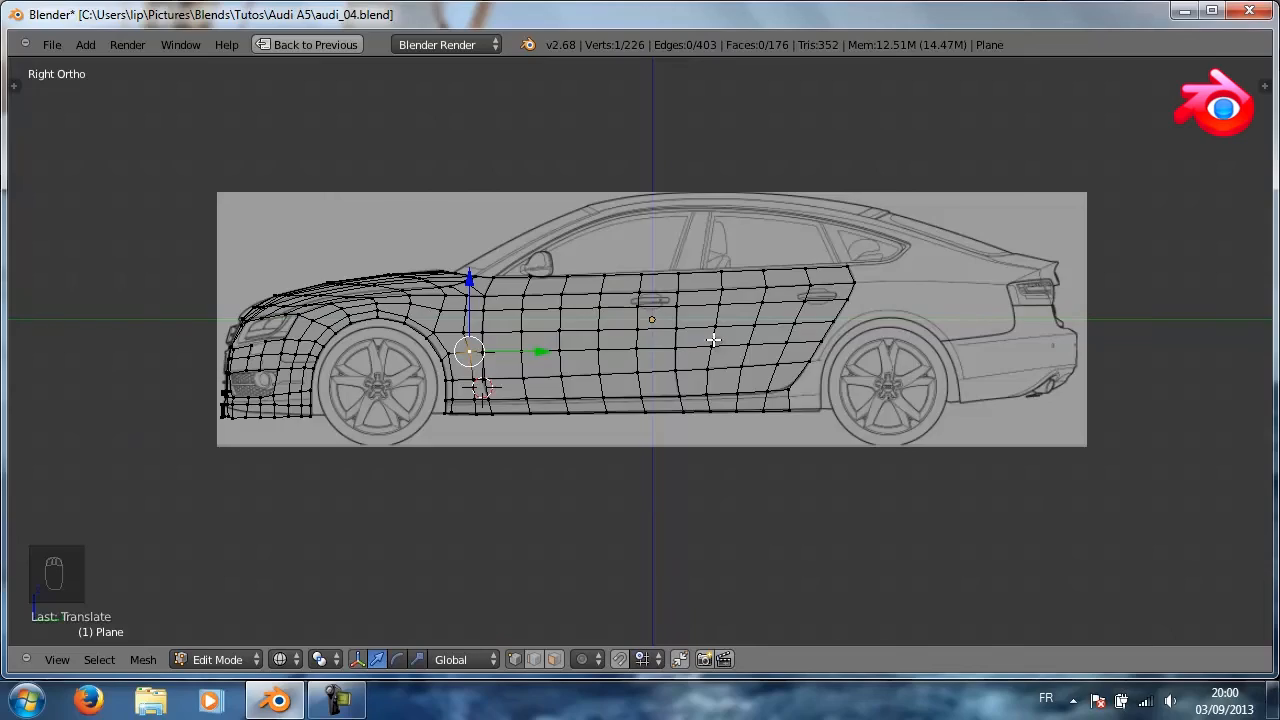
{"action": "scroll", "coordinate": [713, 340], "scroll_direction": "up", "scroll_amount": 4}
{"action": "key", "text": "z"}
{"action": "scroll", "coordinate": [667, 332], "scroll_direction": "down", "scroll_amount": 1}
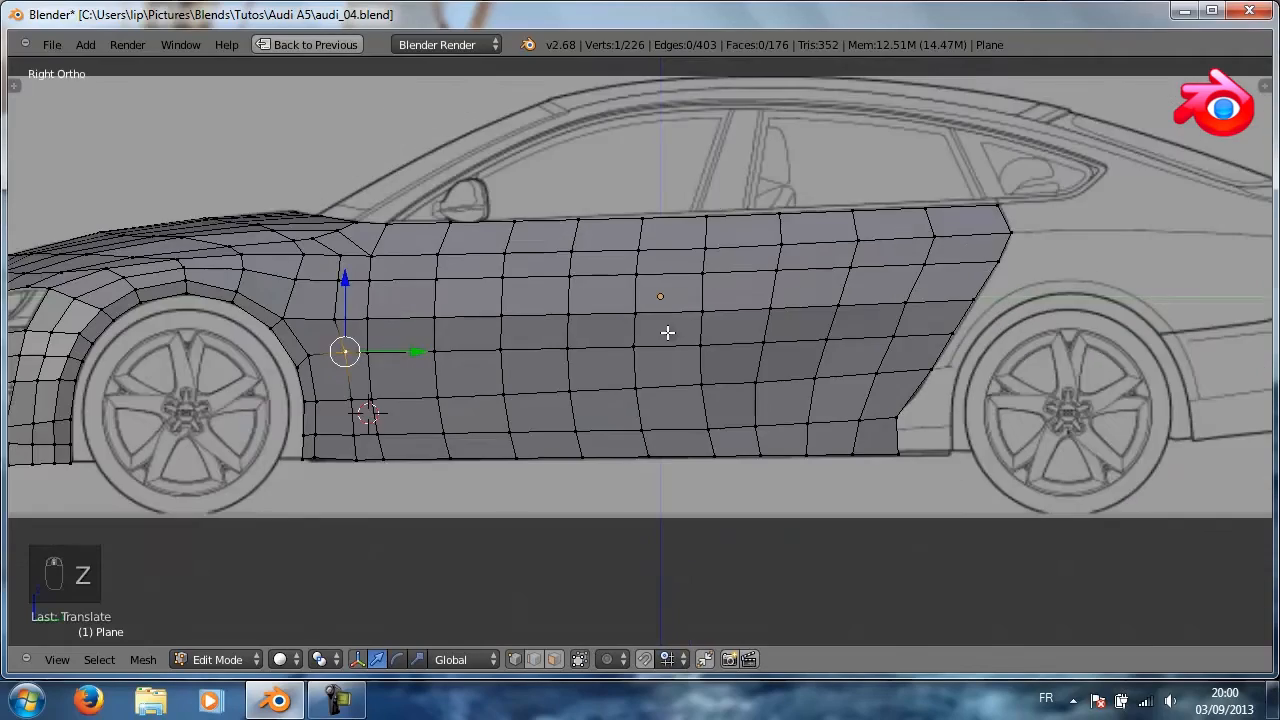
{"action": "middle_click_drag", "start_coordinate": [613, 316], "coordinate": [777, 357]}
{"action": "right_click", "coordinate": [1076, 399]}
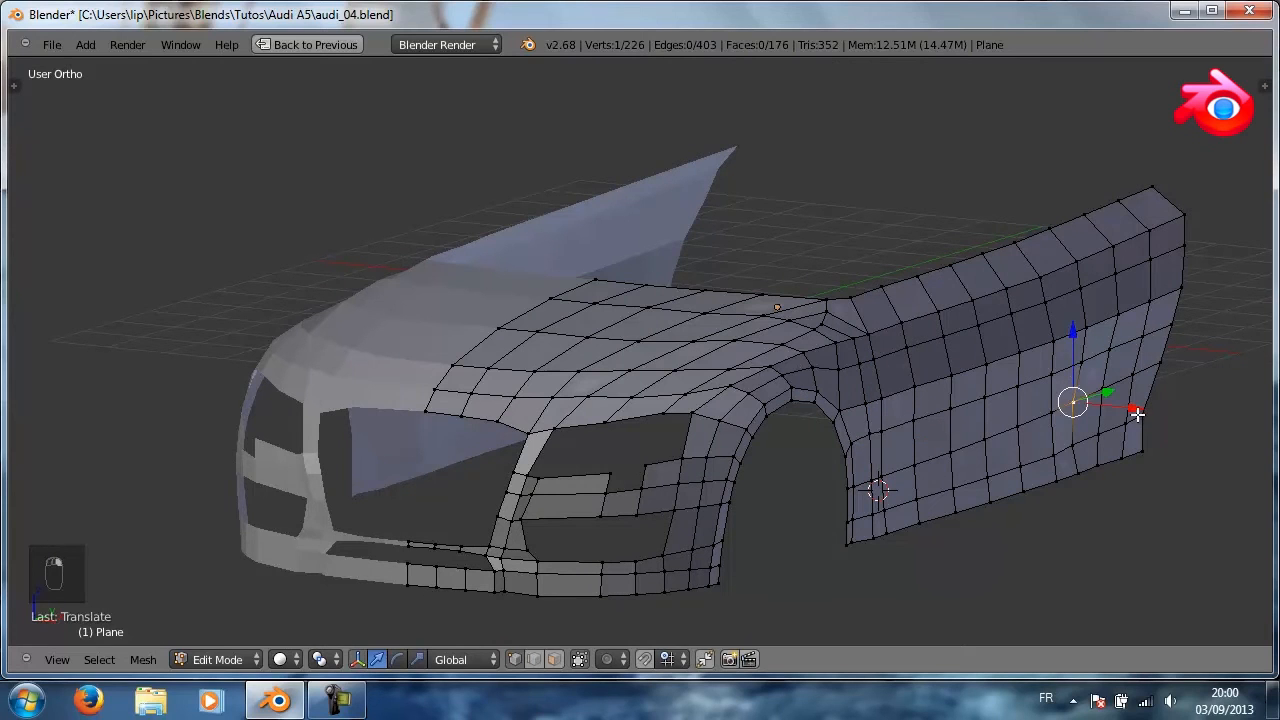
{"action": "key", "text": "g"}
{"action": "key", "text": "x"}
{"action": "left_click", "coordinate": [1141, 411]}
Try shifting the vertex below it on the rear door along X and undo that move
{"action": "right_click", "coordinate": [1074, 444]}
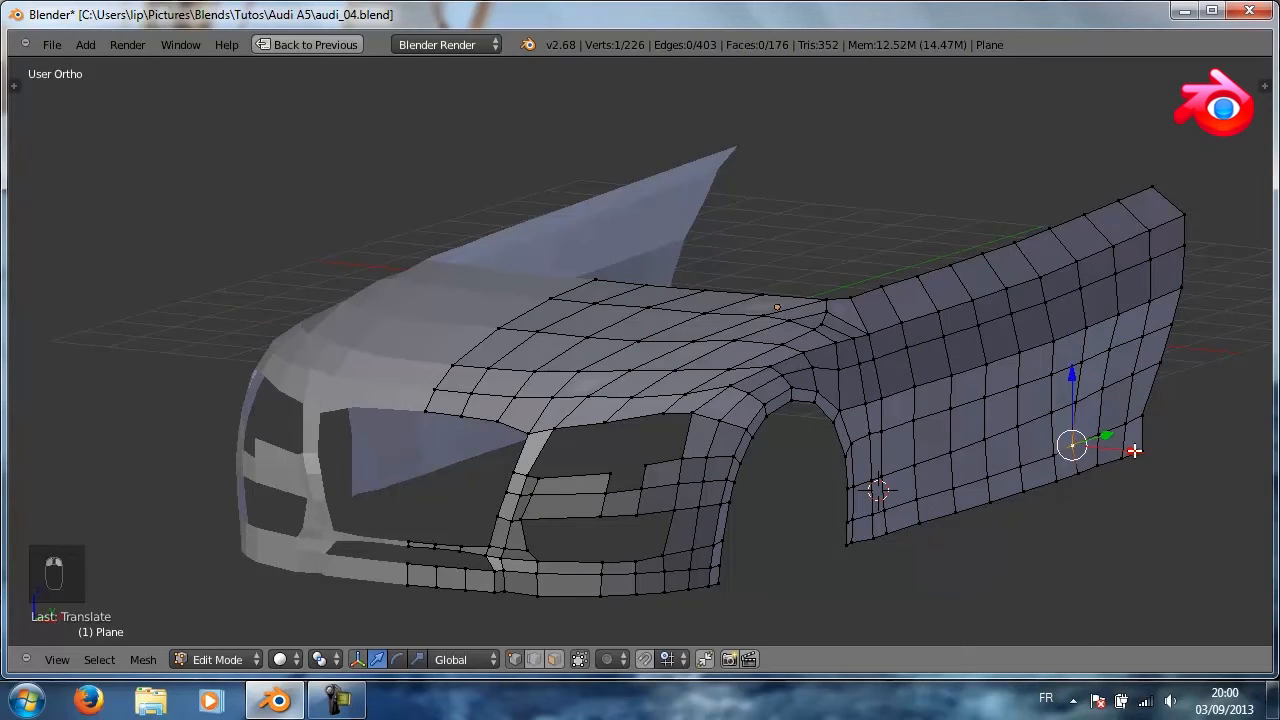
{"action": "key", "text": "g"}
{"action": "key", "text": "x"}
{"action": "left_click", "coordinate": [1134, 453]}
{"action": "key", "text": "ctrl+z"}
Examine the shaded body in object mode from several angles, then the mesh against the side blueprint around the windshield pillar in wireframe
{"action": "key", "text": "z"}
{"action": "mouse_move", "coordinate": [497, 320]}
{"action": "middle_mouse_down"}
{"action": "mouse_move", "coordinate": [463, 329]}
{"action": "mouse_move", "coordinate": [611, 349]}
{"action": "mouse_move", "coordinate": [772, 323]}
{"action": "mouse_move", "coordinate": [651, 363]}
{"action": "mouse_move", "coordinate": [443, 346]}
{"action": "mouse_move", "coordinate": [420, 366]}
{"action": "middle_mouse_up"}
{"action": "key", "text": "z"}
{"action": "scroll", "coordinate": [466, 359], "scroll_direction": "down", "scroll_amount": 2}
{"action": "key", "text": "Tab"}
{"action": "scroll", "coordinate": [475, 358], "scroll_direction": "up", "scroll_amount": 3}
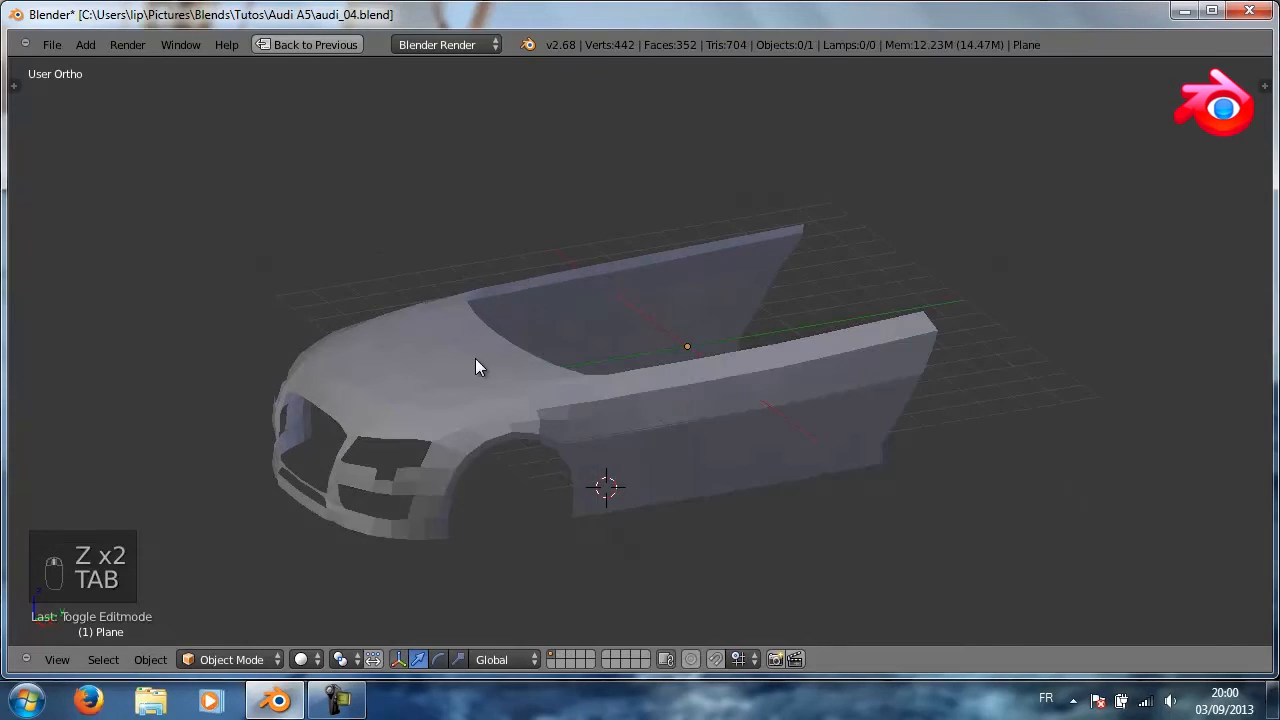
{"action": "middle_click_drag", "start_coordinate": [470, 373], "coordinate": [466, 322]}
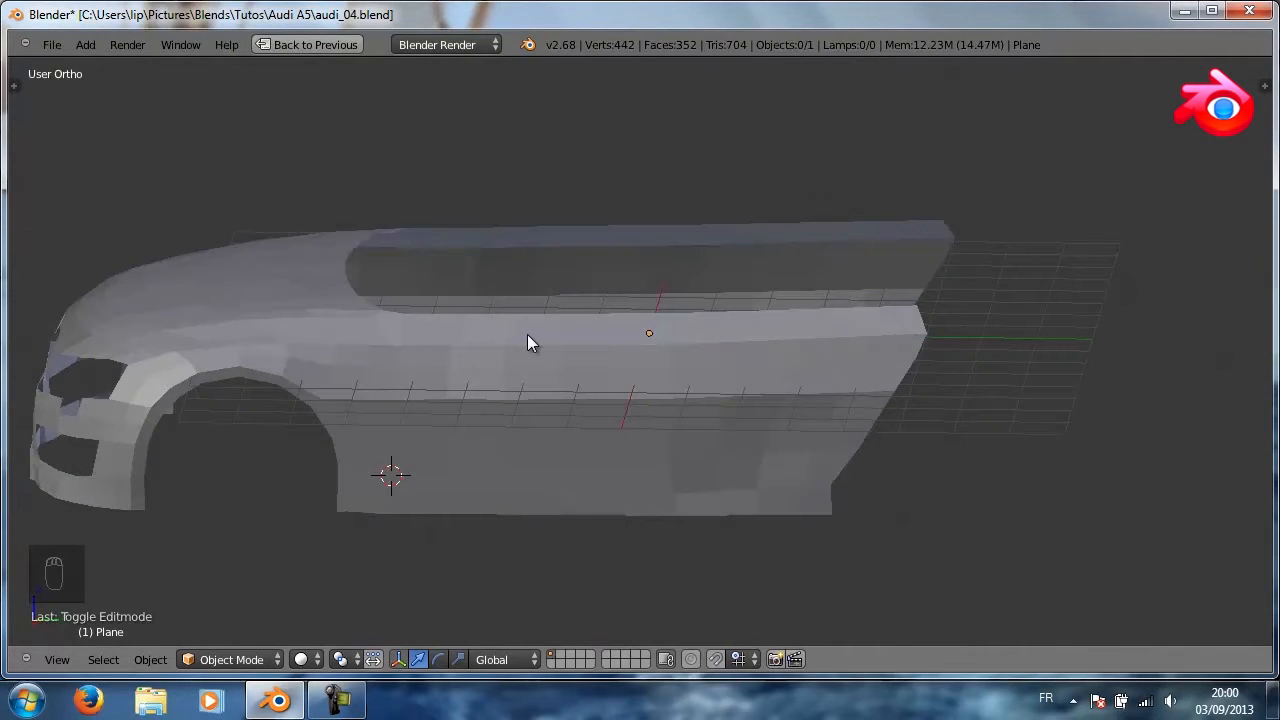
{"action": "key", "text": "ctrl+alt+q"}
{"action": "key", "text": "ctrl+alt+q"}
{"action": "scroll", "coordinate": [920, 392], "scroll_direction": "up", "scroll_amount": 4}
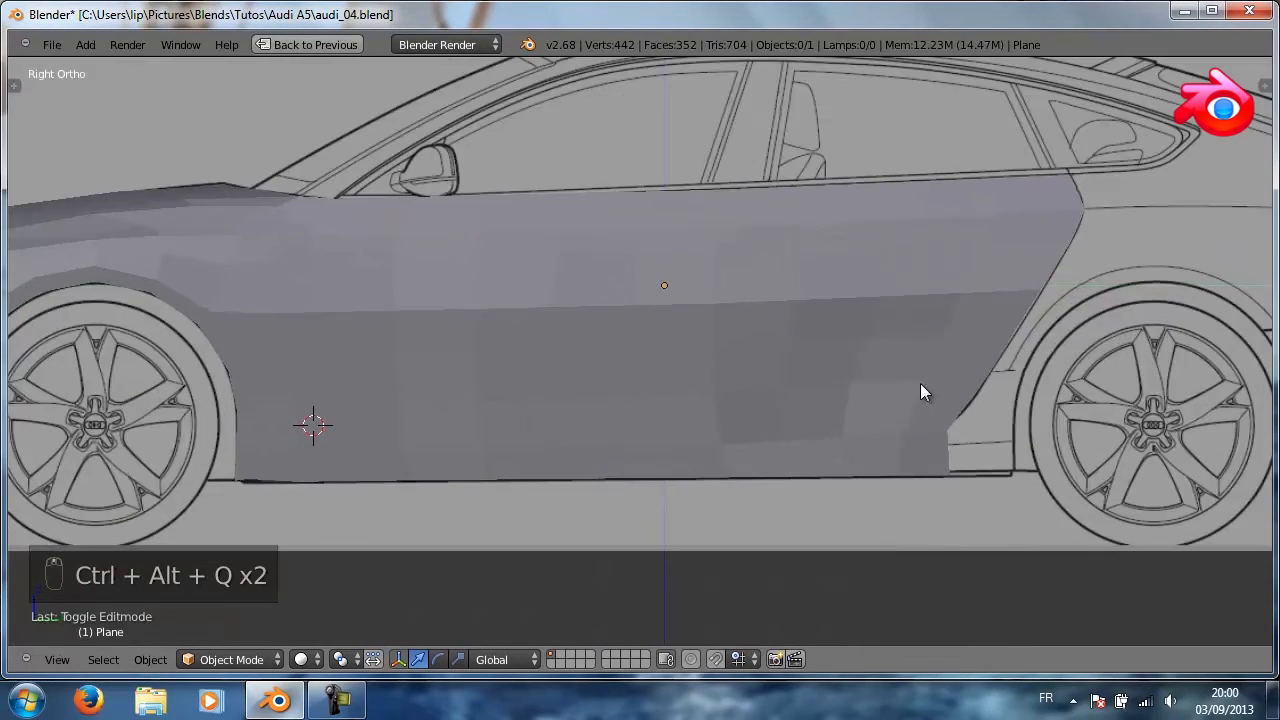
{"action": "middle_click_drag", "start_coordinate": [573, 380], "coordinate": [738, 557], "text": "shift"}
{"action": "key", "text": "z"}
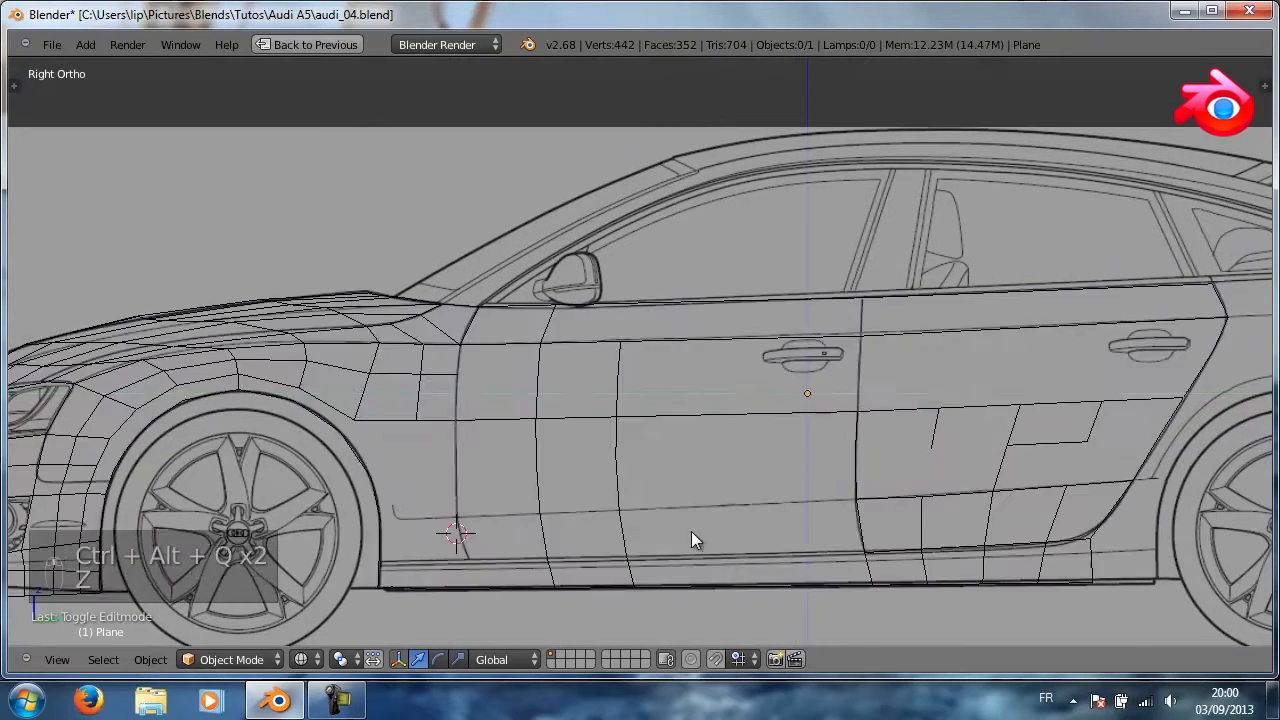
{"action": "scroll", "coordinate": [664, 470], "scroll_direction": "up", "scroll_amount": 2}
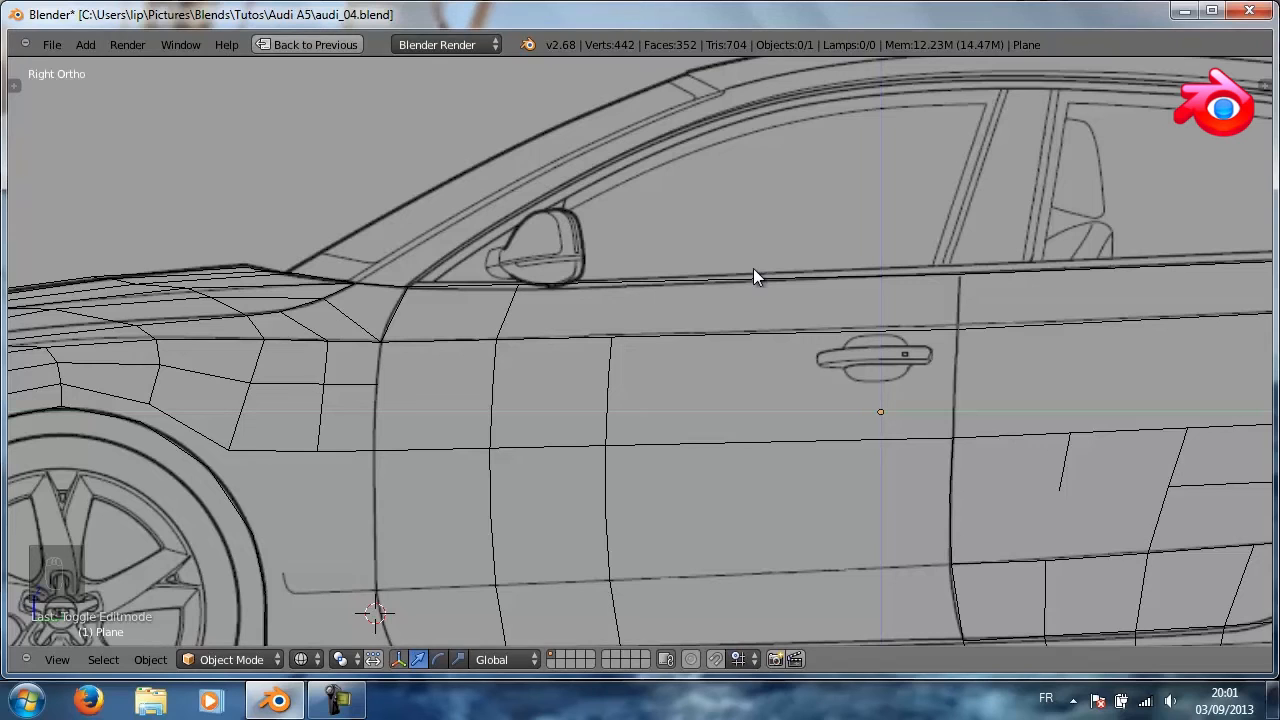
{"action": "scroll", "coordinate": [572, 313], "scroll_direction": "down", "scroll_amount": 3}
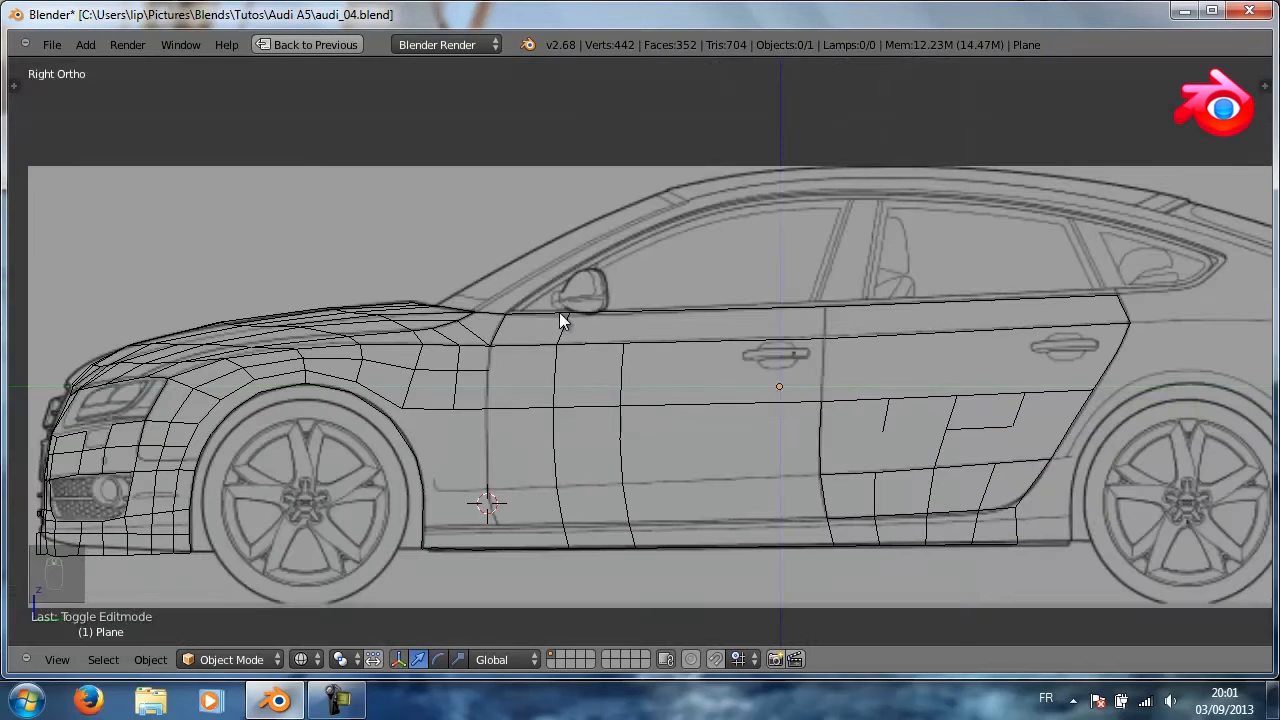
{"action": "scroll", "coordinate": [449, 329], "scroll_direction": "up", "scroll_amount": 4}
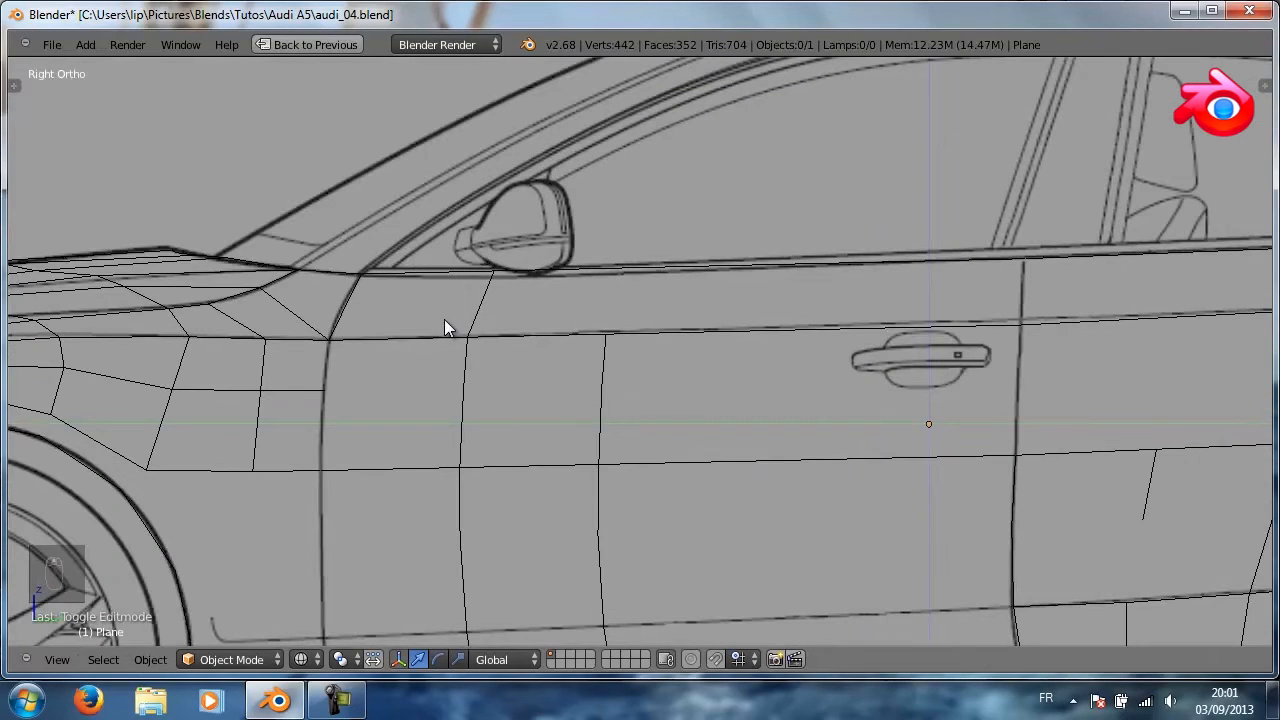
Extrude the edge between the hood's rear corner and the front door's upper front corner upward along the windshield pillar
{"action": "key", "text": "Tab"}
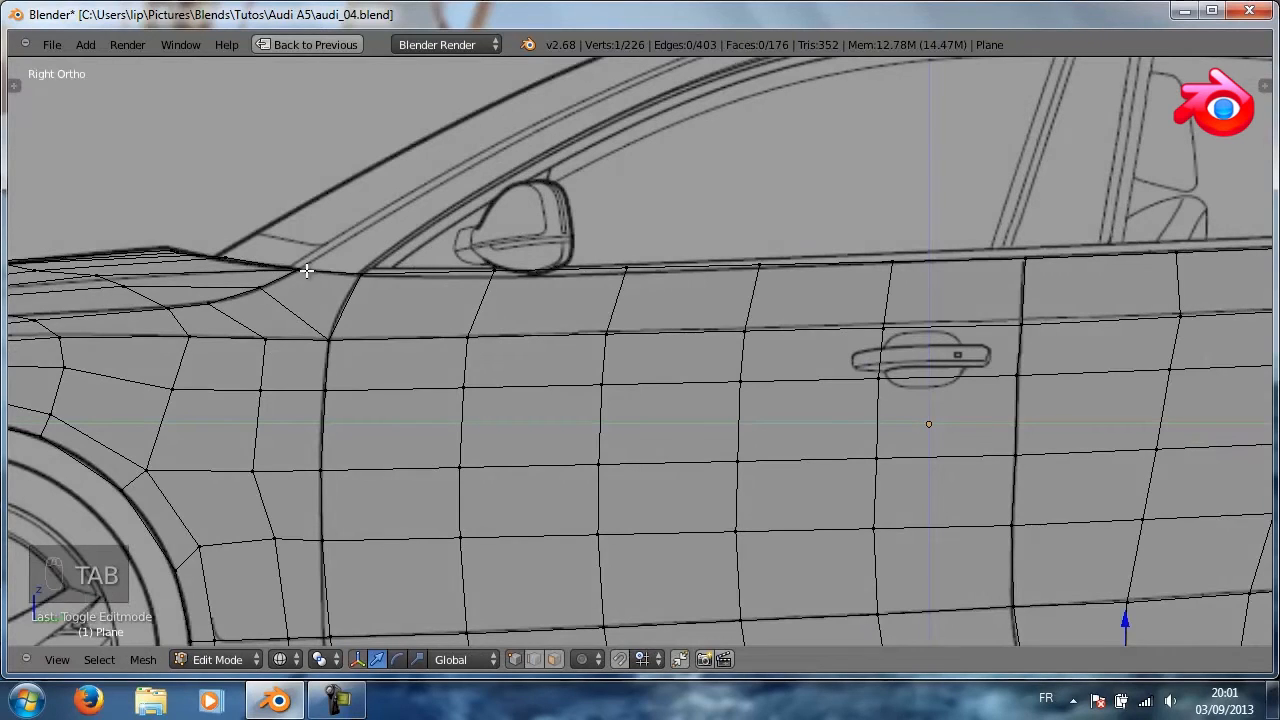
{"action": "right_click", "coordinate": [305, 268]}
{"action": "right_click", "coordinate": [362, 272]}
{"action": "right_click", "coordinate": [298, 269], "text": "shift"}
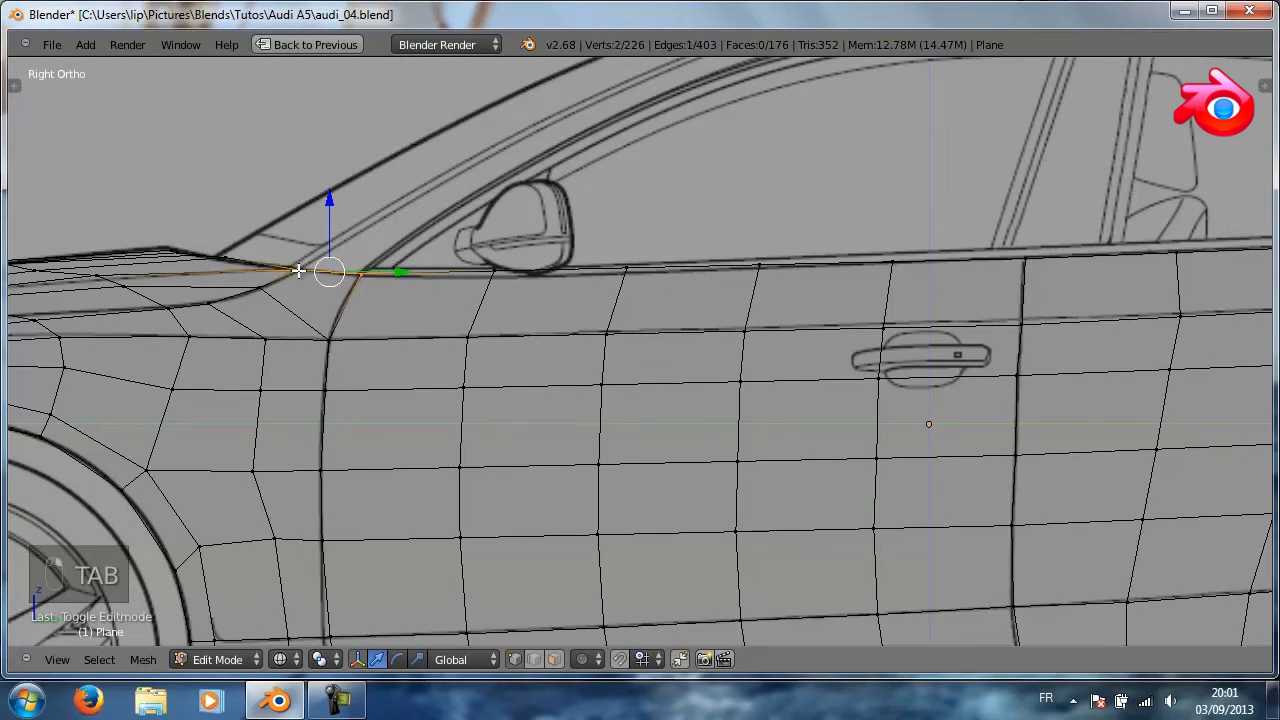
{"action": "key", "text": "e"}
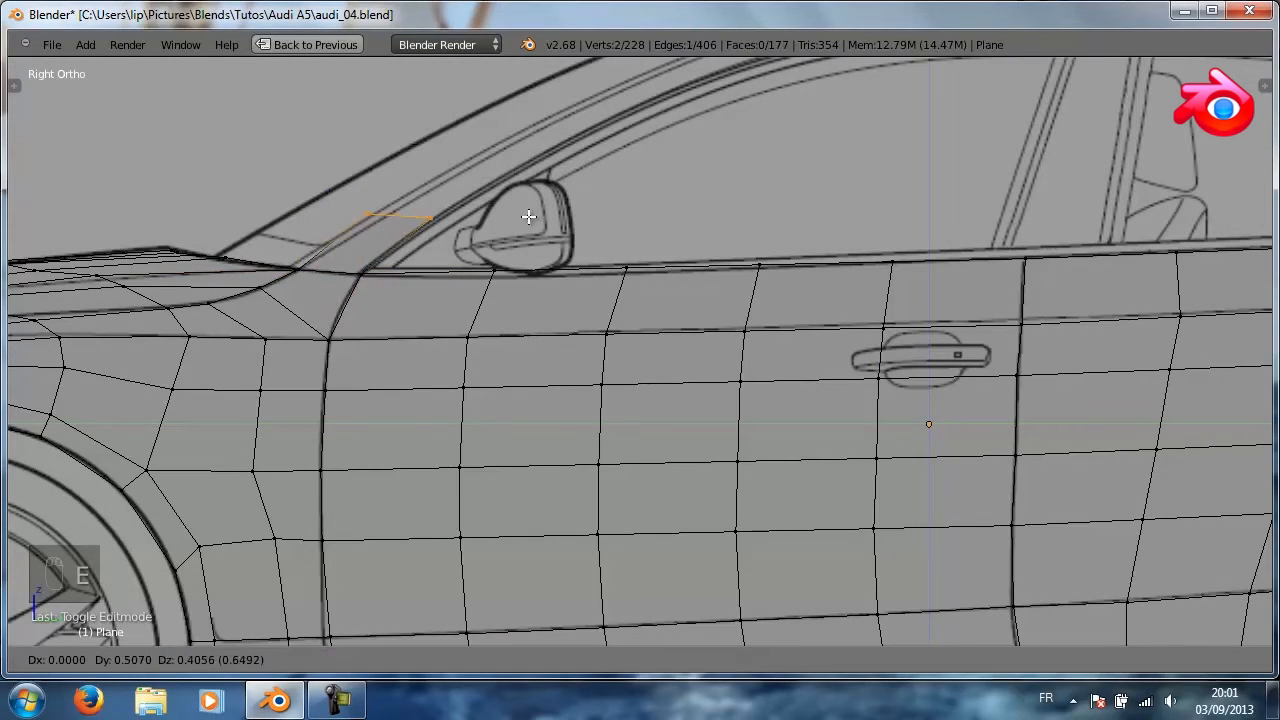
{"action": "left_click", "coordinate": [540, 212]}
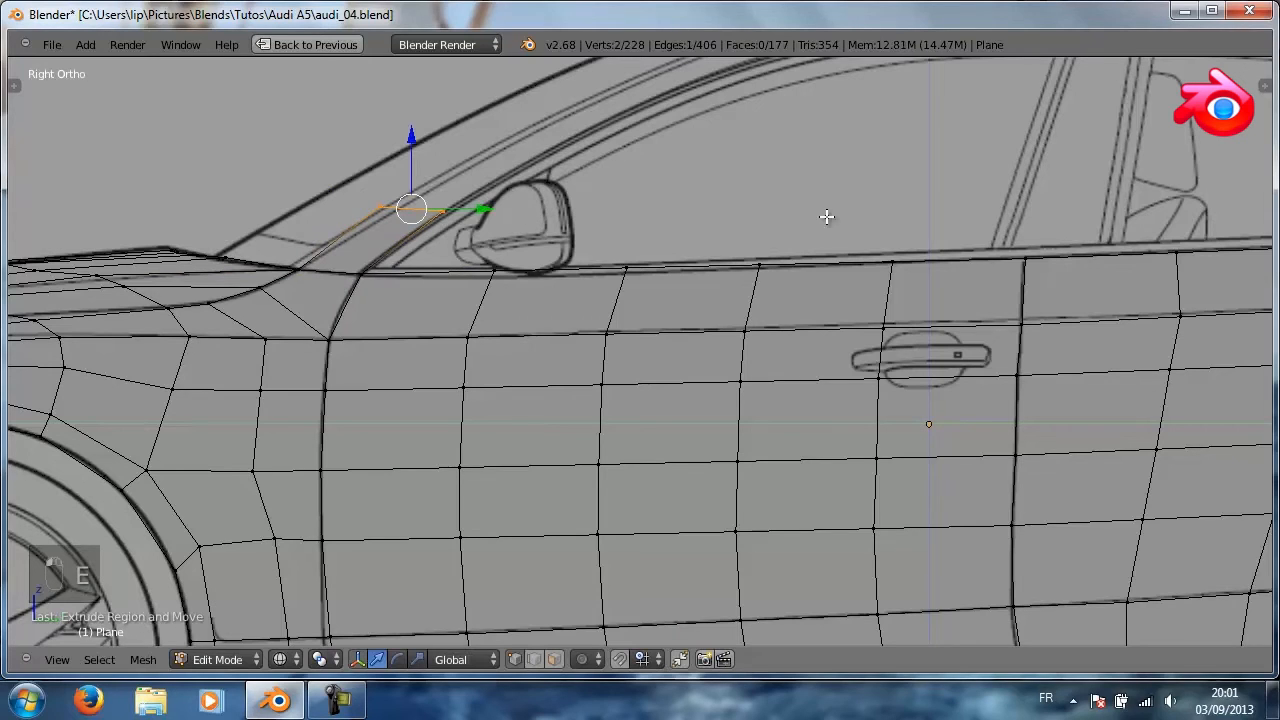
Rotate the extruded edge to run across the windshield pillar and scale it down to the pillar's width
{"action": "key", "text": "r"}
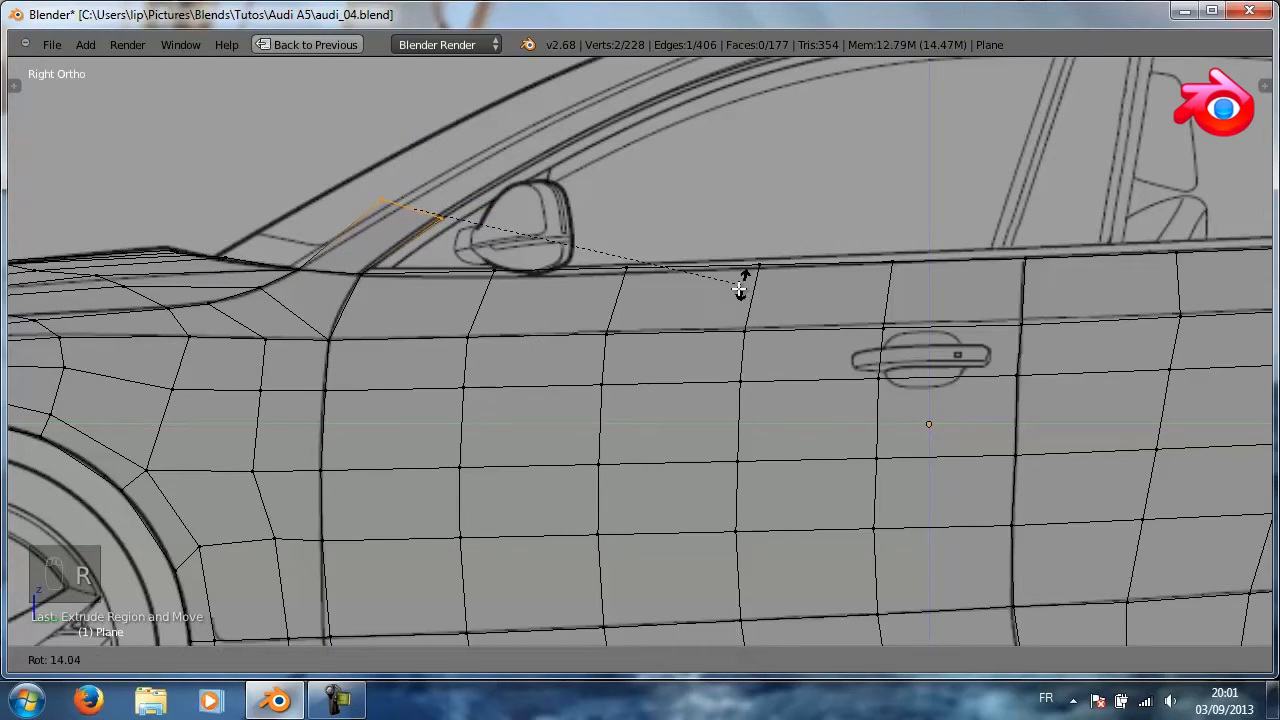
{"action": "left_click", "coordinate": [709, 312]}
{"action": "key", "text": "s"}
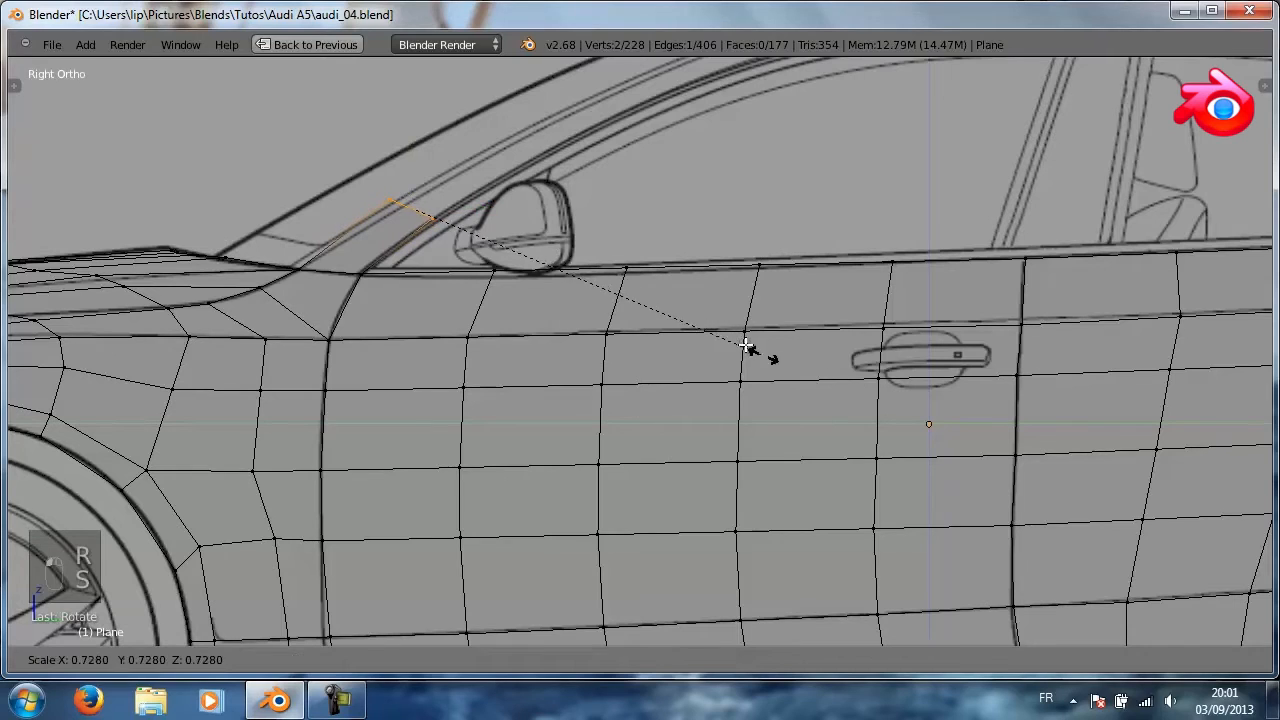
{"action": "left_click", "coordinate": [715, 331]}
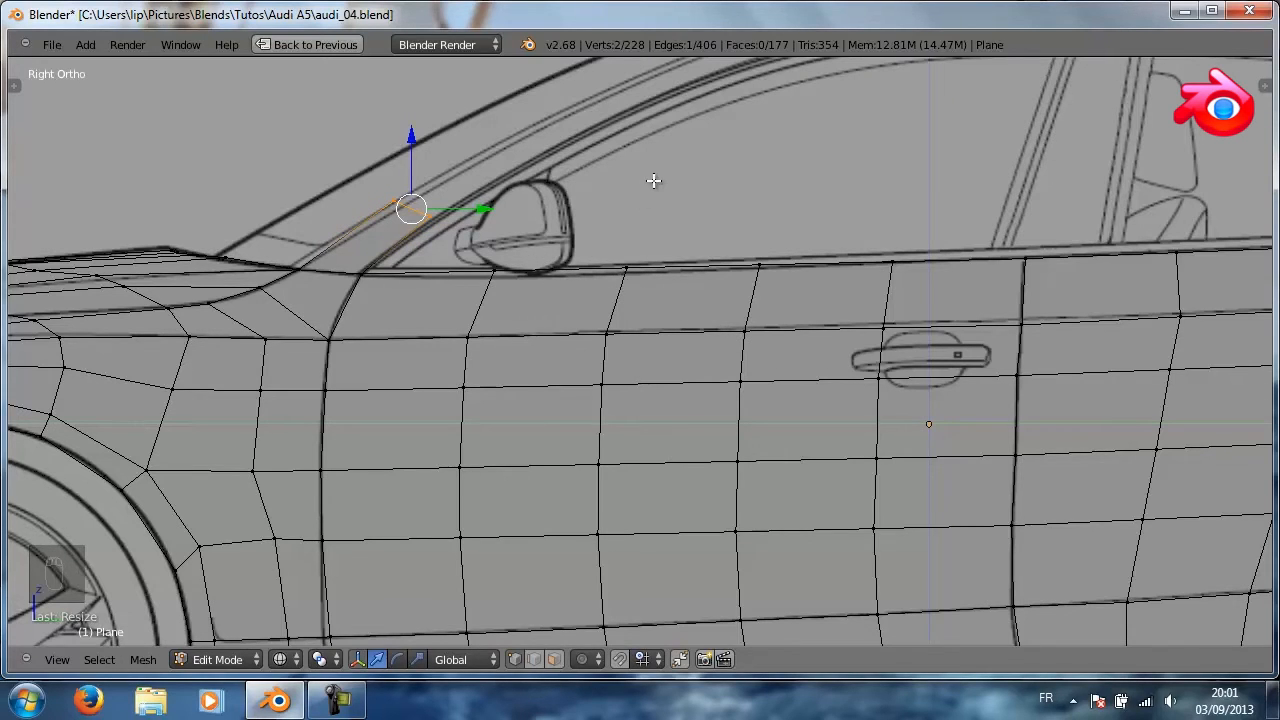
Extrude the pillar edge three more times along the side blueprint's windshield pillar up to the roof corner
{"action": "scroll", "coordinate": [653, 188], "scroll_direction": "up", "scroll_amount": 4, "text": "shift"}
{"action": "key", "text": "e"}
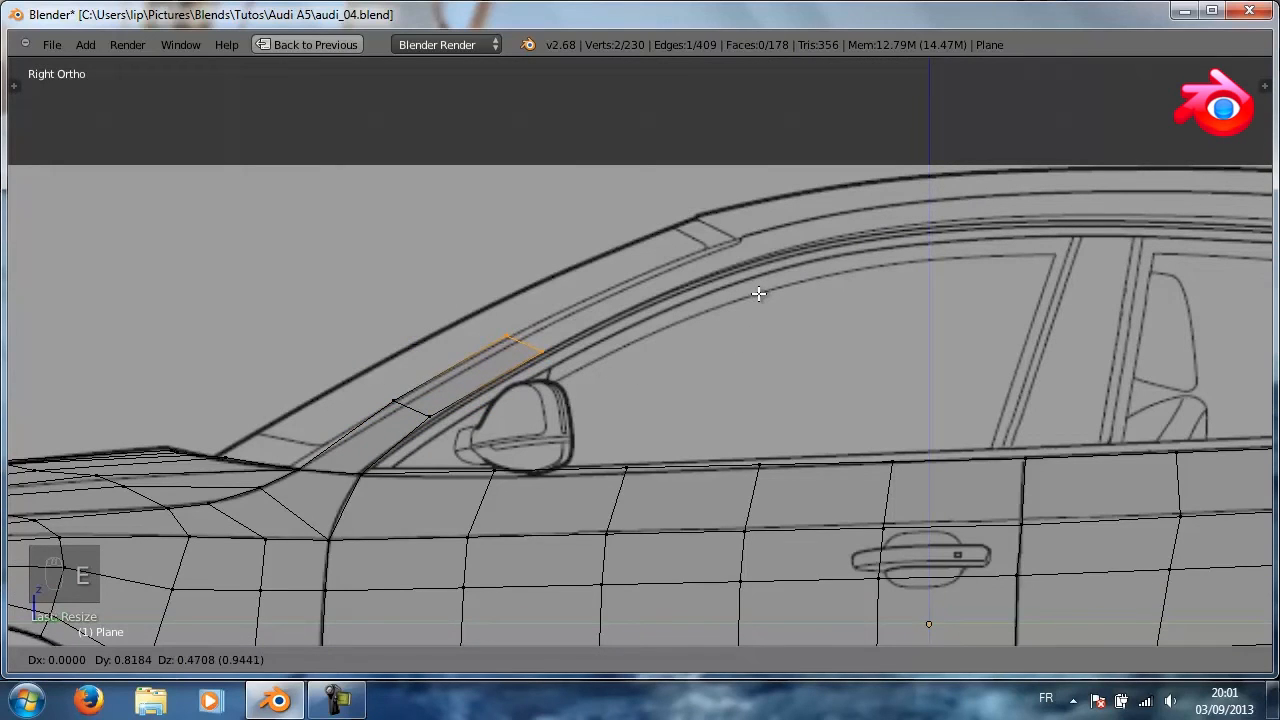
{"action": "left_click", "coordinate": [760, 291]}
{"action": "key", "text": "e"}
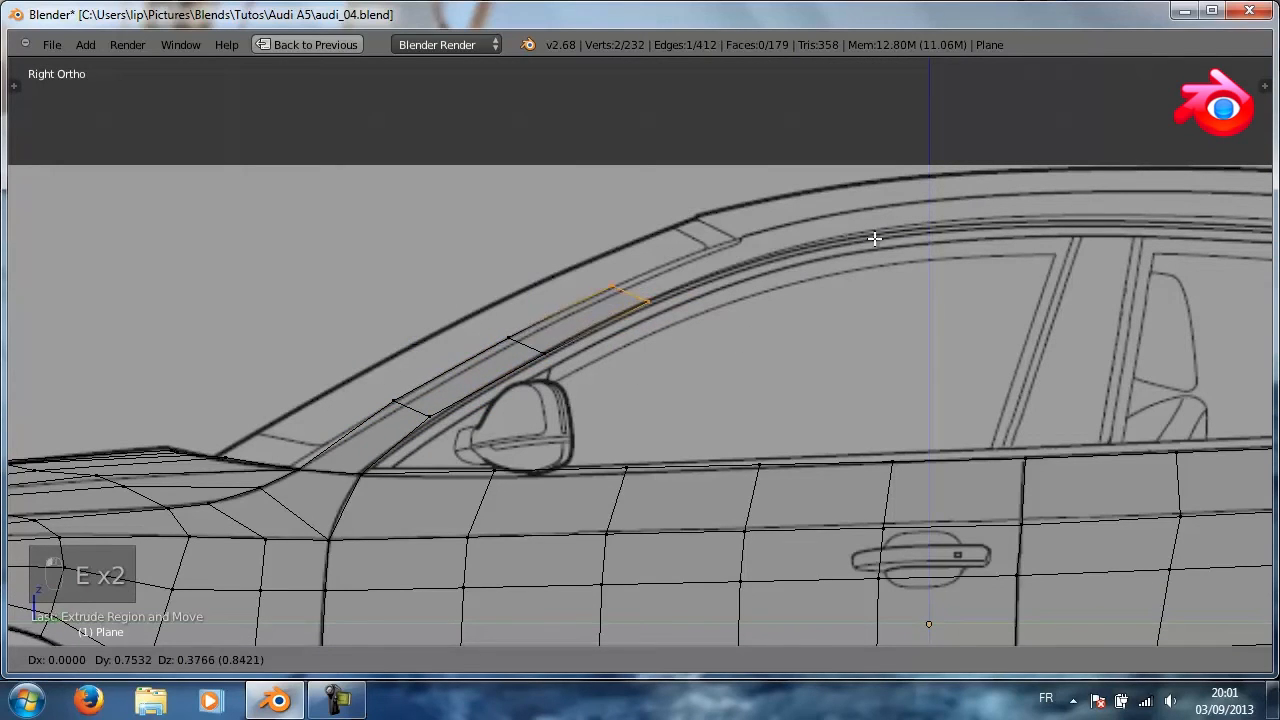
{"action": "left_click", "coordinate": [878, 238]}
{"action": "key", "text": "e"}
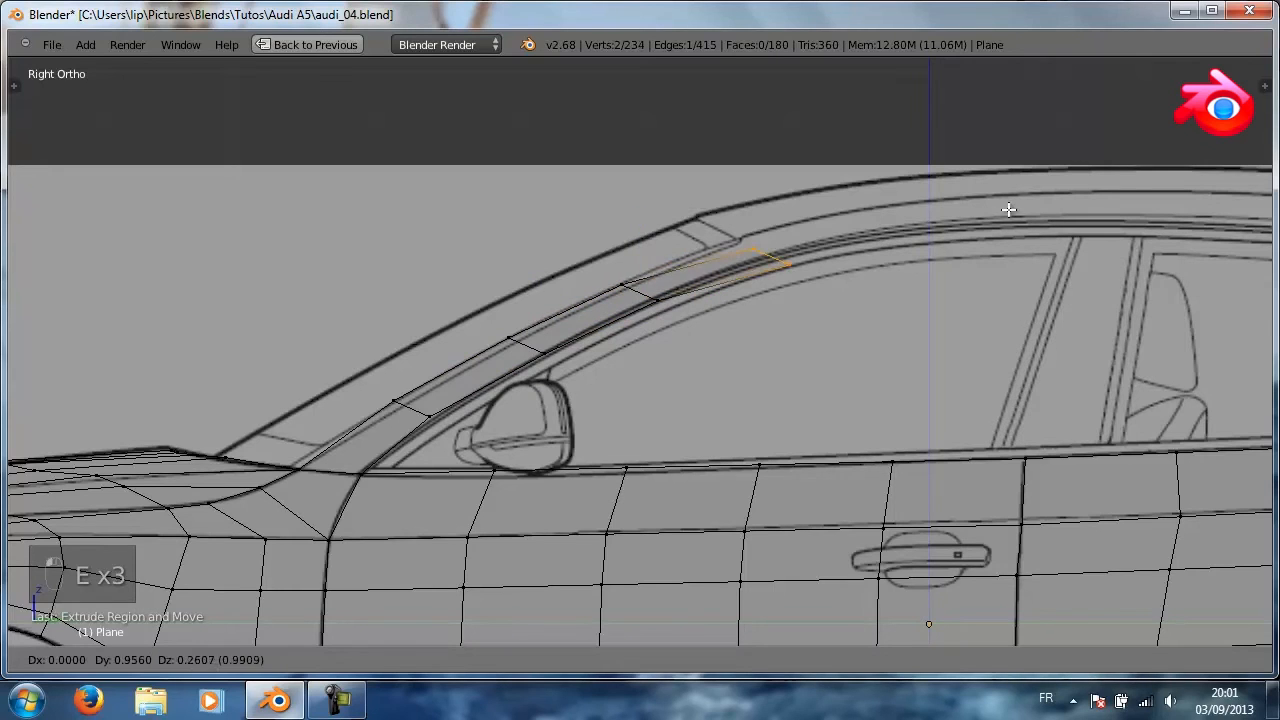
{"action": "left_click", "coordinate": [999, 201]}
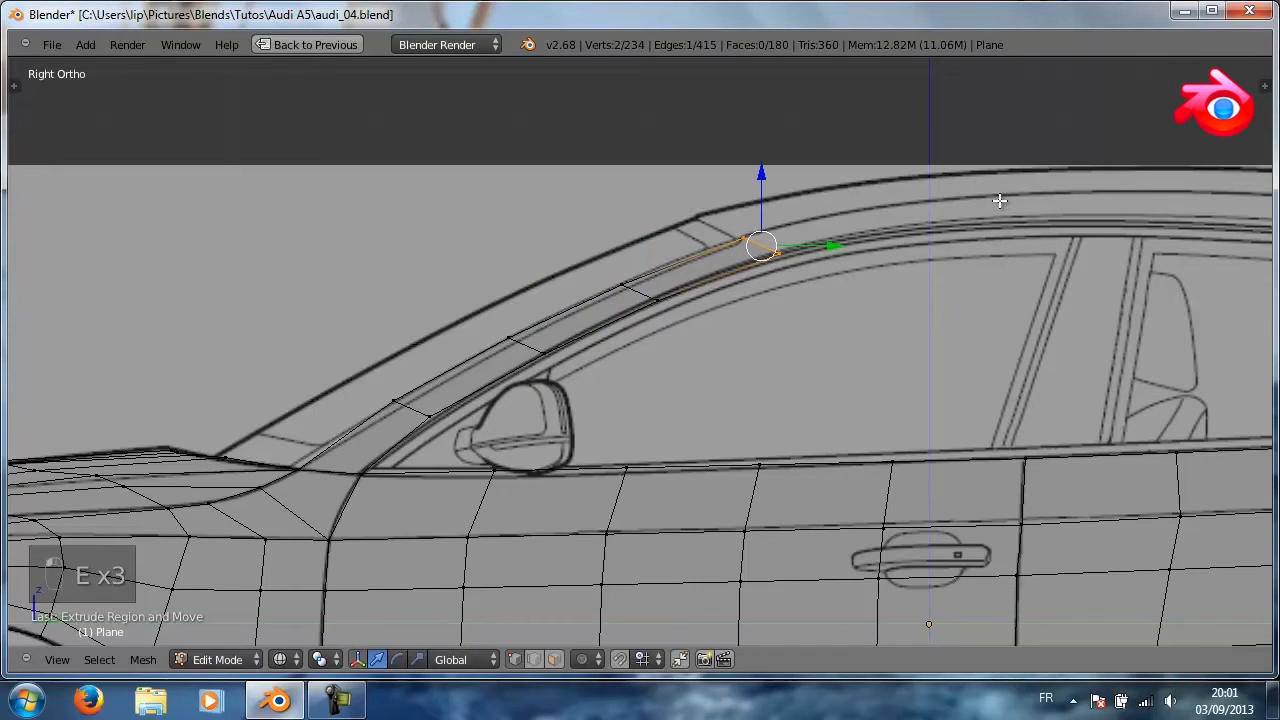
Move the windshield-side vertex of the topmost pillar edge inward along X to the windshield's upper corner on the top blueprint
{"action": "right_click", "coordinate": [778, 260]}
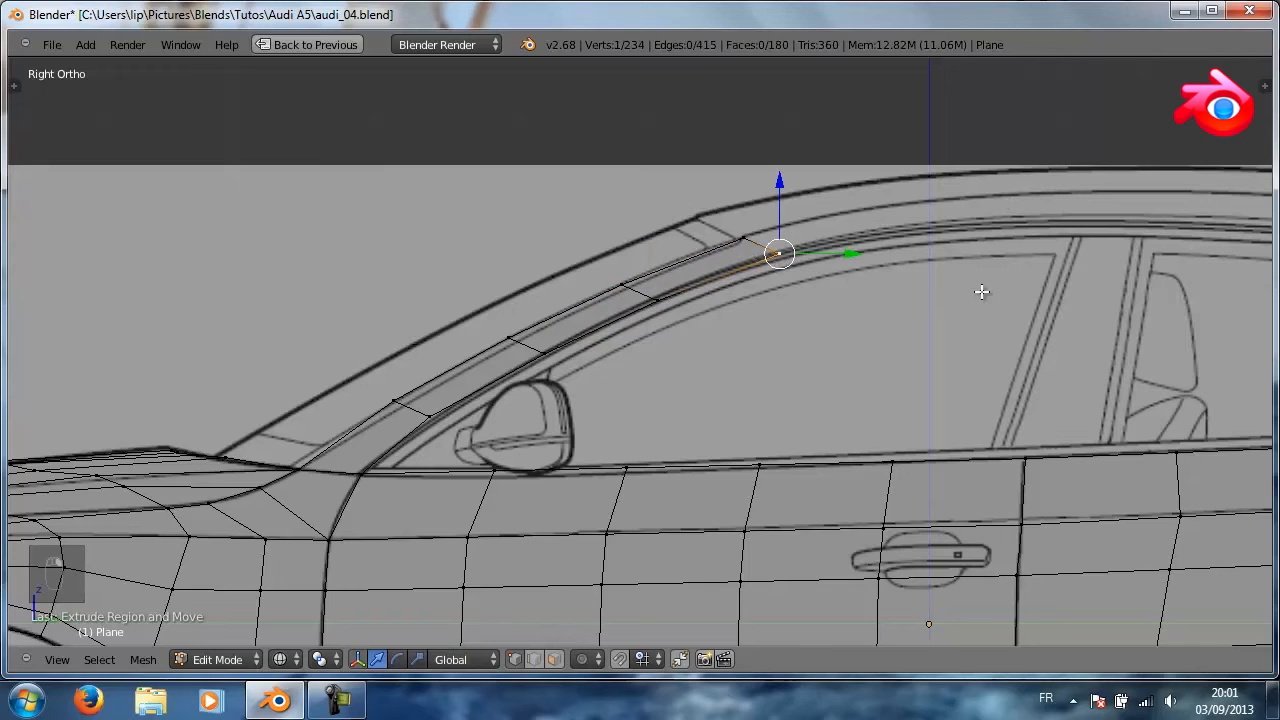
{"action": "key", "text": "ctrl+alt+q"}
{"action": "key", "text": "ctrl+alt+q"}
{"action": "scroll", "coordinate": [894, 286], "scroll_direction": "down", "scroll_amount": 5}
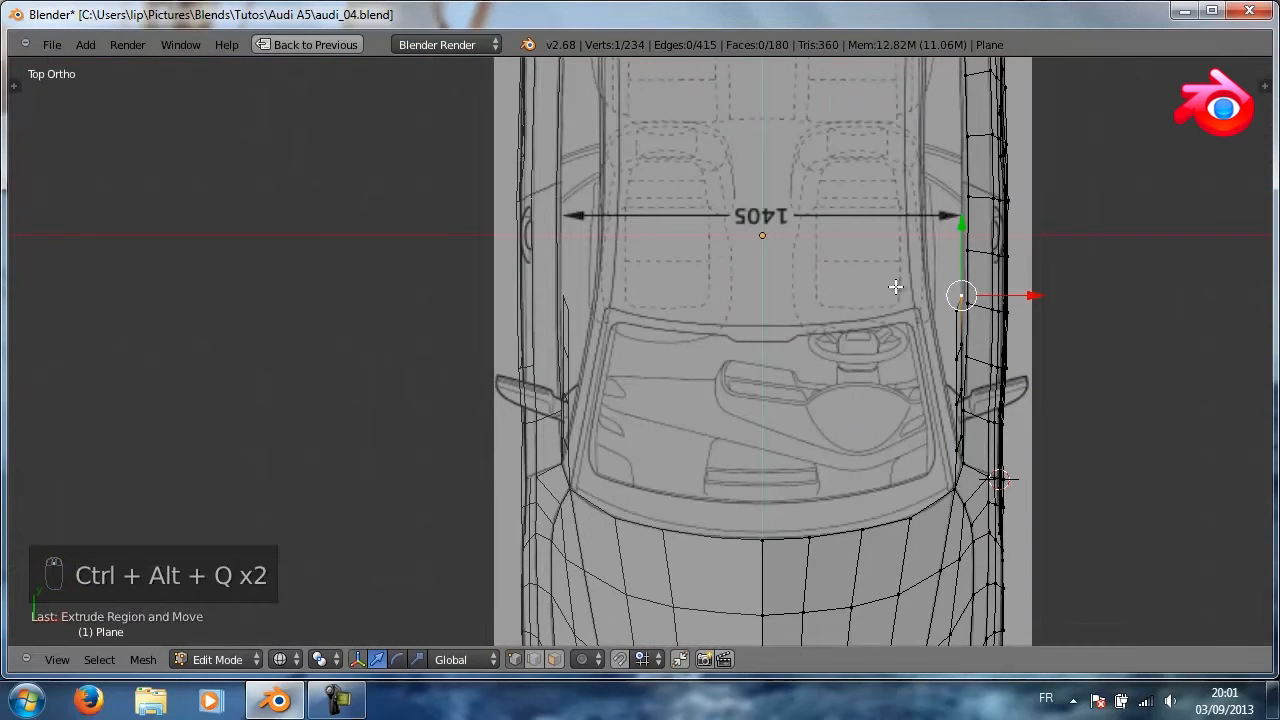
{"action": "middle_click_drag", "start_coordinate": [764, 285], "coordinate": [677, 240], "text": "shift"}
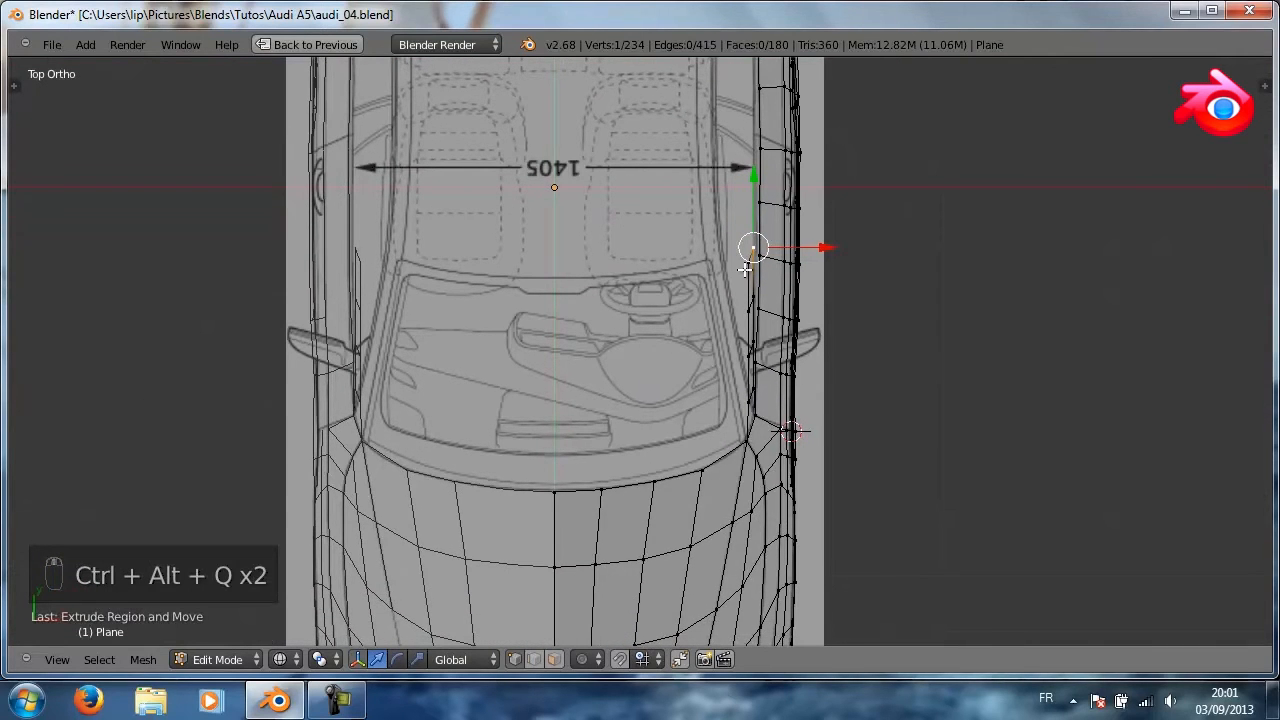
{"action": "key", "text": "g"}
{"action": "key", "text": "x"}
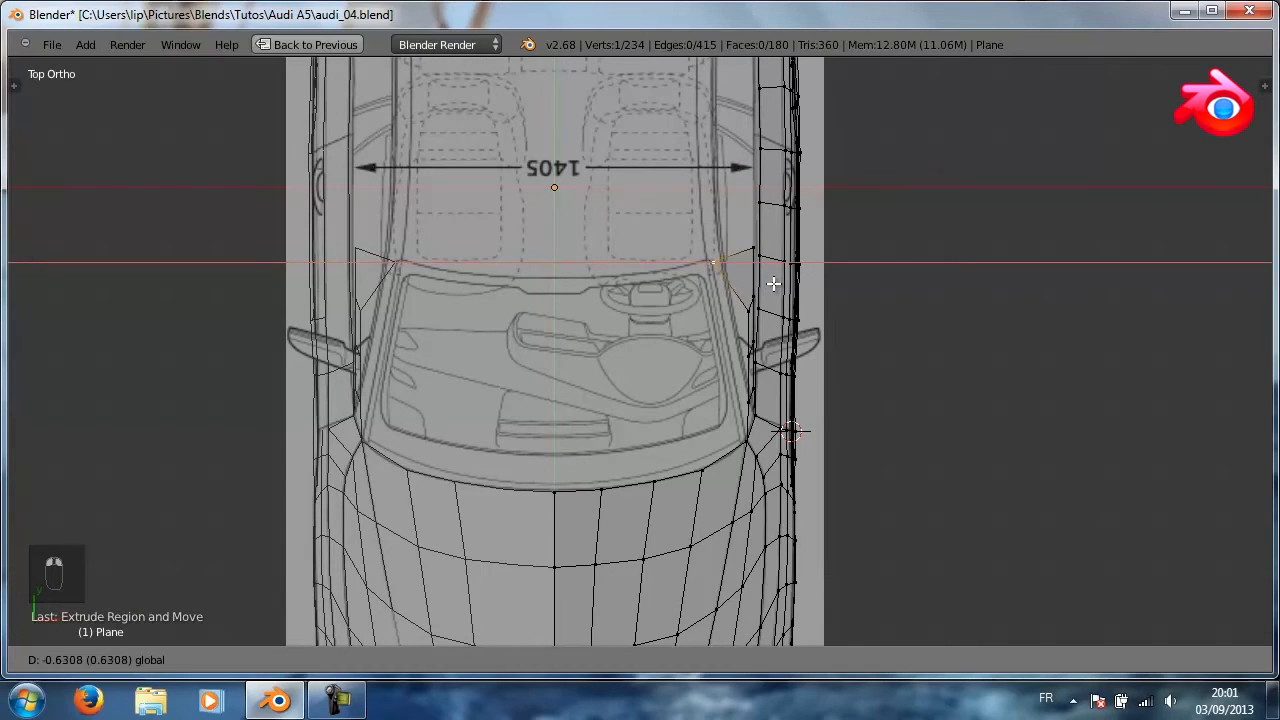
{"action": "left_click", "coordinate": [771, 283]}
{"action": "scroll", "coordinate": [771, 285], "scroll_direction": "up", "scroll_amount": 5}
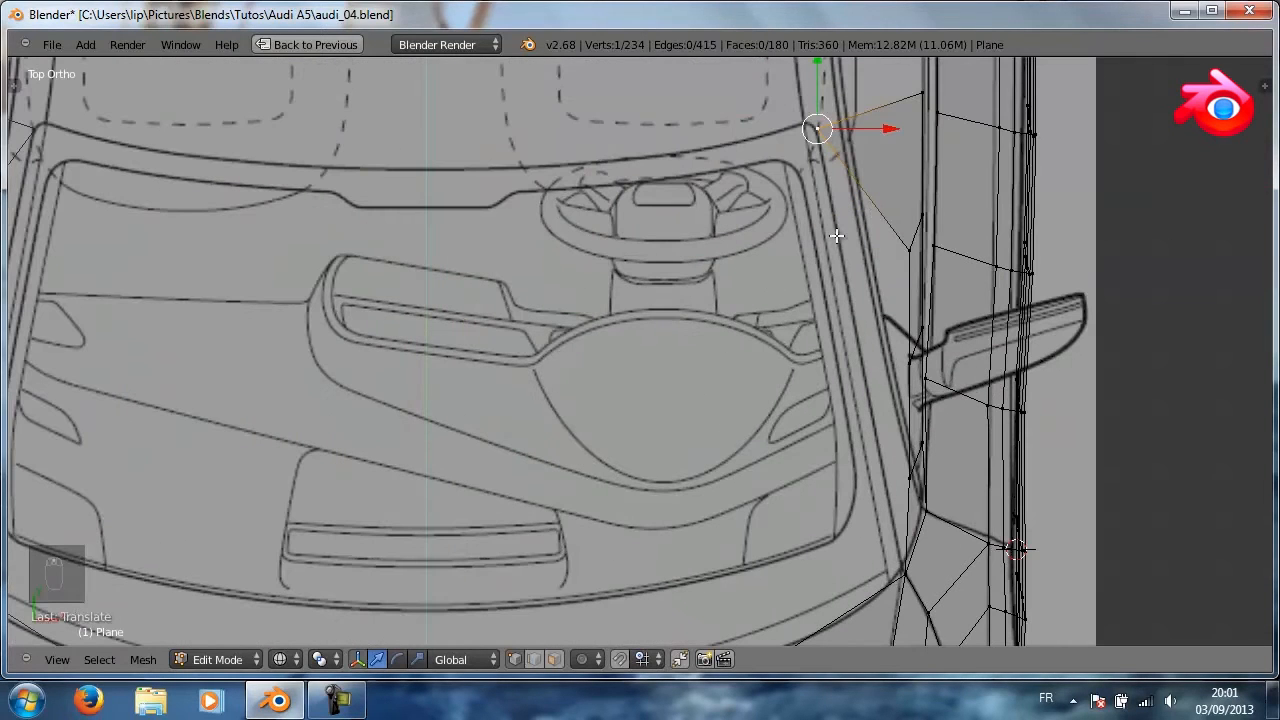
Move the topmost pillar edge's other vertex inward along X by about 0.64 and slightly forward along Y to the pillar's outer line
{"action": "right_click", "coordinate": [923, 95]}
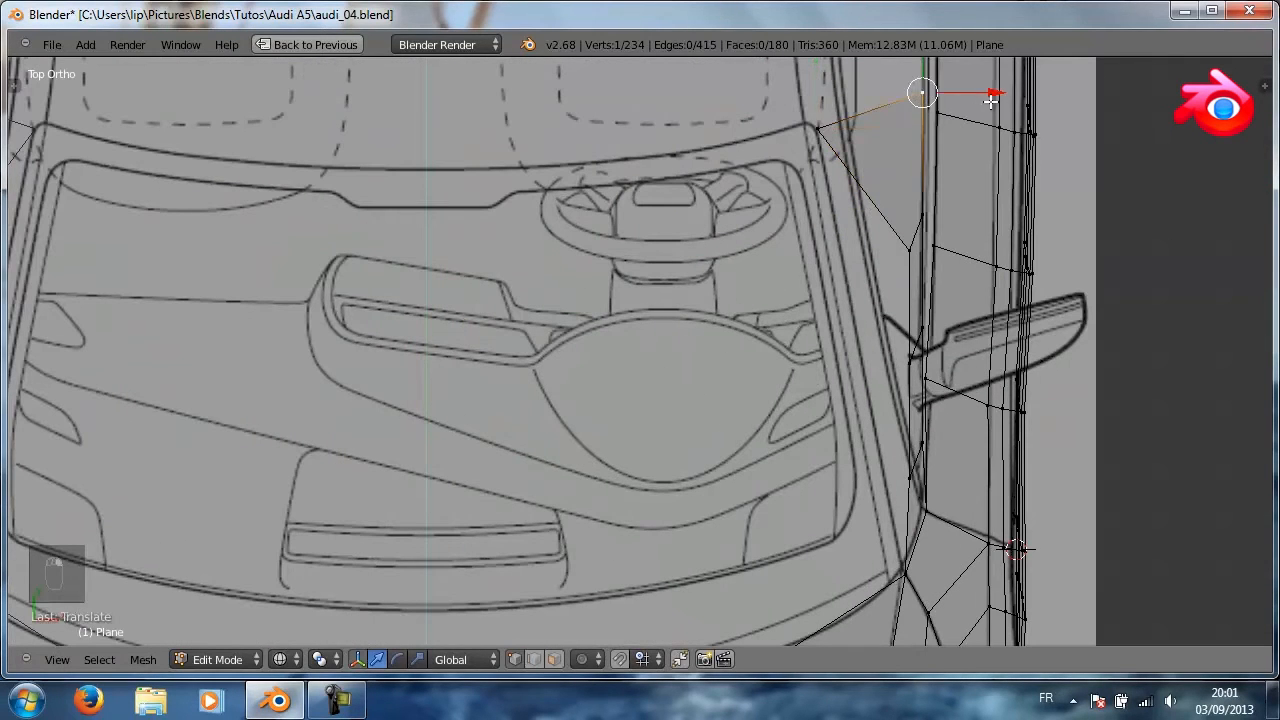
{"action": "key", "text": "g"}
{"action": "key", "text": "x"}
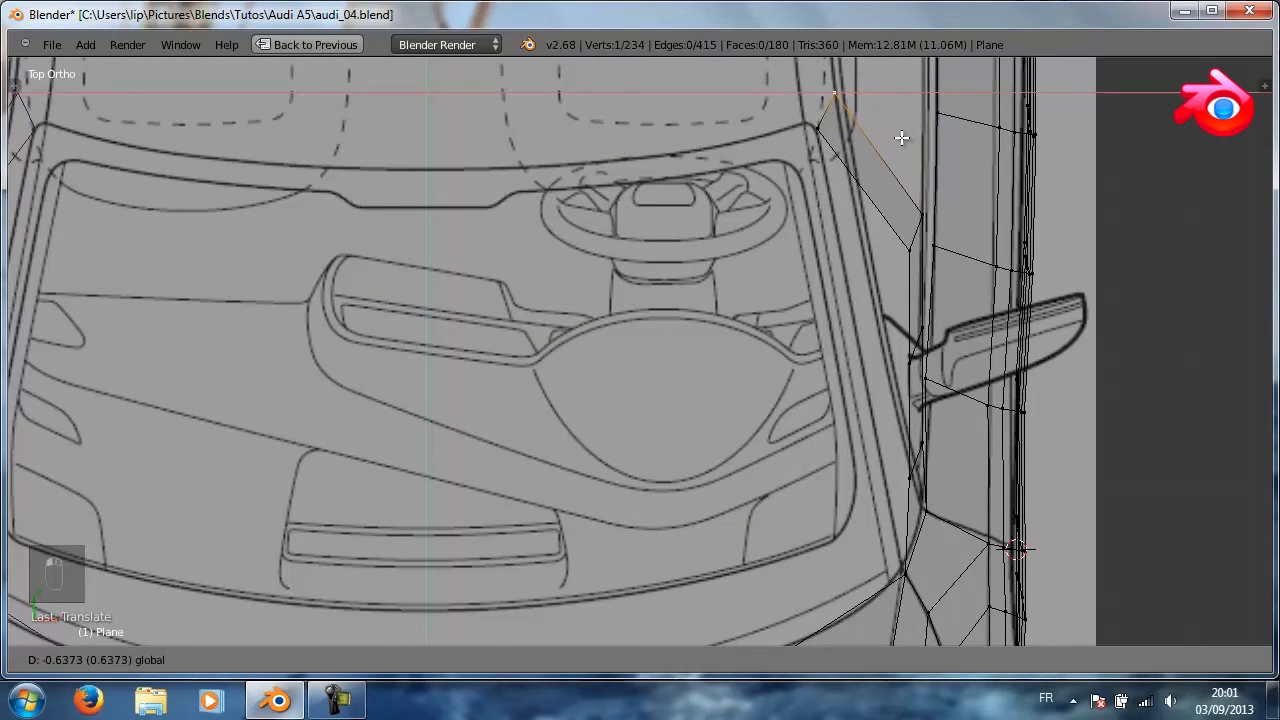
{"action": "left_click", "coordinate": [901, 132]}
{"action": "key", "text": "g"}
{"action": "key", "text": "y"}
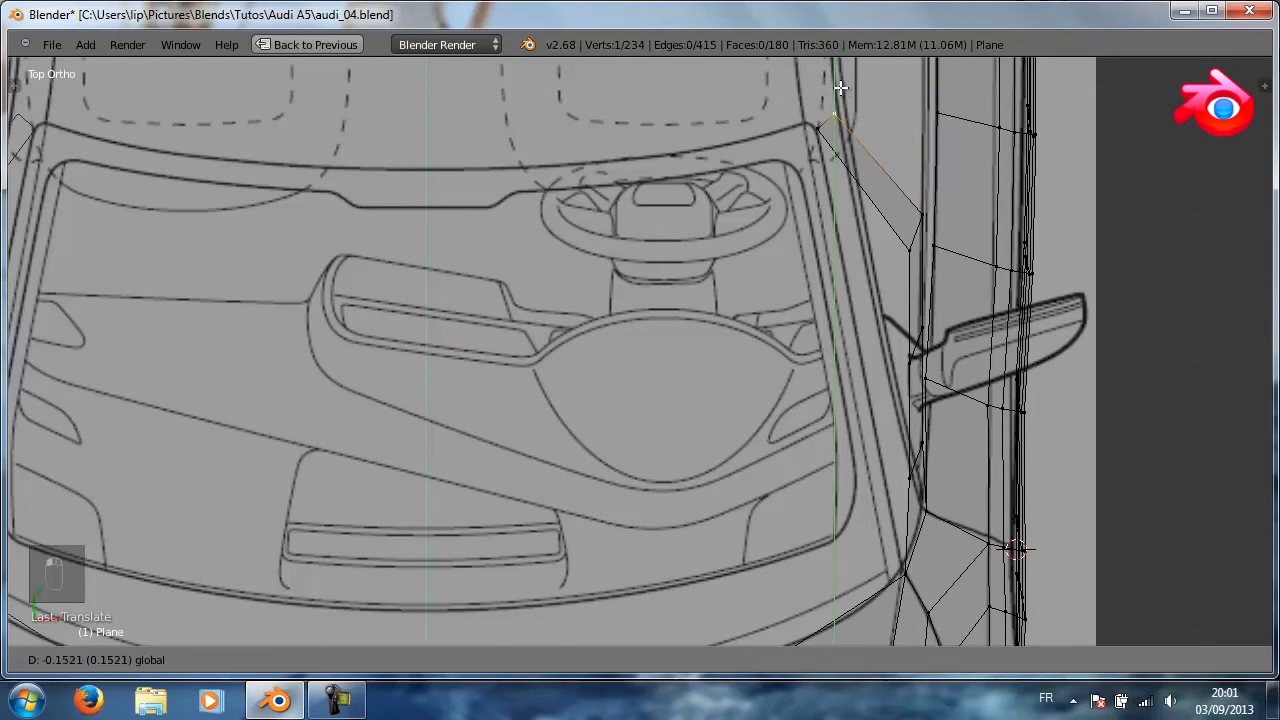
{"action": "left_click", "coordinate": [894, 159]}
Shift both vertices of the second pillar edge from the roof inward along X onto the top blueprint's pillar and adjust their position
{"action": "right_click", "coordinate": [905, 250]}
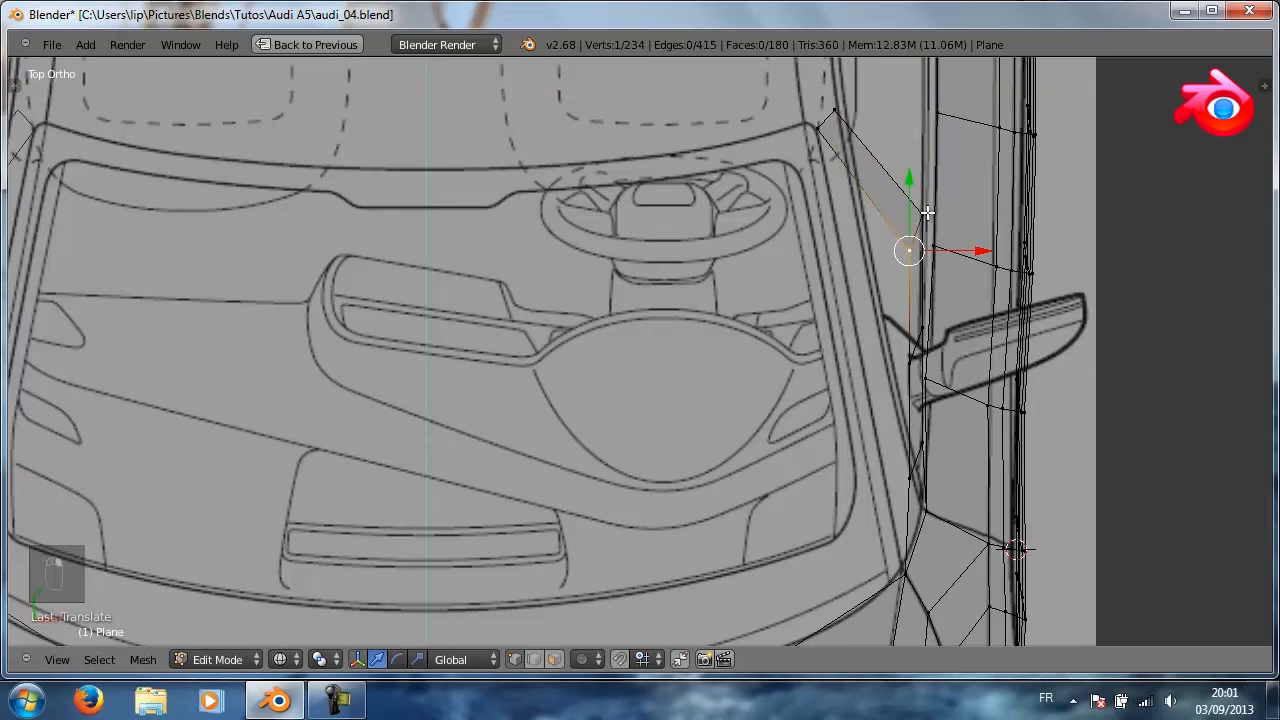
{"action": "right_click", "coordinate": [926, 213], "text": "shift"}
{"action": "left_click_drag", "start_coordinate": [990, 232], "coordinate": [923, 238]}
{"action": "right_click", "coordinate": [846, 217], "text": "shift"}
{"action": "left_click_drag", "start_coordinate": [838, 191], "coordinate": [835, 178]}
{"action": "left_click_drag", "start_coordinate": [909, 237], "coordinate": [905, 245]}
Move both vertices of the third pillar edge from the roof inward along X onto the top blueprint's pillar, adjusting the windshield-side one along Y
{"action": "right_click", "coordinate": [906, 364]}
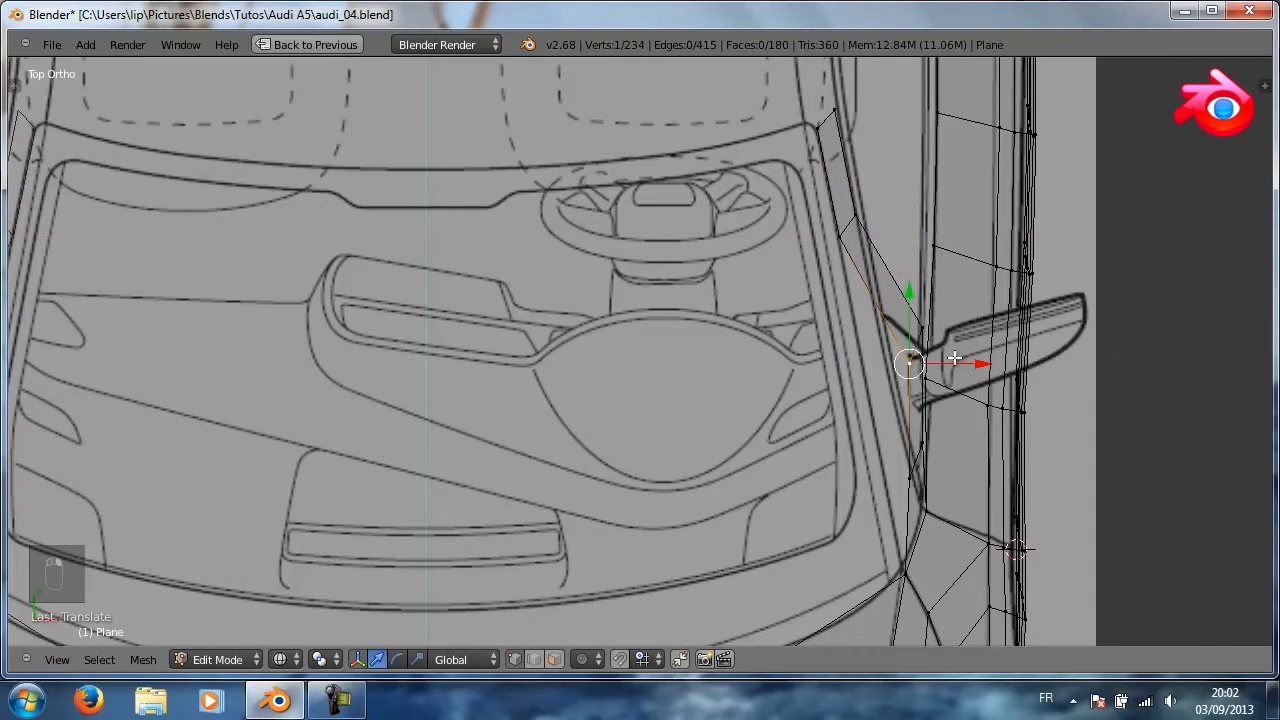
{"action": "left_click_drag", "start_coordinate": [966, 364], "coordinate": [927, 363]}
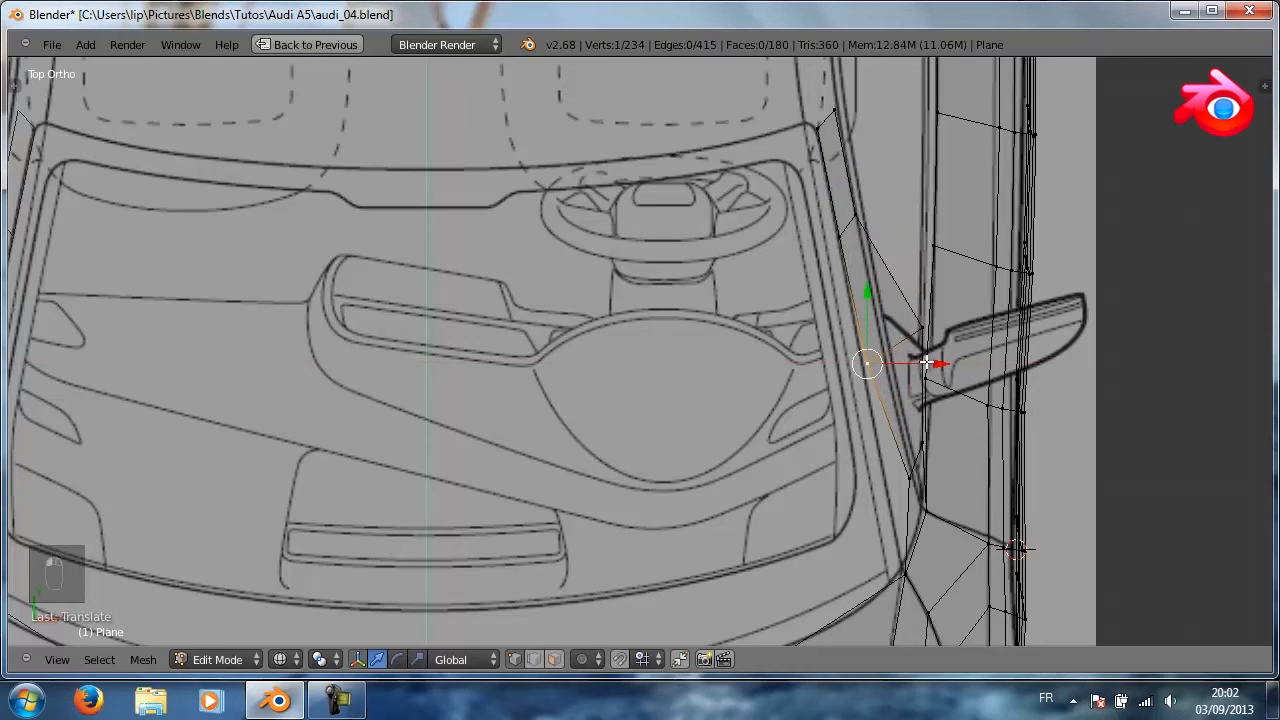
{"action": "right_click", "coordinate": [931, 345]}
{"action": "left_click_drag", "start_coordinate": [984, 331], "coordinate": [942, 342]}
{"action": "right_click", "coordinate": [867, 365]}
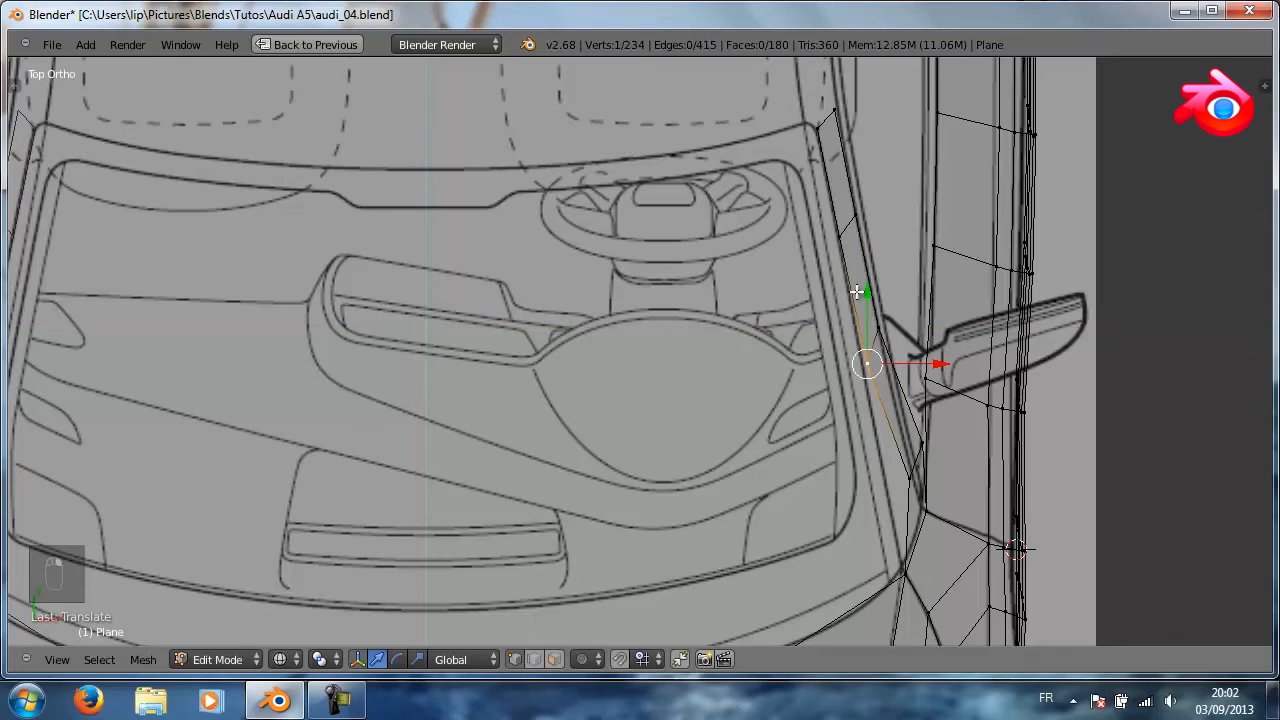
{"action": "left_click_drag", "start_coordinate": [868, 292], "coordinate": [868, 269]}
{"action": "left_click_drag", "start_coordinate": [943, 341], "coordinate": [935, 339]}
Move both vertices of the fourth pillar edge from the roof inward onto the top blueprint's pillar, shifting the windshield-side one up along Y
{"action": "right_click", "coordinate": [909, 470]}
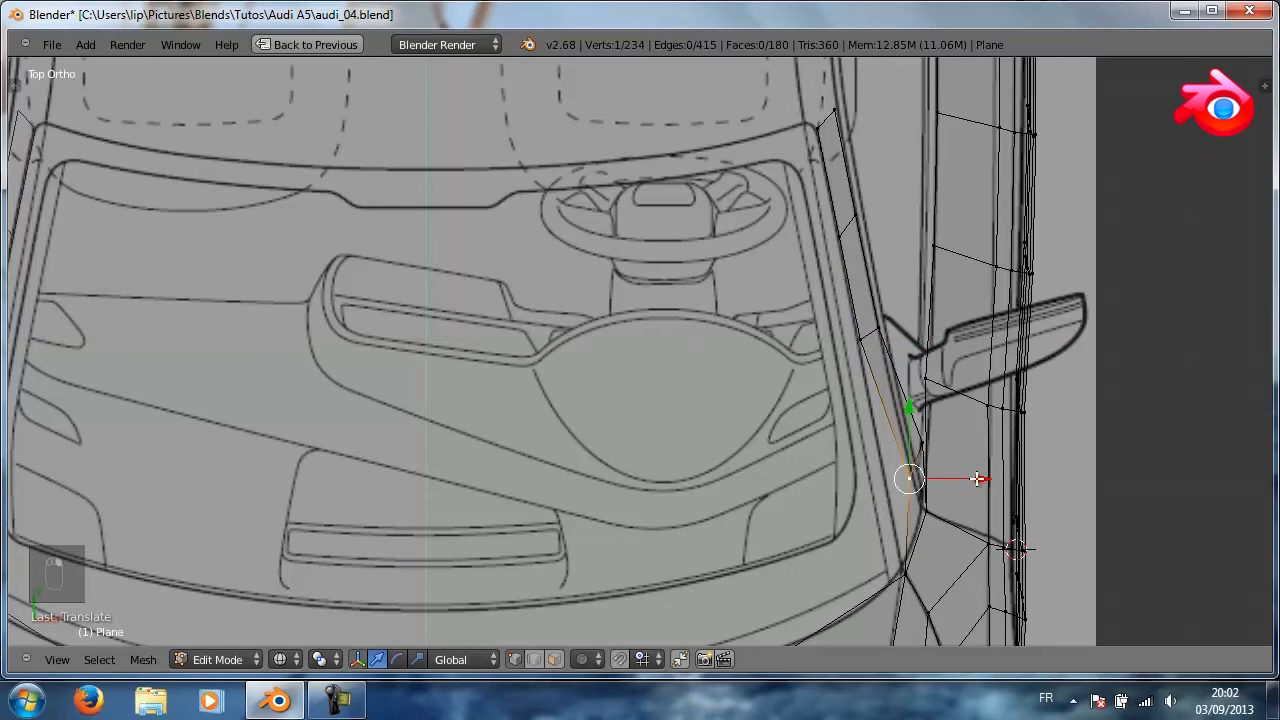
{"action": "left_click_drag", "start_coordinate": [977, 479], "coordinate": [969, 445]}
{"action": "right_click", "coordinate": [923, 443]}
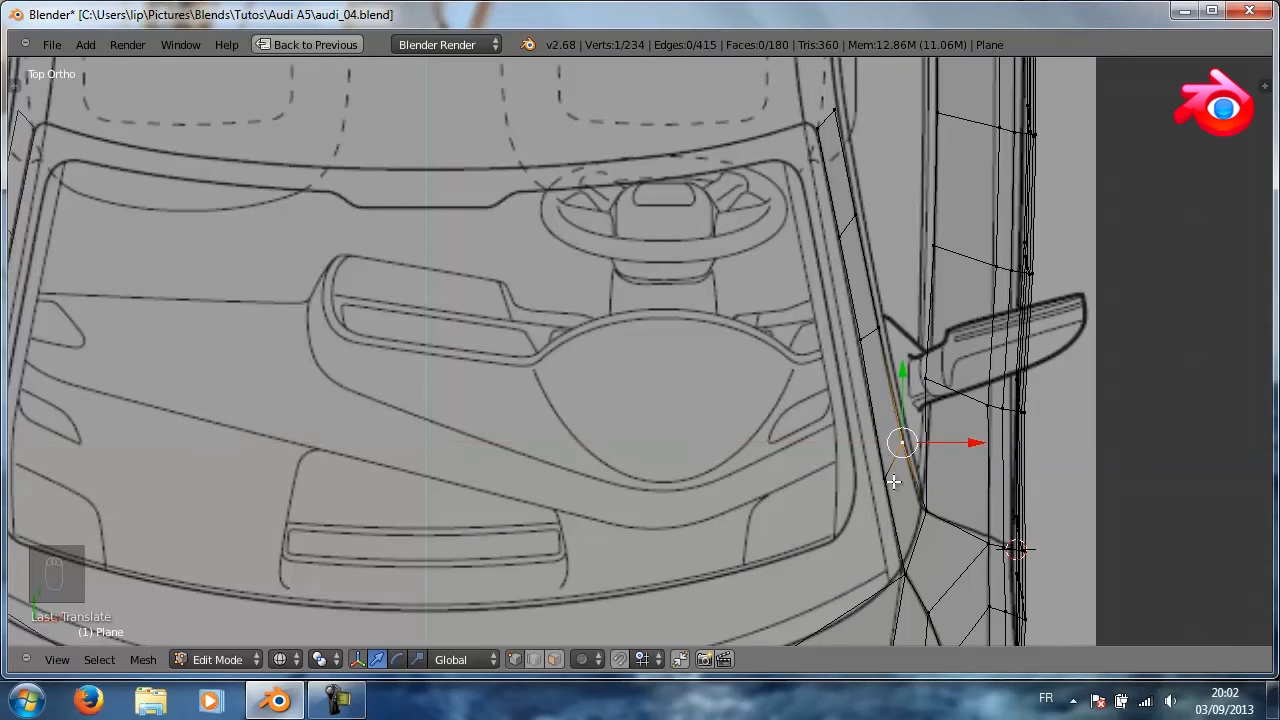
{"action": "right_click", "coordinate": [885, 478]}
{"action": "left_click_drag", "start_coordinate": [892, 418], "coordinate": [872, 388]}
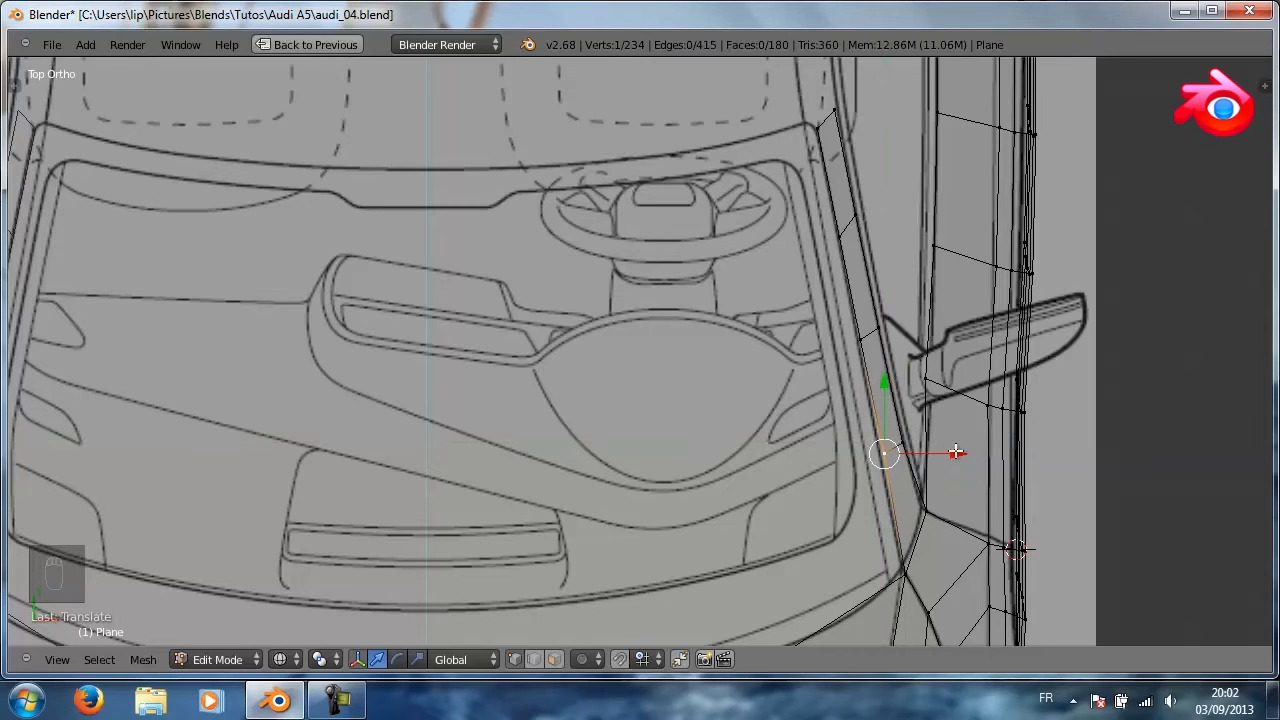
{"action": "left_click_drag", "start_coordinate": [956, 452], "coordinate": [955, 448]}
Fine-tune the third pillar edge's windshield-side vertex and the second edge's outer vertex so they follow the blueprint's pillar lines
{"action": "right_click", "coordinate": [882, 337]}
{"action": "right_click", "coordinate": [861, 337]}
{"action": "left_click_drag", "start_coordinate": [922, 343], "coordinate": [927, 328]}
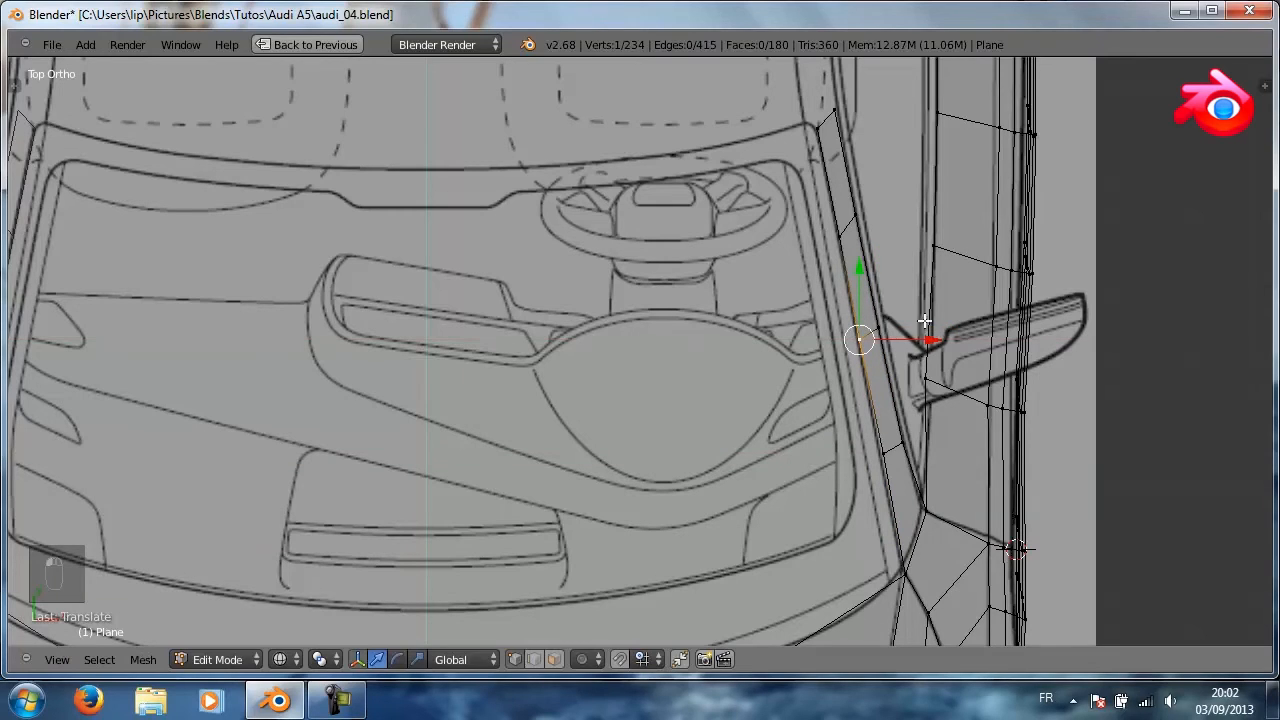
{"action": "right_click", "coordinate": [860, 214]}
{"action": "right_click", "coordinate": [835, 238]}
{"action": "right_click", "coordinate": [856, 214]}
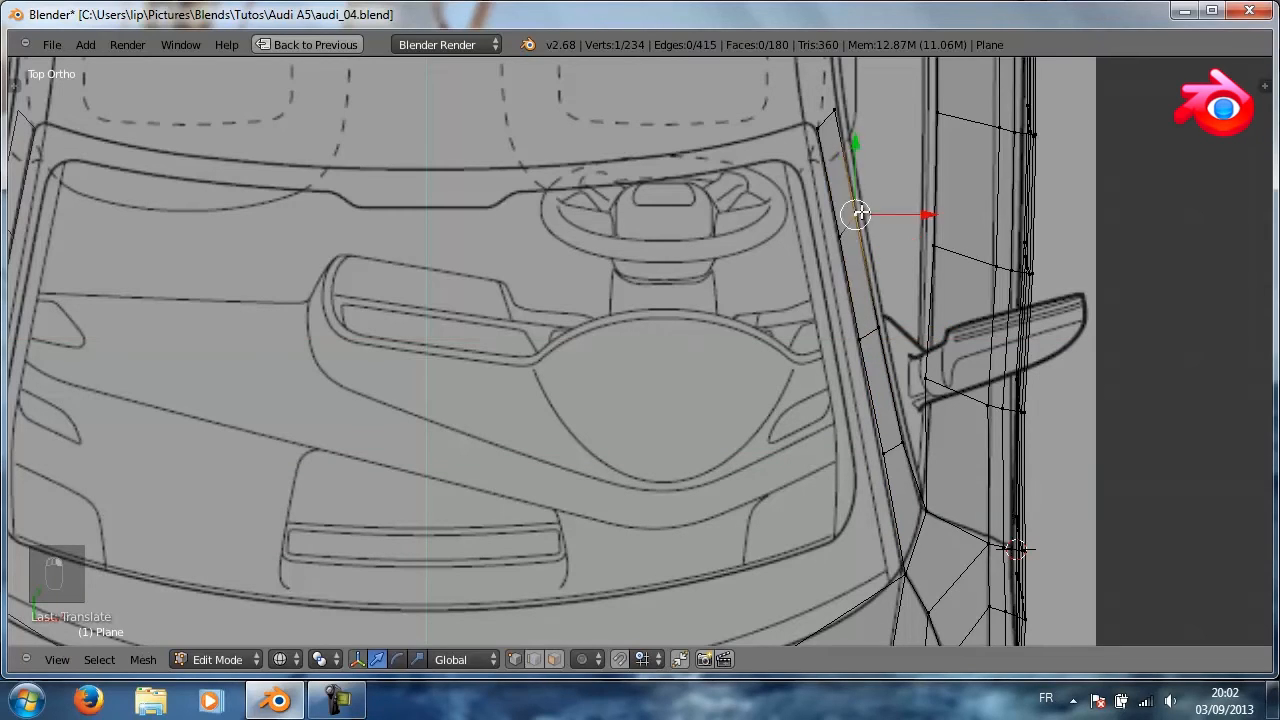
{"action": "left_click_drag", "start_coordinate": [865, 148], "coordinate": [871, 162]}
{"action": "left_click_drag", "start_coordinate": [935, 228], "coordinate": [930, 226]}
Nudge the windshield-side vertex of the topmost pillar edge toward the roof by about 0.05 along Y
{"action": "right_click", "coordinate": [835, 108]}
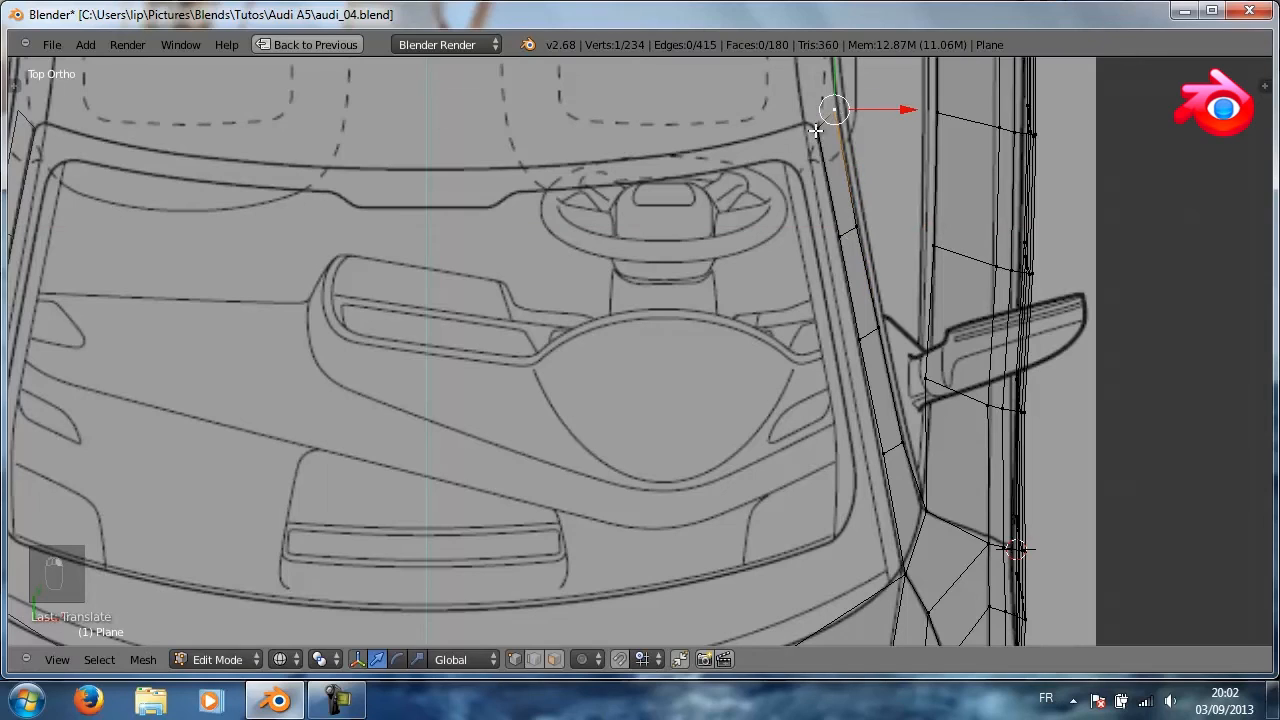
{"action": "key", "text": "g"}
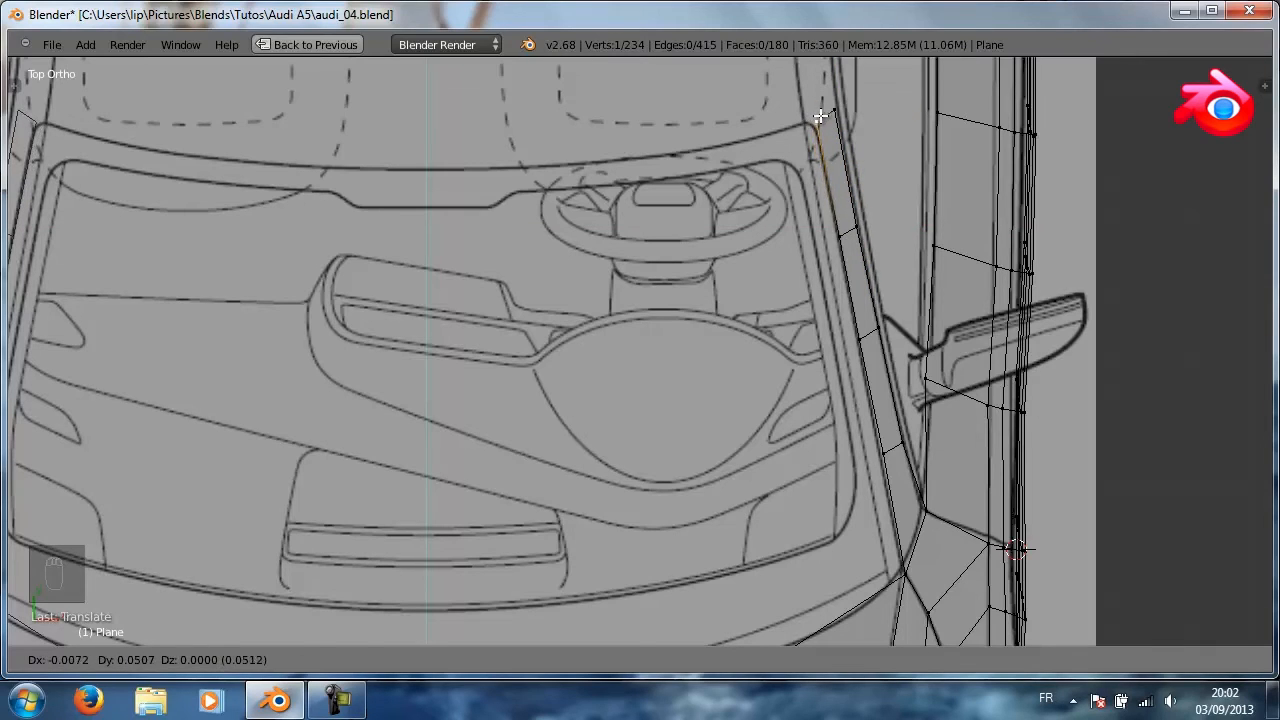
{"action": "left_click", "coordinate": [818, 117]}
{"action": "key", "text": "ctrl+z"}
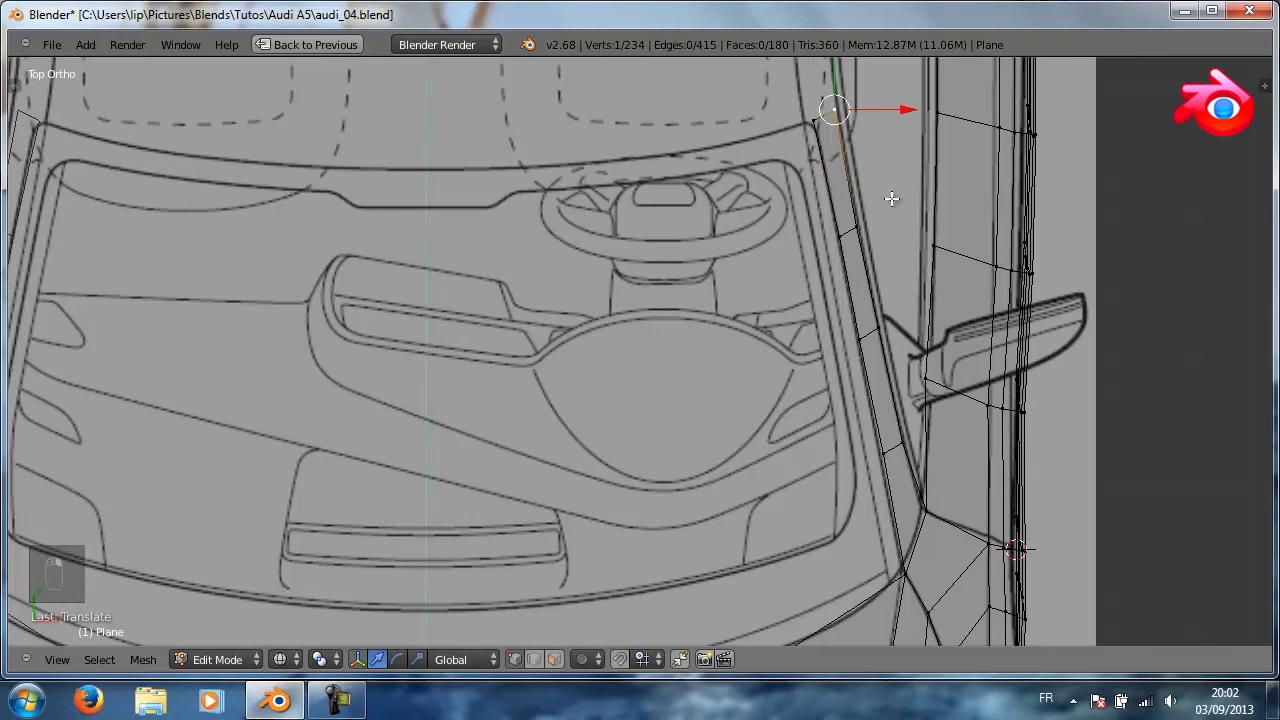
Inspect the windshield pillar's shape in solid shading from a free angle and against the side blueprint
{"action": "key", "text": "z"}
{"action": "scroll", "coordinate": [920, 300], "scroll_direction": "down", "scroll_amount": 3}
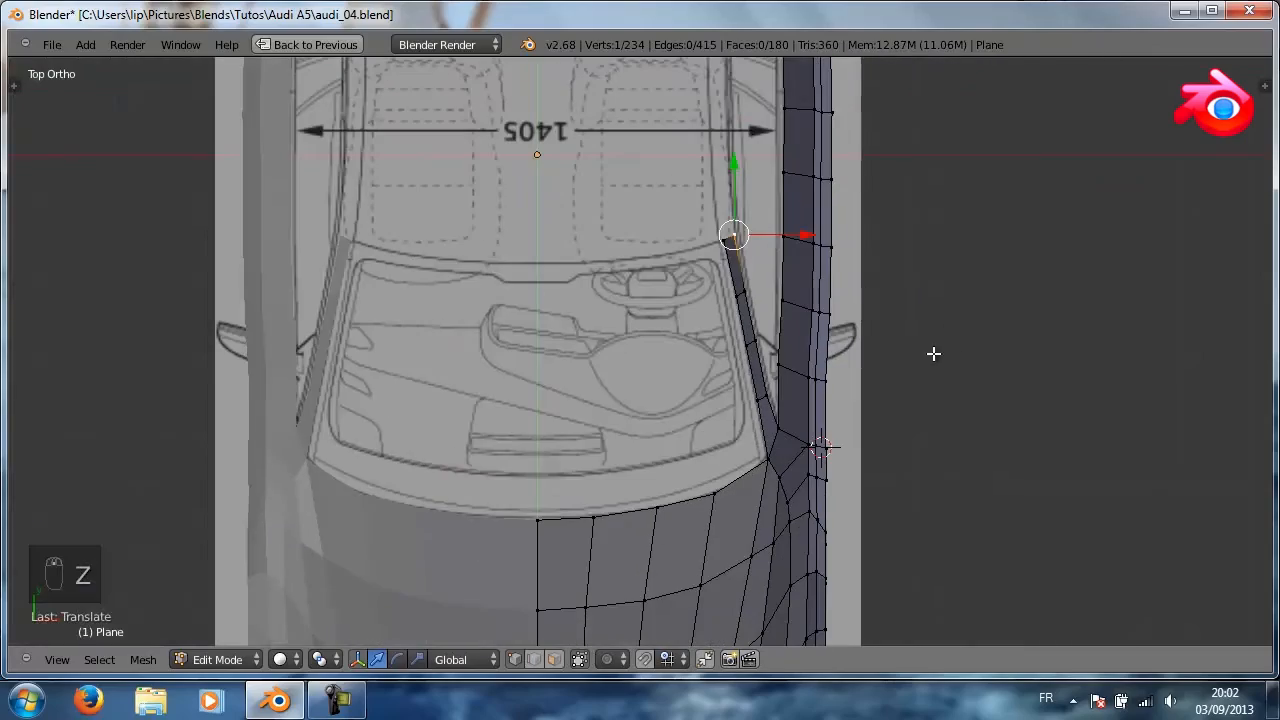
{"action": "middle_click_drag", "start_coordinate": [1001, 377], "coordinate": [872, 176]}
{"action": "scroll", "coordinate": [873, 176], "scroll_direction": "down", "scroll_amount": 5}
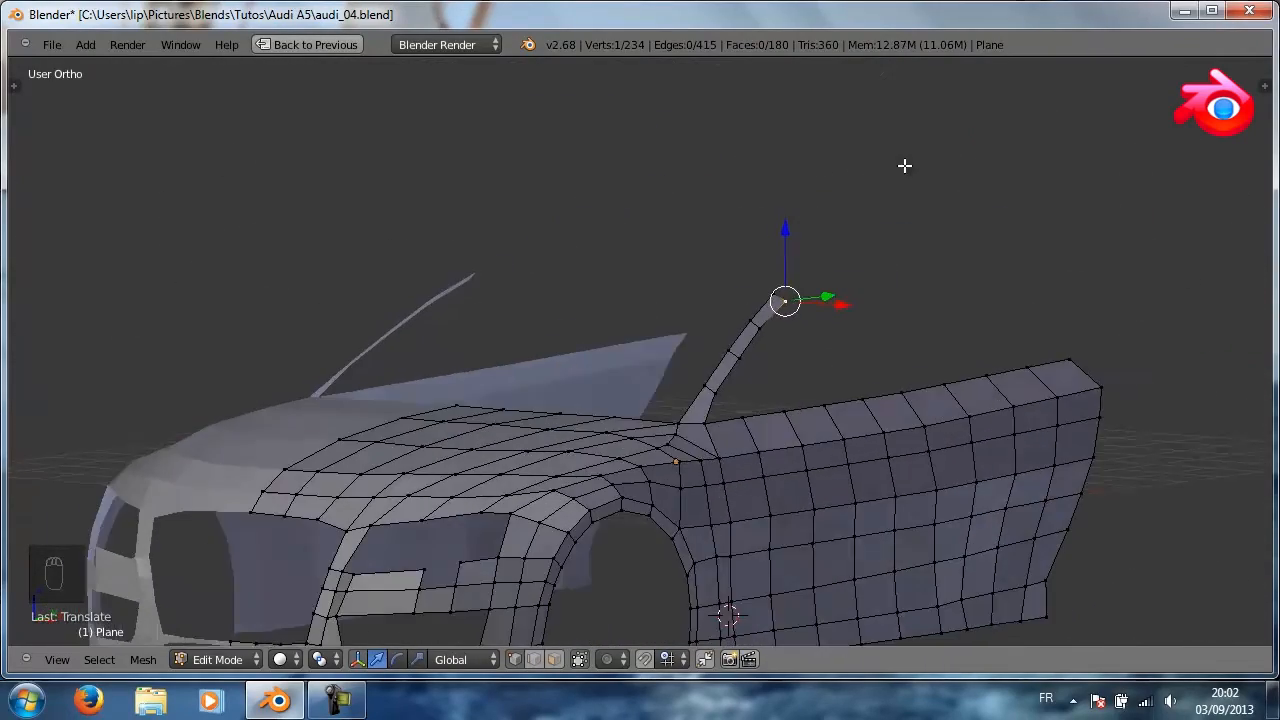
{"action": "scroll", "coordinate": [1019, 281], "scroll_direction": "up", "scroll_amount": 4}
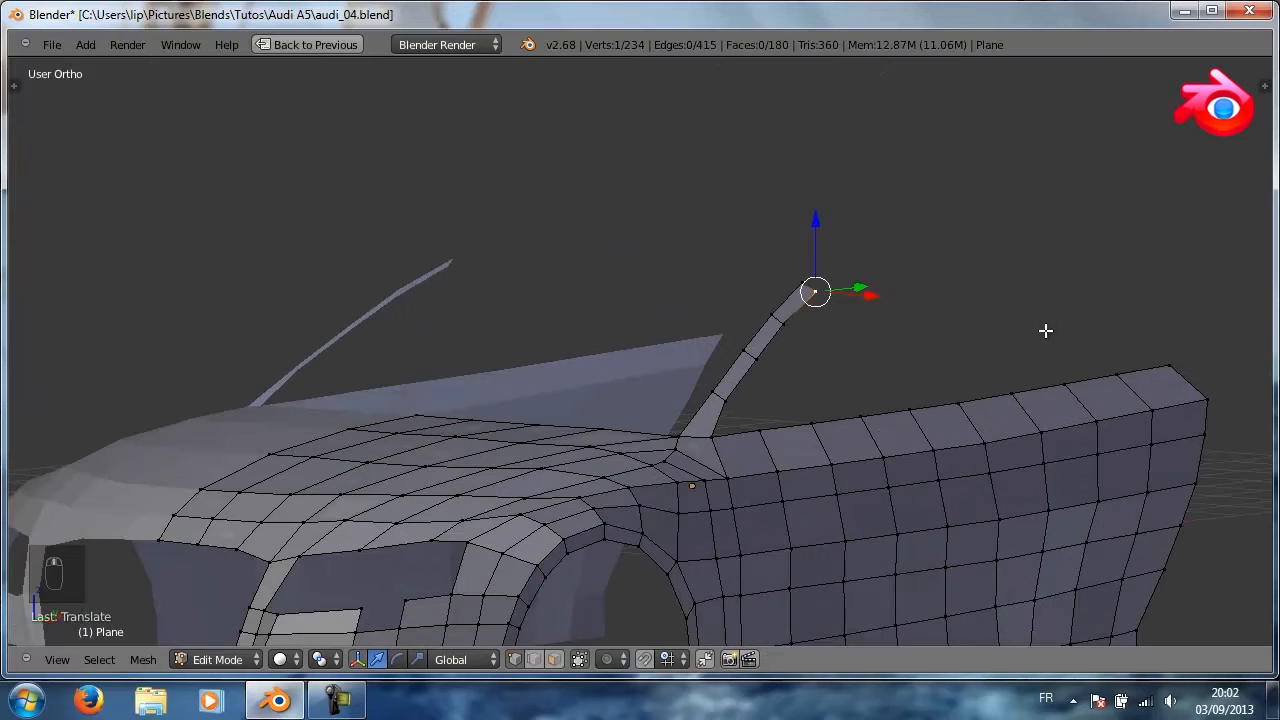
{"action": "key", "text": "ctrl+alt+q"}
{"action": "key", "text": "ctrl+alt+q"}
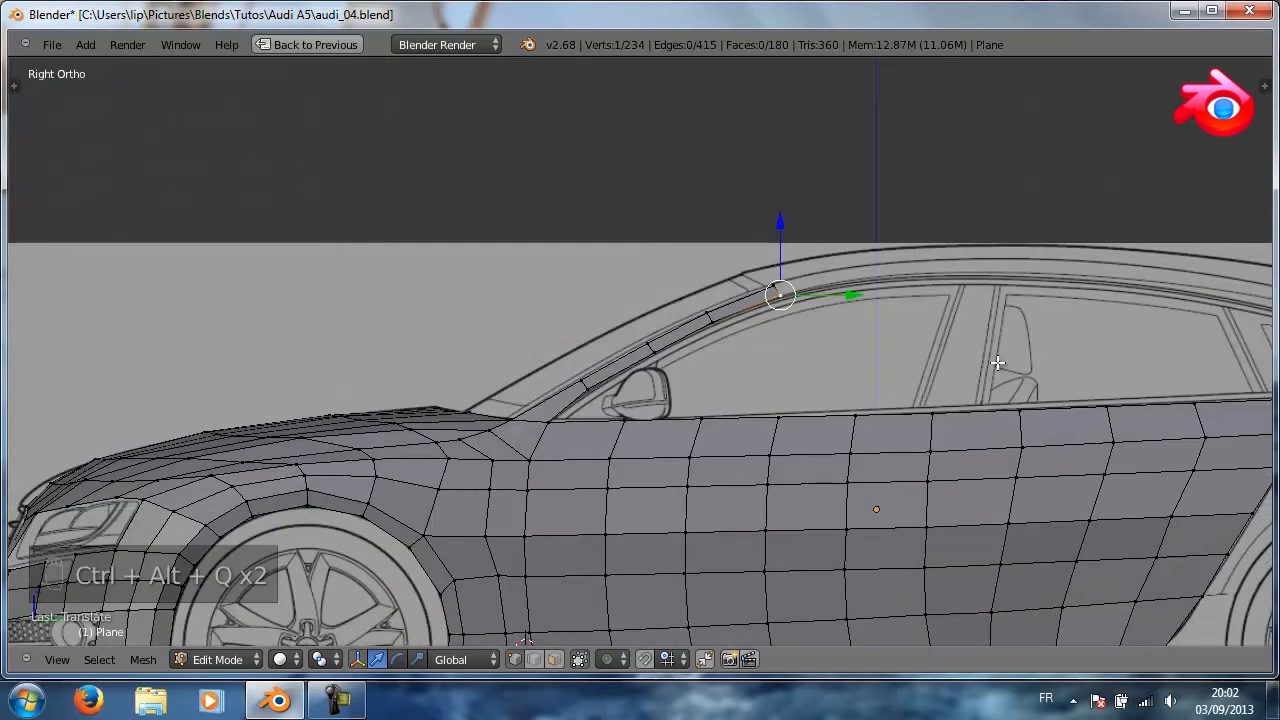
Nudge the first two vertices behind the door gap upward along Z on the rear door's lower crease line in the wireframe side view
{"action": "key", "text": "z"}
{"action": "scroll", "coordinate": [994, 420], "scroll_direction": "up", "scroll_amount": 2}
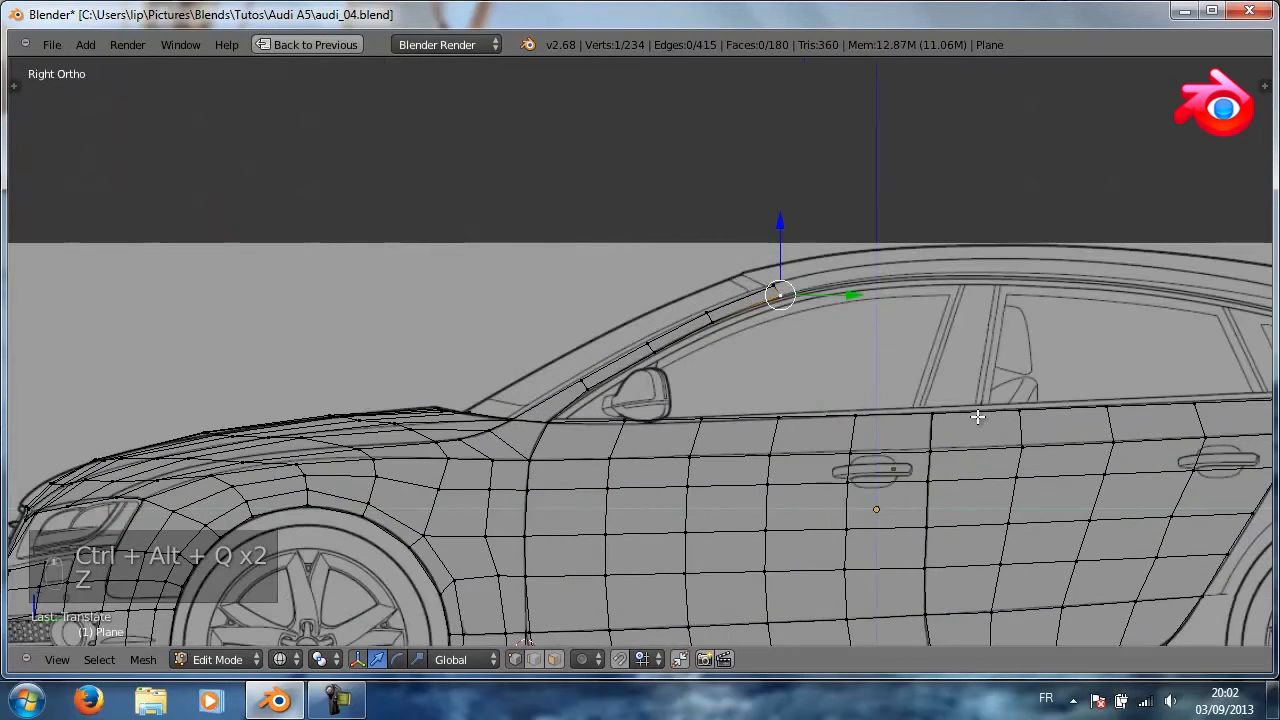
{"action": "middle_click_drag", "start_coordinate": [974, 332], "coordinate": [906, 152], "text": "shift"}
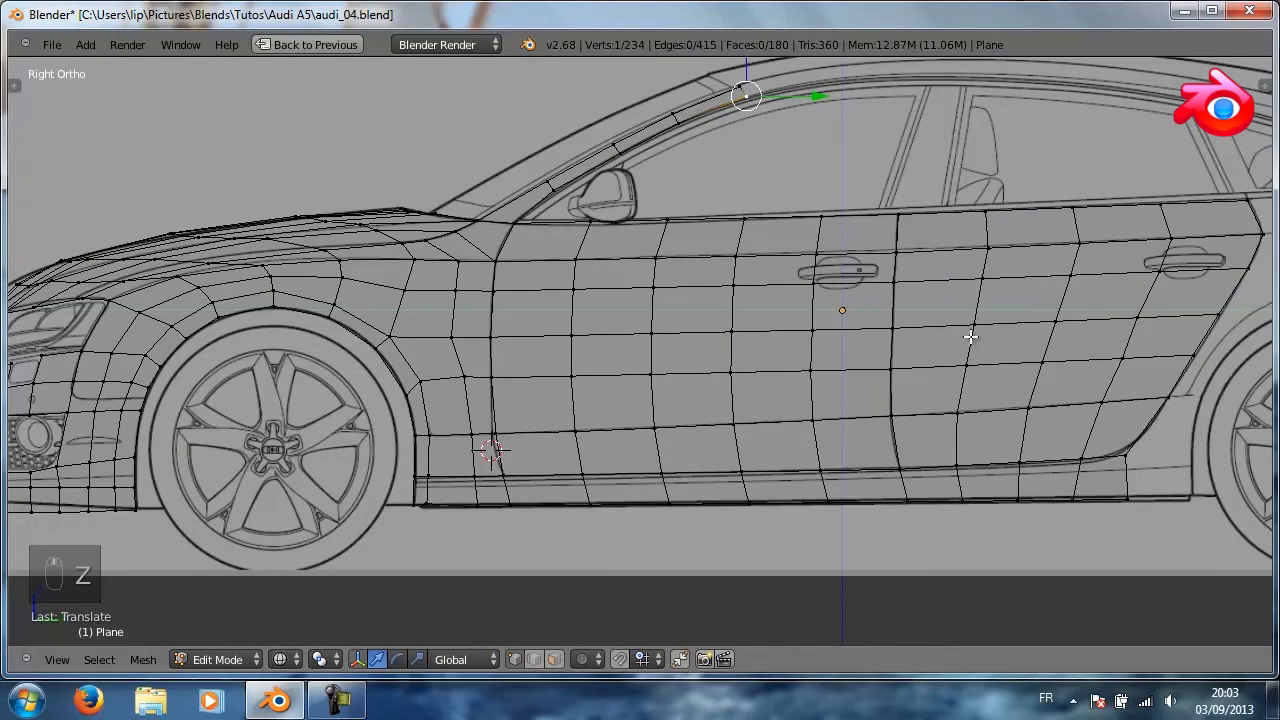
{"action": "right_click", "coordinate": [958, 420]}
{"action": "key", "text": "g"}
{"action": "key", "text": "z"}
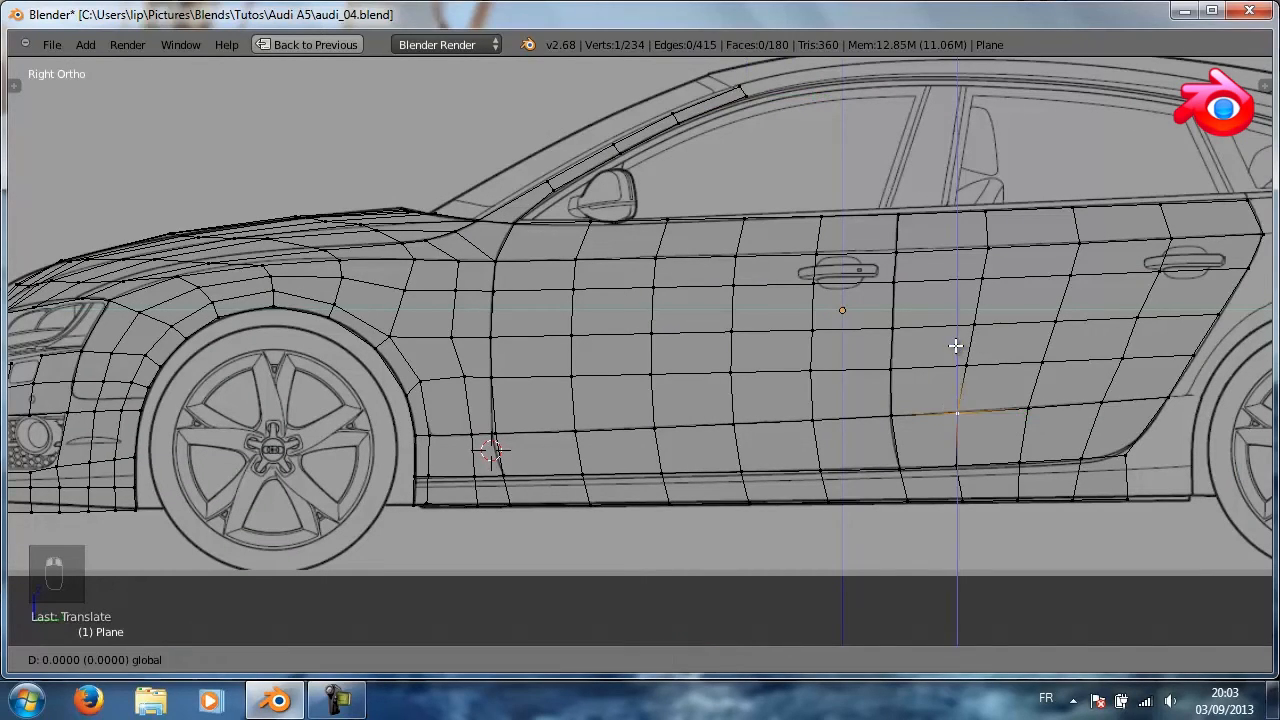
{"action": "left_click", "coordinate": [956, 344]}
{"action": "right_click", "coordinate": [1026, 392]}
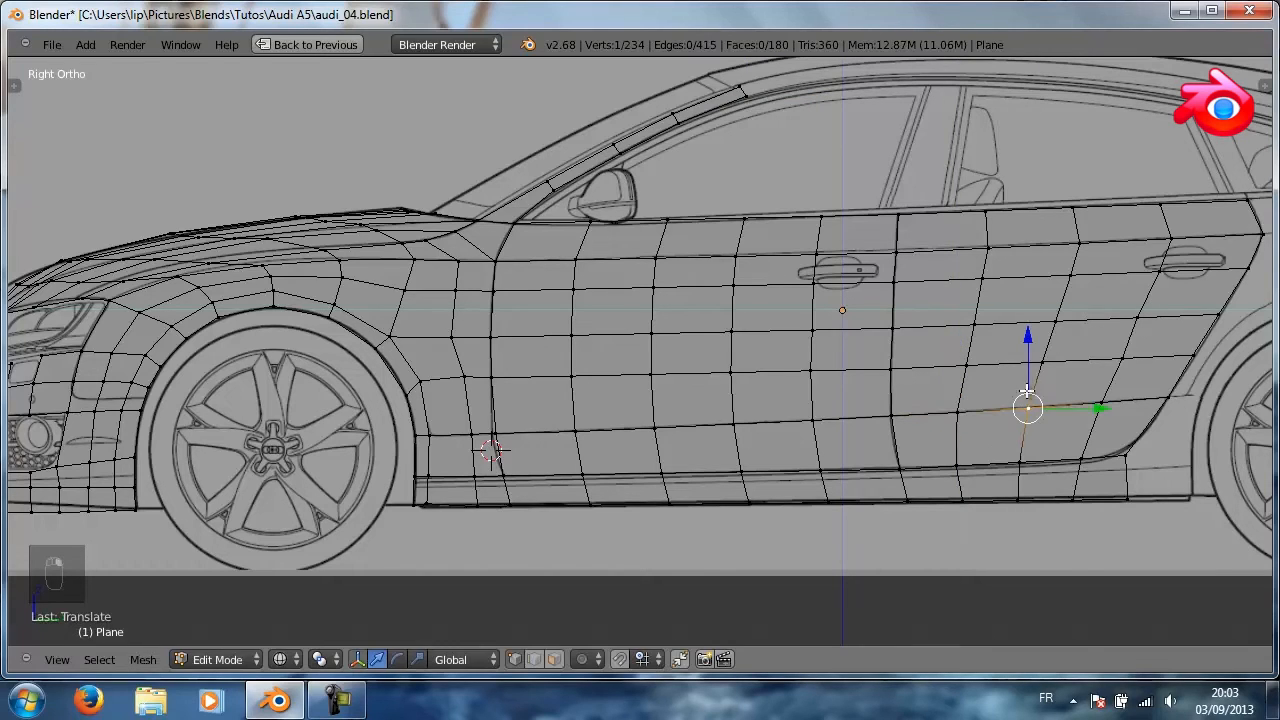
{"action": "left_click_drag", "start_coordinate": [1029, 345], "coordinate": [1028, 344]}
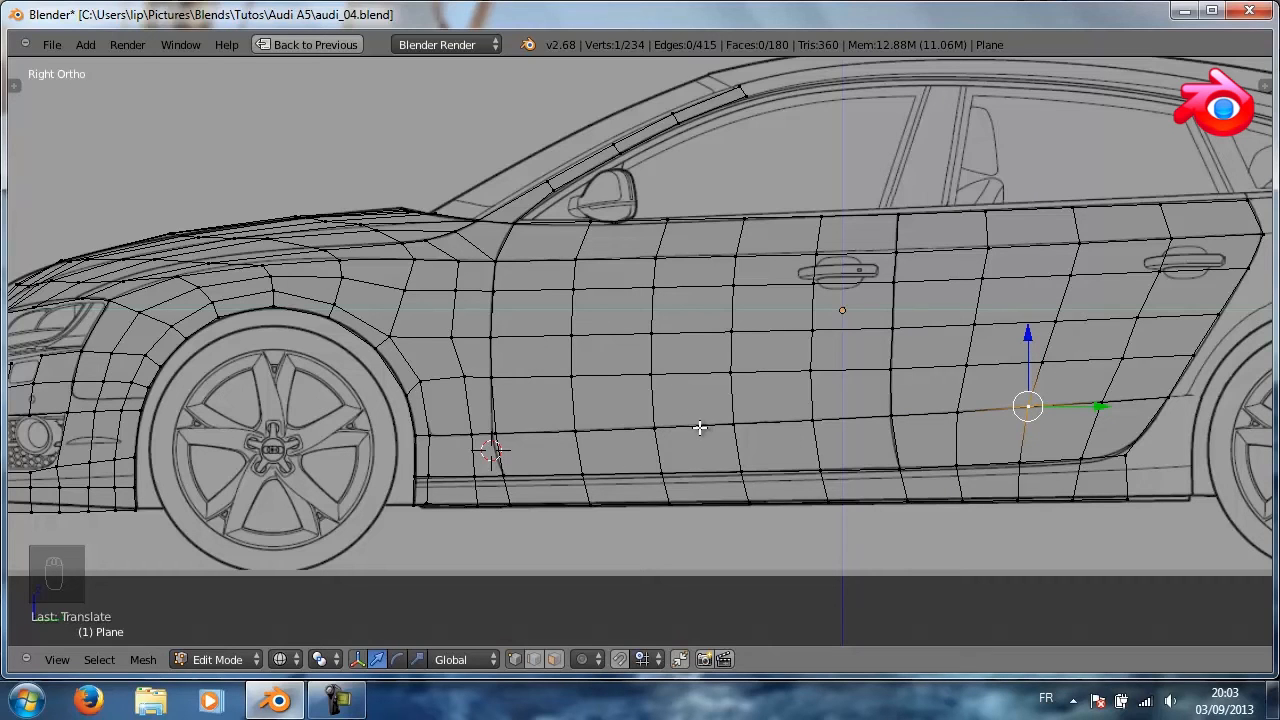
Move the lower crease vertex at the front door's leading edge forward along Y onto the blueprint's door gap line
{"action": "scroll", "coordinate": [575, 430], "scroll_direction": "up", "scroll_amount": 2}
{"action": "scroll", "coordinate": [573, 437], "scroll_direction": "up", "scroll_amount": 2}
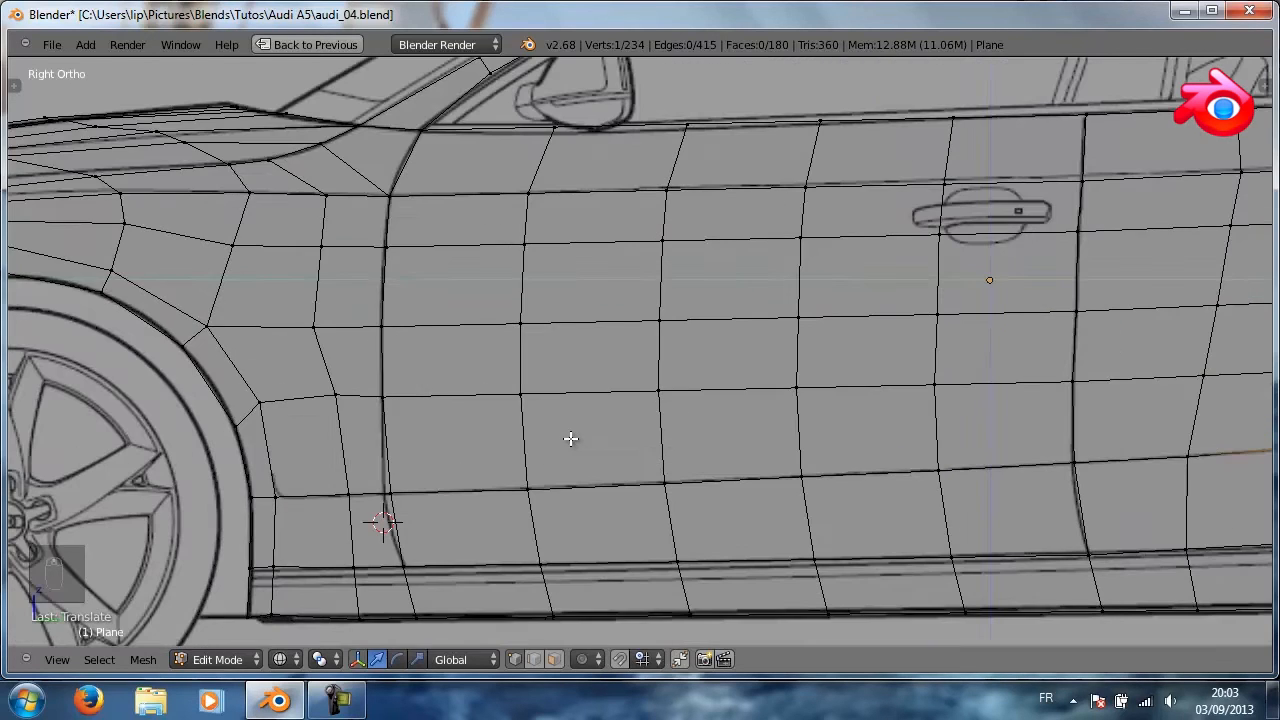
{"action": "right_click", "coordinate": [391, 493]}
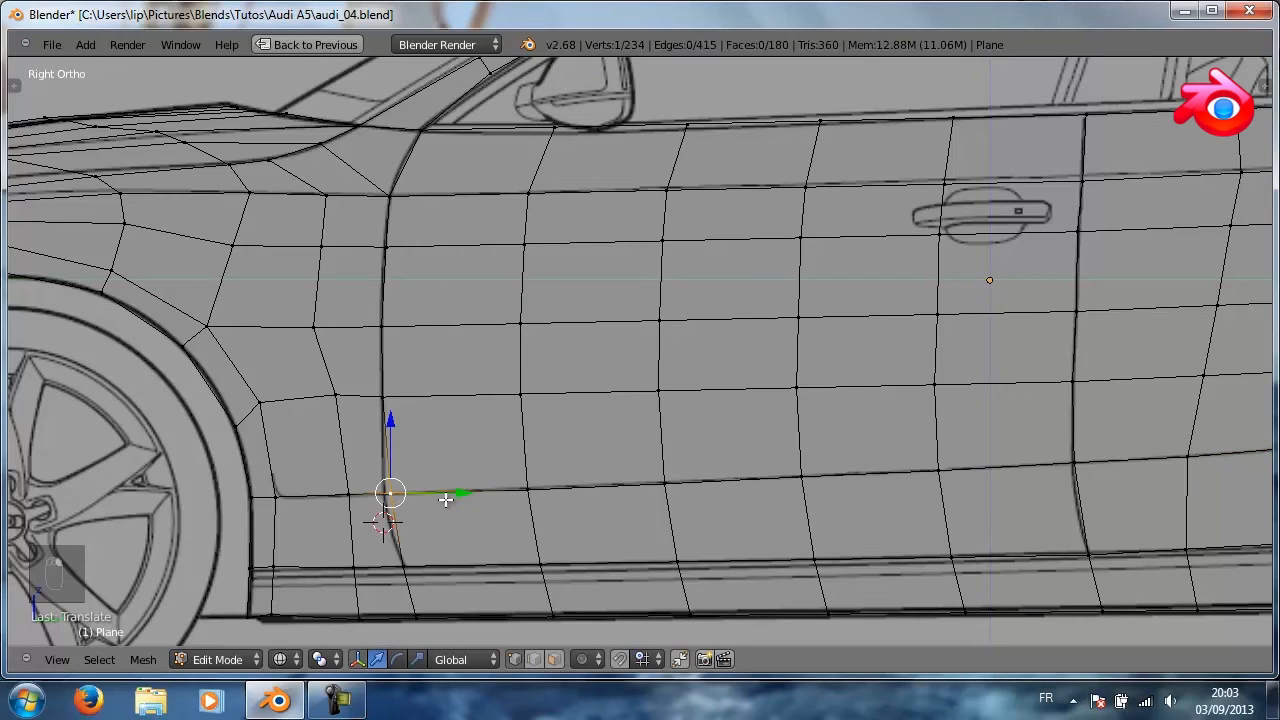
{"action": "left_click_drag", "start_coordinate": [455, 492], "coordinate": [448, 490]}
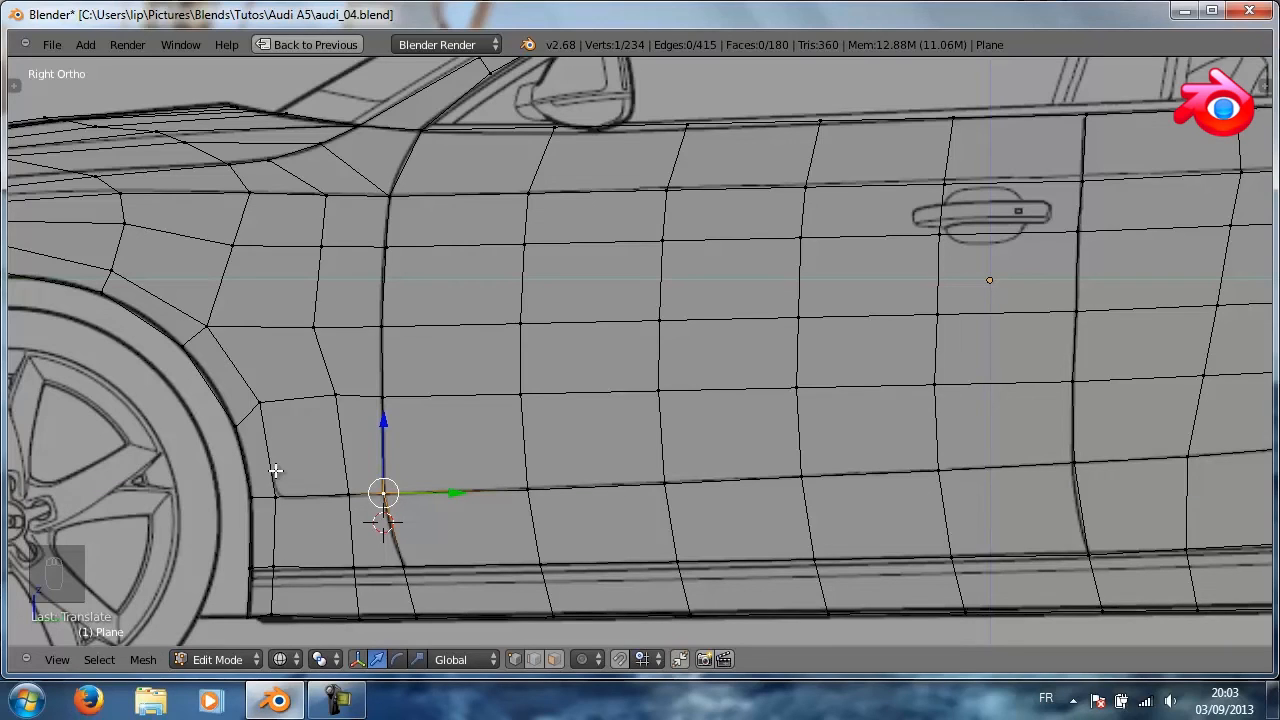
Add a horizontal edge loop just above the doors' lower crease line, sliding it about 0.74 toward the crease
{"action": "key", "text": "ctrl+r"}
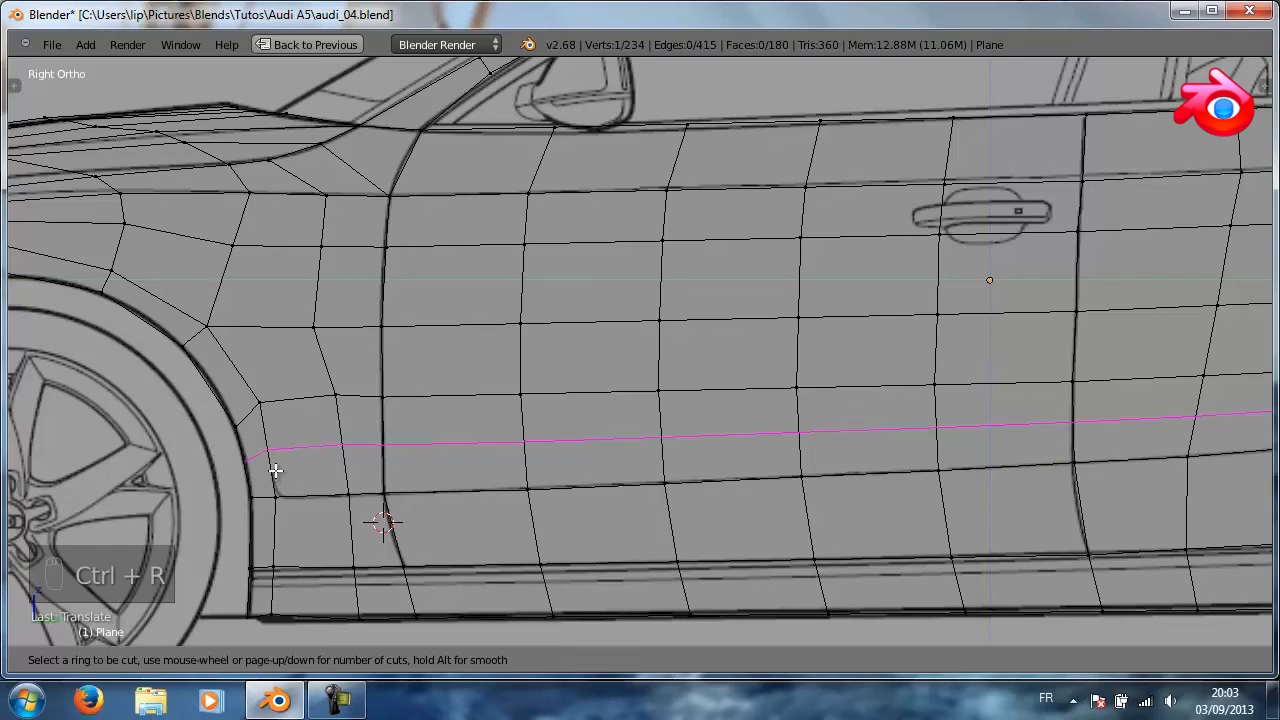
{"action": "left_click", "coordinate": [275, 470]}
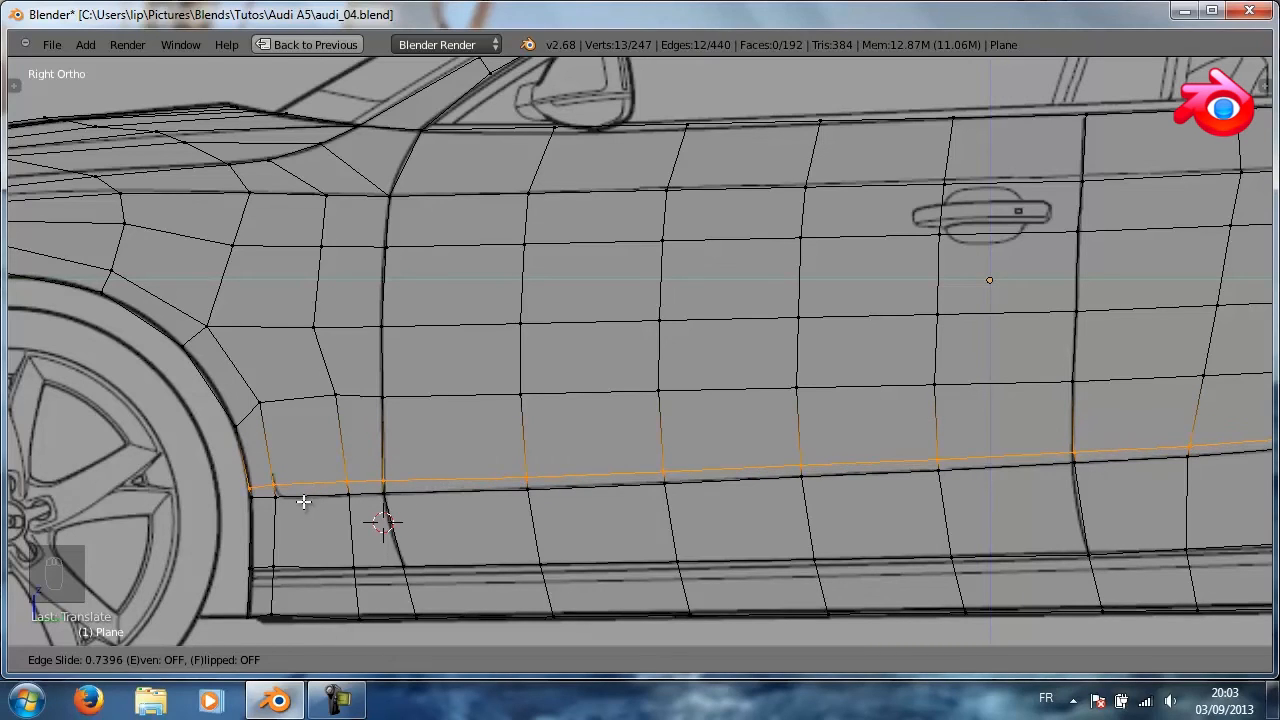
{"action": "left_click", "coordinate": [303, 501]}
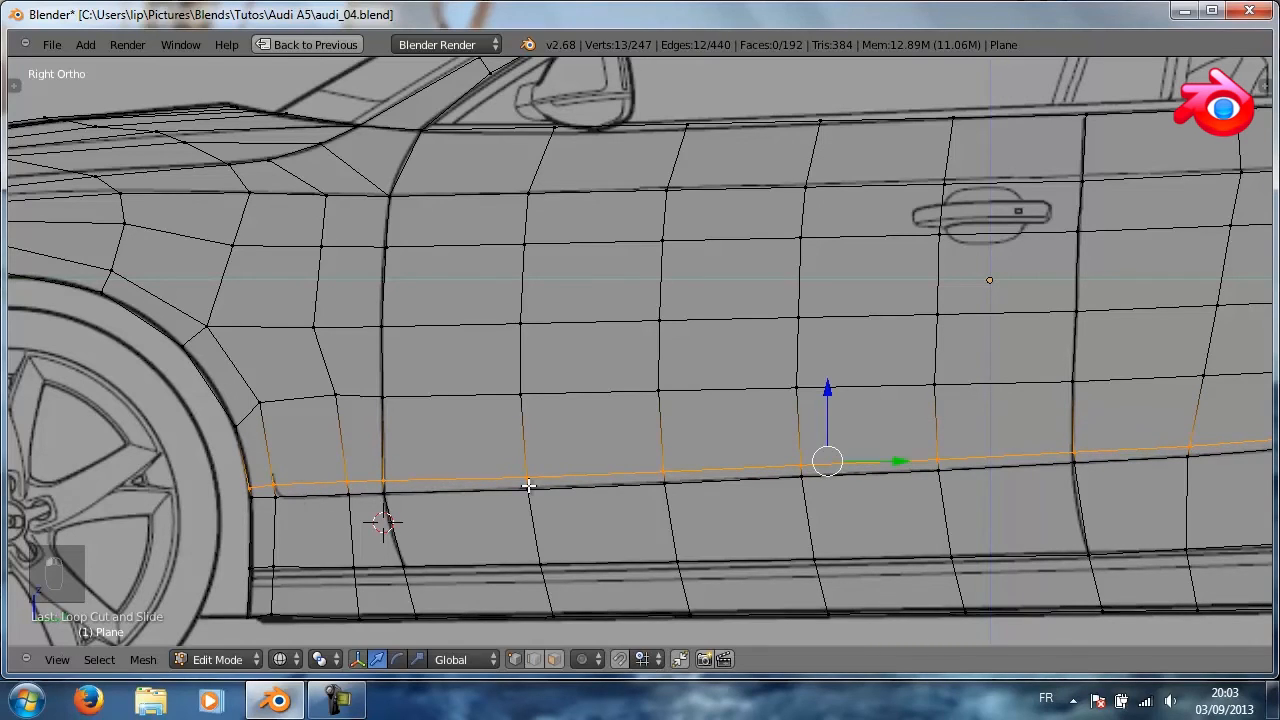
{"action": "key", "text": "a"}
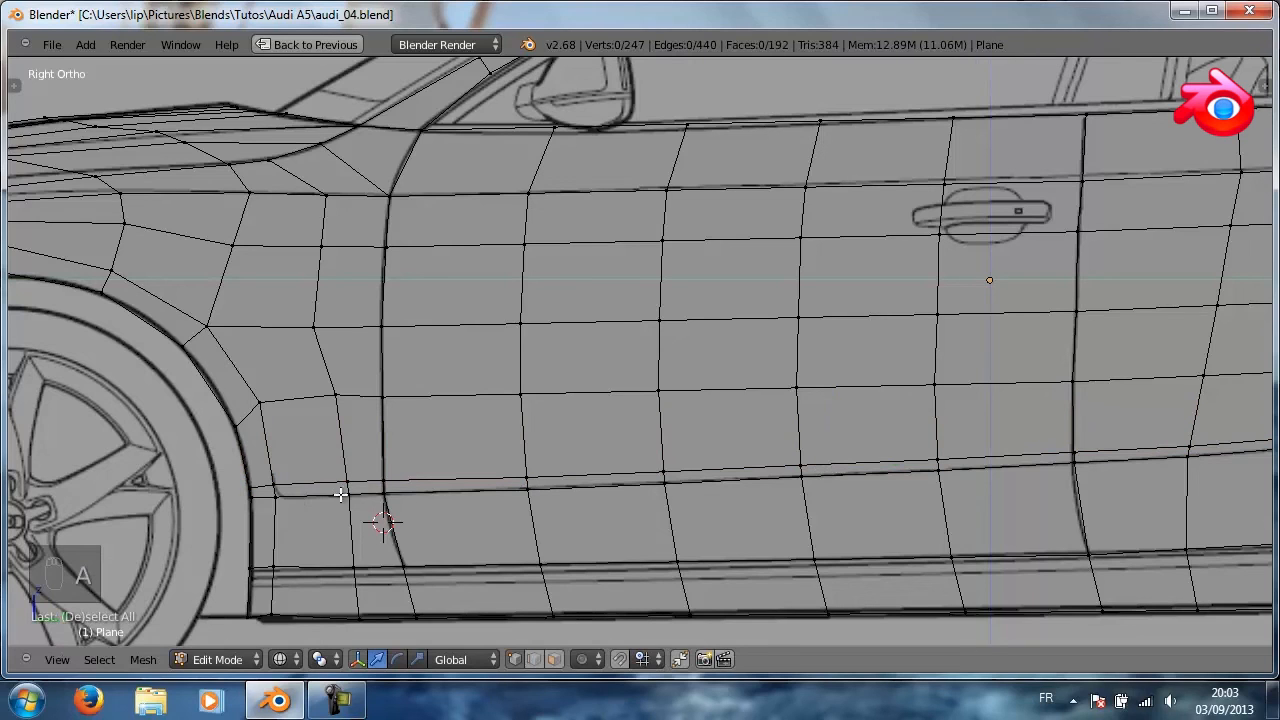
{"action": "right_click", "coordinate": [343, 482]}
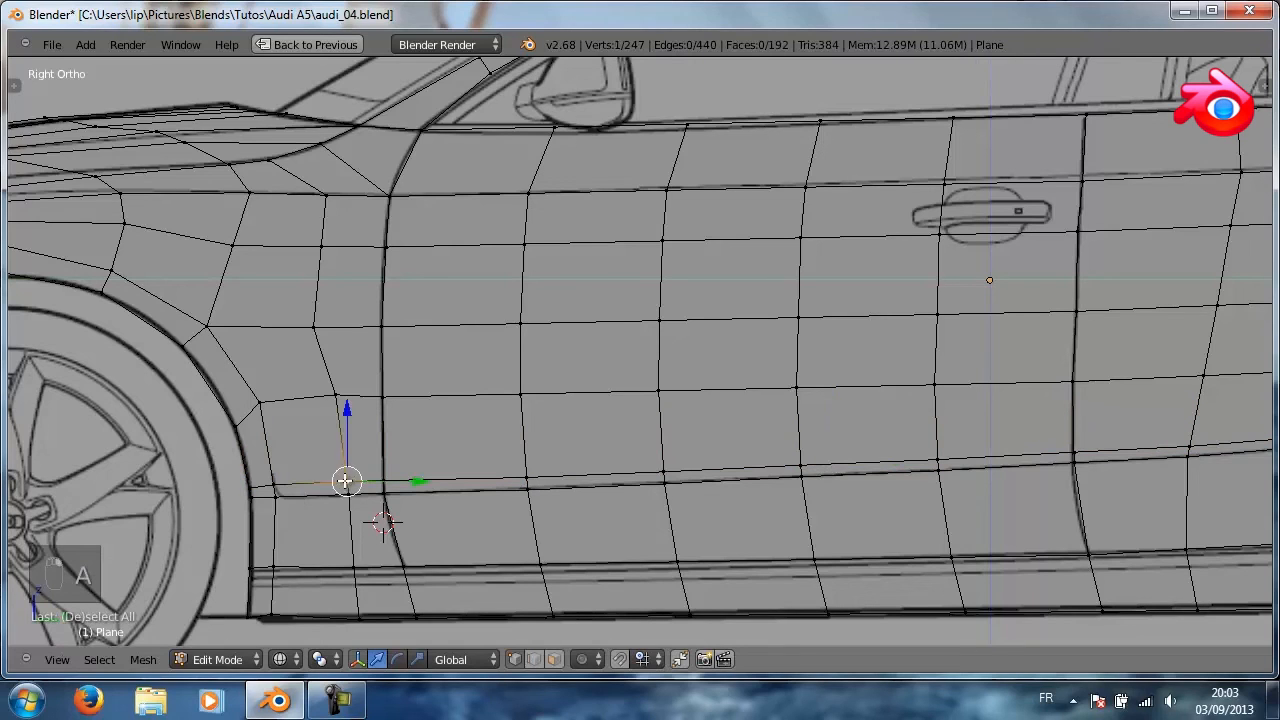
{"action": "right_click", "coordinate": [521, 474], "text": "shift"}
{"action": "right_click", "coordinate": [662, 471], "text": "shift"}
{"action": "right_click", "coordinate": [801, 465], "text": "shift"}
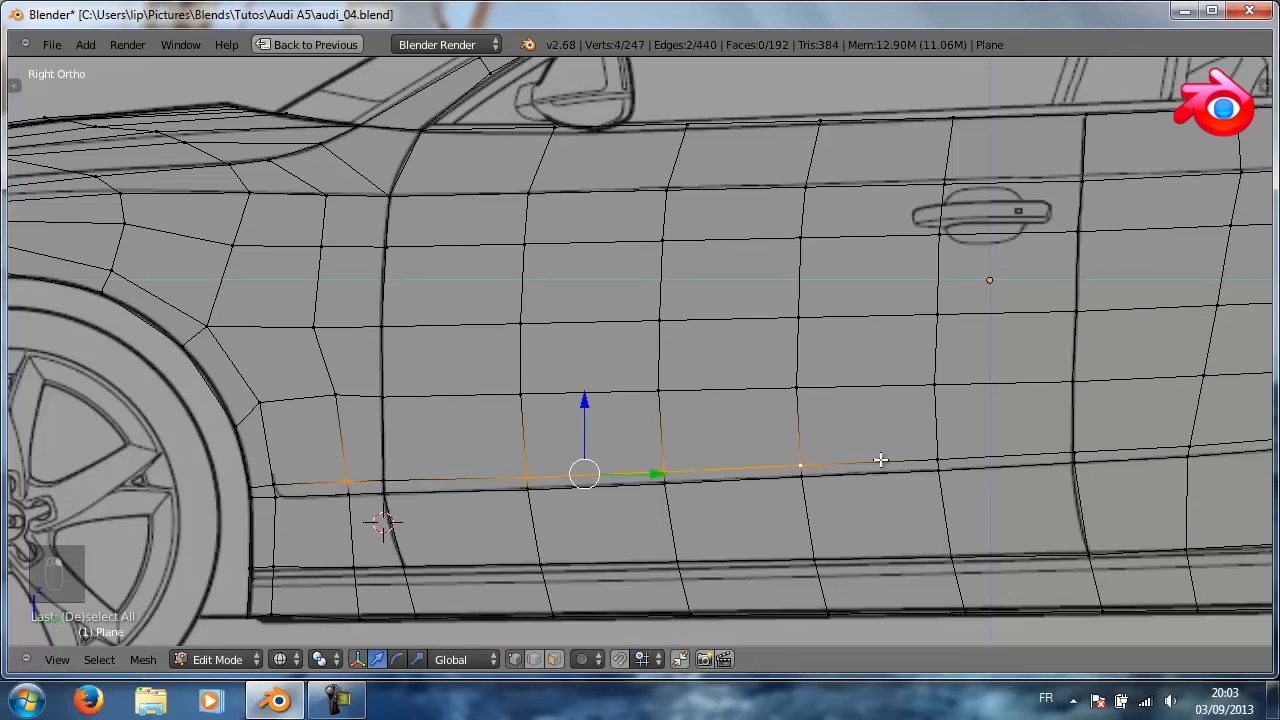
{"action": "right_click", "coordinate": [932, 462], "text": "shift"}
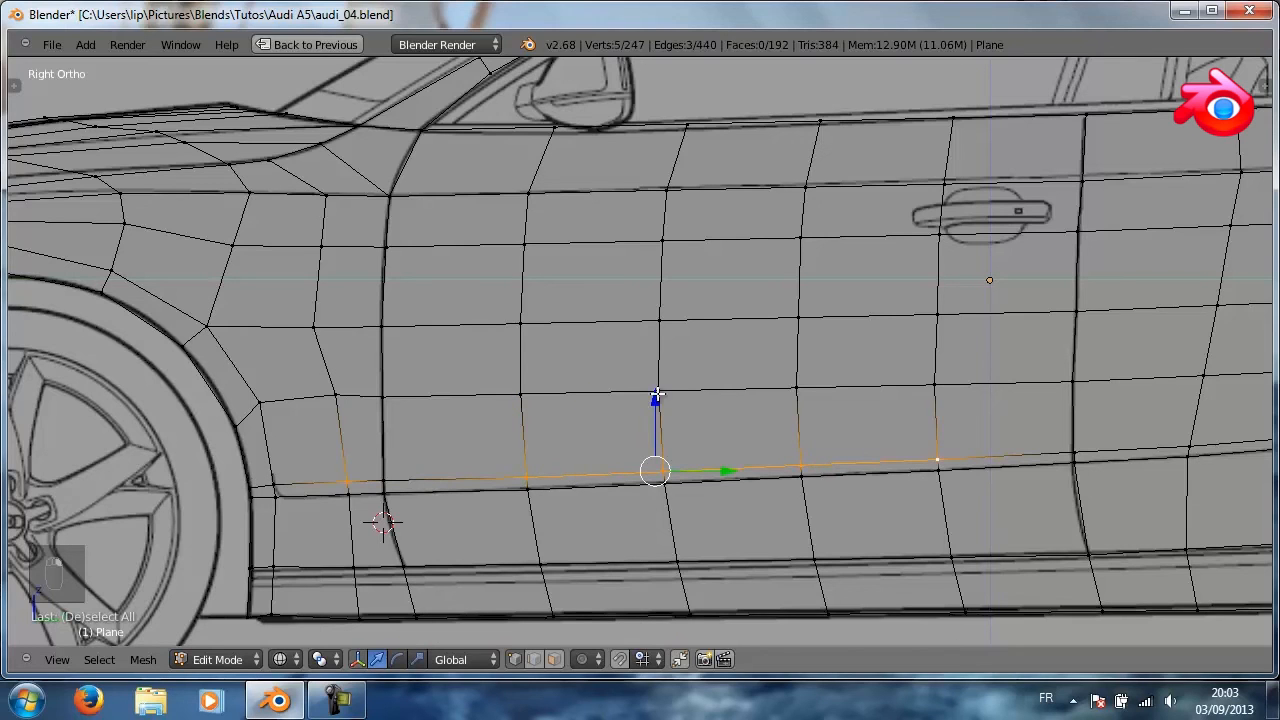
Move the vertices of the loop just above the doors' lower crease inward along X by about 0.04 in the front view
{"action": "middle_click_drag", "start_coordinate": [1058, 410], "coordinate": [675, 433], "text": "shift"}
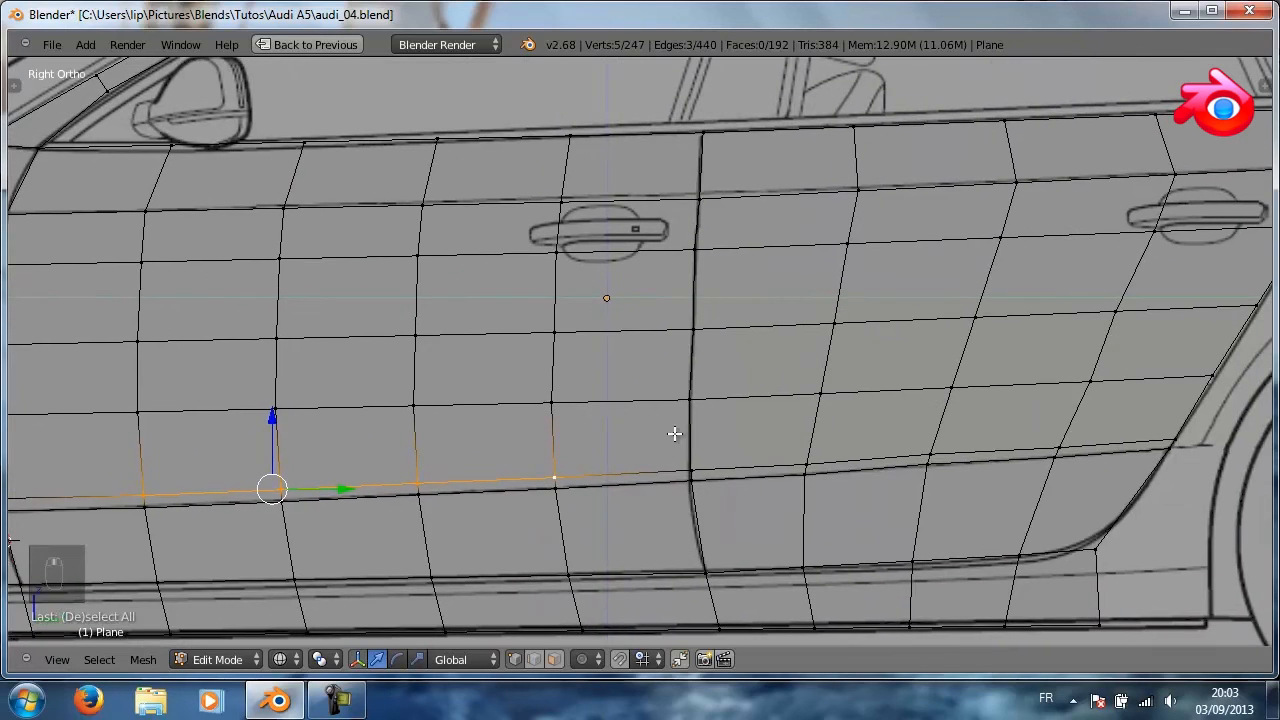
{"action": "right_click", "coordinate": [686, 469]}
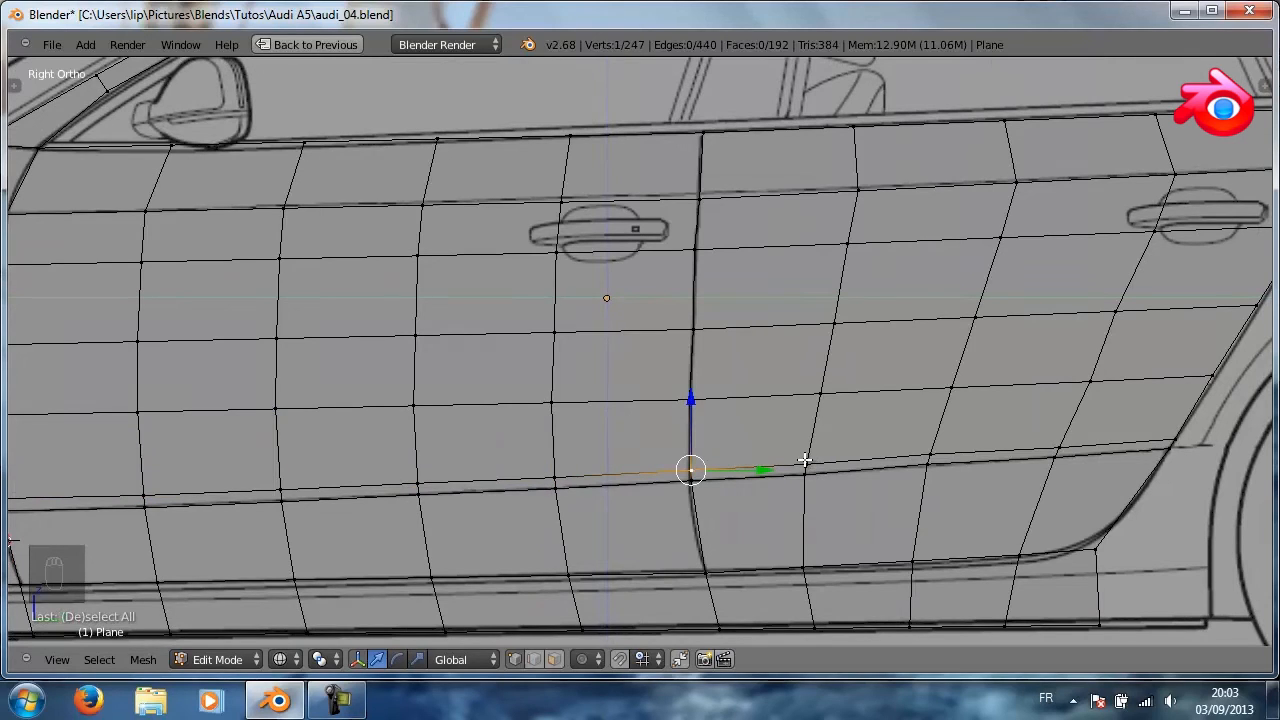
{"action": "right_click", "coordinate": [805, 460], "text": "shift"}
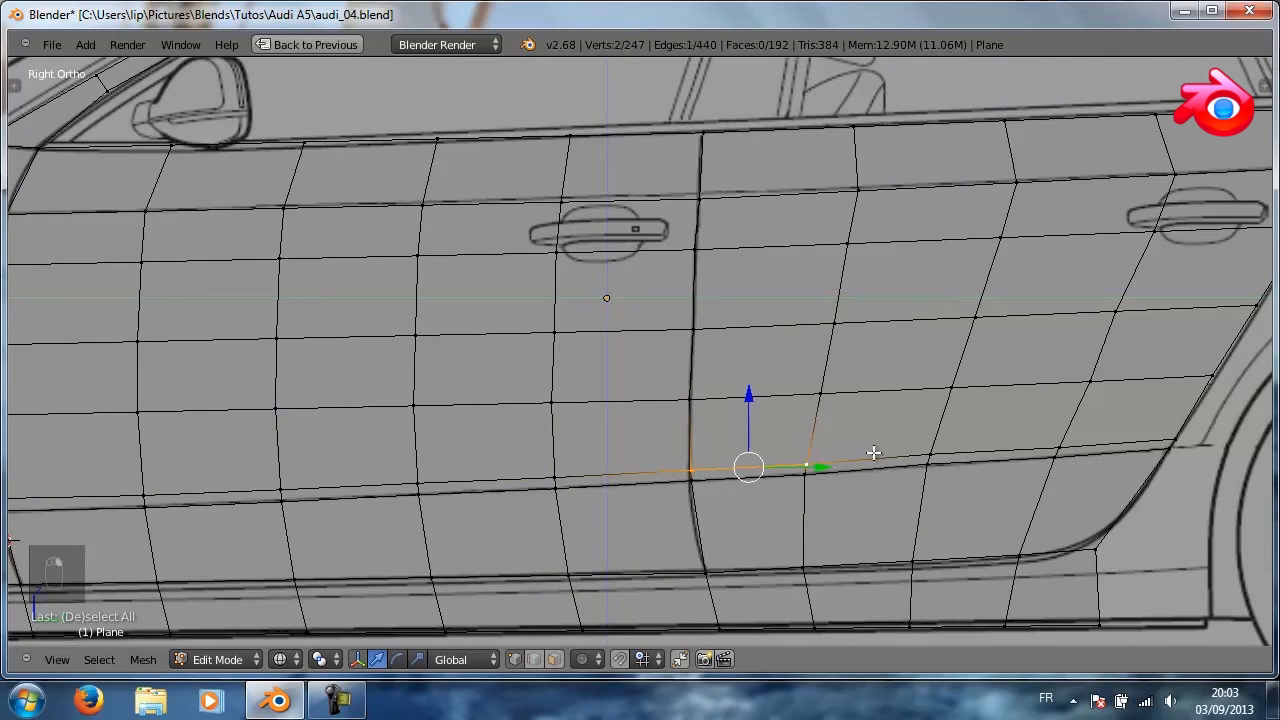
{"action": "right_click", "coordinate": [929, 453], "text": "shift"}
{"action": "right_click", "coordinate": [1090, 452], "text": "shift"}
{"action": "right_click", "coordinate": [1174, 441], "text": "shift"}
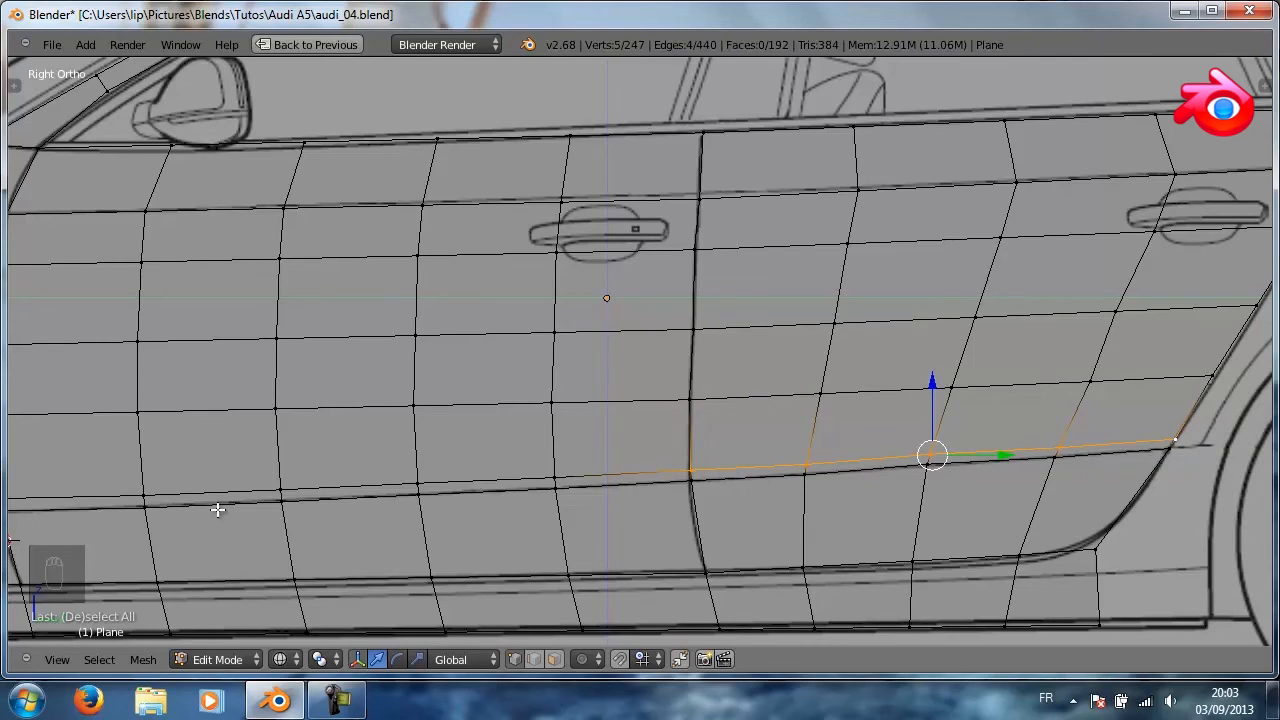
{"action": "middle_click_drag", "start_coordinate": [220, 509], "coordinate": [818, 451], "text": "shift"}
{"action": "right_click", "coordinate": [444, 438], "text": "shift"}
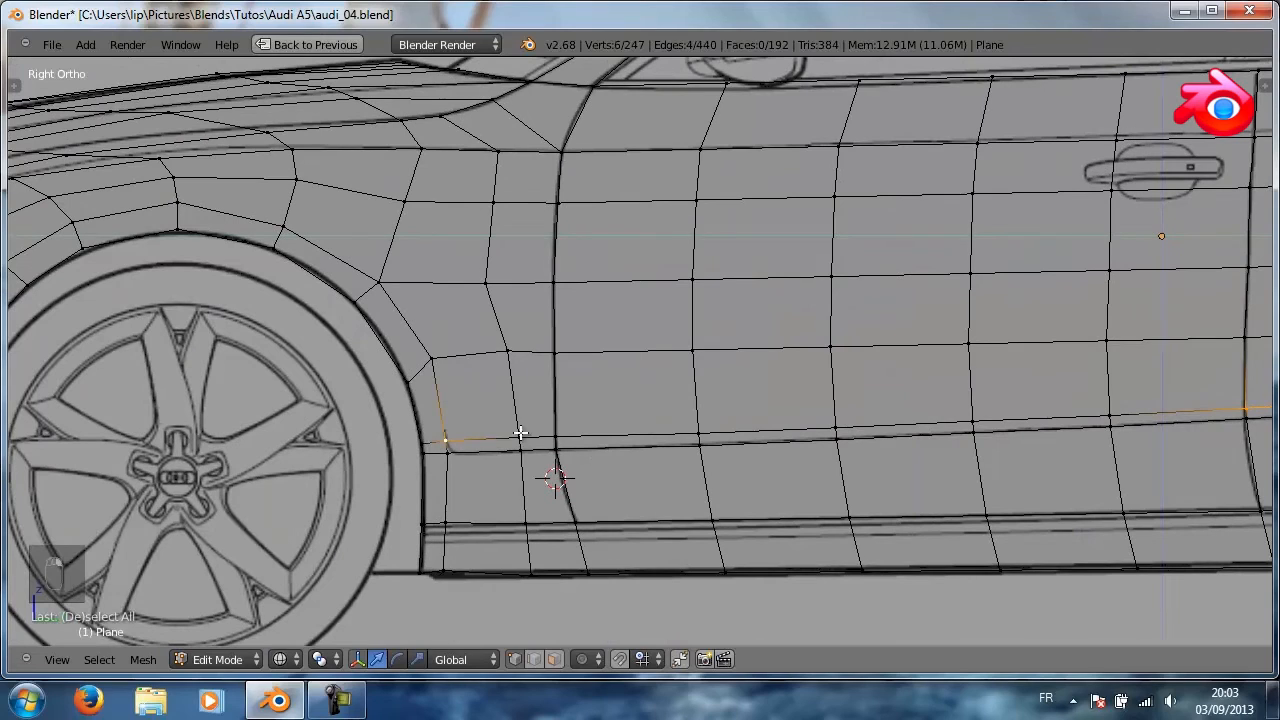
{"action": "right_click", "coordinate": [519, 437], "text": "shift"}
{"action": "right_click", "coordinate": [699, 436], "text": "shift"}
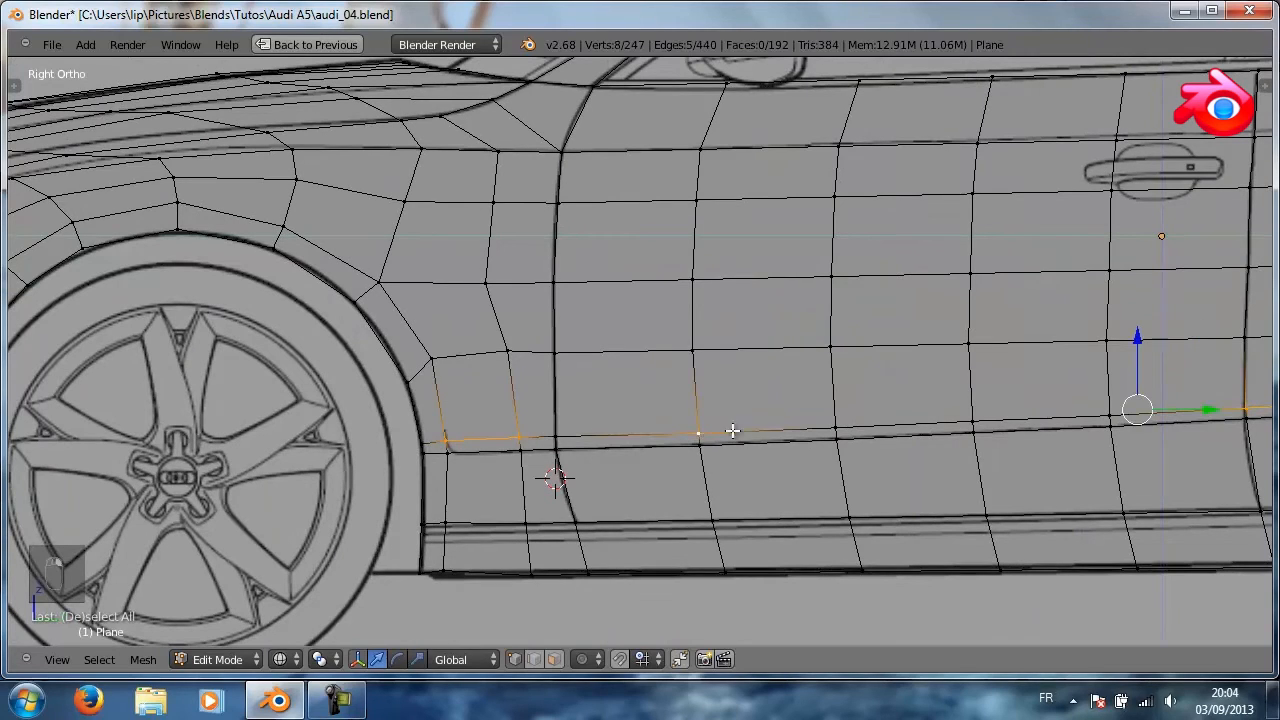
{"action": "right_click", "coordinate": [836, 425], "text": "shift"}
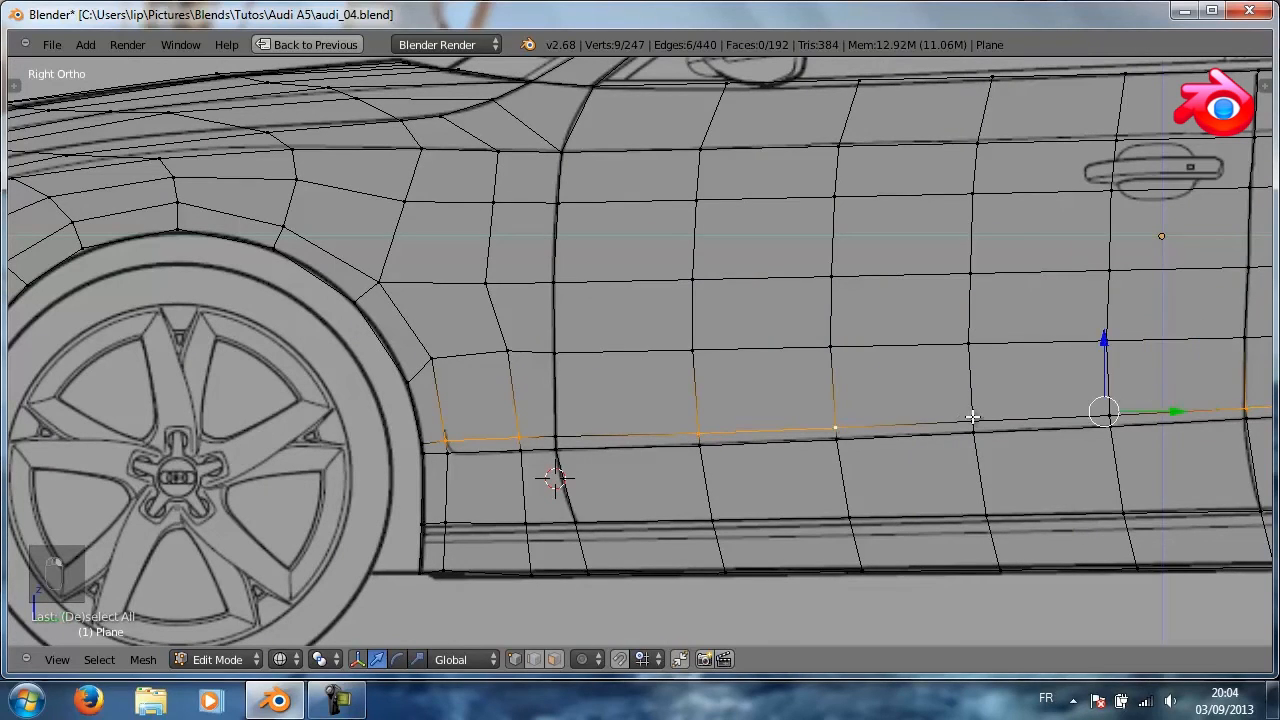
{"action": "right_click", "coordinate": [972, 421], "text": "shift"}
{"action": "right_click", "coordinate": [1109, 414], "text": "shift"}
{"action": "key", "text": "ctrl+alt+q"}
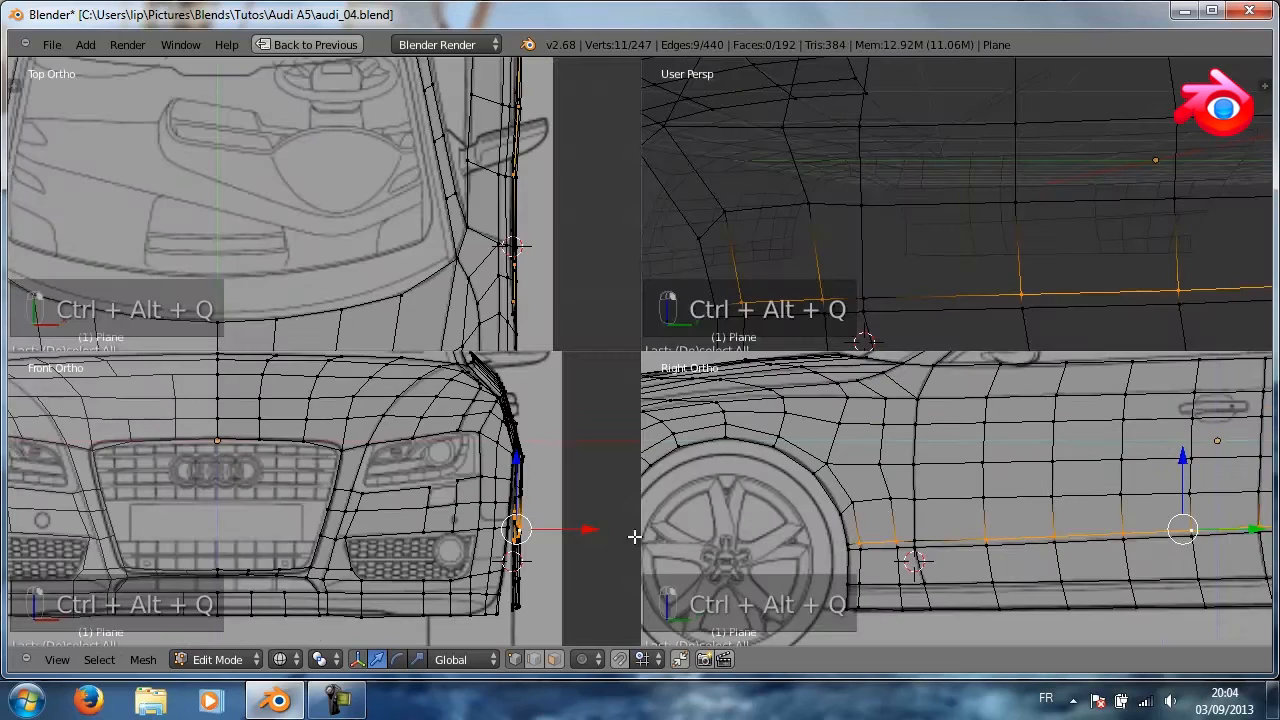
{"action": "key", "text": "ctrl+alt+q"}
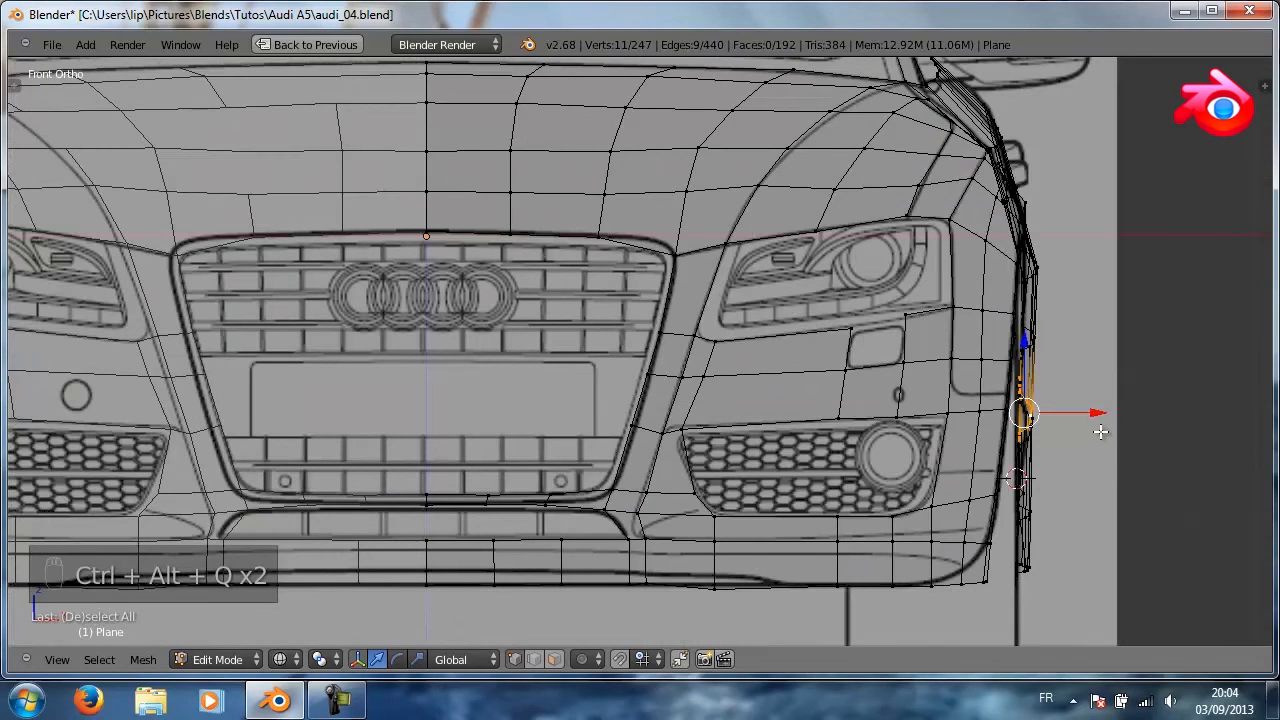
{"action": "left_click_drag", "start_coordinate": [1099, 413], "coordinate": [1095, 411]}
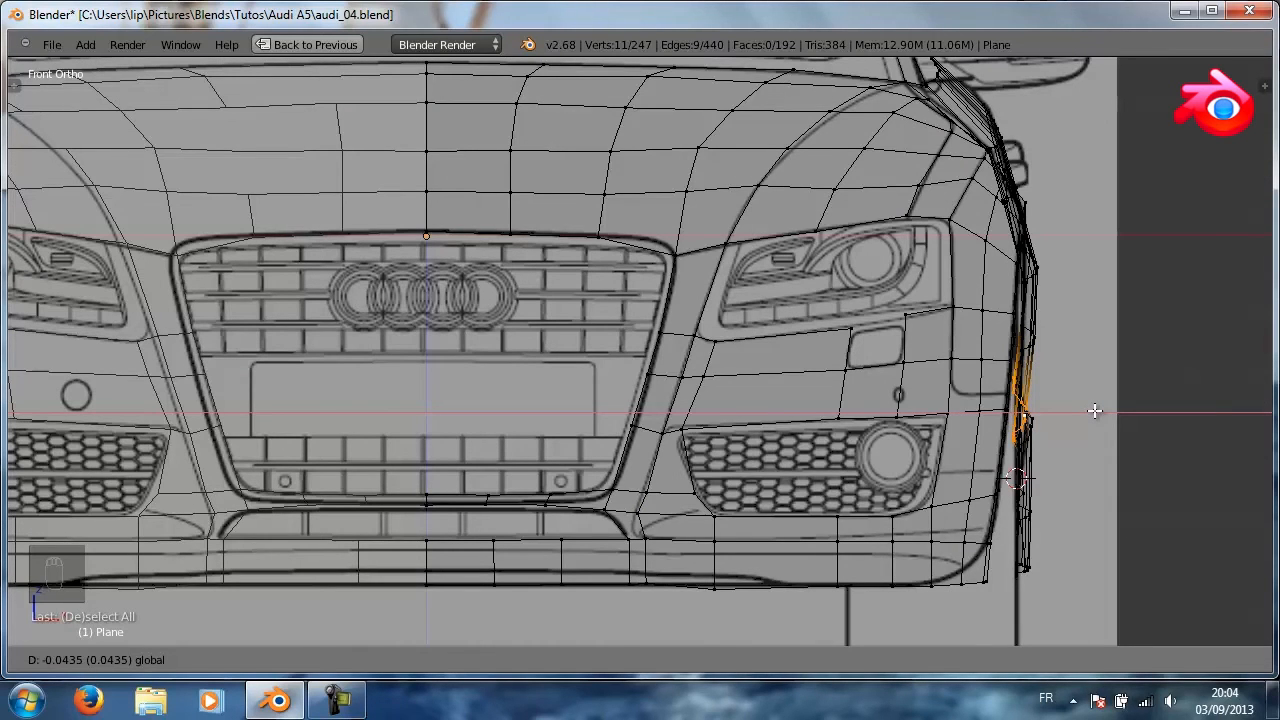
{"action": "left_click_drag", "start_coordinate": [1095, 411], "coordinate": [1095, 412]}
{"action": "key", "text": "a"}
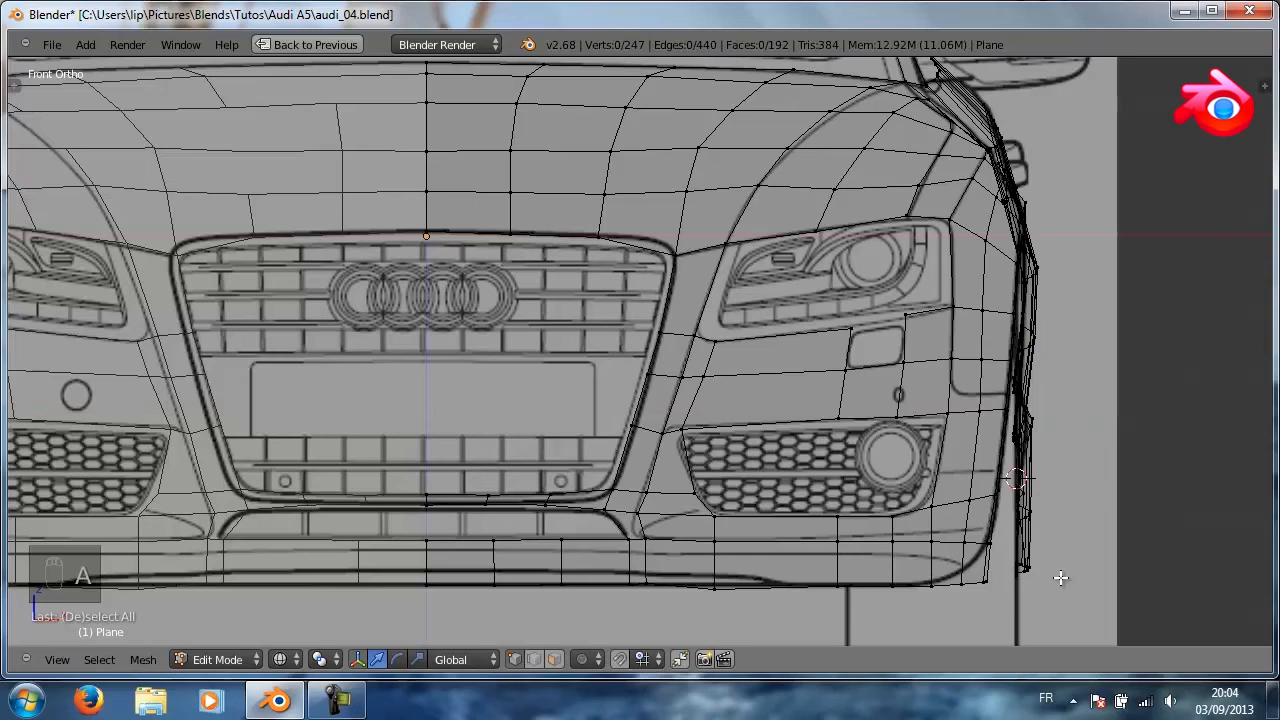
Move the lower part of the car's side, from the crease down to the sill, inward along X in the front view
{"action": "key", "text": "b"}
{"action": "left_click_drag", "start_coordinate": [1067, 618], "coordinate": [1022, 423]}
{"action": "key", "text": "g"}
{"action": "key", "text": "x"}
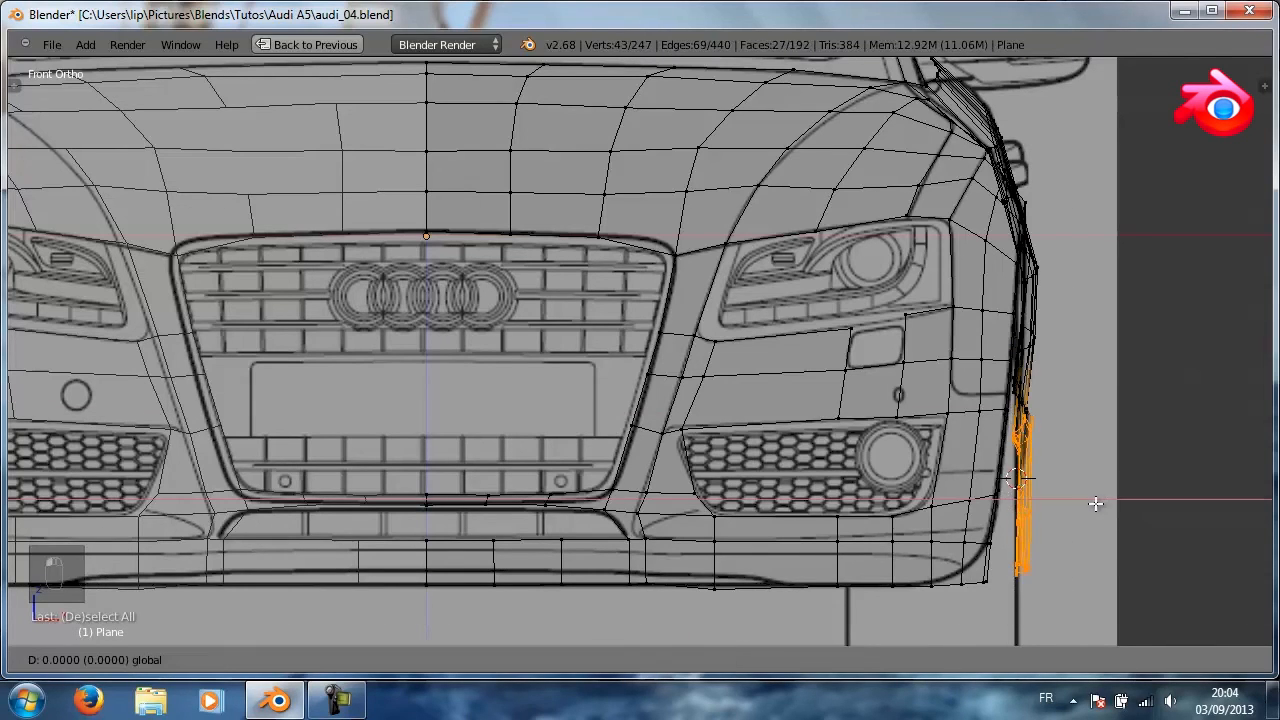
{"action": "left_click", "coordinate": [1093, 499]}
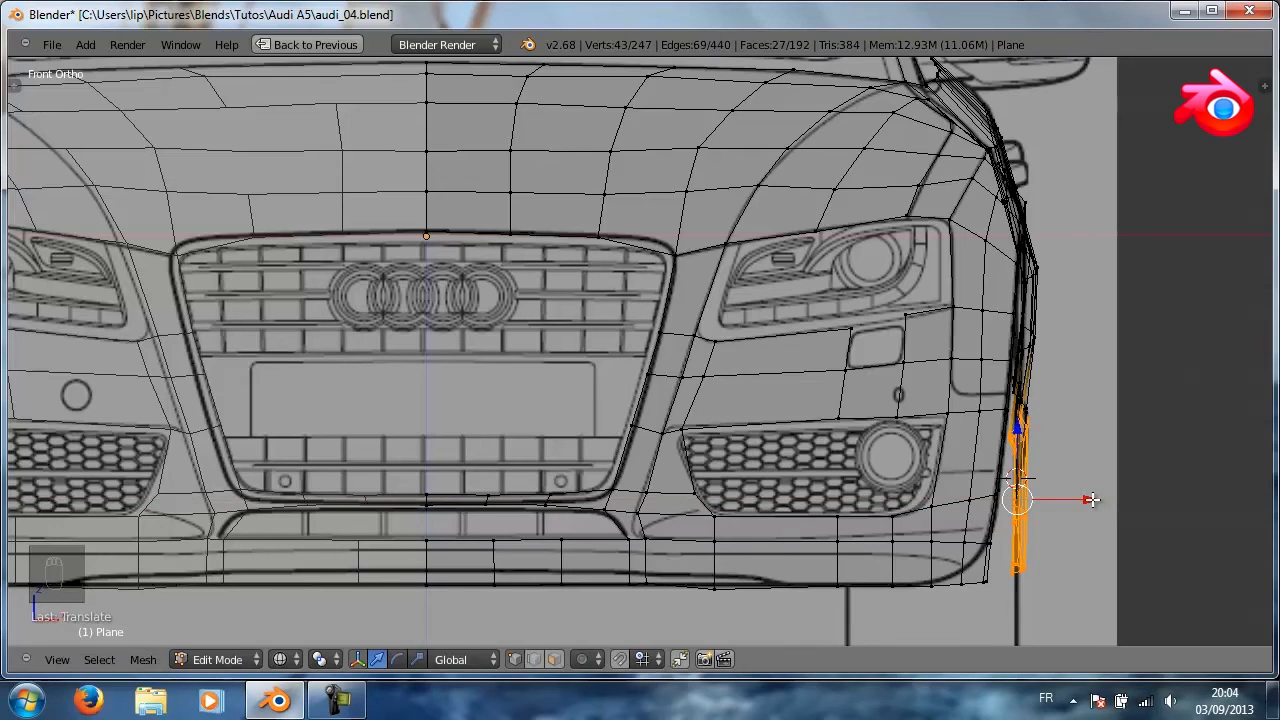
{"action": "key", "text": "a"}
{"action": "key", "text": "b"}
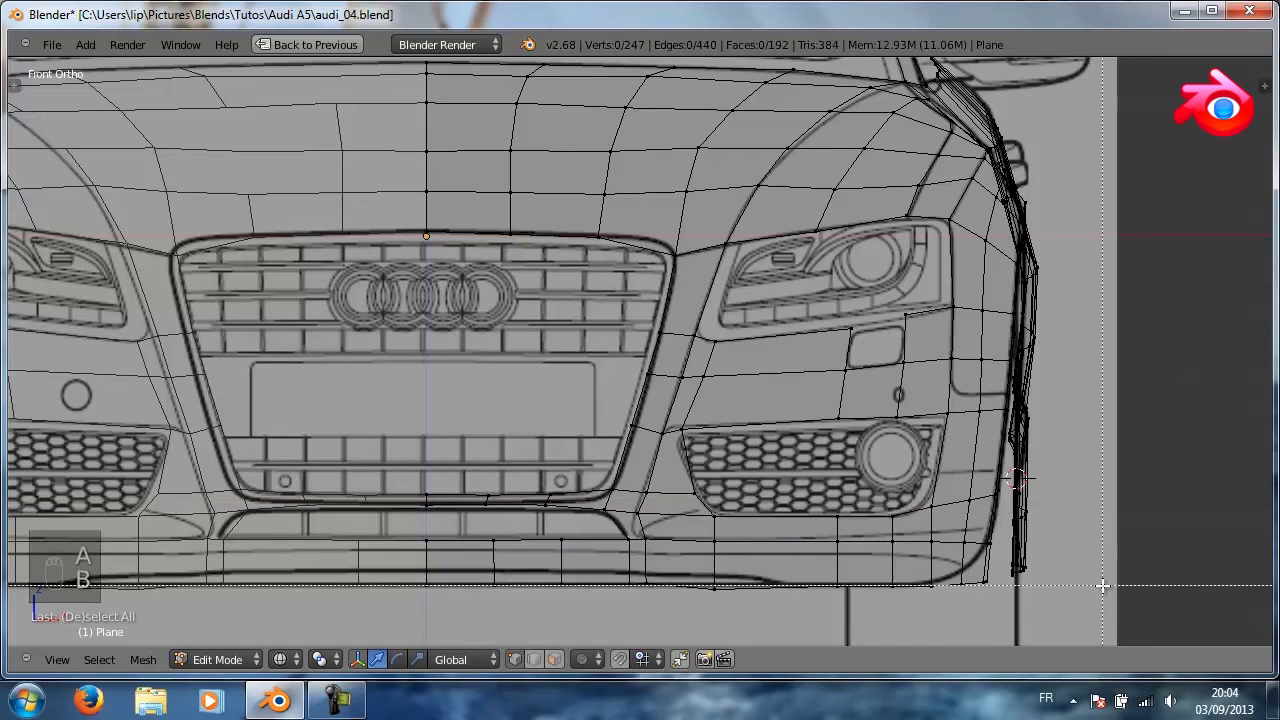
{"action": "left_click_drag", "start_coordinate": [1020, 585], "coordinate": [1004, 404]}
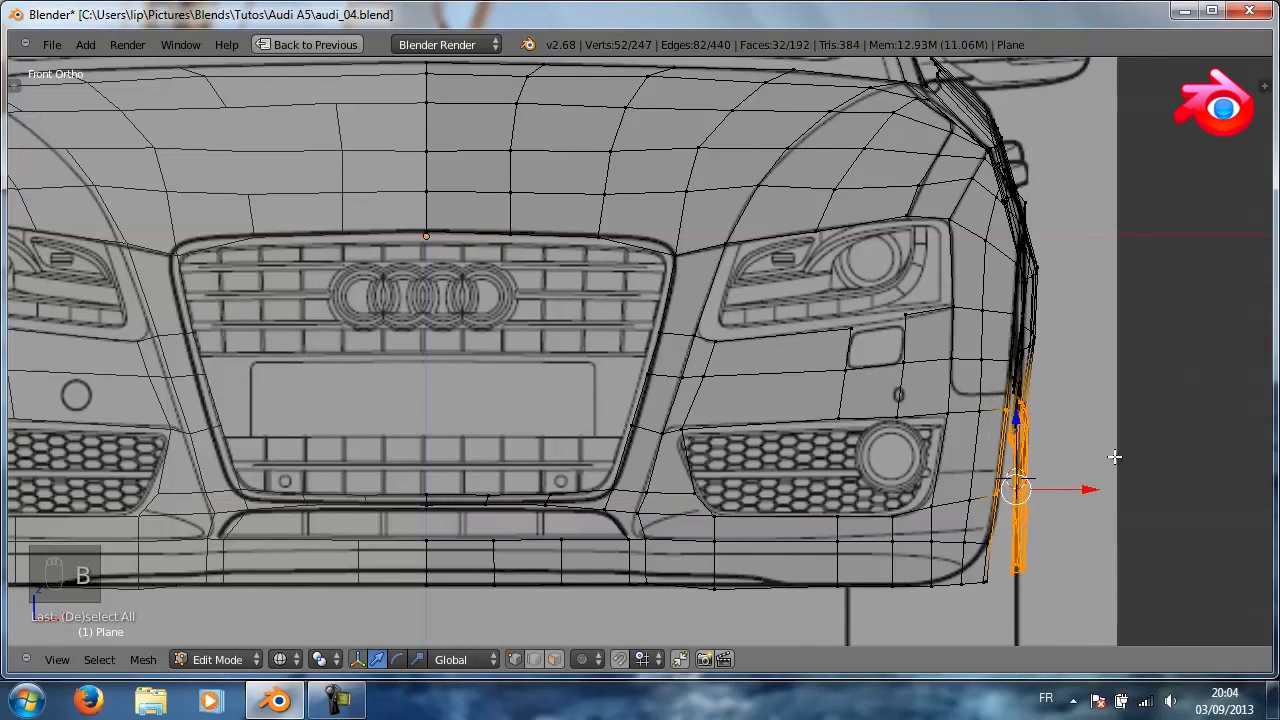
{"action": "key", "text": "a"}
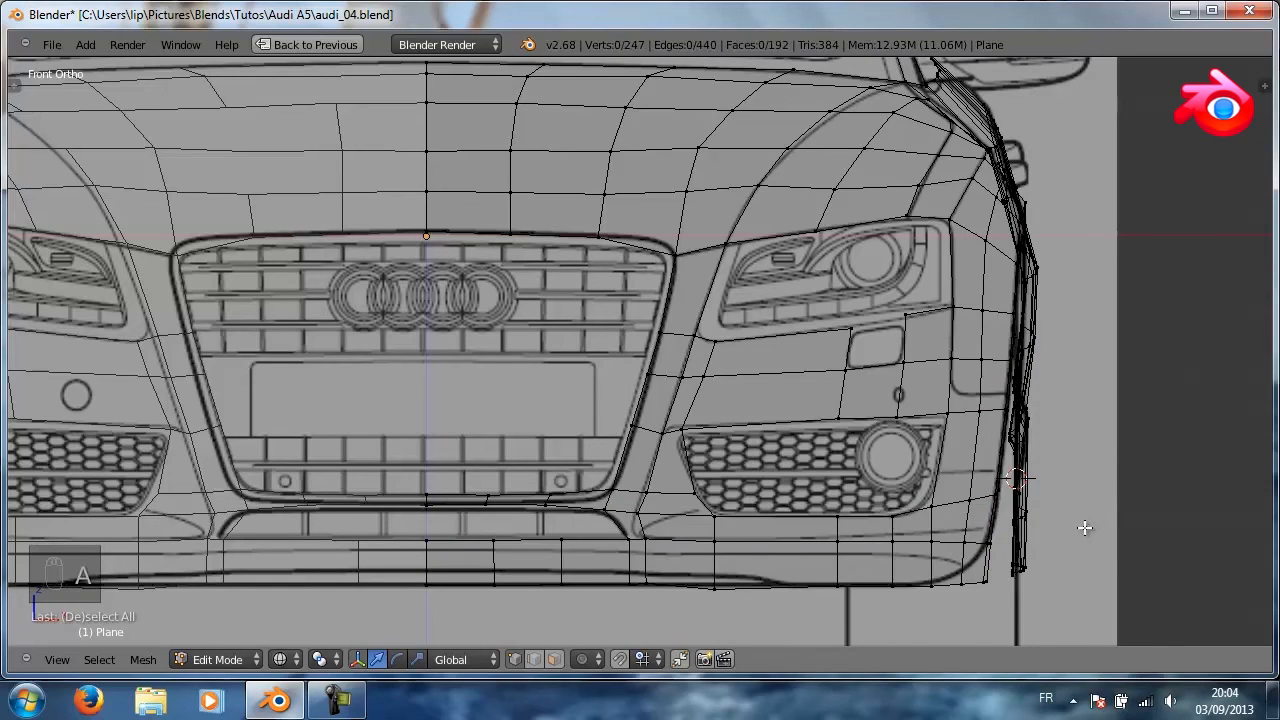
{"action": "key", "text": "b"}
{"action": "key", "text": "b"}
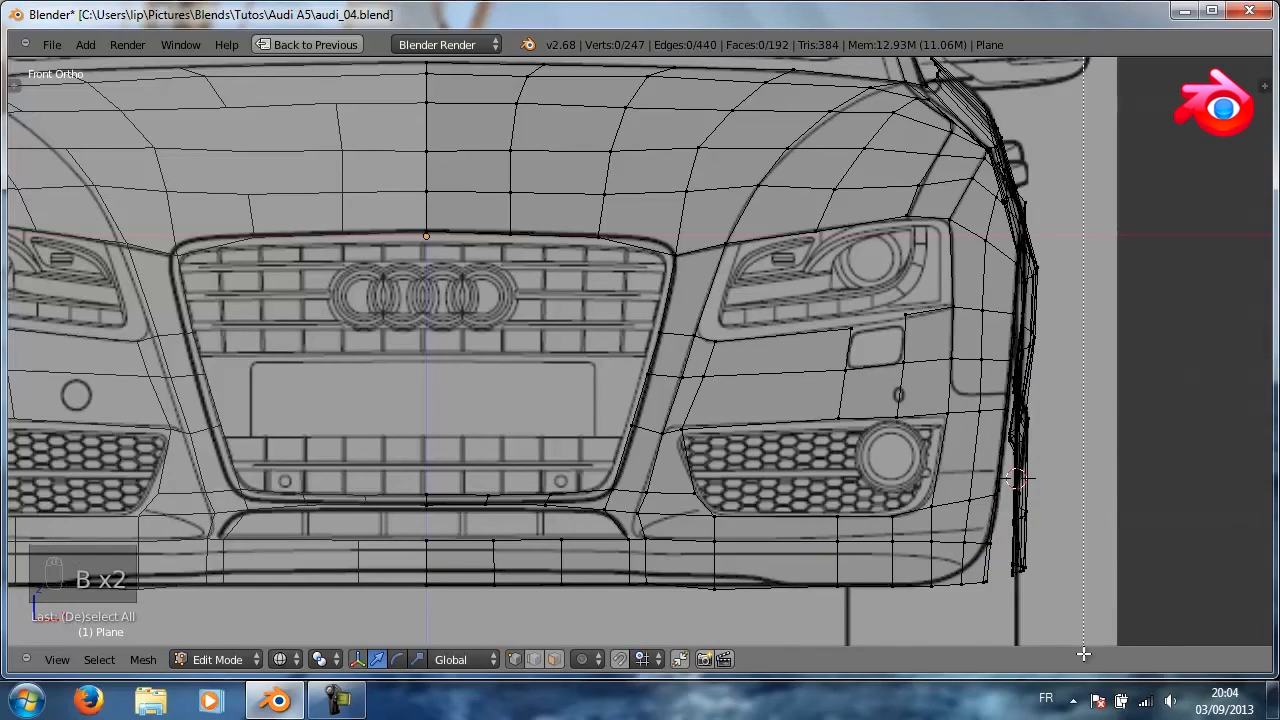
{"action": "left_click_drag", "start_coordinate": [1083, 625], "coordinate": [998, 400]}
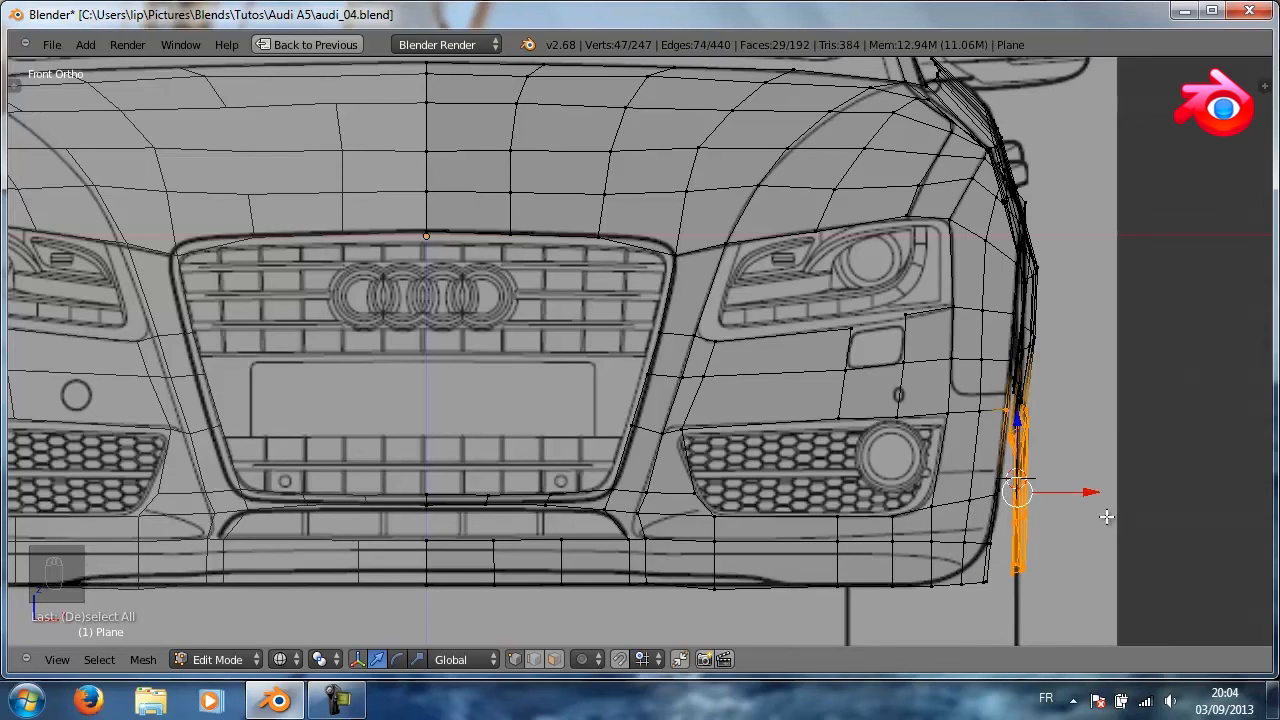
{"action": "key", "text": "r"}
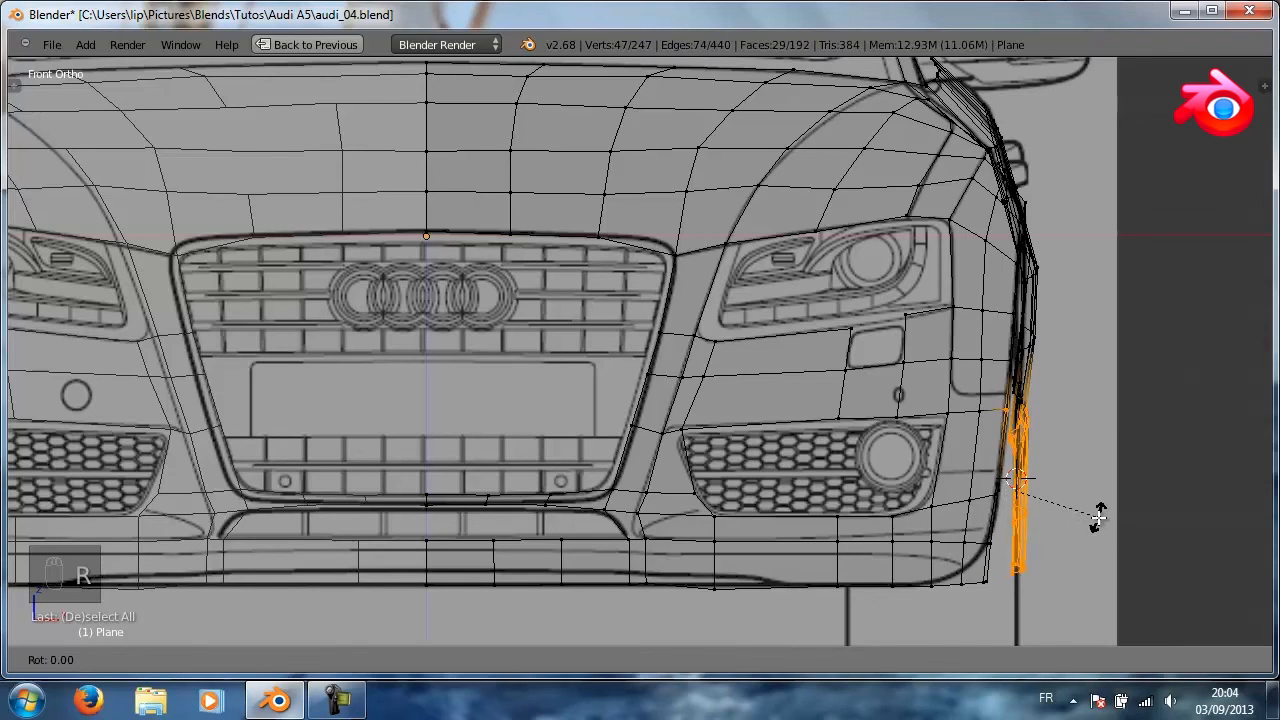
{"action": "right_click", "coordinate": [1096, 515]}
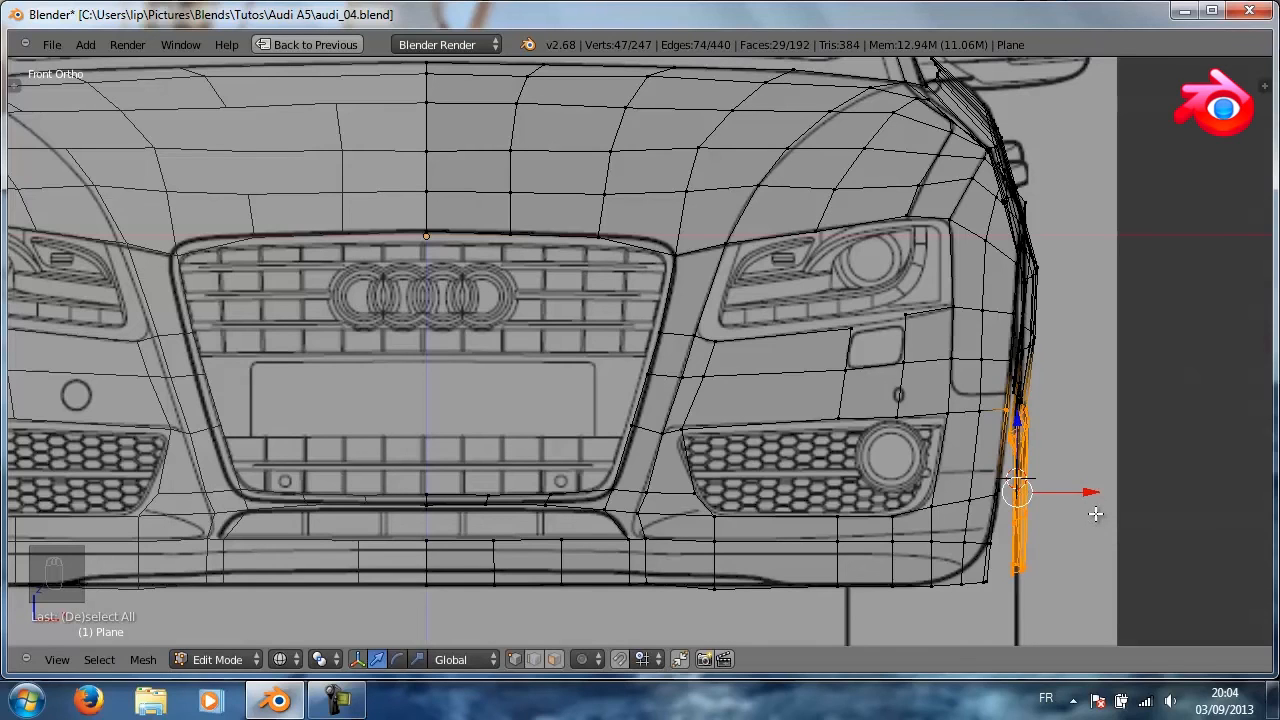
{"action": "key", "text": "a"}
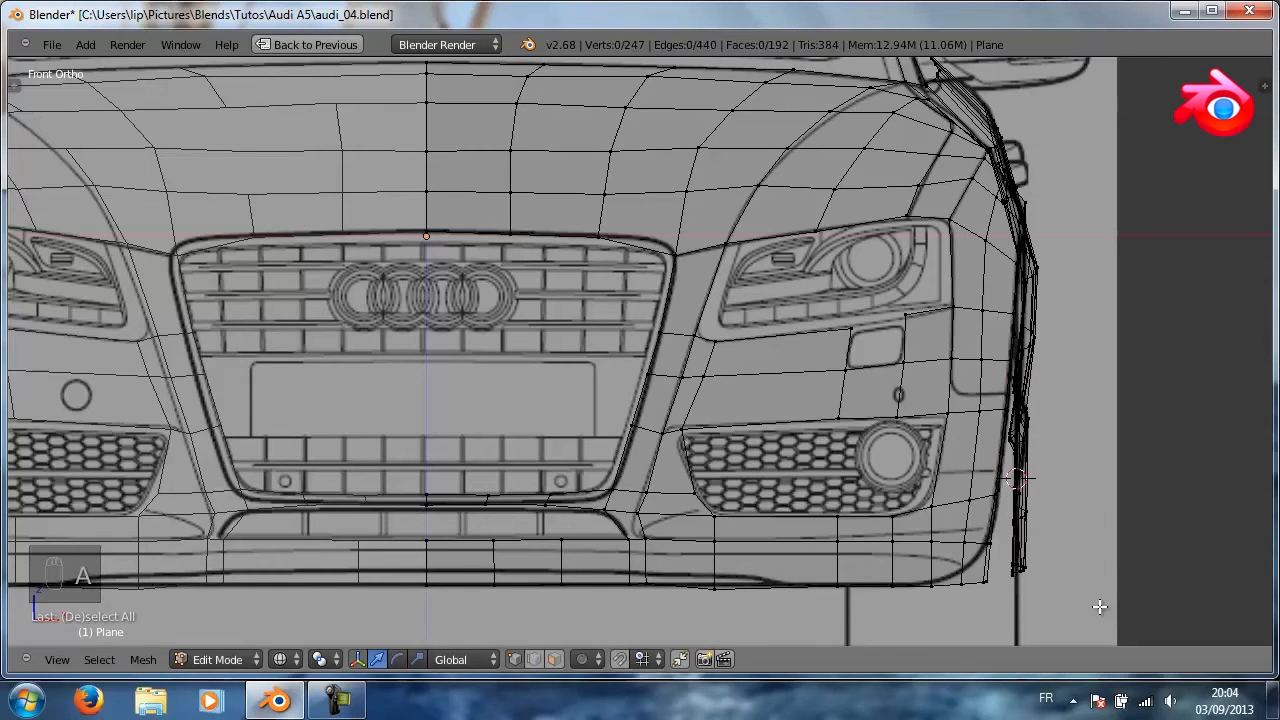
Tilt the lower side section about 2.9 degrees around Y in the front view and shift it slightly inward along X
{"action": "key", "text": "b"}
{"action": "left_click_drag", "start_coordinate": [1080, 612], "coordinate": [1007, 410]}
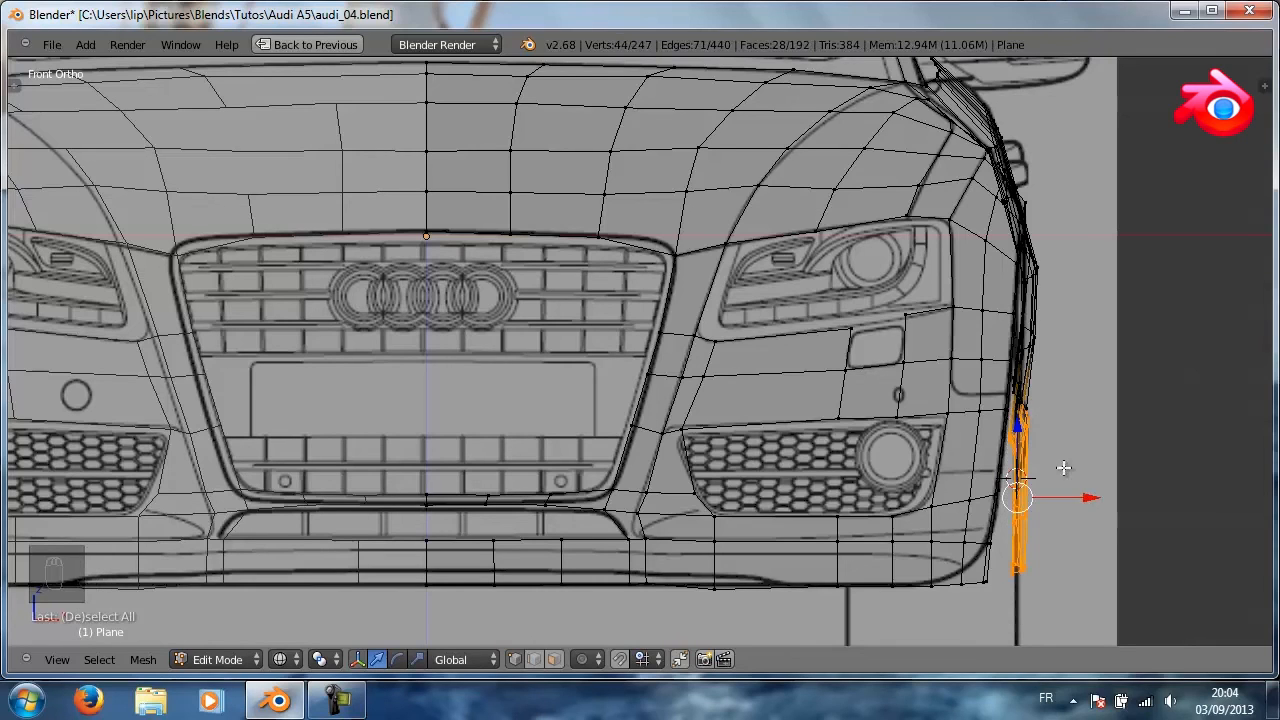
{"action": "key", "text": "r"}
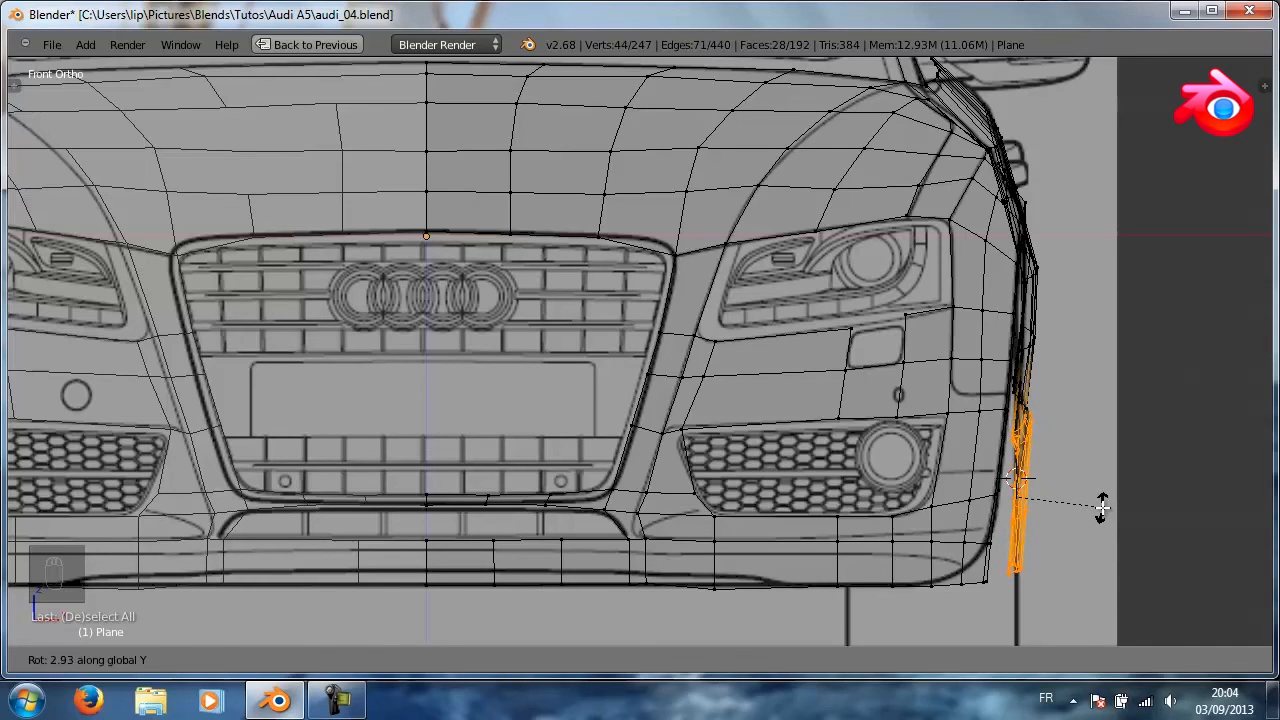
{"action": "left_click", "coordinate": [1101, 507]}
{"action": "left_click_drag", "start_coordinate": [1090, 497], "coordinate": [1087, 497]}
{"action": "key", "text": "a"}
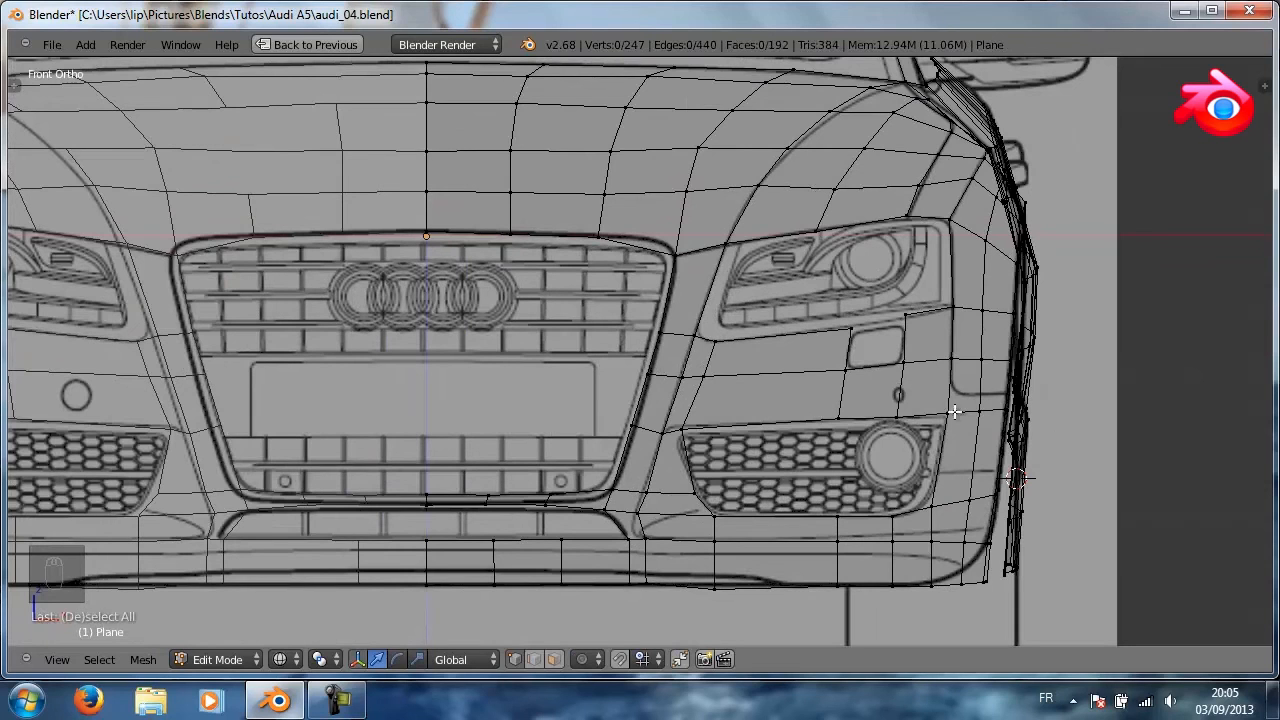
Adjust the stray vertices near the rear door's bottom edge in solid shading from a free front angle
{"action": "key", "text": "z"}
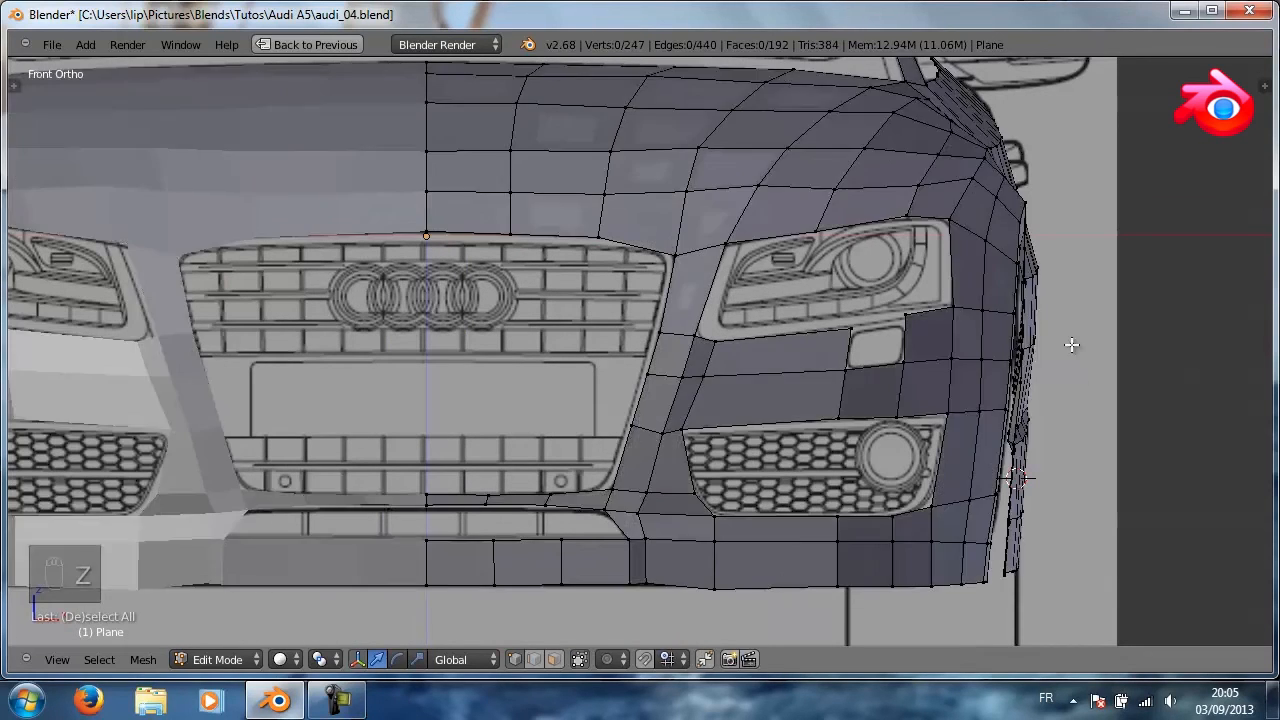
{"action": "mouse_move", "coordinate": [1071, 334]}
{"action": "middle_mouse_down"}
{"action": "mouse_move", "coordinate": [914, 366]}
{"action": "mouse_move", "coordinate": [701, 364]}
{"action": "mouse_move", "coordinate": [651, 403]}
{"action": "mouse_move", "coordinate": [928, 419]}
{"action": "mouse_move", "coordinate": [963, 414]}
{"action": "mouse_move", "coordinate": [997, 386]}
{"action": "mouse_move", "coordinate": [966, 394]}
{"action": "mouse_move", "coordinate": [1011, 374]}
{"action": "mouse_move", "coordinate": [689, 394]}
{"action": "mouse_move", "coordinate": [674, 429]}
{"action": "mouse_move", "coordinate": [859, 377]}
{"action": "mouse_move", "coordinate": [966, 373]}
{"action": "middle_mouse_up"}
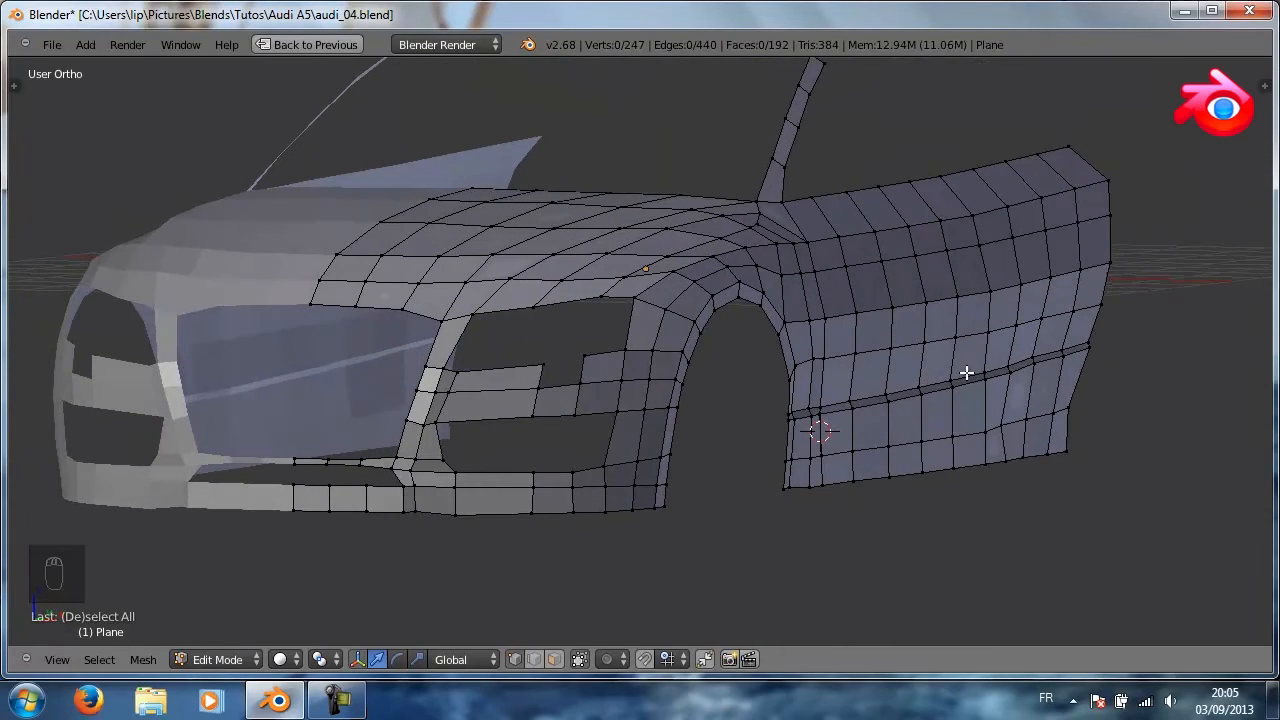
{"action": "left_click_drag", "start_coordinate": [1059, 429], "coordinate": [1066, 462]}
{"action": "right_click", "coordinate": [1001, 432]}
{"action": "right_click", "coordinate": [1006, 460]}
{"action": "scroll", "coordinate": [1110, 440], "scroll_direction": "up", "scroll_amount": 4}
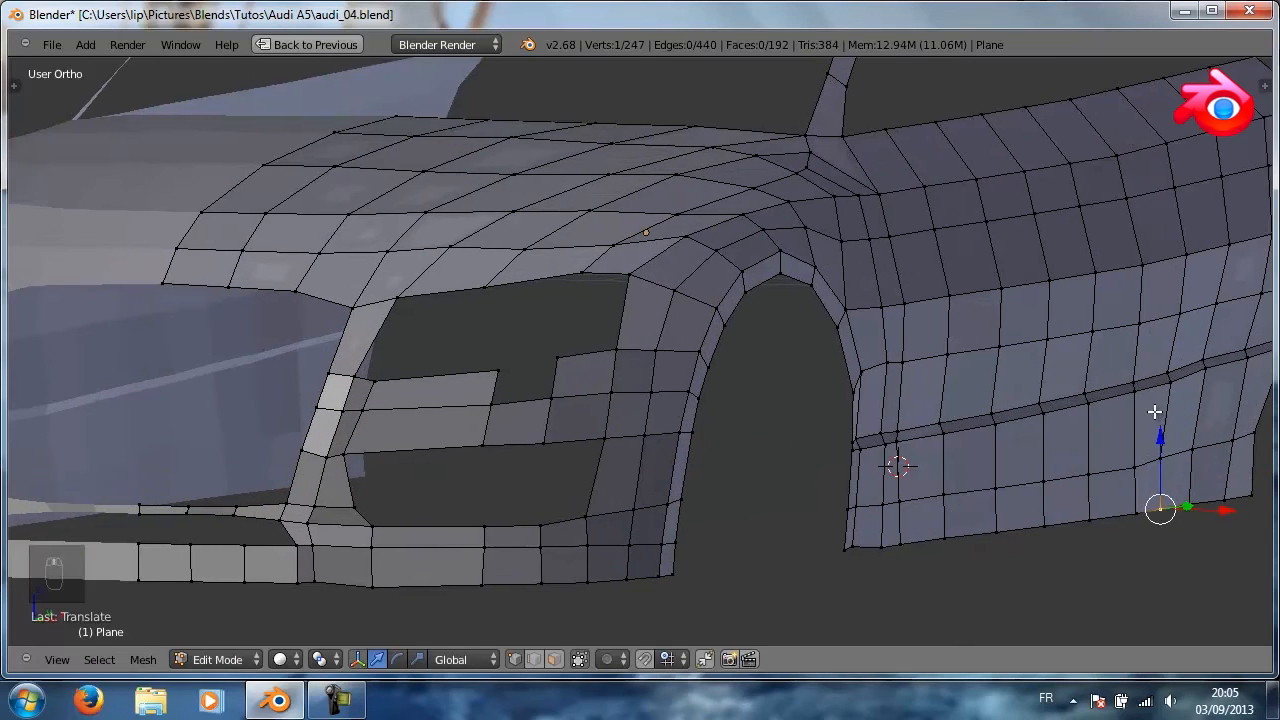
{"action": "middle_click_drag", "start_coordinate": [1155, 412], "coordinate": [853, 380], "text": "shift"}
{"action": "key", "text": "a"}
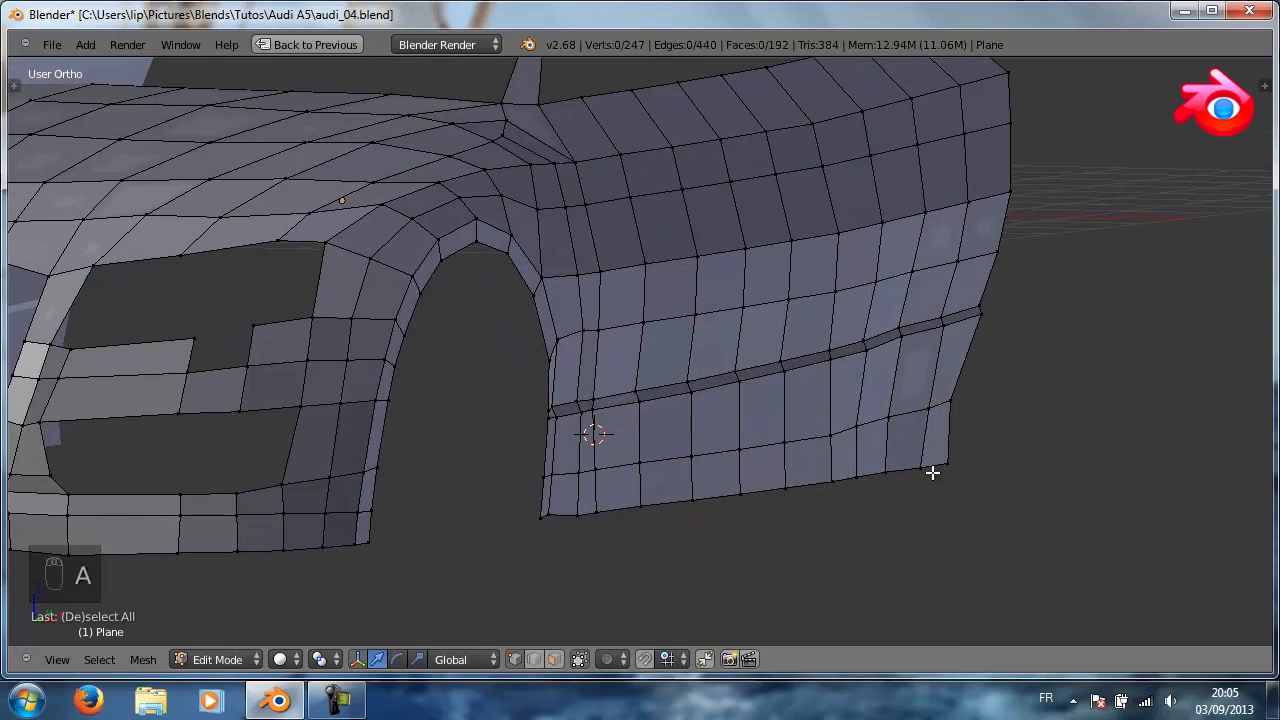
Smooth the vertices of the rear door's lower panel, between the crease and the bottom edge behind the door gap
{"action": "key", "text": "c"}
{"action": "mouse_move", "coordinate": [931, 469]}
{"action": "left_mouse_down"}
{"action": "mouse_move", "coordinate": [883, 471]}
{"action": "mouse_move", "coordinate": [866, 443]}
{"action": "mouse_move", "coordinate": [918, 427]}
{"action": "mouse_move", "coordinate": [871, 400]}
{"action": "mouse_move", "coordinate": [829, 414]}
{"action": "mouse_move", "coordinate": [928, 424]}
{"action": "mouse_move", "coordinate": [931, 443]}
{"action": "mouse_move", "coordinate": [886, 443]}
{"action": "mouse_move", "coordinate": [915, 424]}
{"action": "left_mouse_up"}
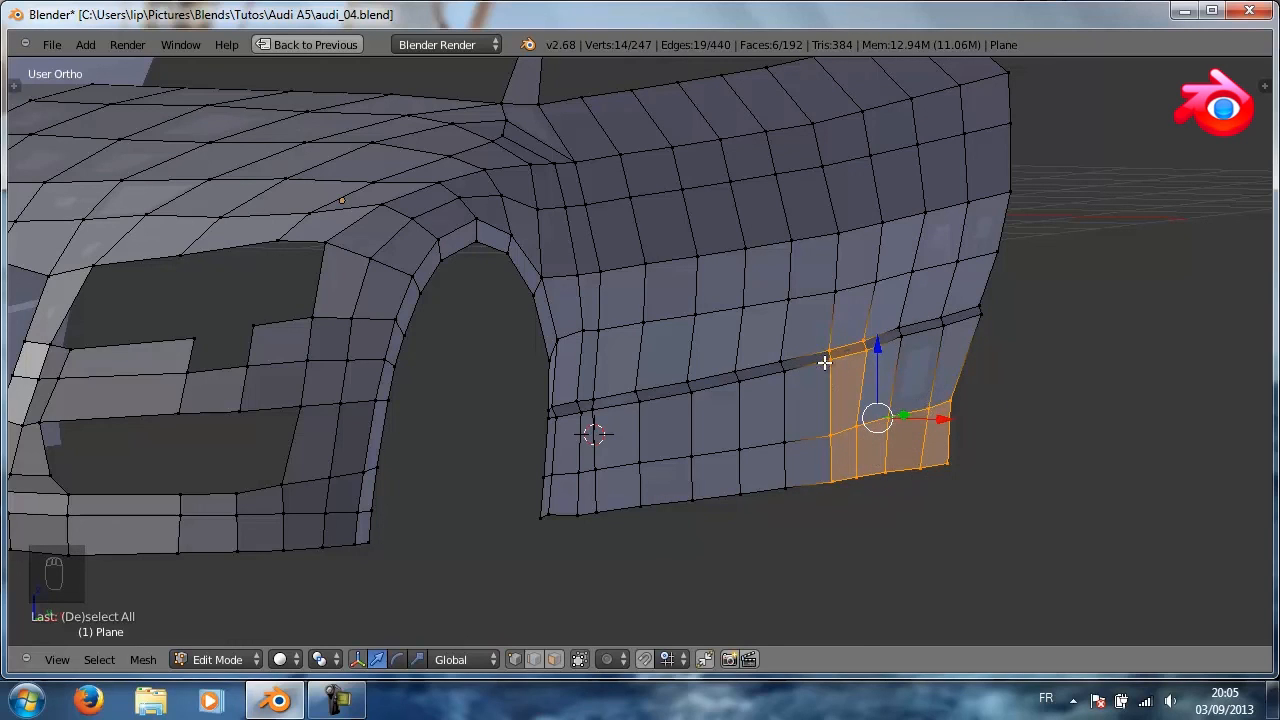
{"action": "key", "text": "w"}
{"action": "left_click", "coordinate": [782, 390]}
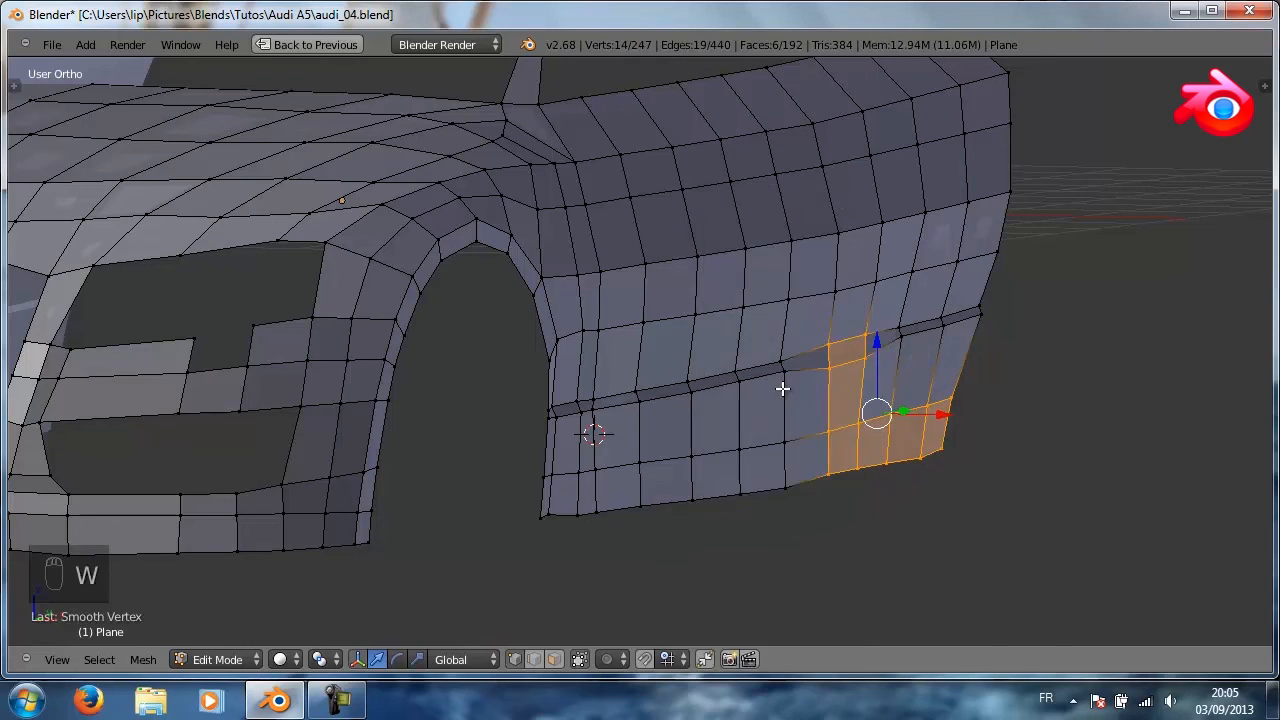
{"action": "key", "text": "Escape"}
{"action": "key", "text": "a"}
Raise the crease strip's two lower vertices, at the door gap and just behind it, along Z to straighten its lower line
{"action": "middle_click_drag", "start_coordinate": [943, 423], "coordinate": [826, 409]}
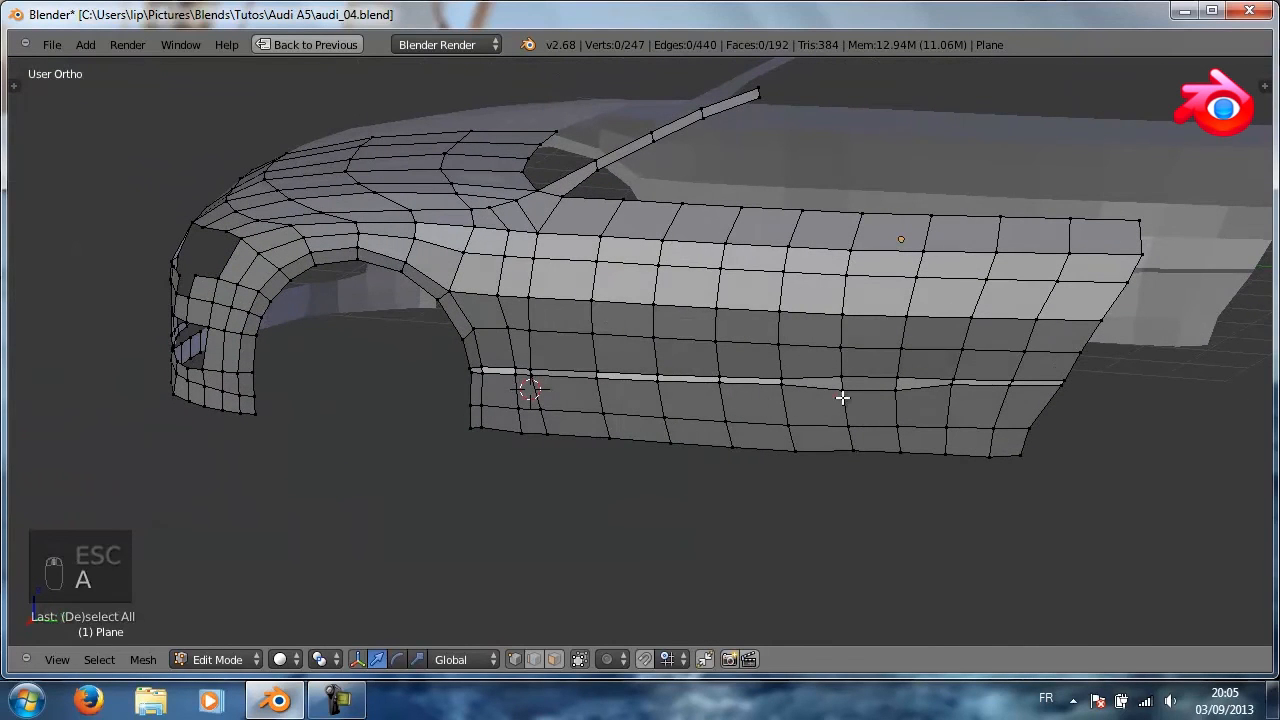
{"action": "right_click", "coordinate": [843, 397]}
{"action": "right_click", "coordinate": [895, 386], "text": "shift"}
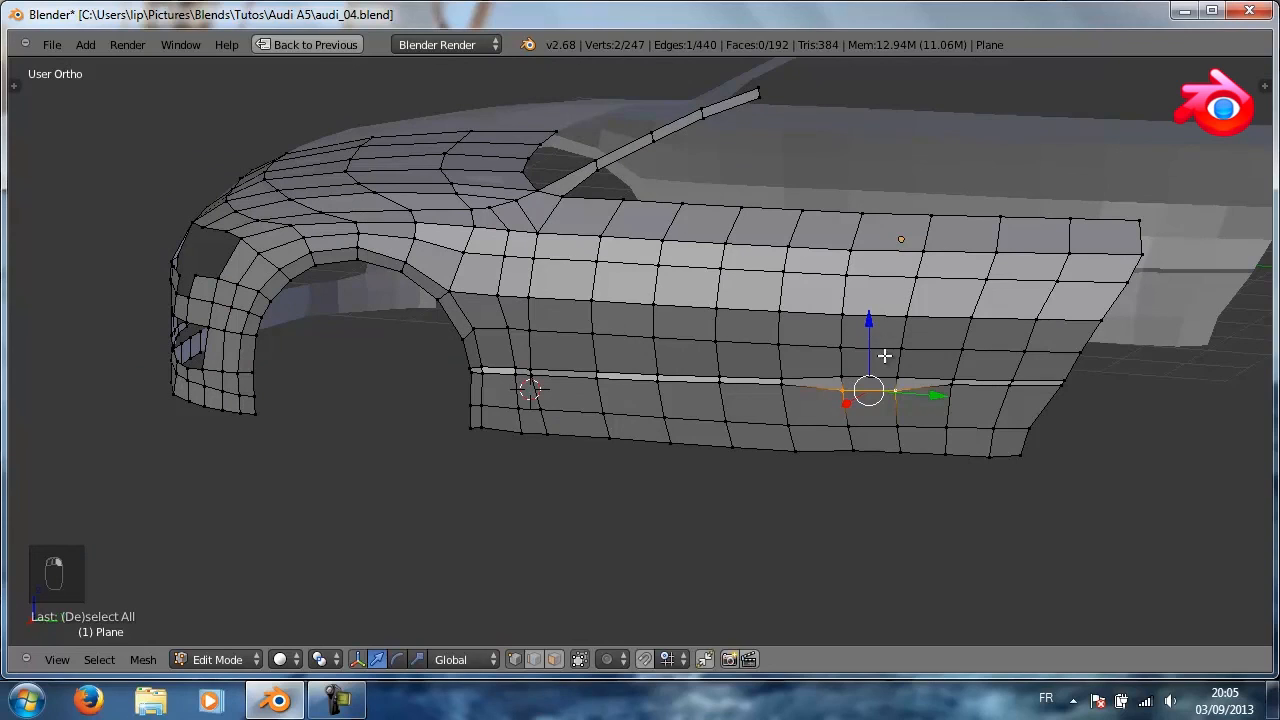
{"action": "left_click_drag", "start_coordinate": [868, 325], "coordinate": [870, 325]}
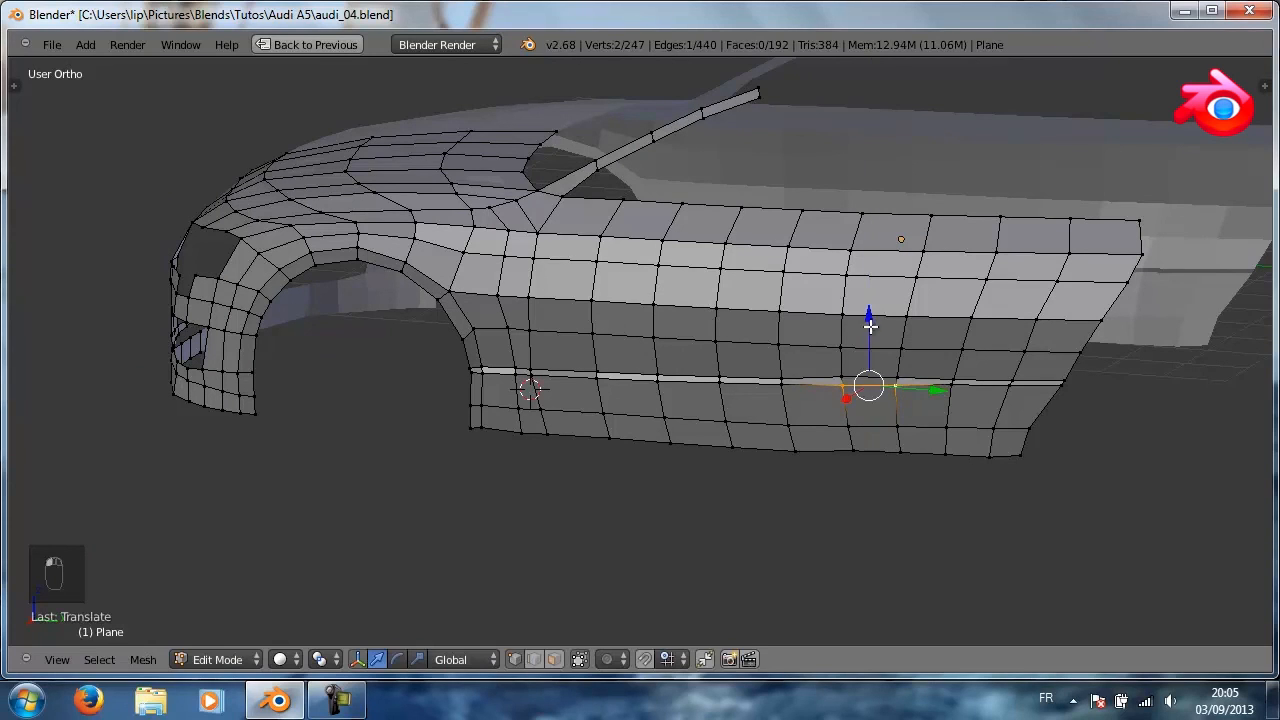
Lower the crease strip's two upper vertices, at the door gap and just behind it, along Z to straighten its upper line
{"action": "right_click", "coordinate": [897, 376]}
{"action": "right_click", "coordinate": [830, 374], "text": "shift"}
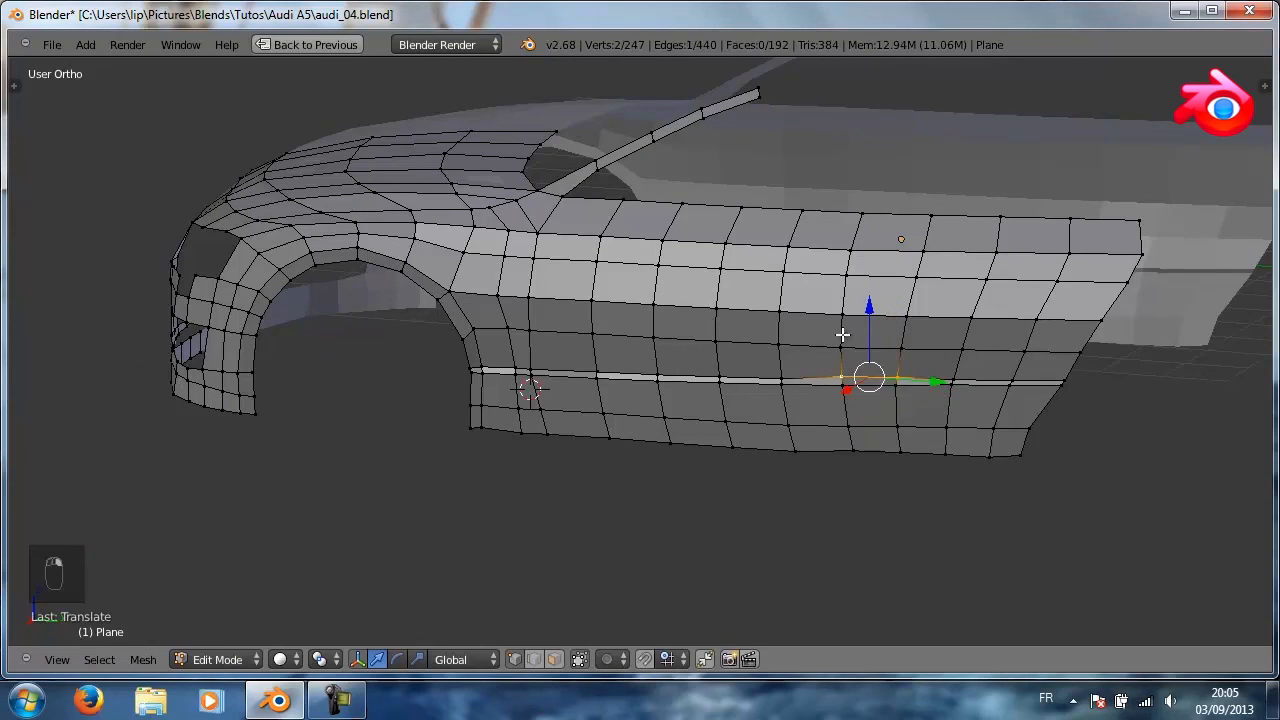
{"action": "left_click_drag", "start_coordinate": [866, 309], "coordinate": [867, 315]}
{"action": "key", "text": "a"}
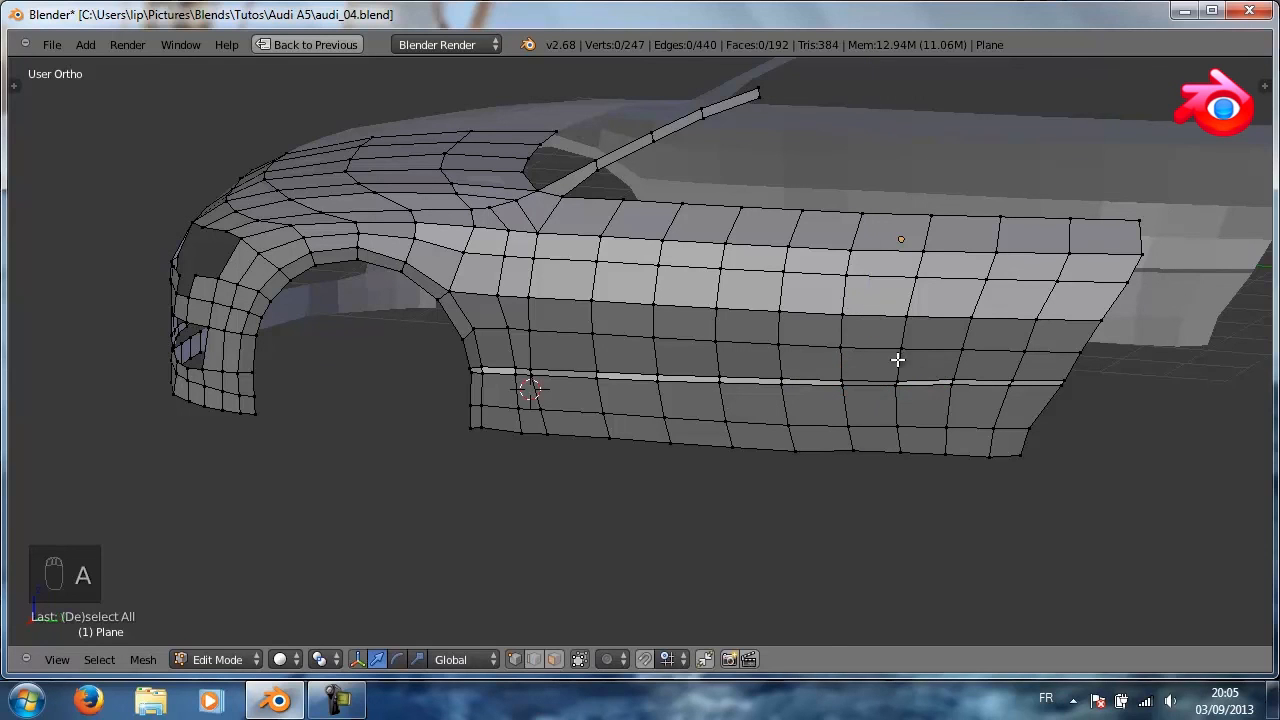
{"action": "scroll", "coordinate": [891, 374], "scroll_direction": "down", "scroll_amount": 4}
{"action": "scroll", "coordinate": [885, 397], "scroll_direction": "up", "scroll_amount": 6}
{"action": "key", "text": "z"}
{"action": "scroll", "coordinate": [866, 388], "scroll_direction": "down", "scroll_amount": 4}
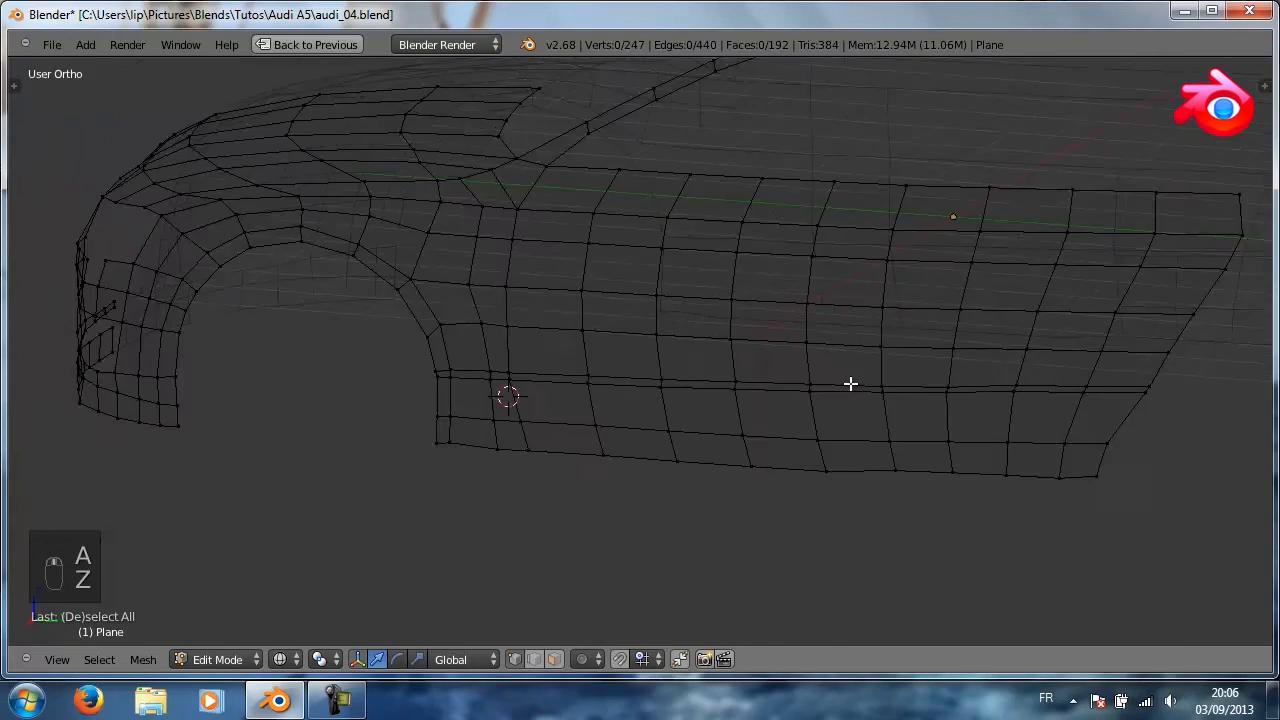
{"action": "key", "text": "a"}
{"action": "key", "text": "z"}
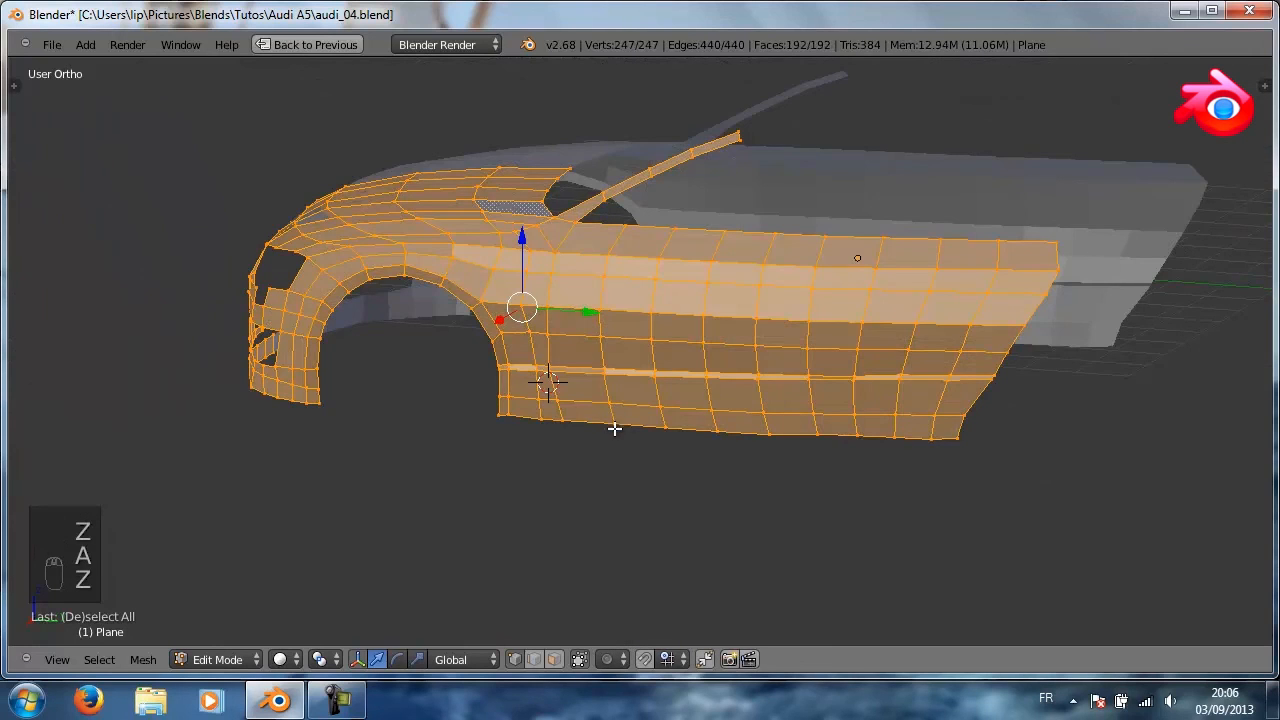
{"action": "key", "text": "a"}
Restore the multi-editor layout, enable the Subdivision Surface modifier's viewport display for the body mesh, and switch to Object Mode
{"action": "key", "text": "shift+space"}
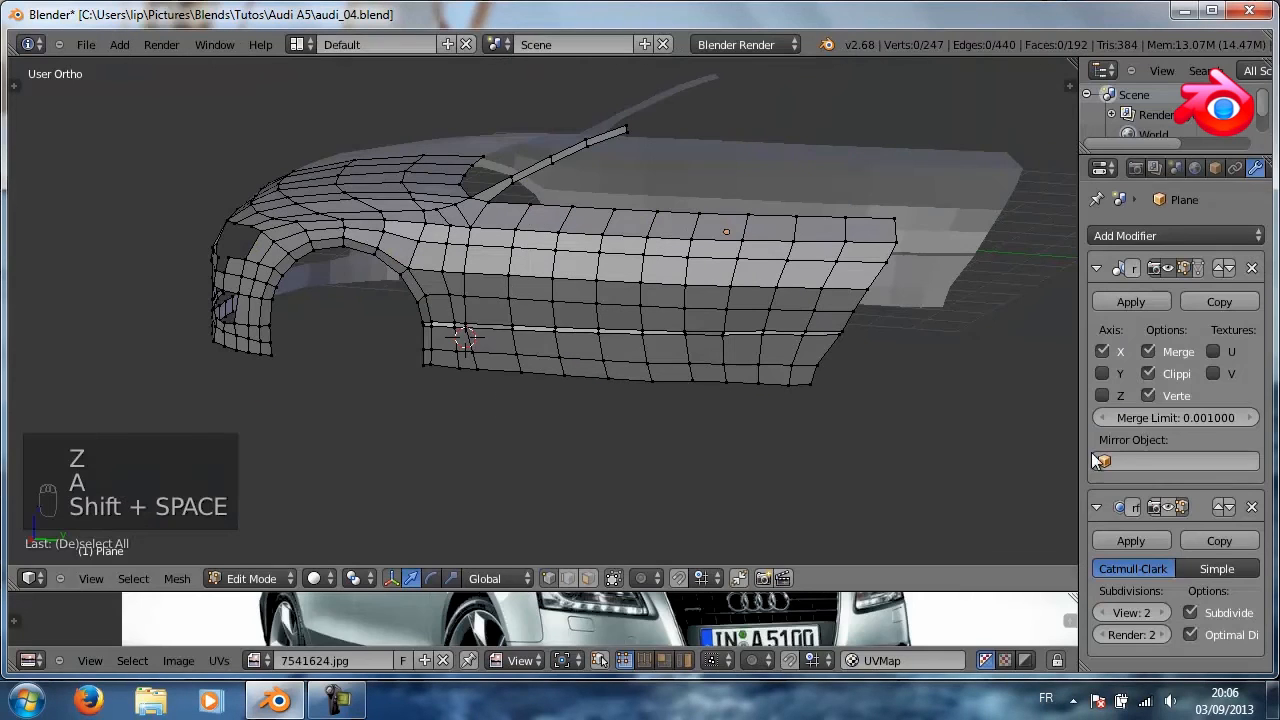
{"action": "left_click", "coordinate": [1171, 507]}
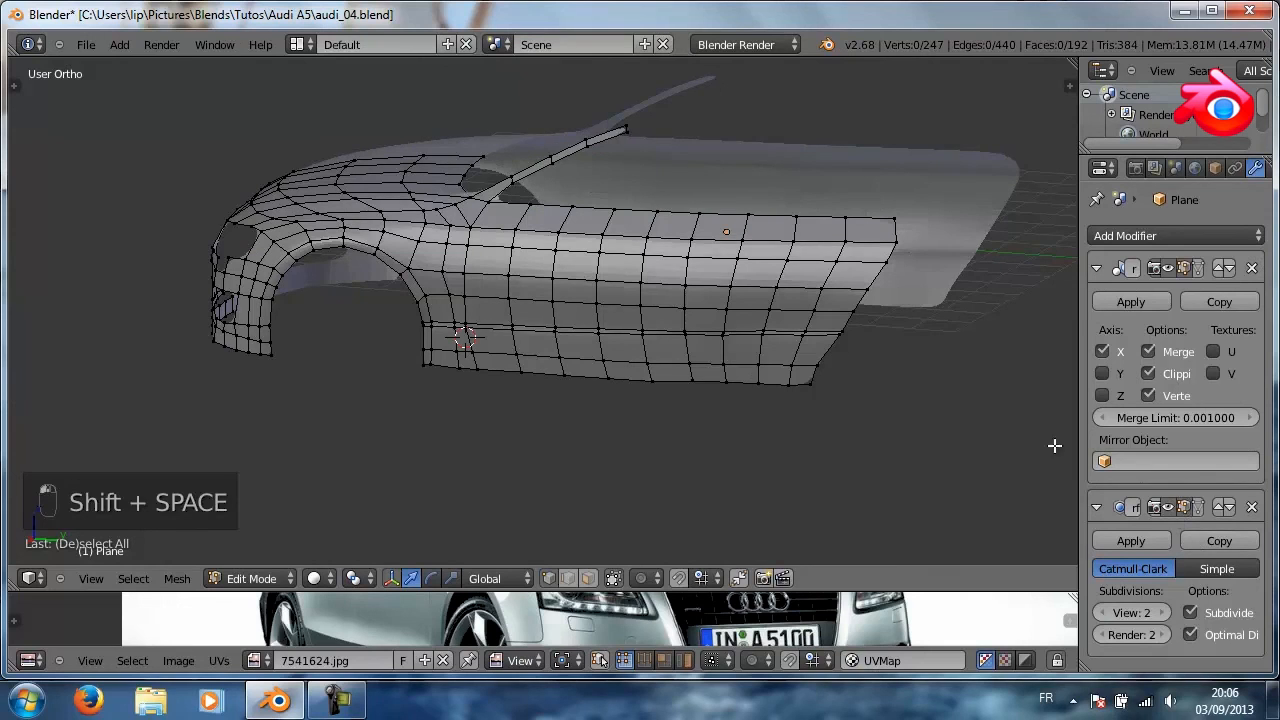
{"action": "key", "text": "Tab"}
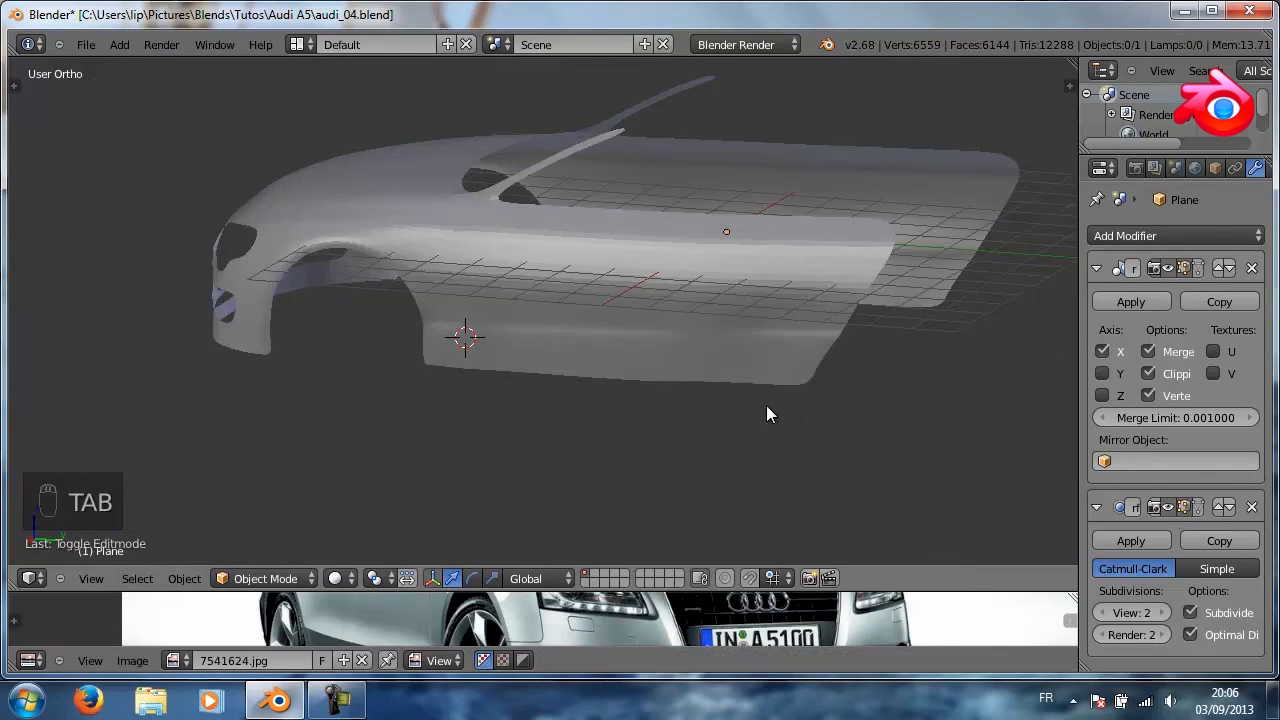
Examine the smoothed side panels, lower door crease and bottom edge up close and from several side angles
{"action": "middle_click_drag", "start_coordinate": [766, 405], "coordinate": [699, 350]}
{"action": "scroll", "coordinate": [740, 357], "scroll_direction": "down", "scroll_amount": 3}
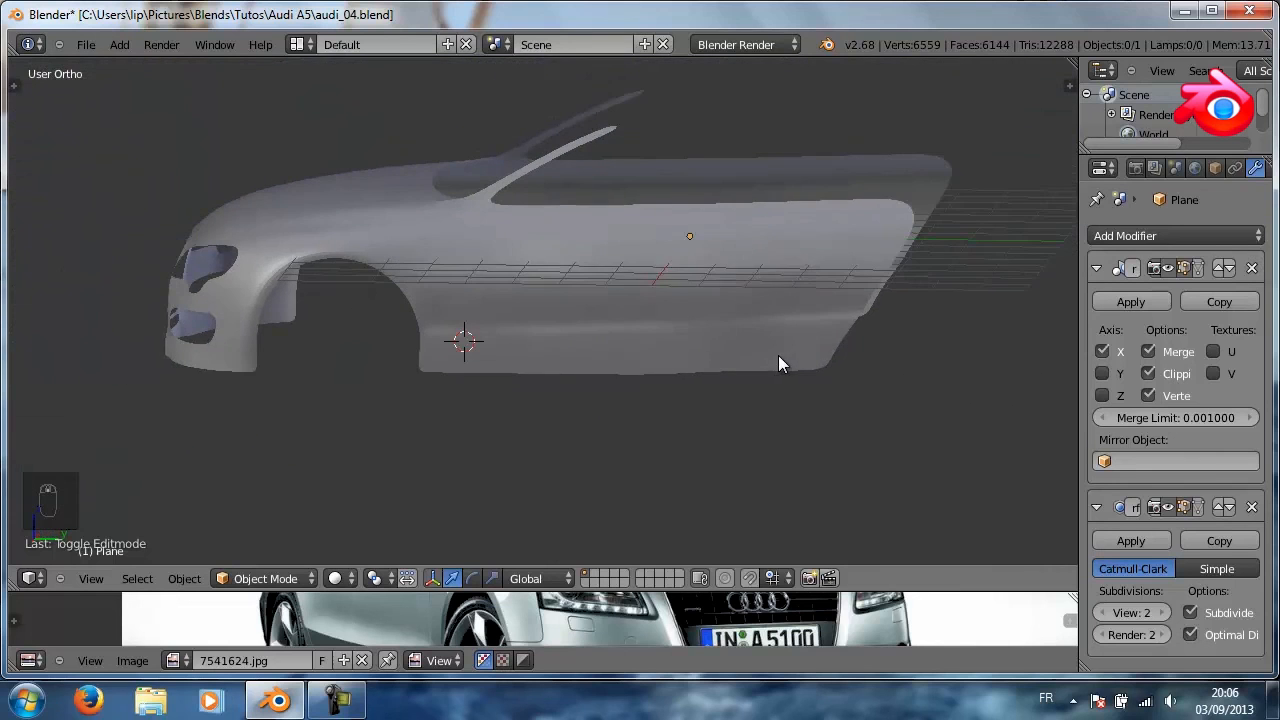
{"action": "scroll", "coordinate": [800, 355], "scroll_direction": "up", "scroll_amount": 2}
{"action": "scroll", "coordinate": [905, 340], "scroll_direction": "up", "scroll_amount": 2}
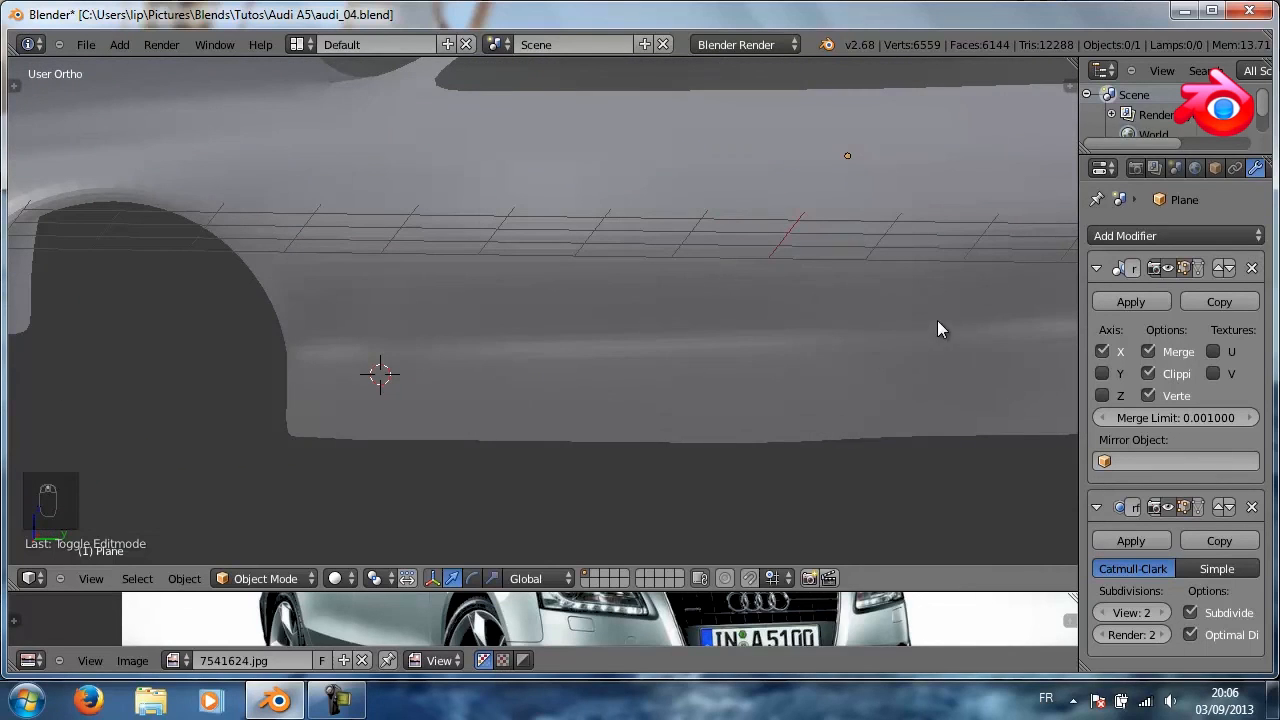
{"action": "middle_click_drag", "start_coordinate": [924, 323], "coordinate": [883, 329], "text": "shift"}
{"action": "scroll", "coordinate": [885, 329], "scroll_direction": "down", "scroll_amount": 4}
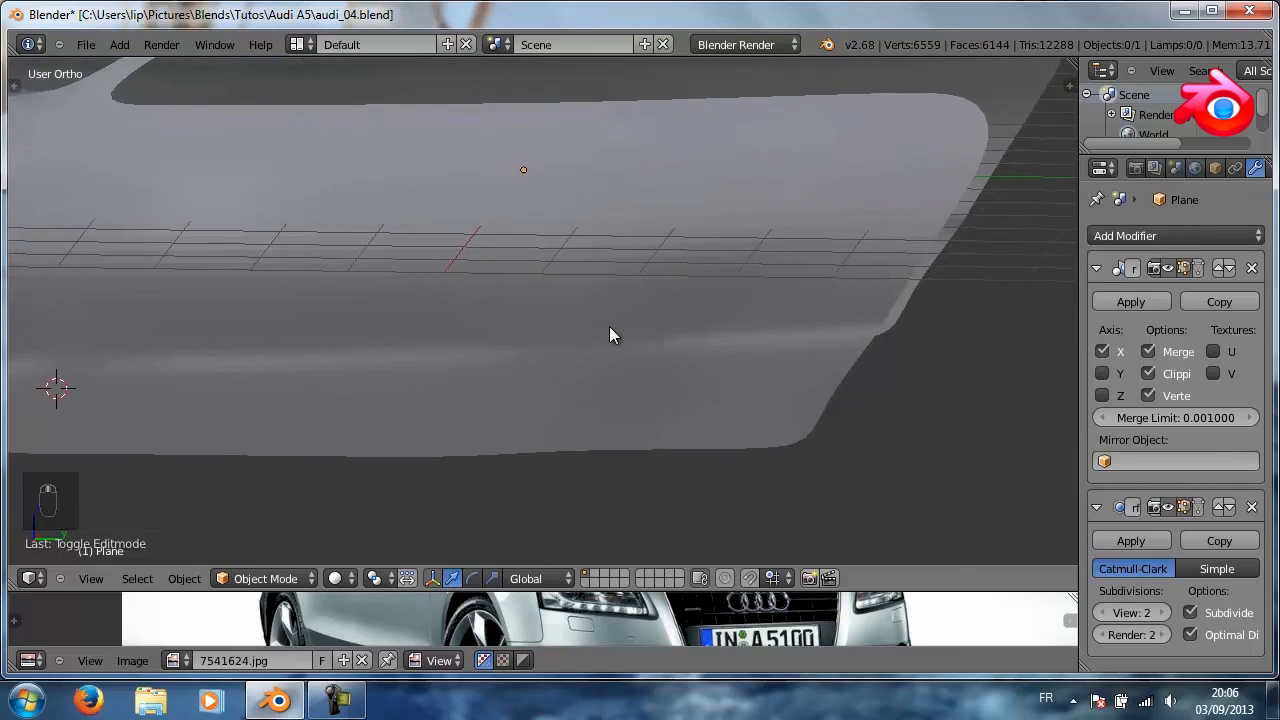
{"action": "middle_click_drag", "start_coordinate": [519, 342], "coordinate": [716, 375]}
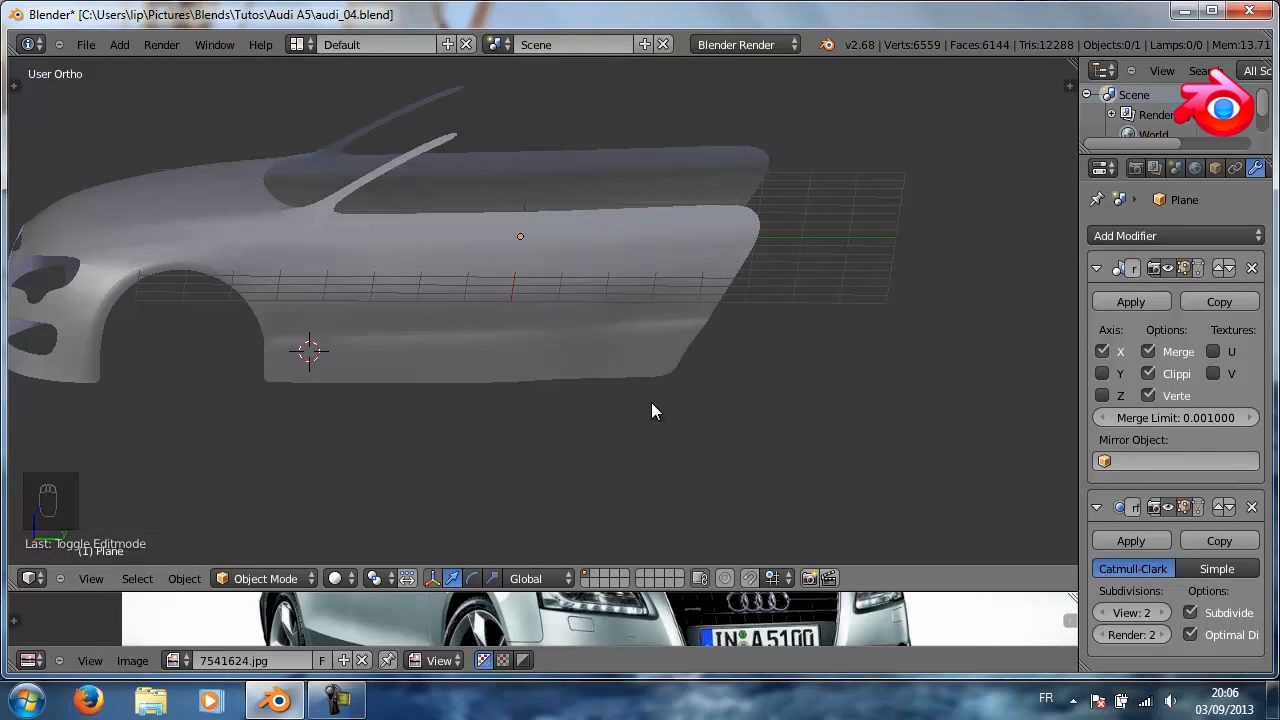